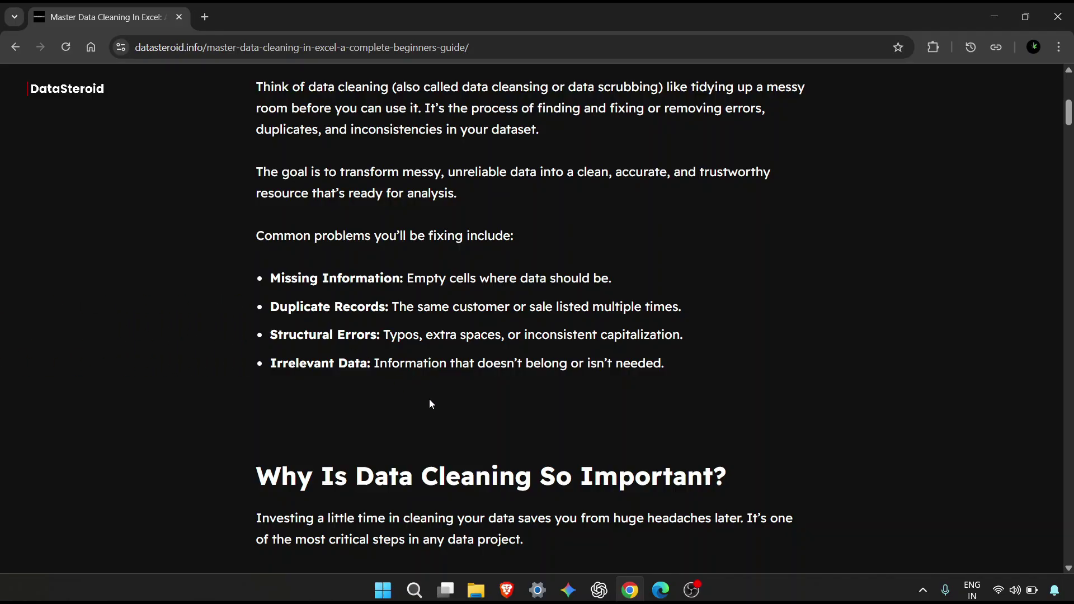
# Scroll the DataSteroid article past the cleaning tasks to the Kaggle Datasets section.
pyautogui.scroll(-4, 431, 404)
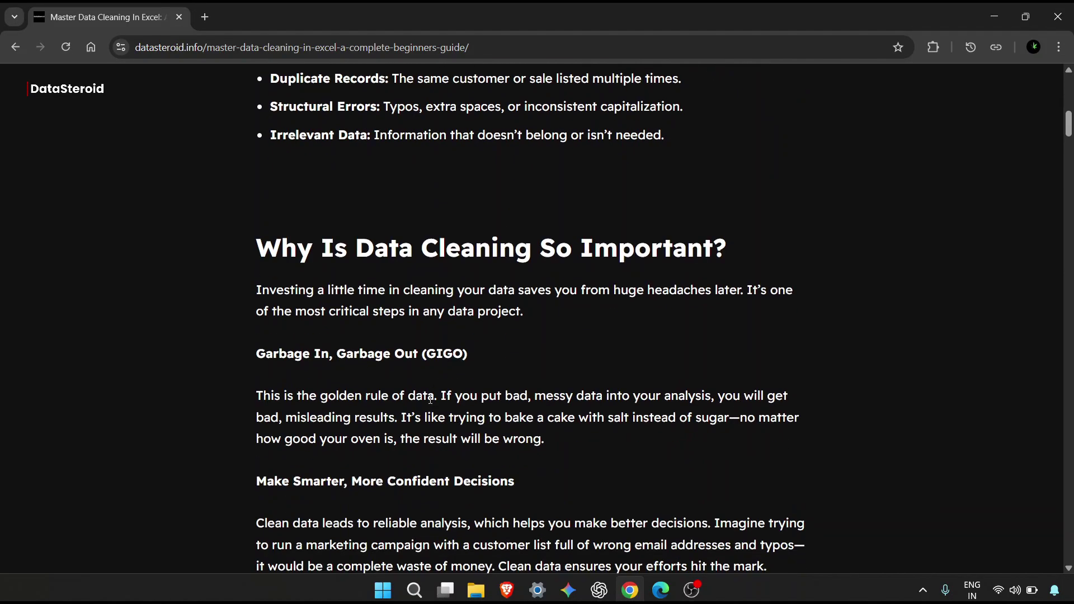
pyautogui.scroll(-1, 431, 399)
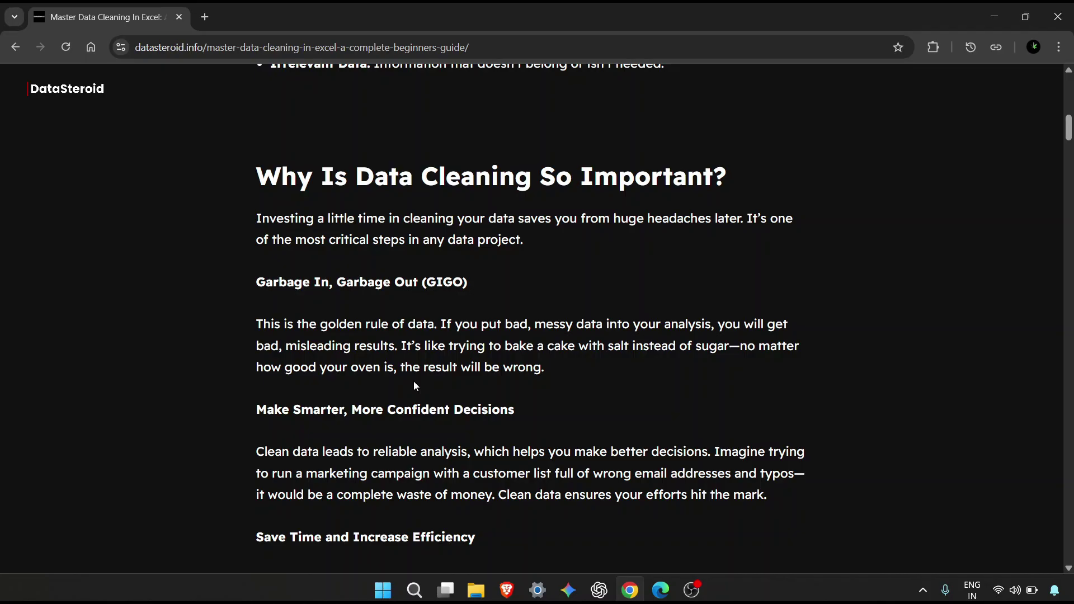
pyautogui.scroll(-2, 414, 386)
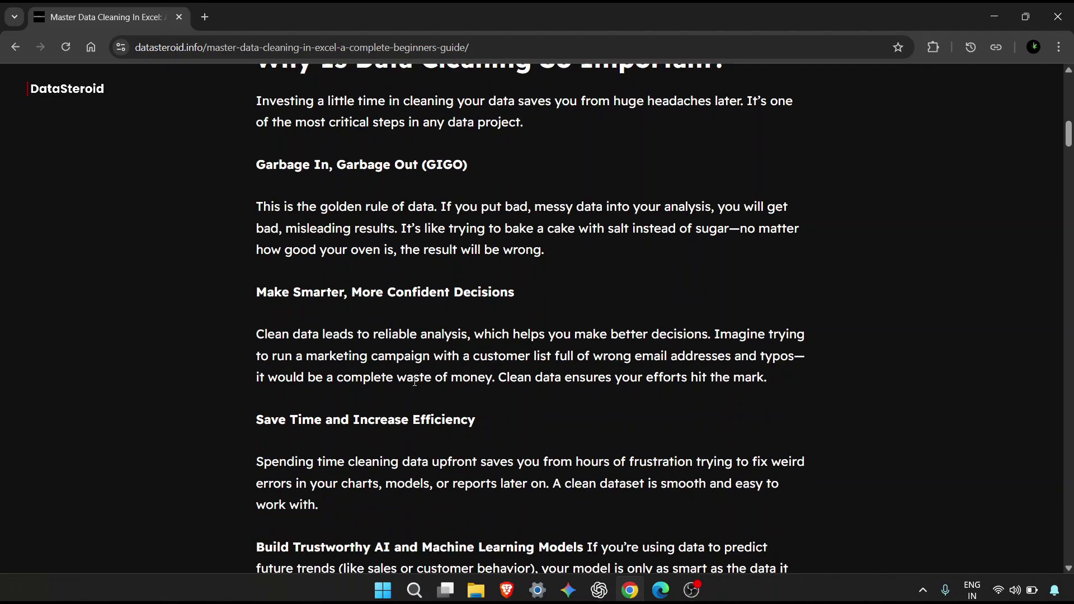
pyautogui.scroll(-4, 414, 382)
pyautogui.scroll(-7, 629, 334)
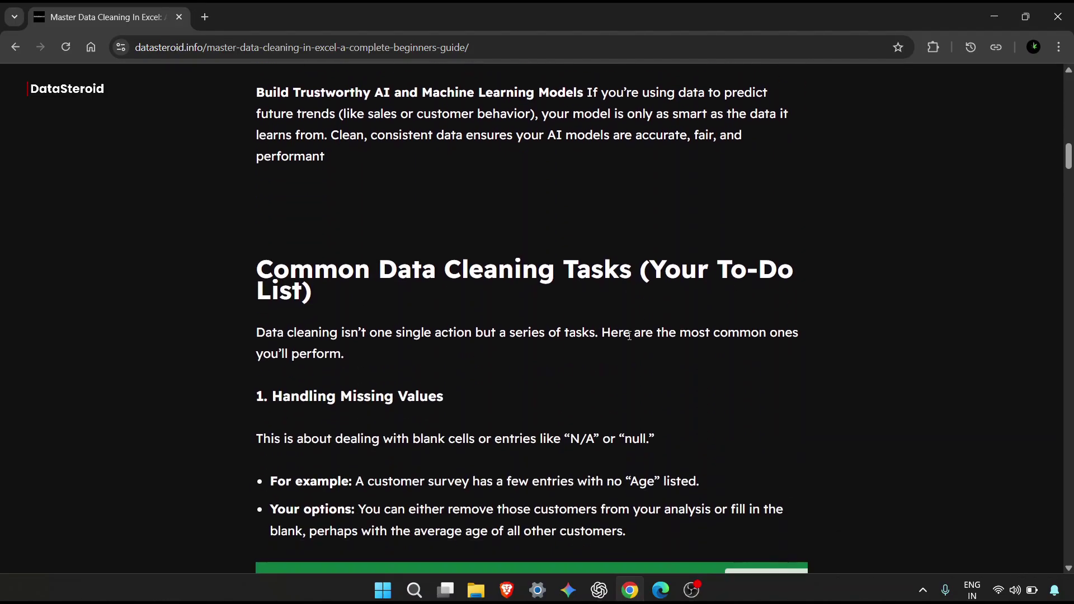
pyautogui.scroll(1, 629, 335)
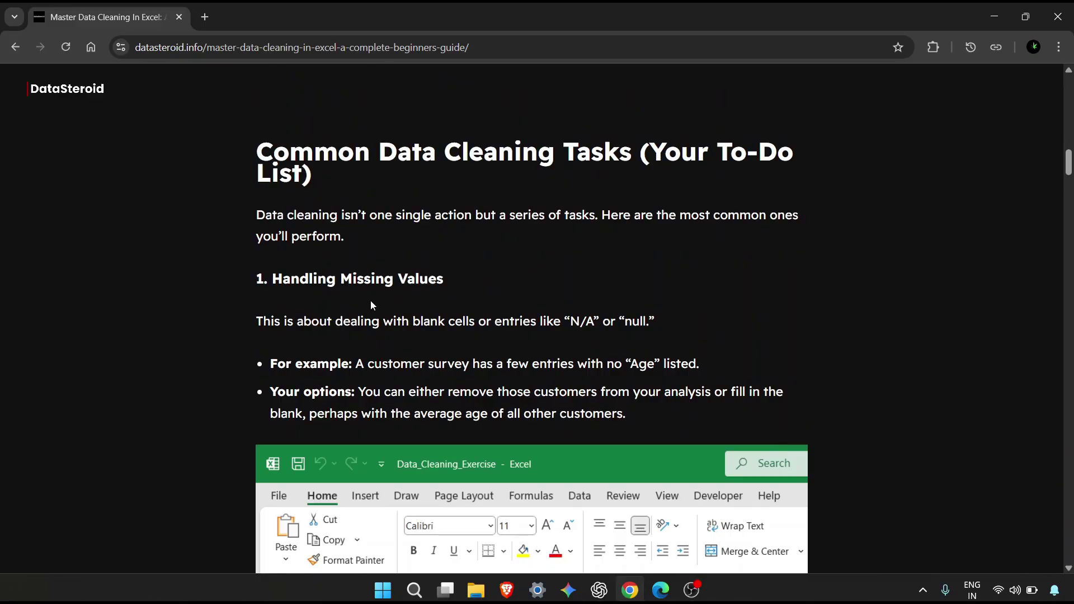
pyautogui.scroll(-20, 371, 304)
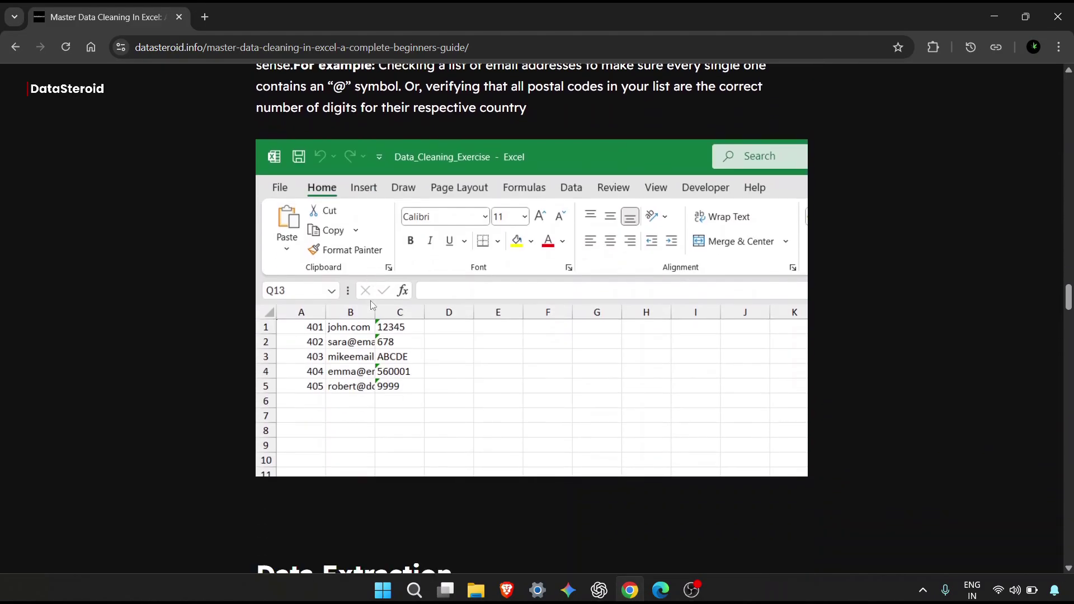
pyautogui.scroll(-20, 372, 305)
pyautogui.scroll(8, 381, 302)
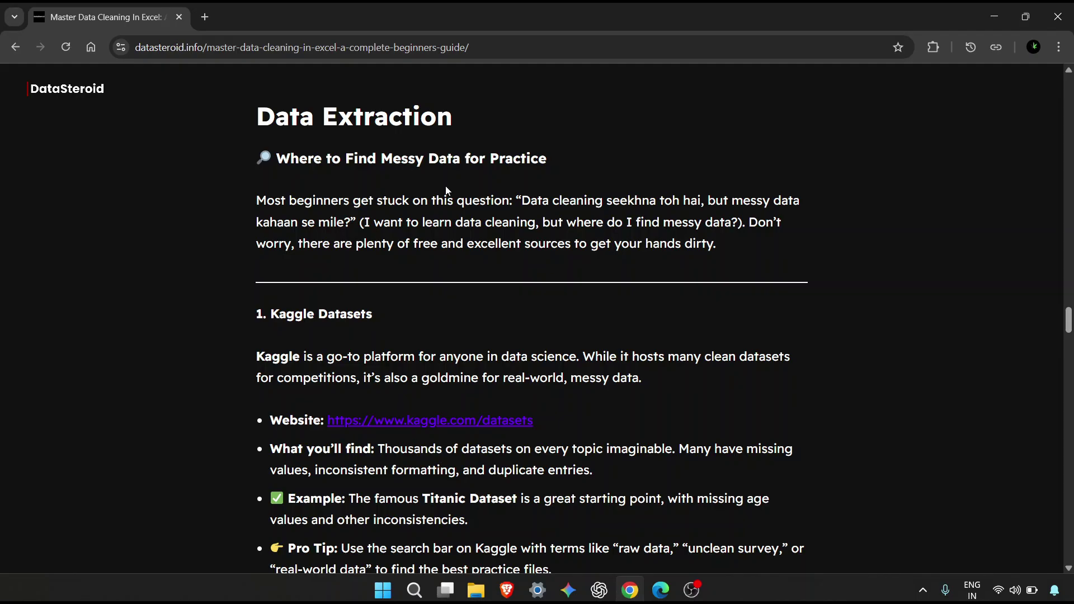
pyautogui.scroll(-1, 445, 186)
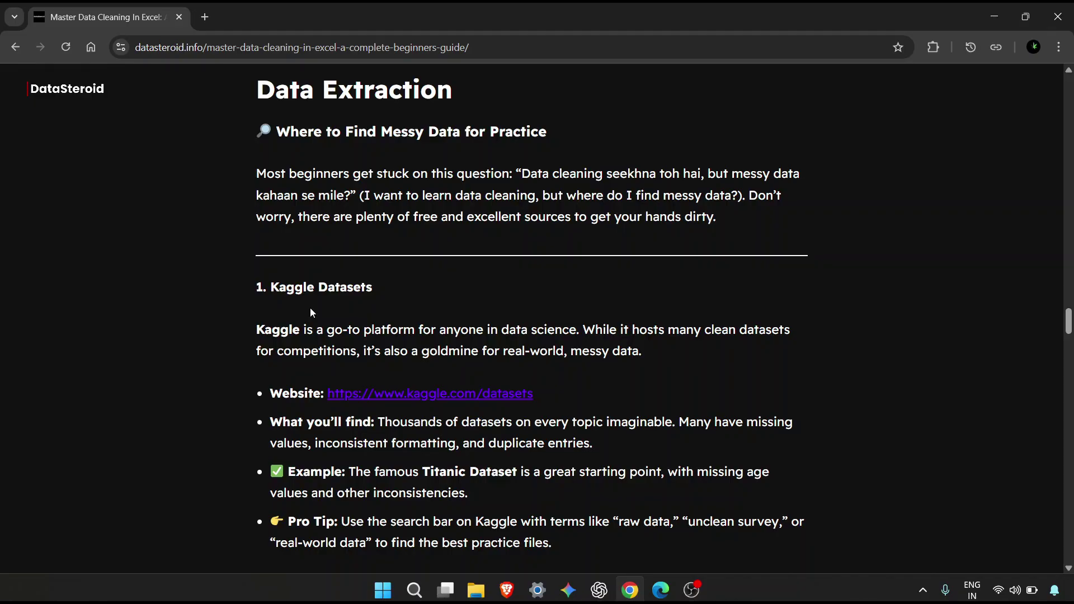
pyautogui.scroll(-2, 311, 312)
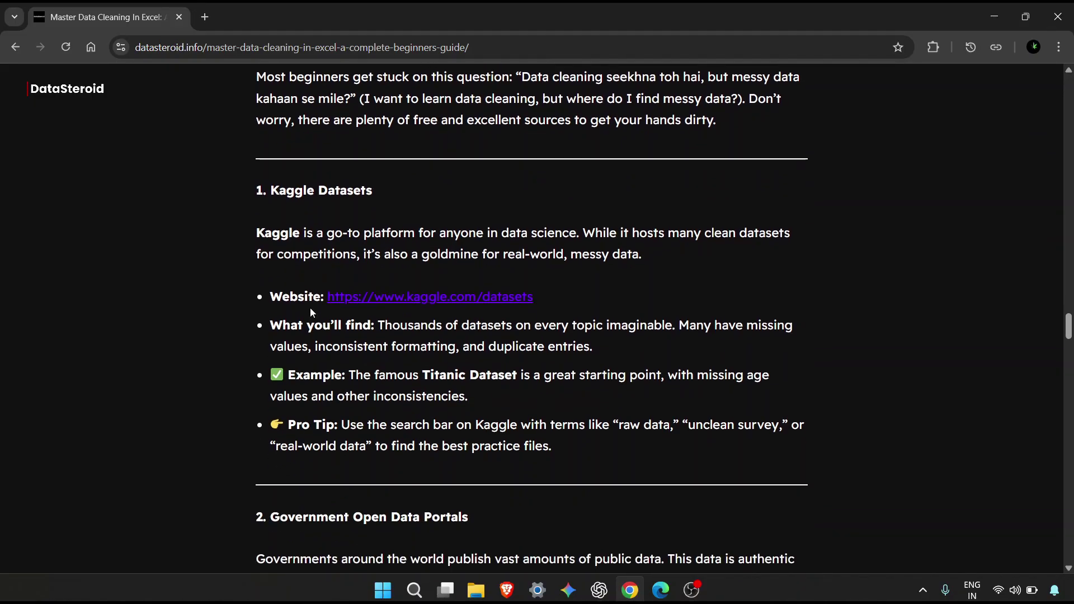
pyautogui.scroll(-4, 310, 308)
pyautogui.scroll(3, 310, 307)
pyautogui.scroll(-8, 311, 308)
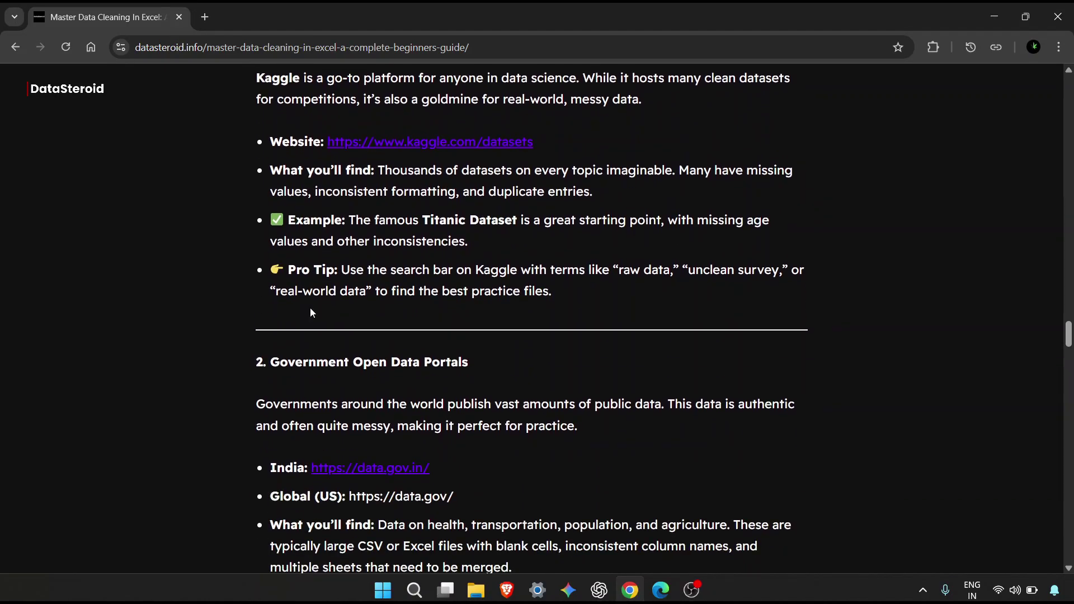
pyautogui.scroll(-15, 310, 307)
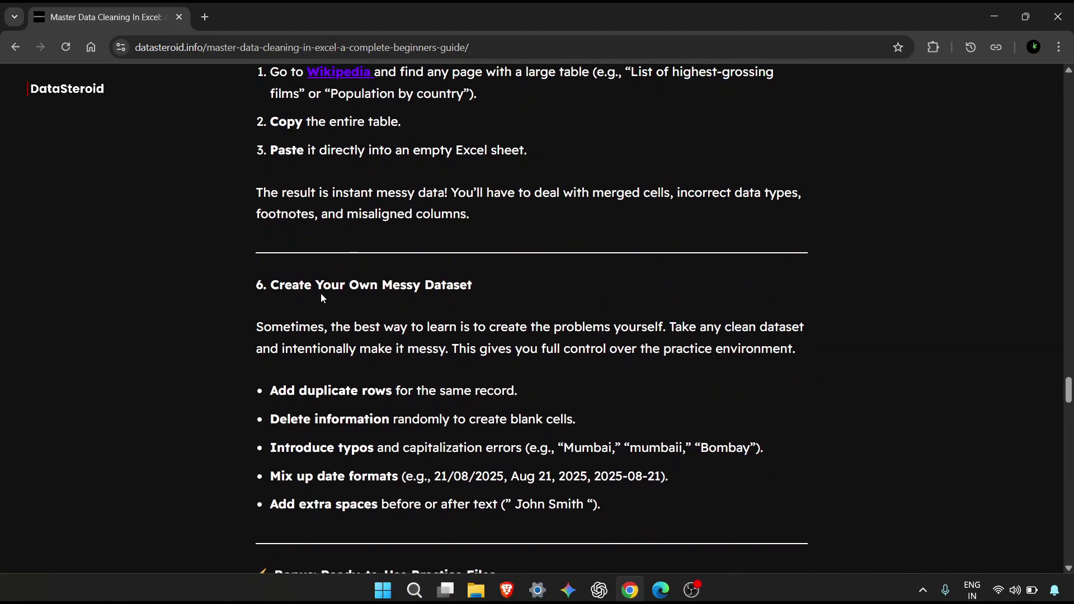
pyautogui.scroll(-2, 446, 293)
pyautogui.scroll(20, 446, 293)
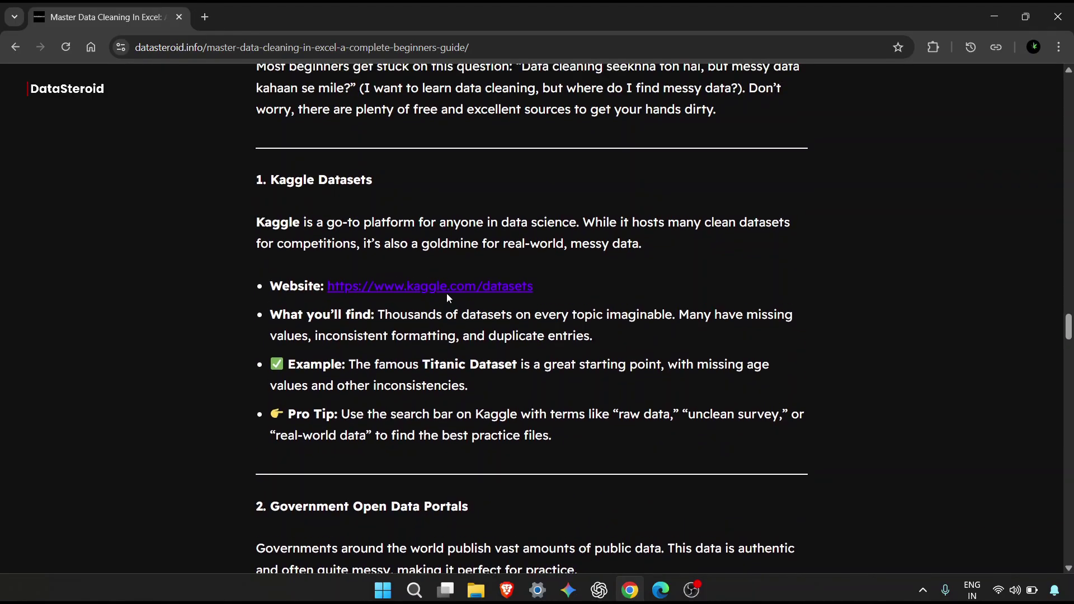
# Open kaggle.com/datasets in a new tab and browse the Featured and Trending Datasets rows.
pyautogui.click(449, 318)
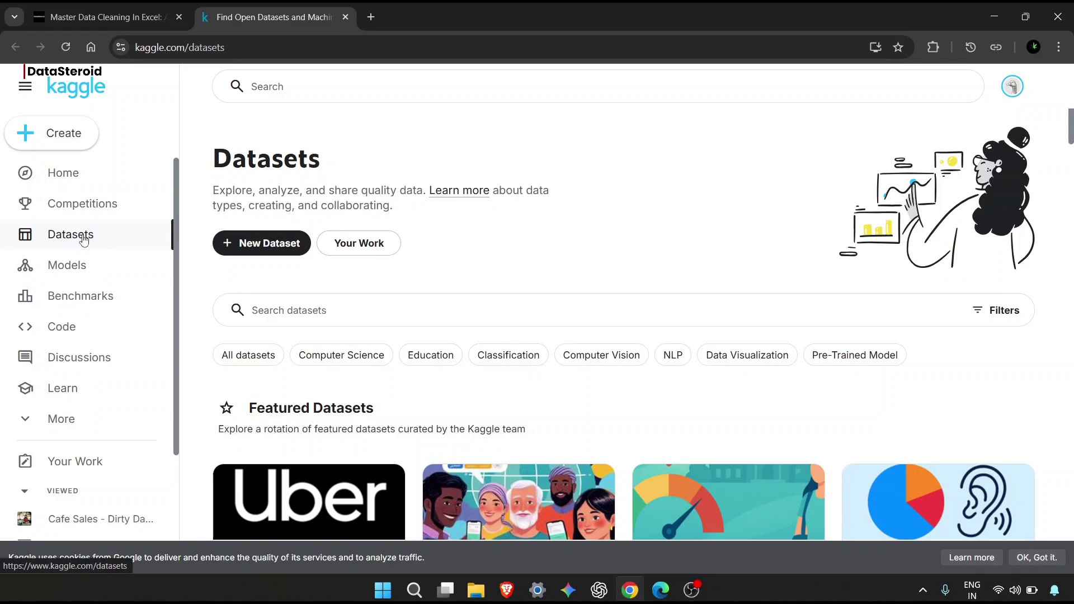
pyautogui.scroll(-1, 469, 194)
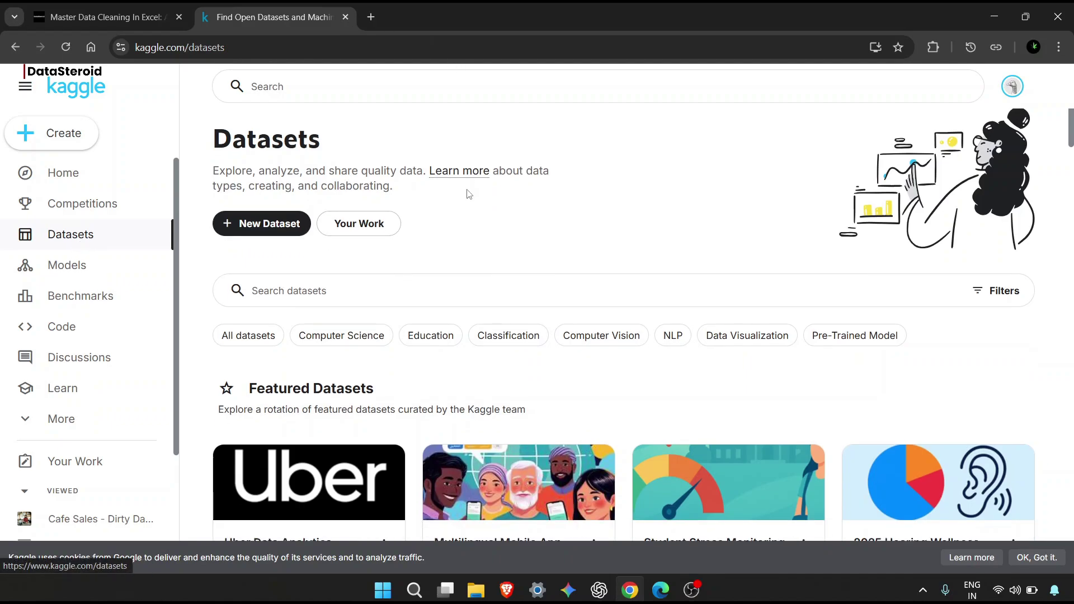
pyautogui.scroll(-3, 469, 194)
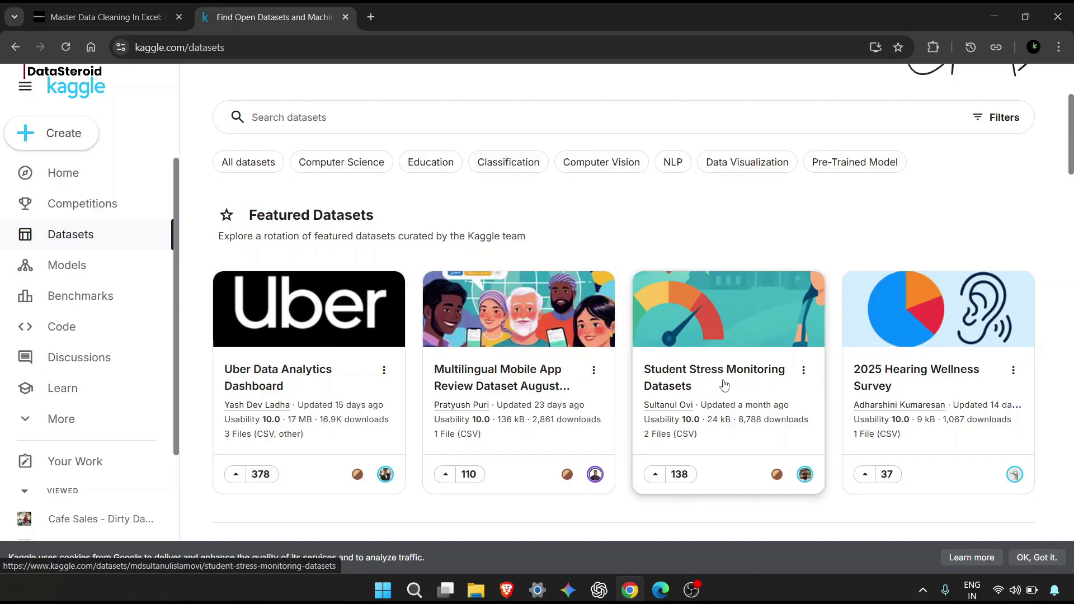
pyautogui.scroll(-1, 724, 385)
pyautogui.scroll(-3, 913, 361)
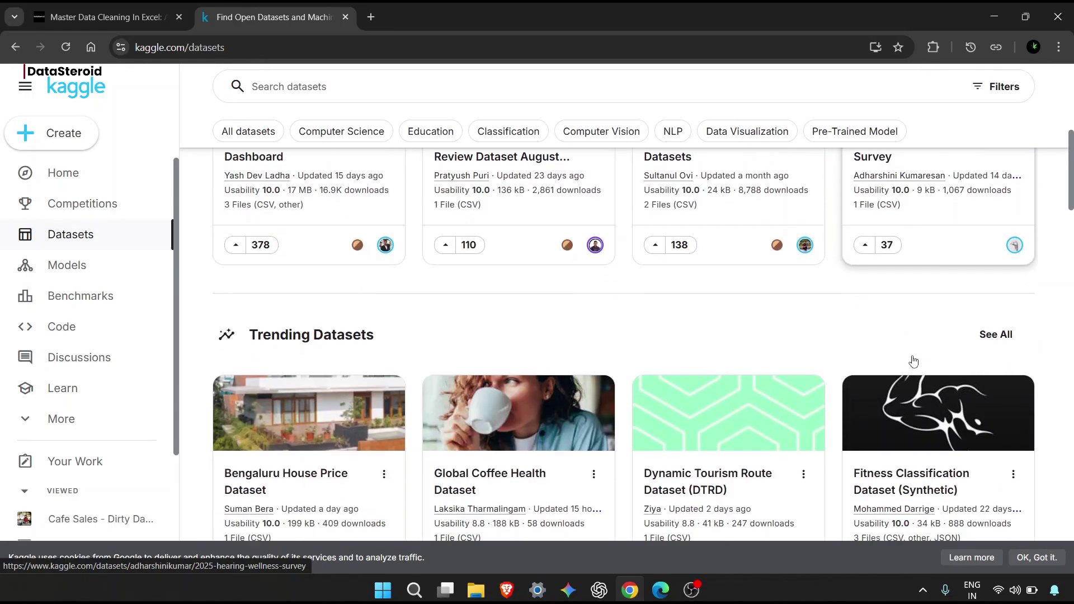
pyautogui.scroll(-1, 913, 360)
pyautogui.scroll(-2, 913, 361)
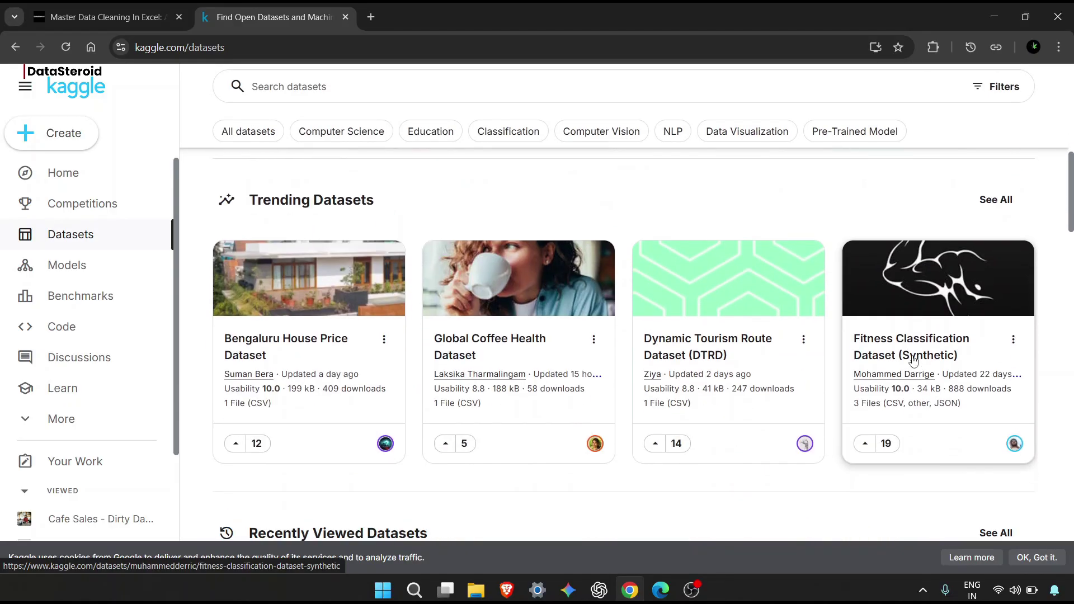
pyautogui.scroll(-1, 914, 361)
pyautogui.scroll(-3, 913, 361)
pyautogui.scroll(10, 912, 361)
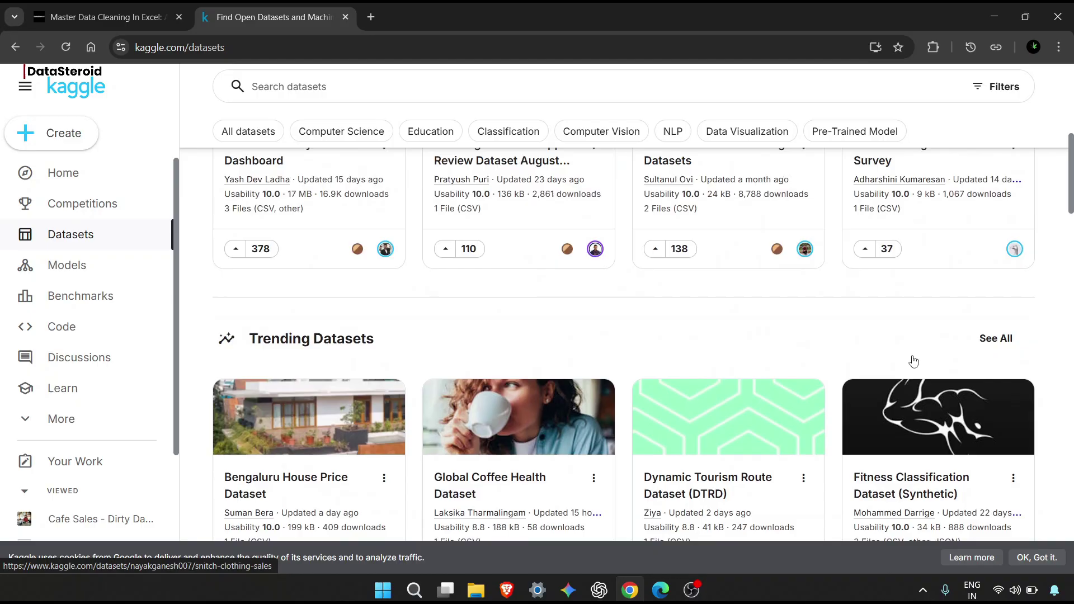
# On the Student Stress Monitoring Datasets page, download StressLevelDataset.csv.
pyautogui.click(701, 404)
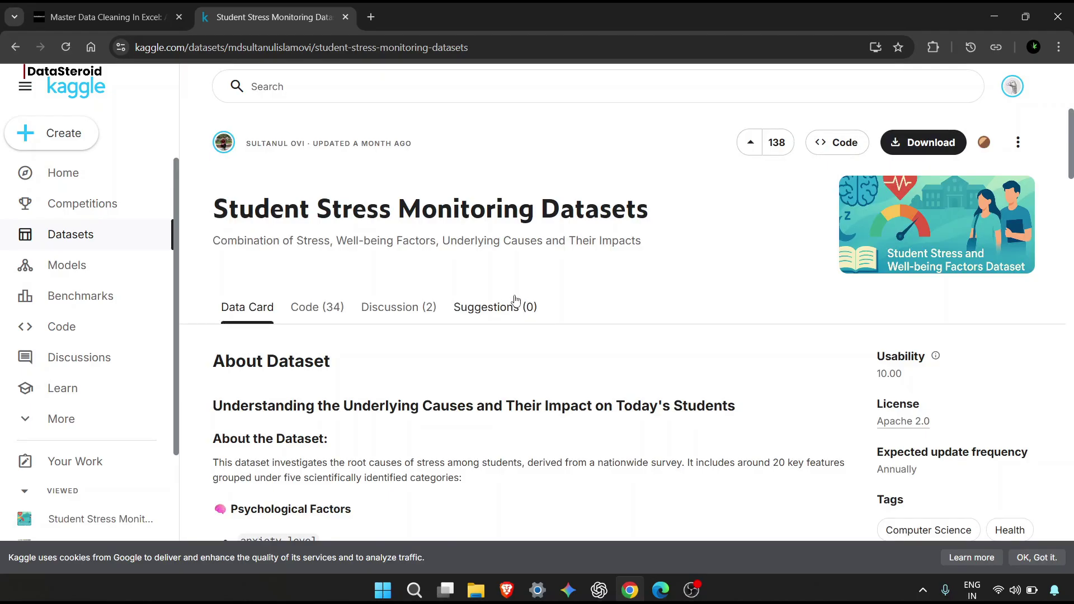
pyautogui.scroll(-1, 513, 322)
pyautogui.scroll(-2, 559, 330)
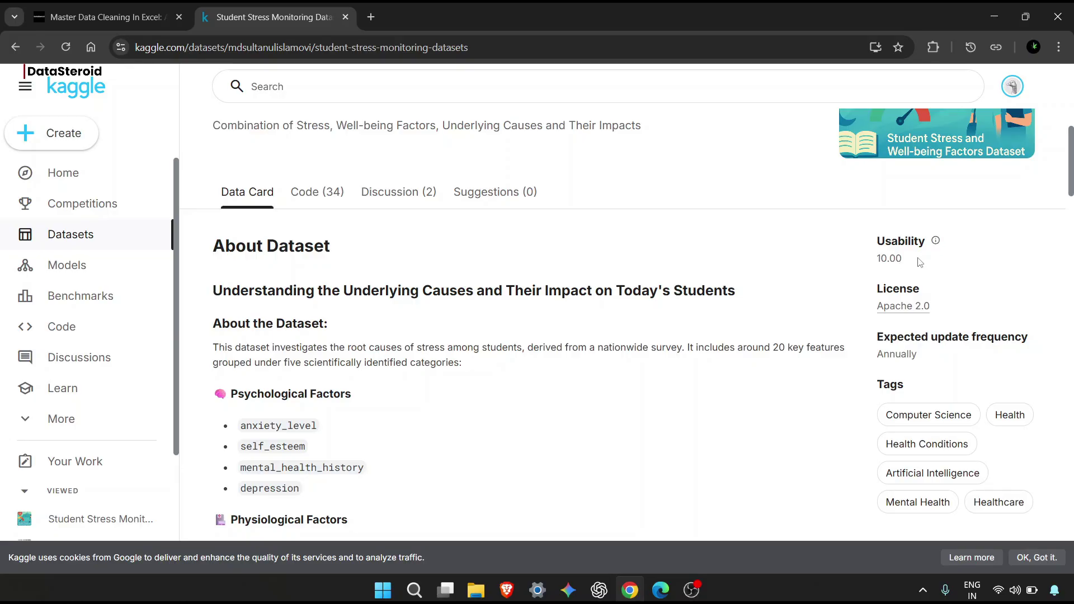
pyautogui.press('super+Tab')
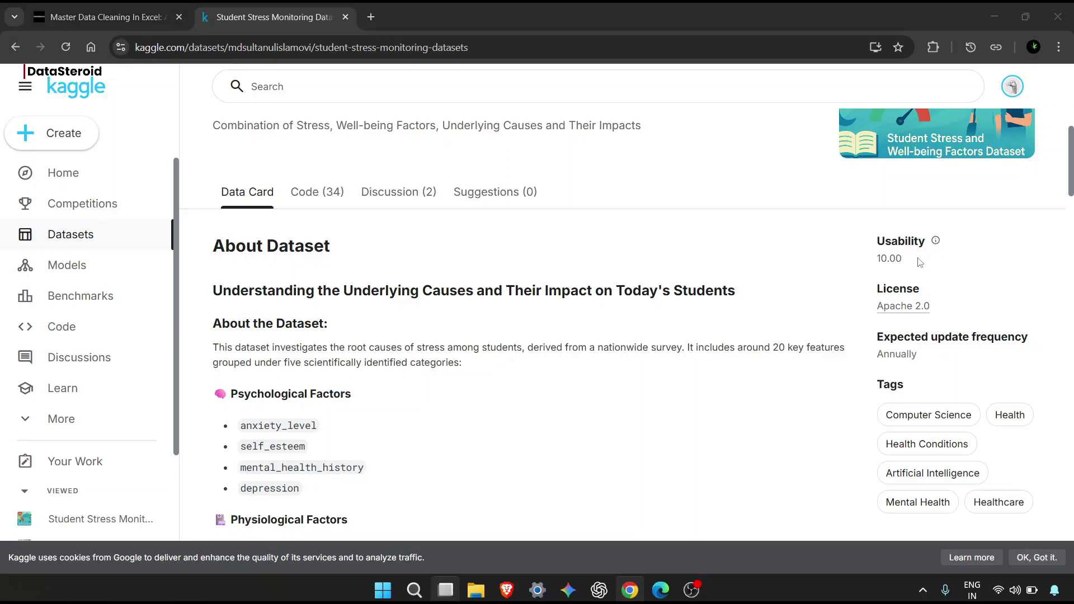
pyautogui.press('super+Tab')
pyautogui.moveTo(936, 241)
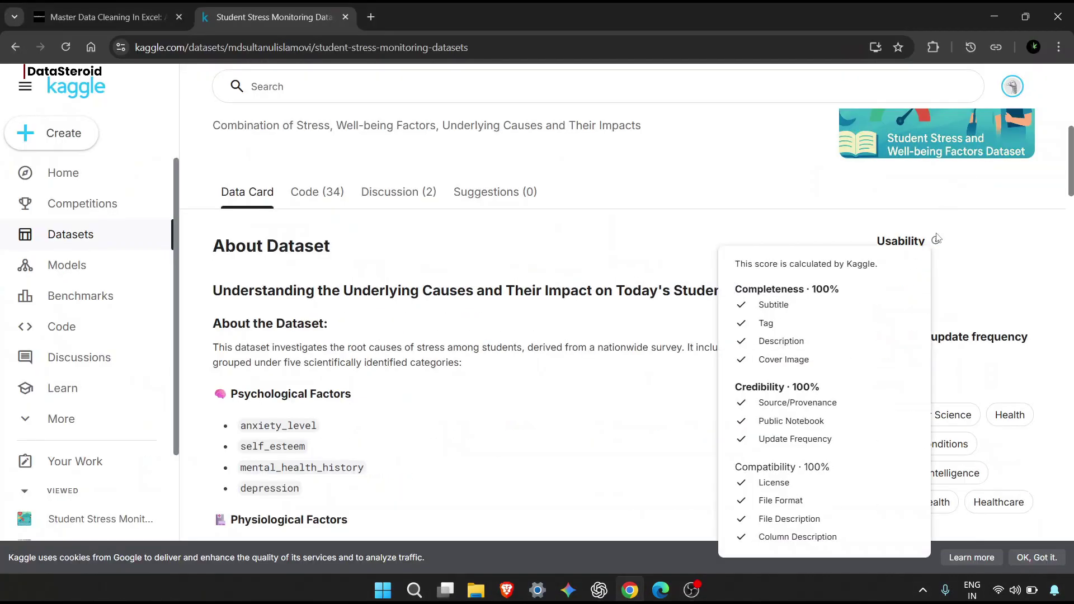
pyautogui.scroll(-6, 623, 319)
pyautogui.scroll(-1, 625, 323)
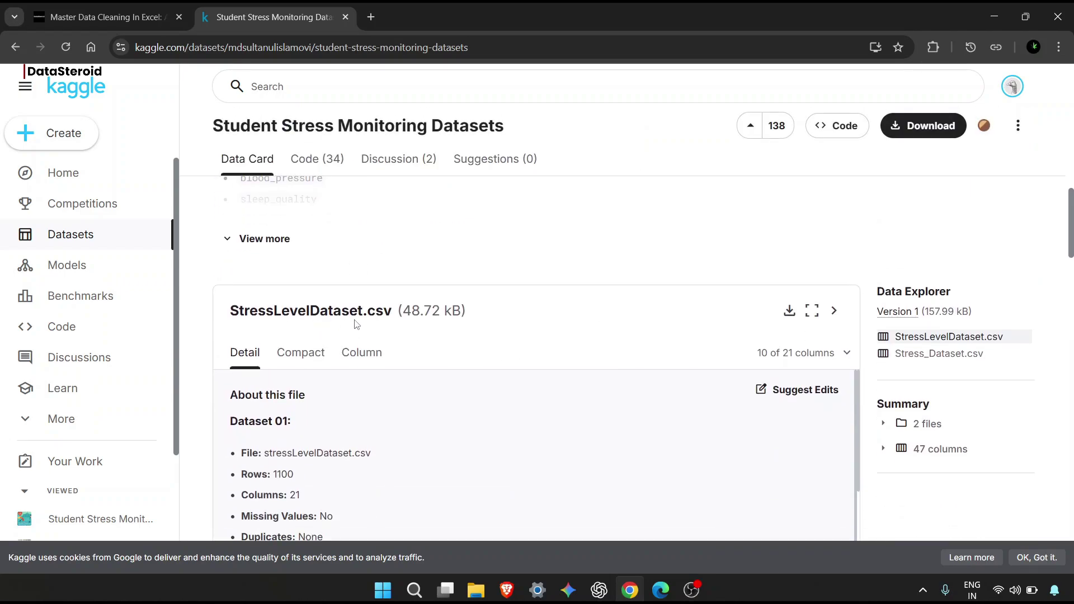
pyautogui.click(790, 318)
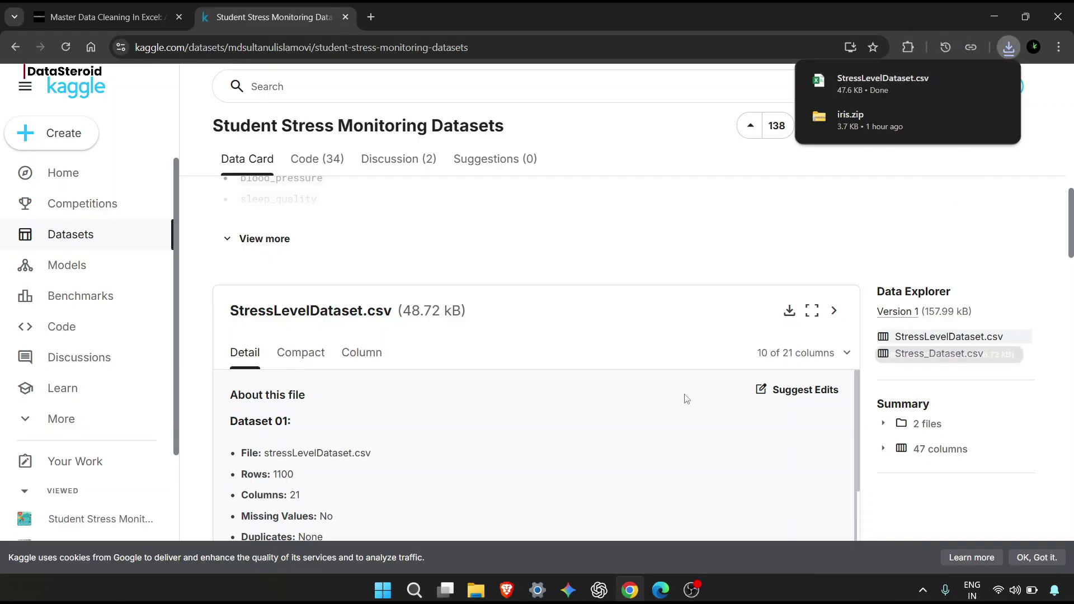
# Download Stress_Dataset.csv too, then open StressLevelDataset.csv from Chrome's recent downloads.
pyautogui.scroll(-1, 687, 398)
pyautogui.scroll(-10, 687, 398)
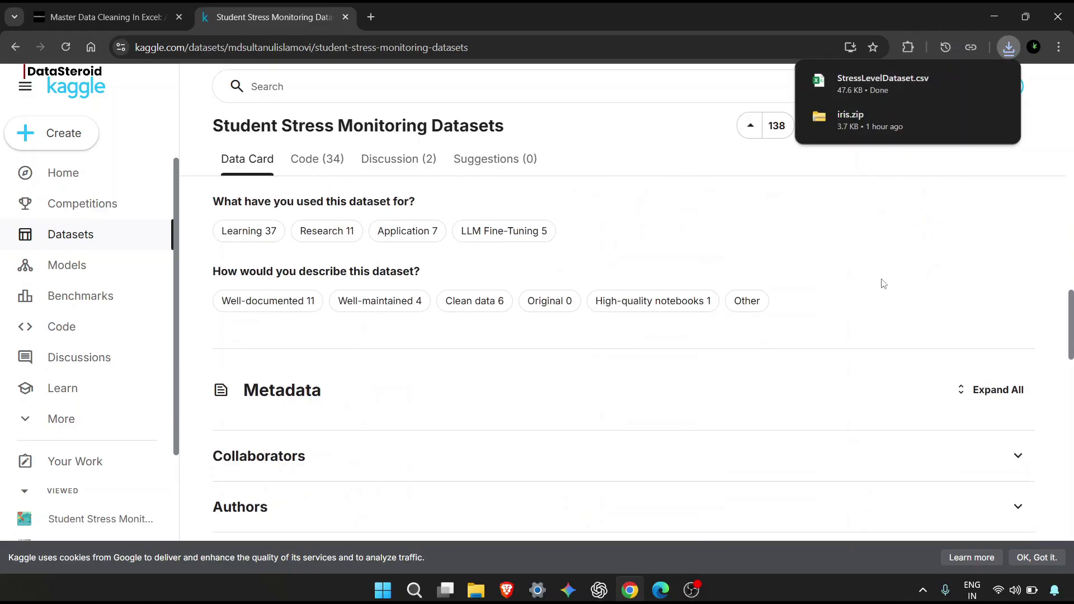
pyautogui.scroll(5, 883, 283)
pyautogui.scroll(4, 883, 283)
pyautogui.click(938, 274)
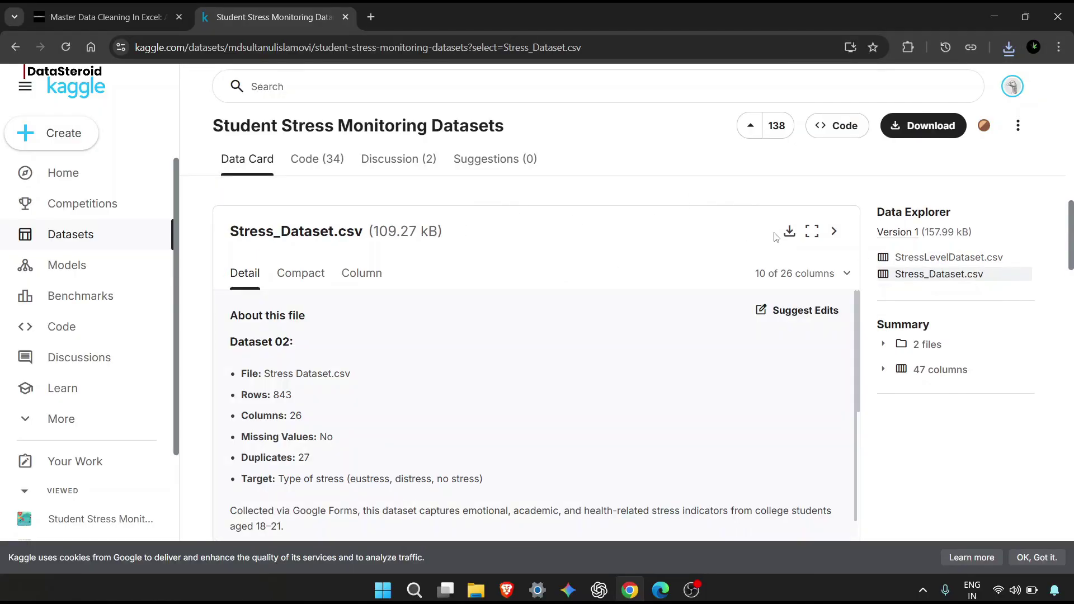
pyautogui.click(789, 232)
pyautogui.click(1009, 43)
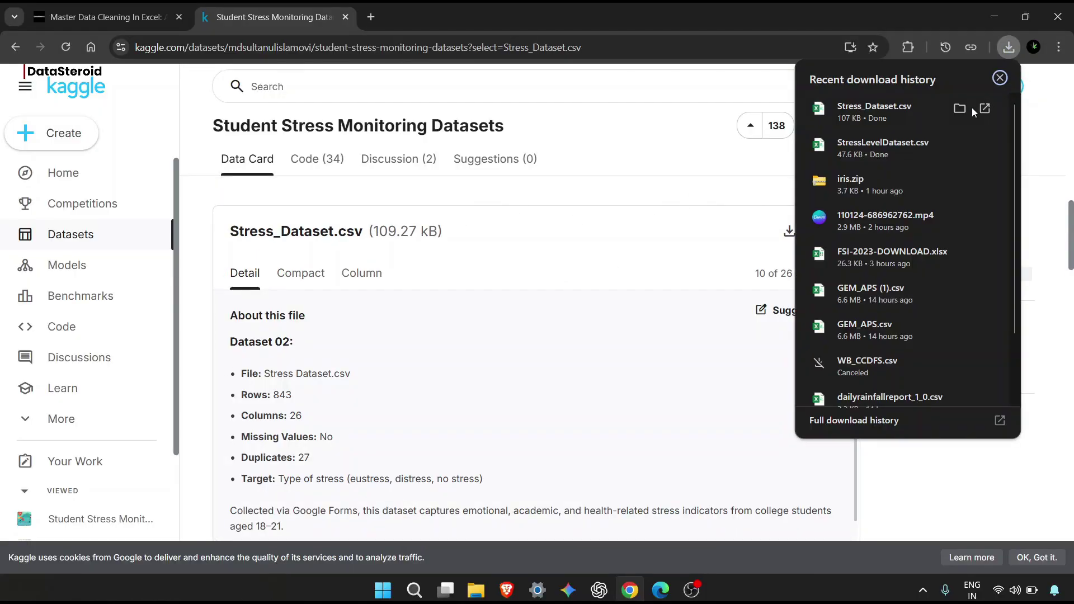
pyautogui.click(907, 150)
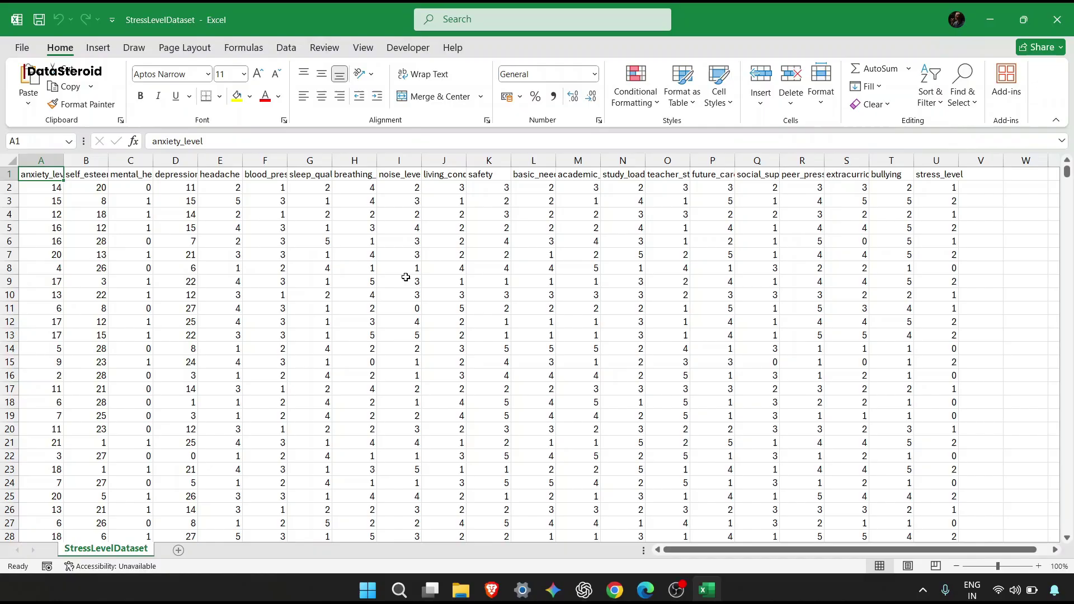
# AutoFit all StressLevelDataset columns so headers like mental_health_history and teacher_student_relationship show fully.
pyautogui.moveTo(42, 174); pyautogui.dragTo(951, 229)
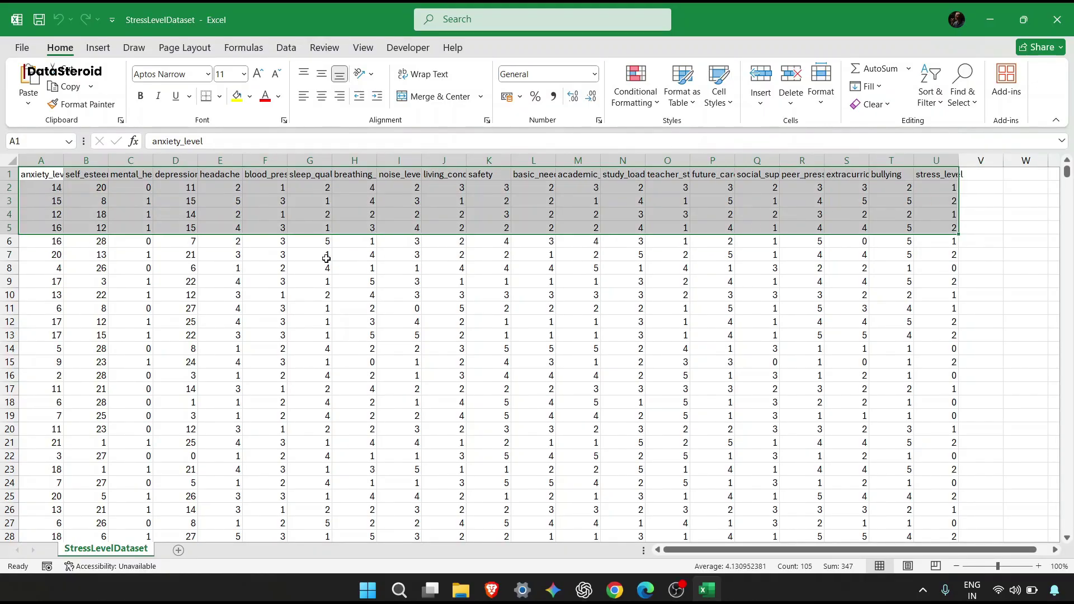
pyautogui.doubleClick(60, 162)
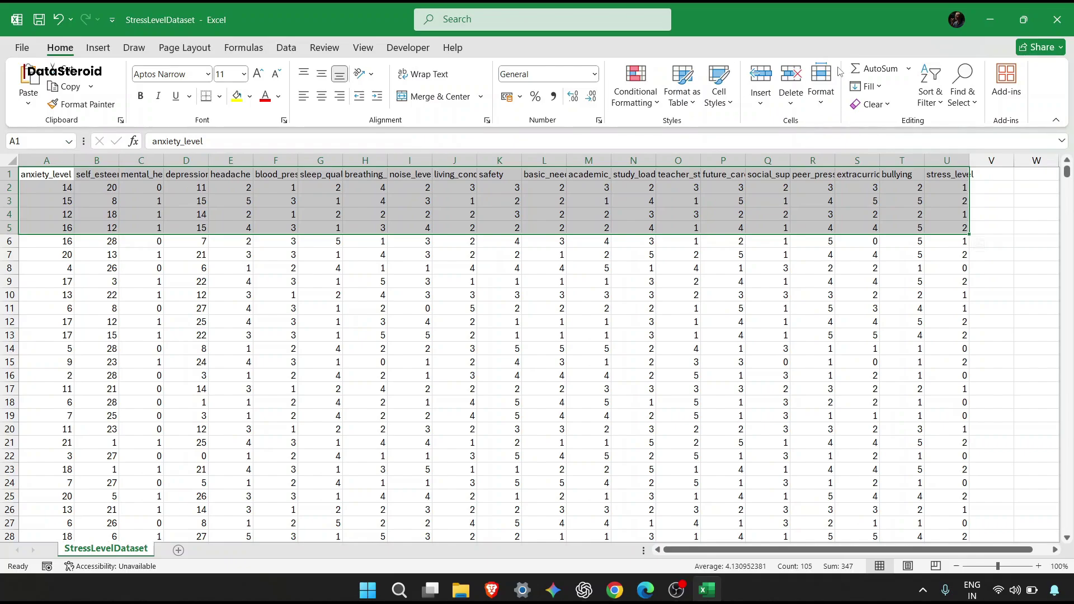
pyautogui.hotkey('ctrl', 'z')
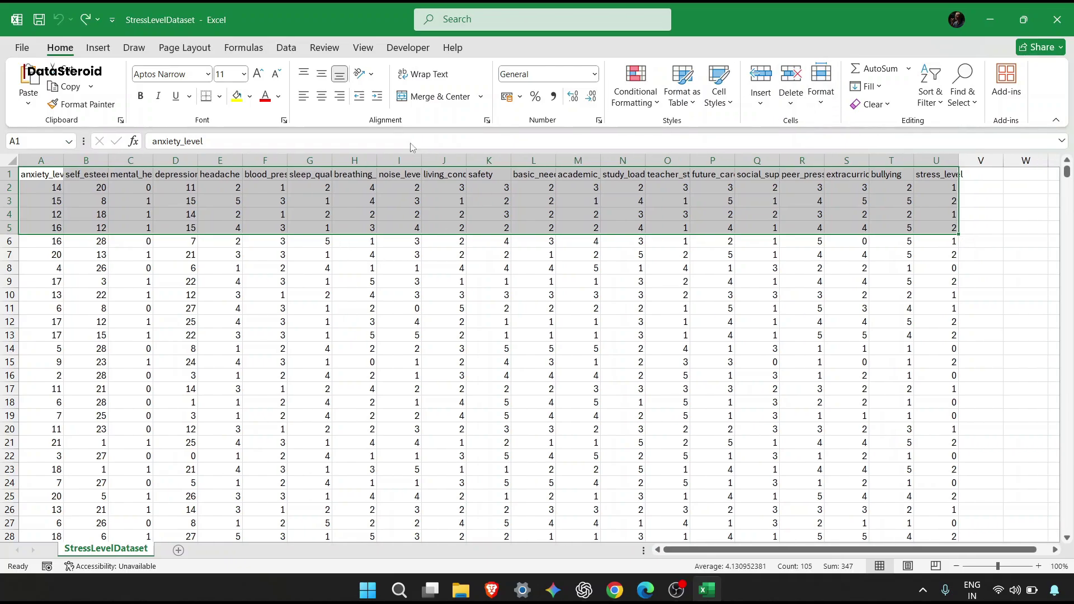
pyautogui.click(821, 90)
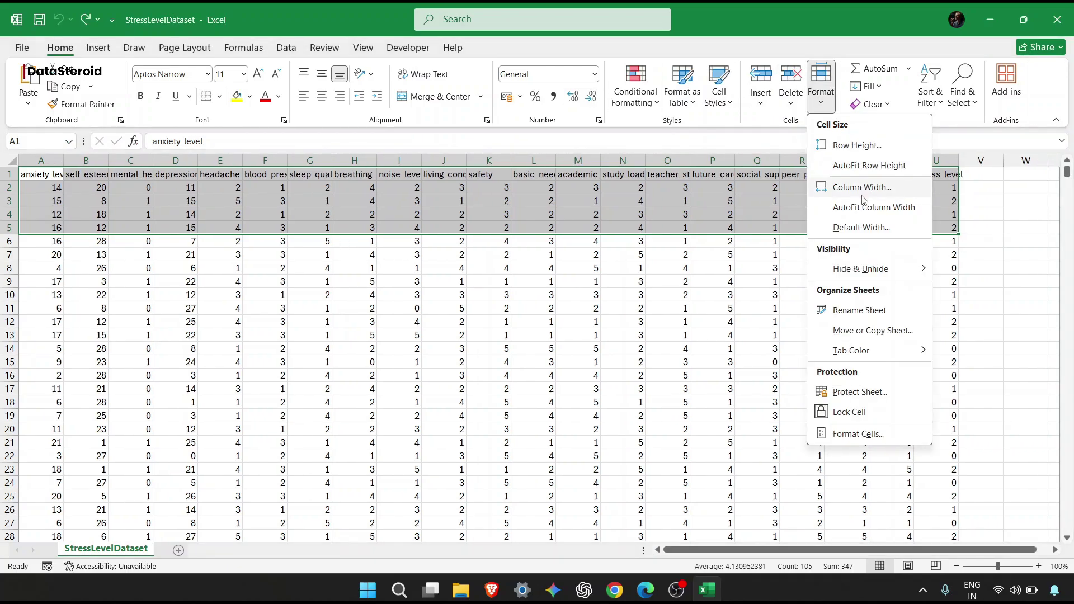
pyautogui.click(864, 207)
pyautogui.click(426, 247)
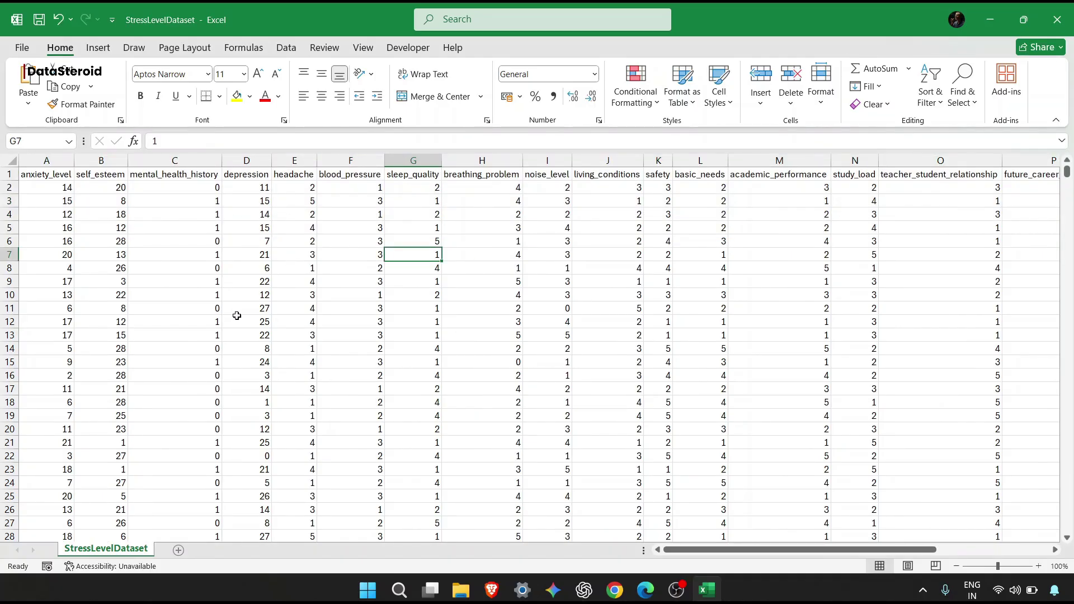
pyautogui.scroll(-11, 236, 316)
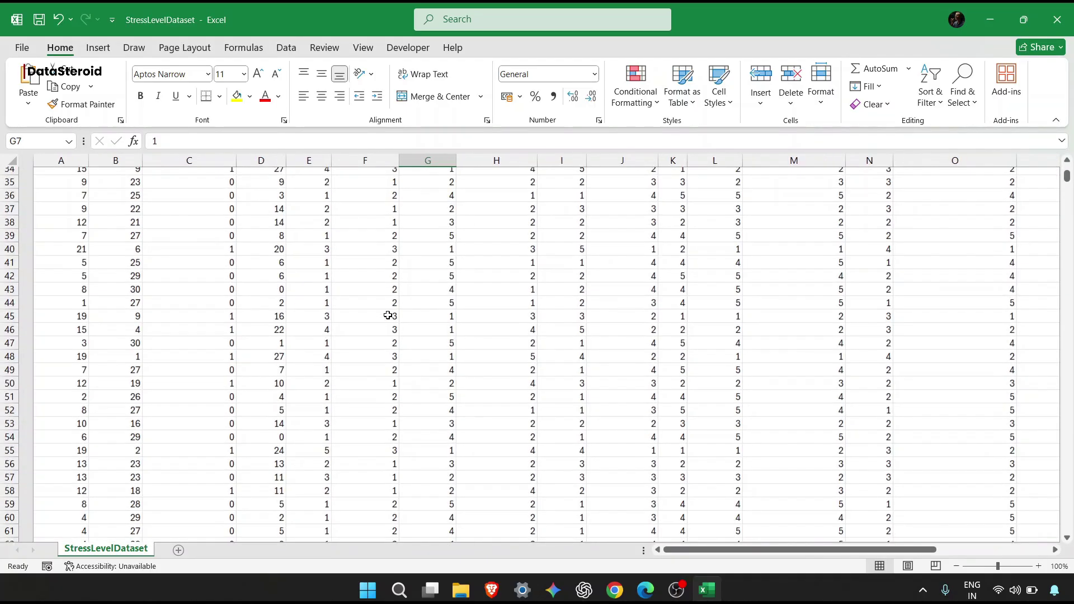
pyautogui.scroll(-16, 387, 316)
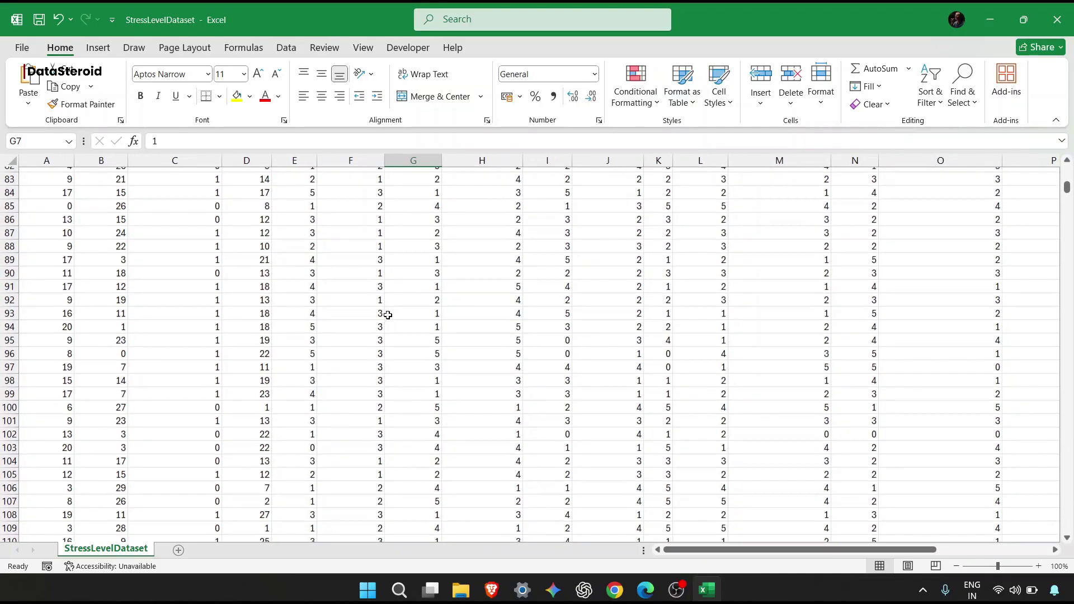
pyautogui.scroll(20, 388, 315)
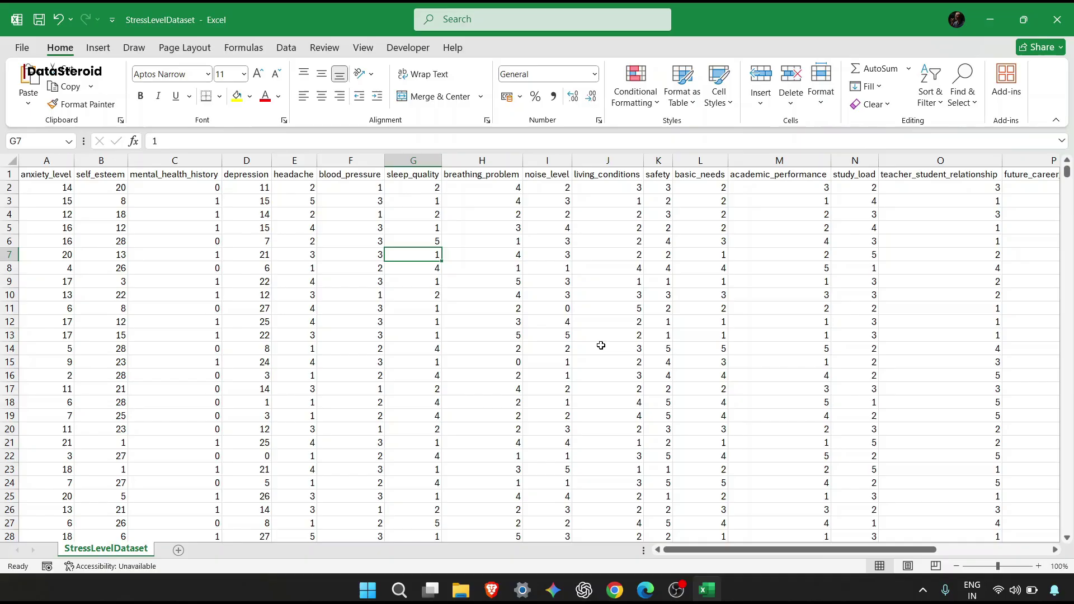
# Blank out the cell blocks H15:M18 and C19:E22.
pyautogui.moveTo(458, 361); pyautogui.dragTo(823, 405)
pyautogui.press('Delete')
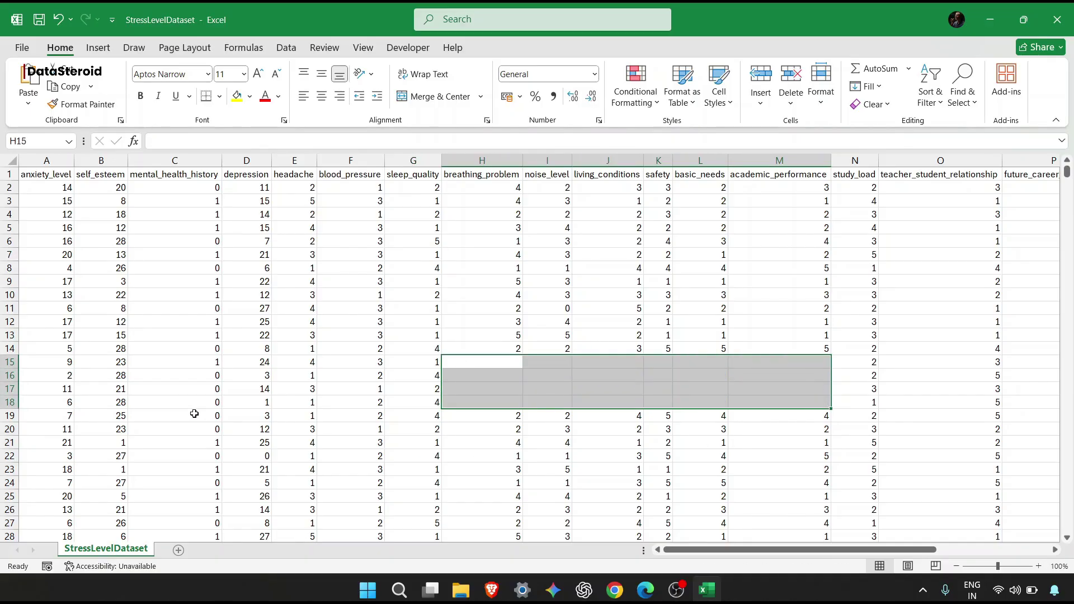
pyautogui.moveTo(194, 413); pyautogui.dragTo(314, 462)
pyautogui.press('Delete')
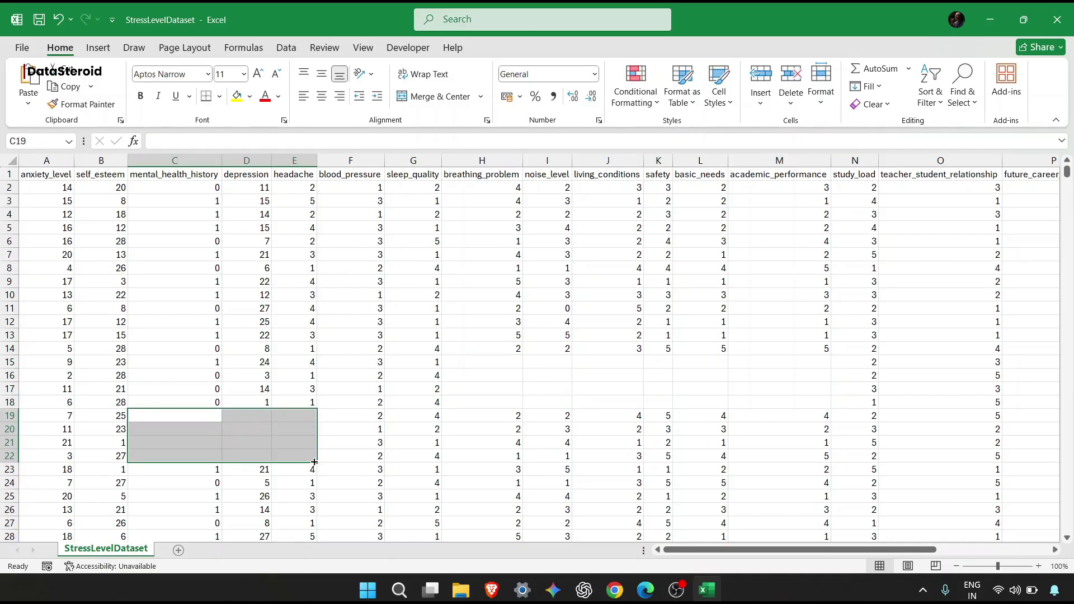
# Clear cell I47 and enter the junk value fdd in L51.
pyautogui.scroll(-10, 315, 462)
pyautogui.click(528, 398)
pyautogui.press('Delete')
pyautogui.press('Down')
pyautogui.press('Down')
pyautogui.press('Down')
pyautogui.press('Right')
pyautogui.press('Right')
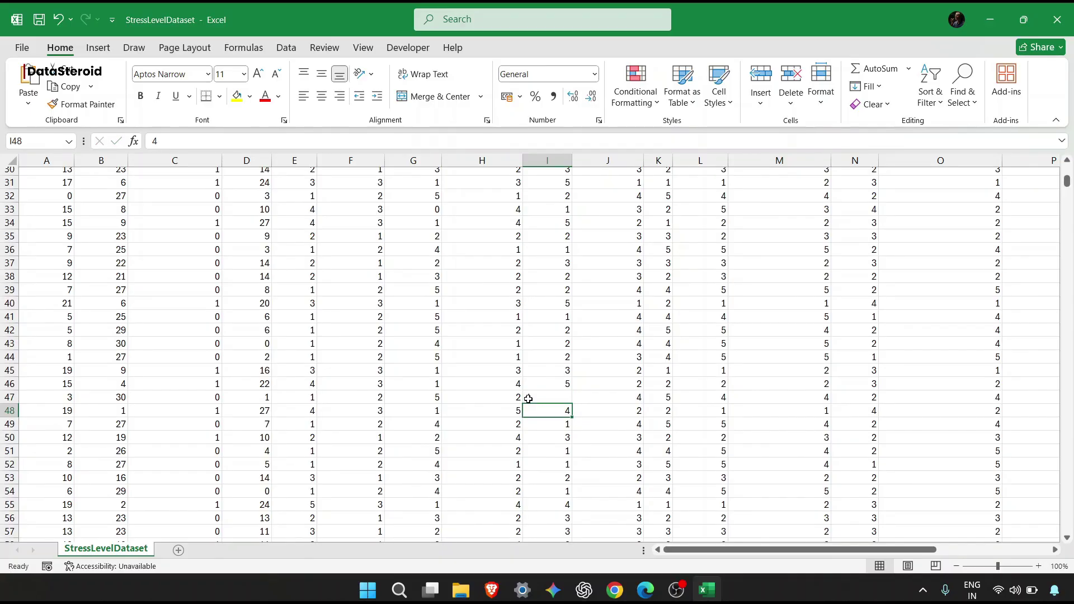
pyautogui.press('Right')
pyautogui.press('Down')
pyautogui.write('fdd')
pyautogui.press('Return')
# Add junk entries fsdf in J54 and fsdfdsf in B54.
pyautogui.press('Left')
pyautogui.press('Left')
pyautogui.press('Down')
pyautogui.press('Down')
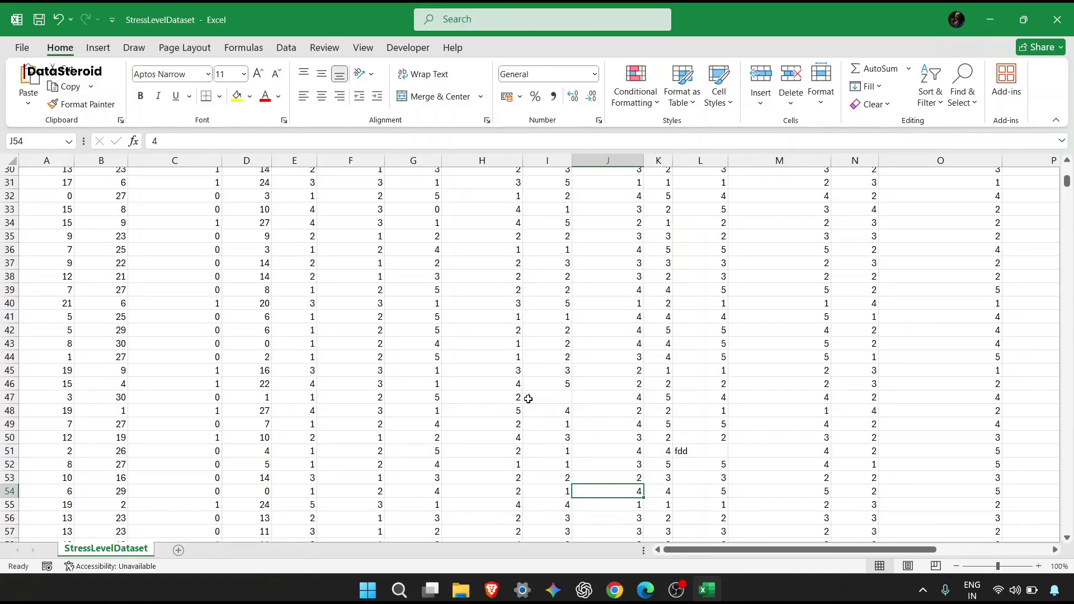
pyautogui.write('fsdf')
pyautogui.press('Left')
pyautogui.press('Left')
pyautogui.press('Left')
pyautogui.press('Left')
pyautogui.press('Left')
pyautogui.press('Left')
pyautogui.press('Left')
pyautogui.press('Left')
pyautogui.write('fsdfdsf')
pyautogui.press('Return')
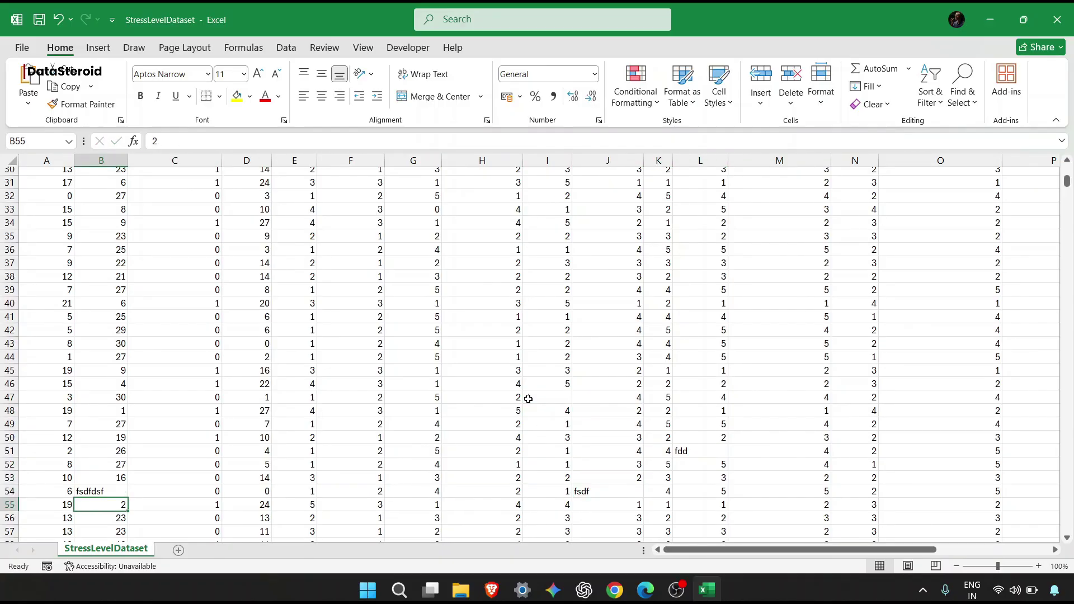
# Clear the block J99:N101 and the value 2 in F122.
pyautogui.scroll(-18, 819, 373)
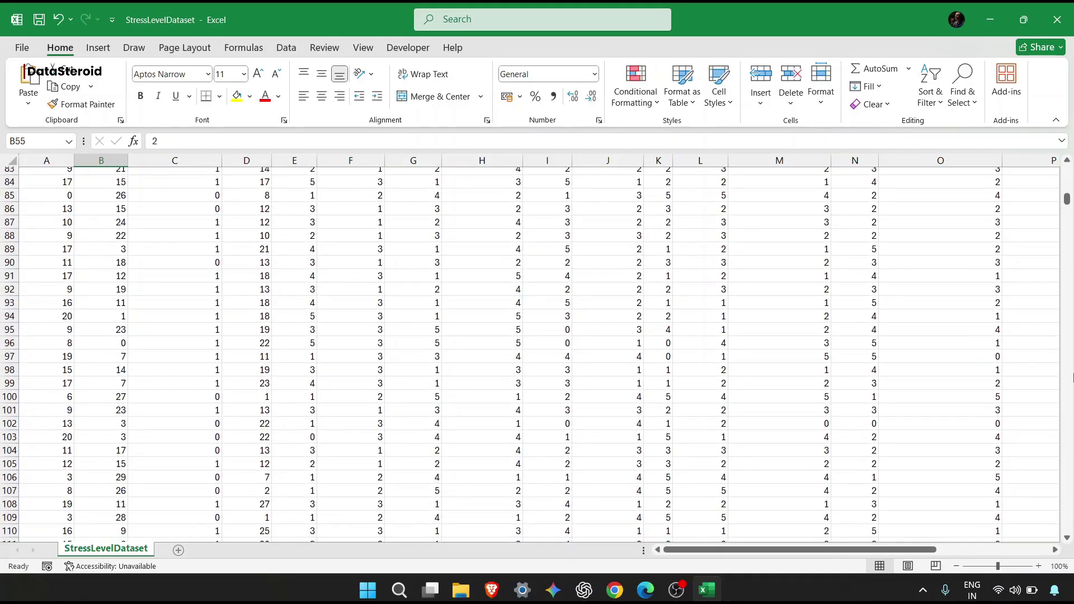
pyautogui.moveTo(635, 408); pyautogui.dragTo(850, 383)
pyautogui.press('Delete')
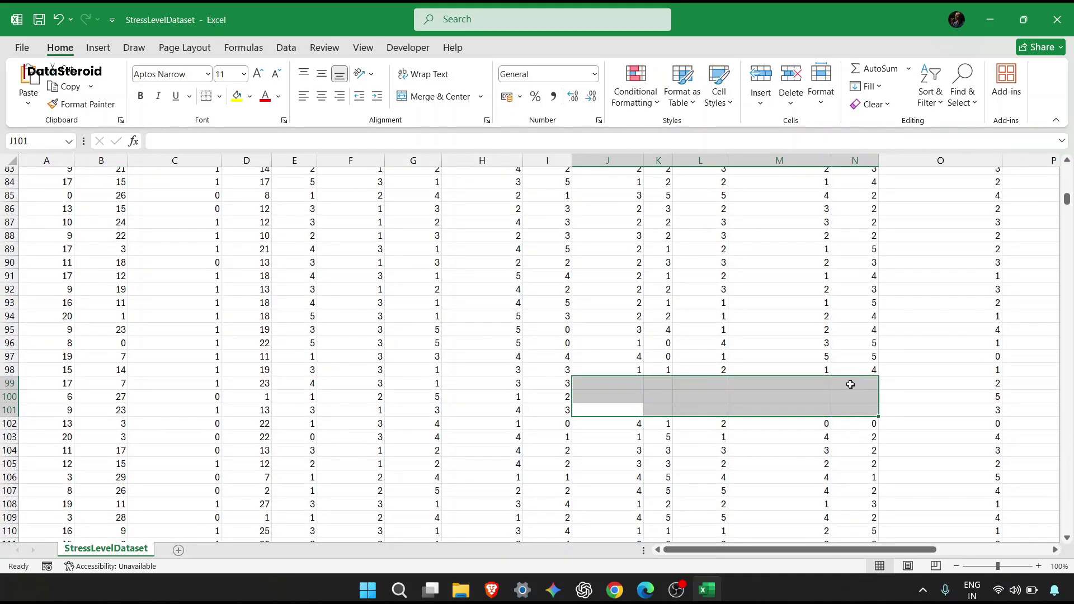
pyautogui.scroll(-7, 402, 414)
pyautogui.click(403, 413)
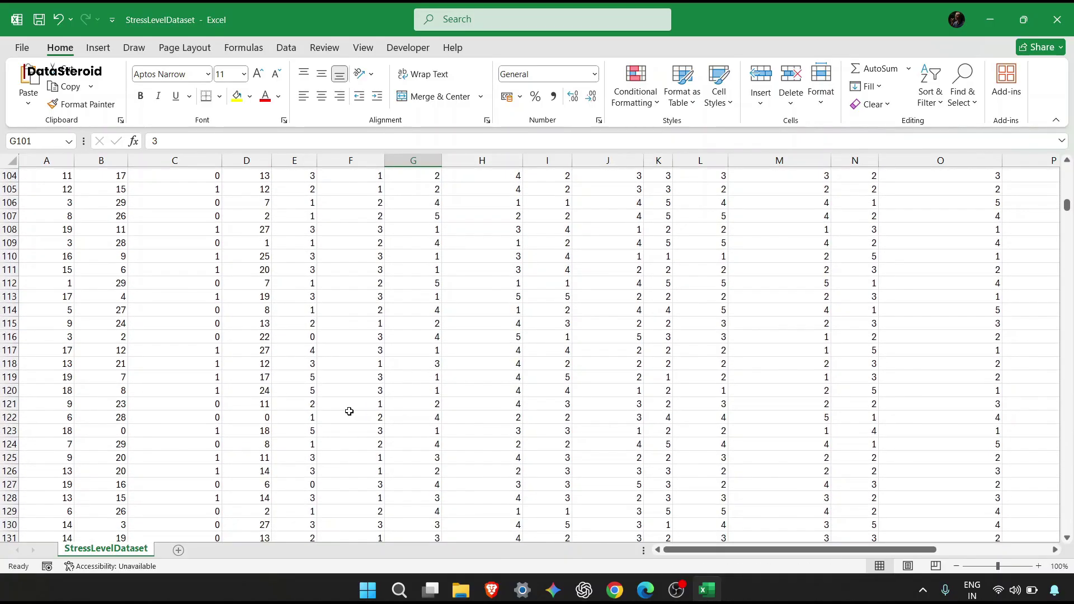
pyautogui.click(349, 414)
pyautogui.press('Delete')
# Enter $#$ in H125, then switch back to the Chrome article.
pyautogui.press('Down')
pyautogui.press('Down')
pyautogui.press('Down')
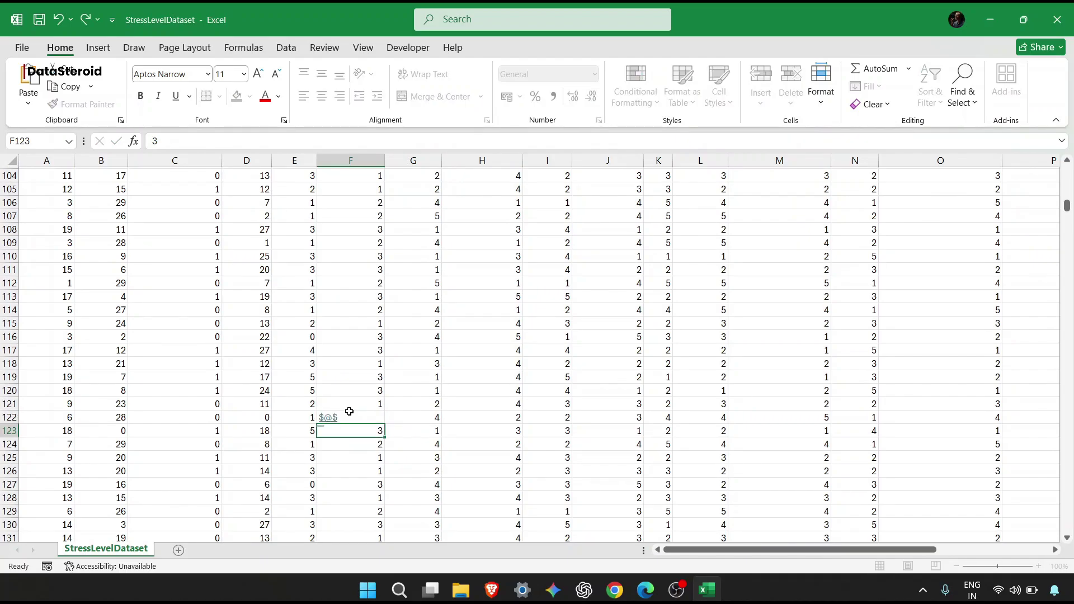
pyautogui.press('Right')
pyautogui.press('Right')
pyautogui.write('$#$')
pyautogui.press('Return')
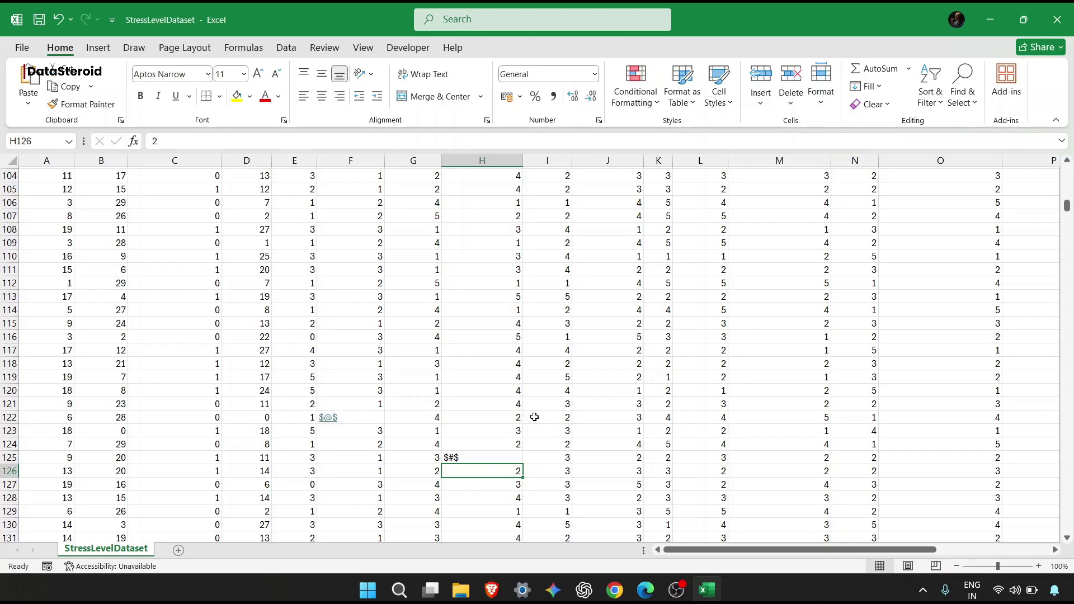
pyautogui.scroll(20, 535, 416)
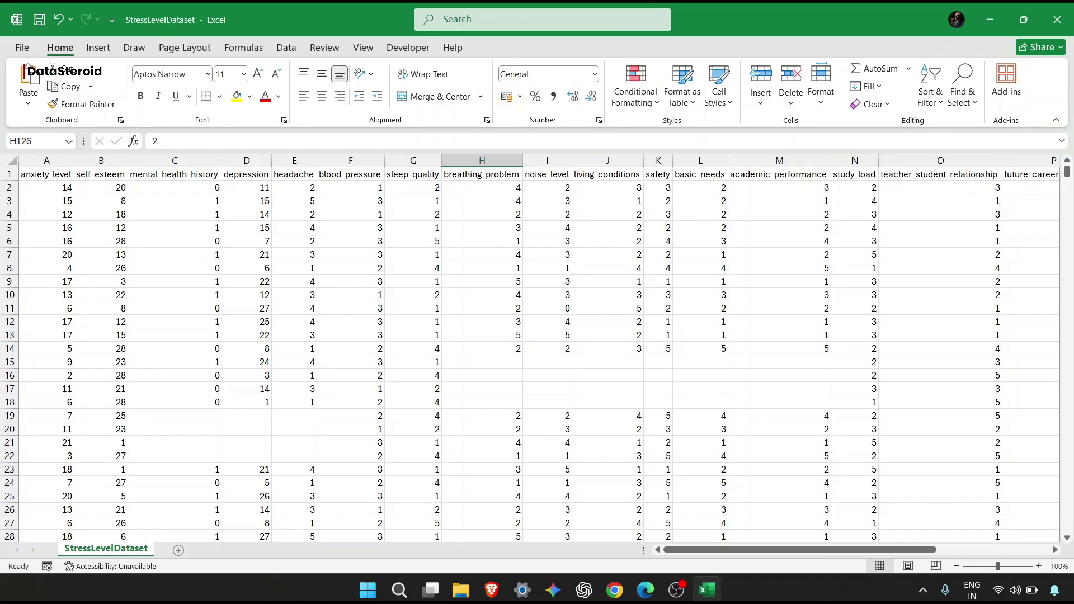
pyautogui.hotkey('alt', 'Tab')
# From the article's source list, open the data.gov.in portal in a background tab.
pyautogui.click(145, 18)
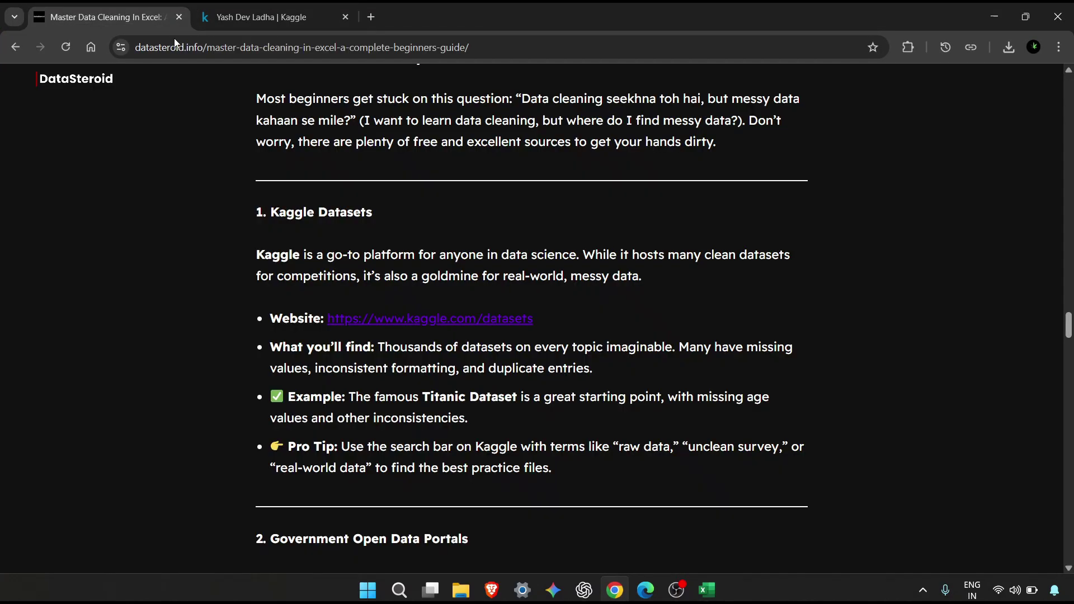
pyautogui.scroll(-20, 408, 325)
pyautogui.scroll(6, 409, 324)
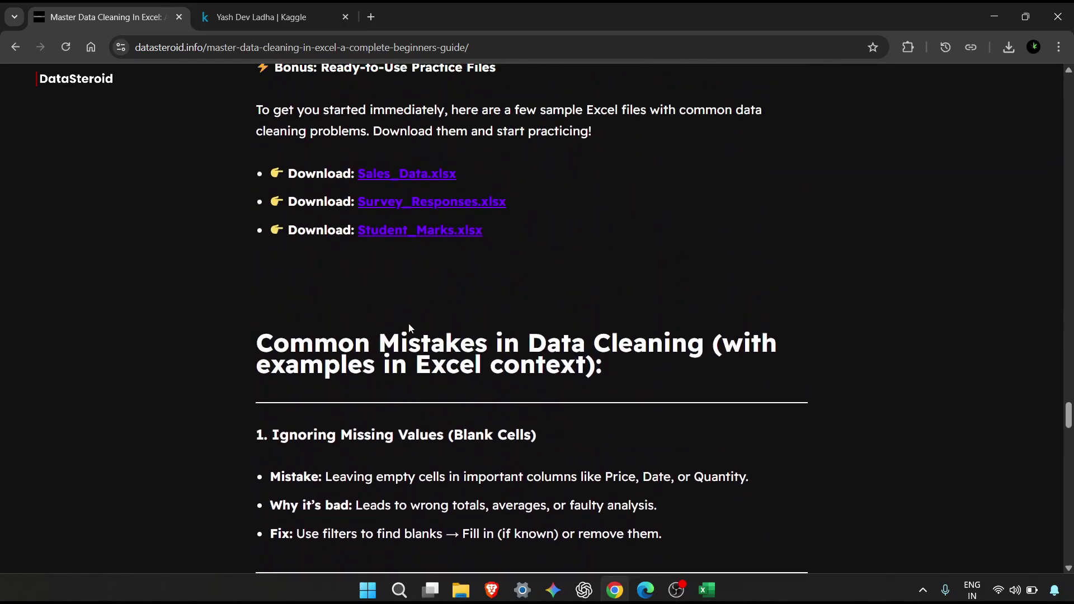
pyautogui.scroll(1, 409, 328)
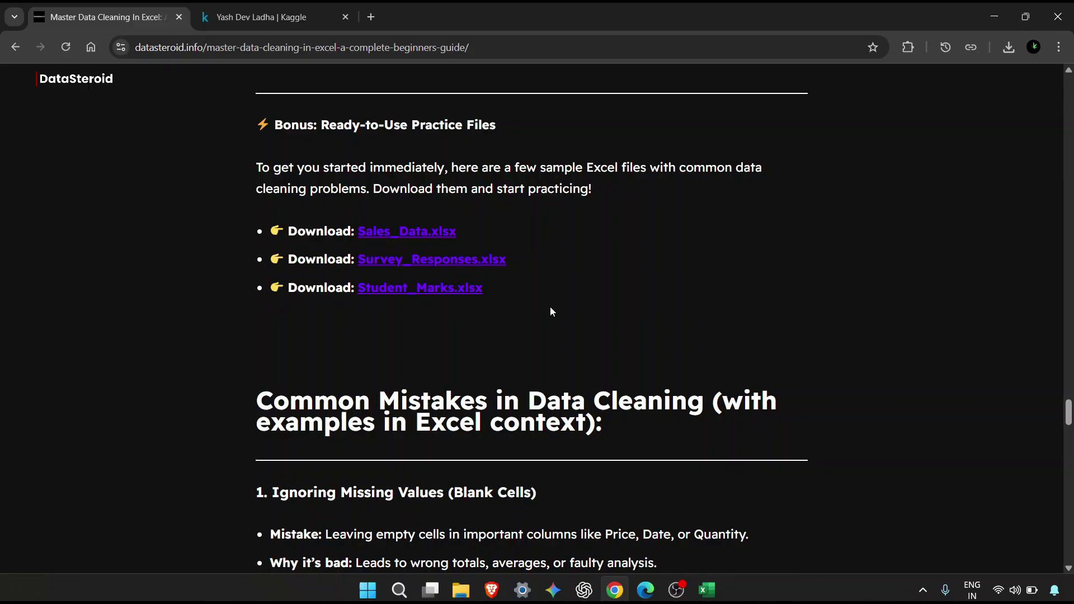
pyautogui.scroll(1, 551, 312)
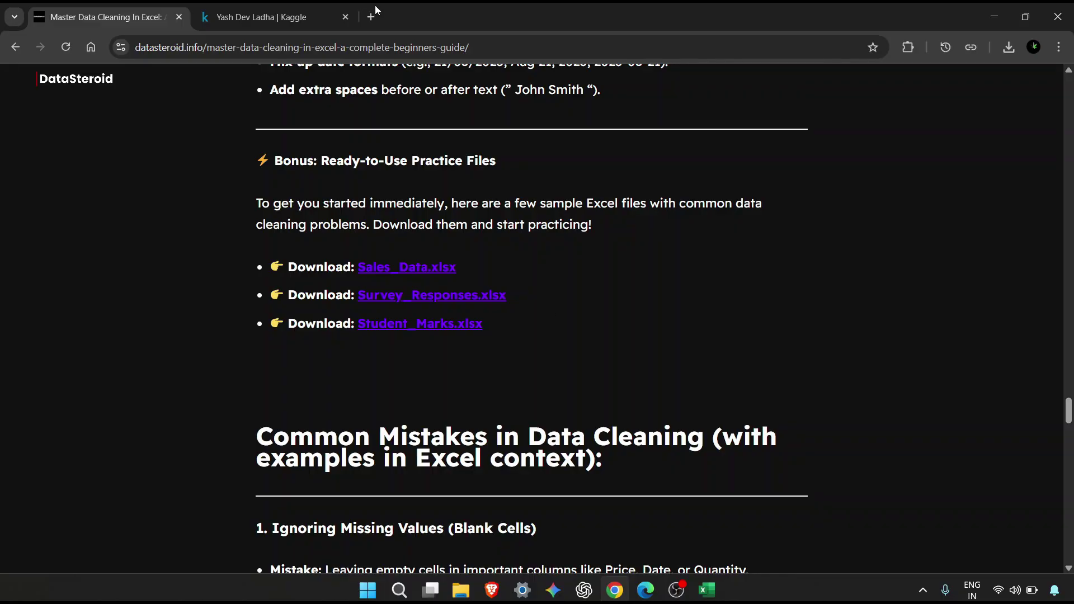
pyautogui.scroll(-7, 551, 312)
pyautogui.scroll(-18, 443, 361)
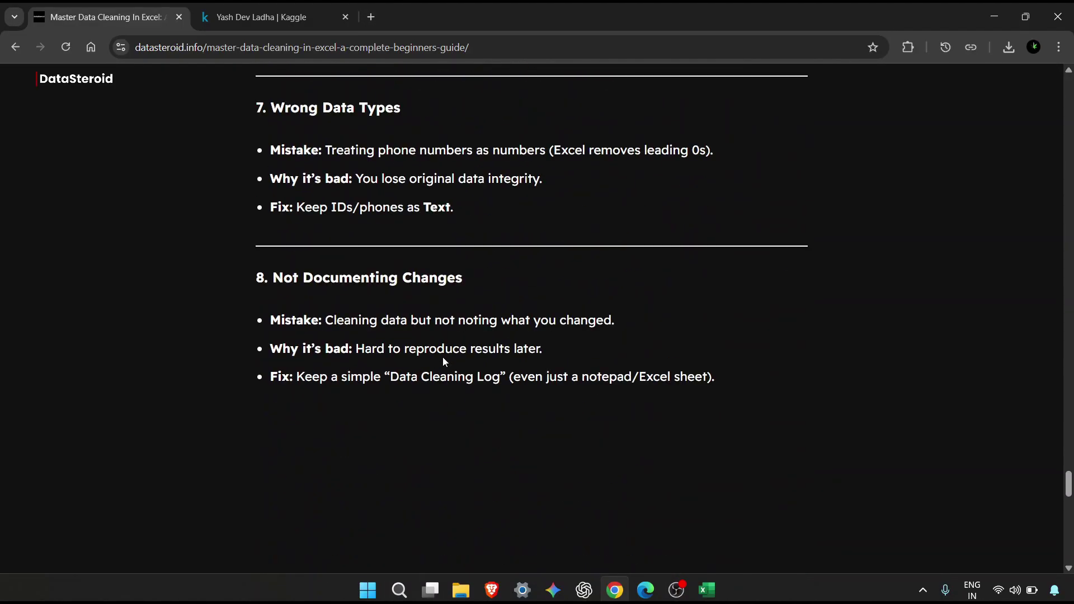
pyautogui.scroll(20, 444, 361)
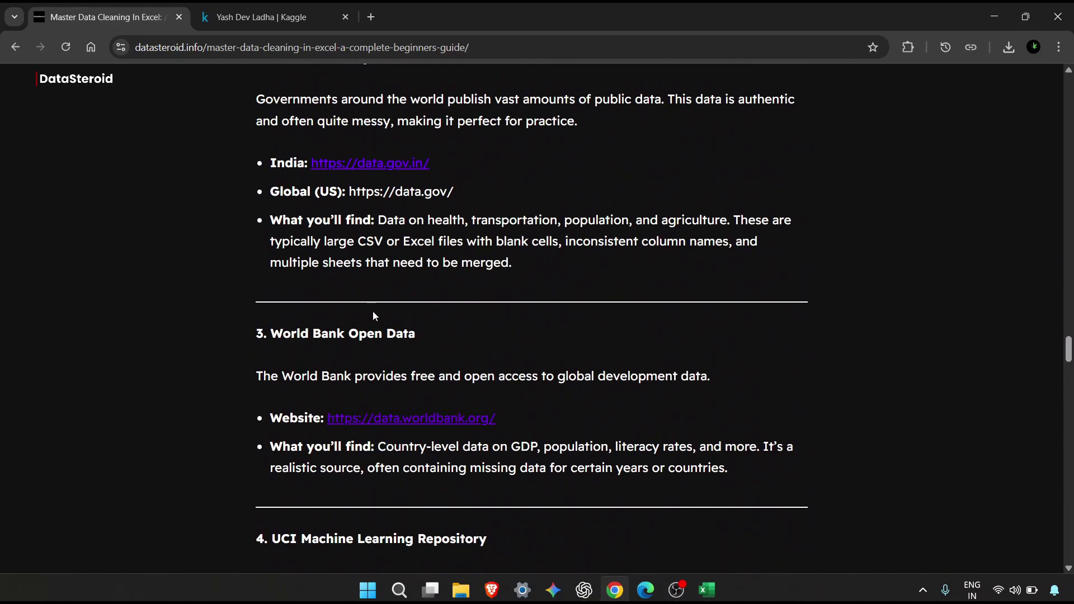
pyautogui.scroll(1, 357, 277)
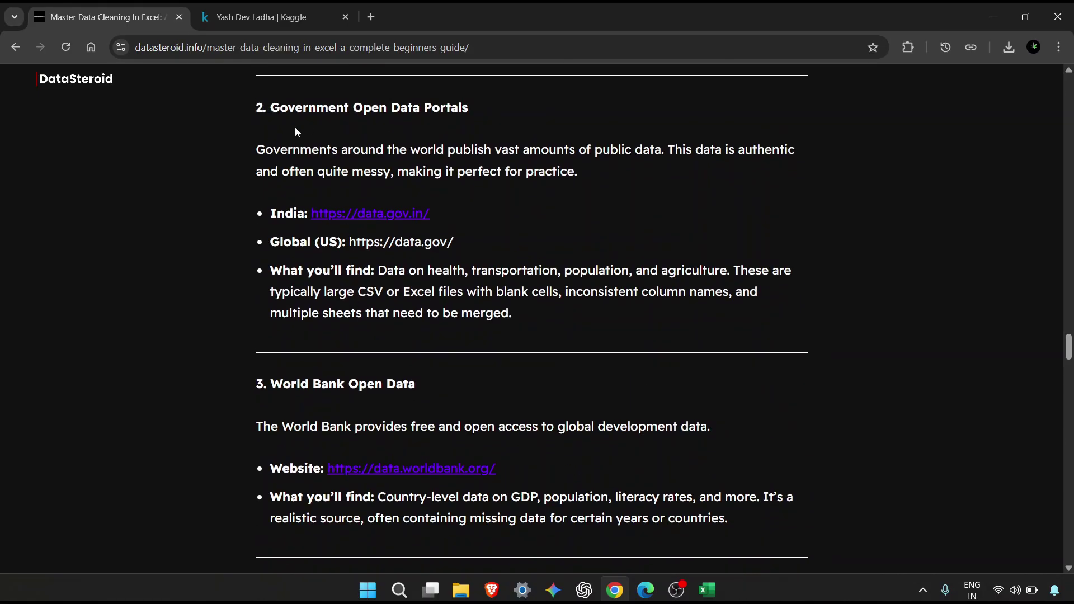
pyautogui.middleClick(380, 215)
# Open World Bank Open Data in a new tab and bring it to the front.
pyautogui.scroll(-2, 521, 351)
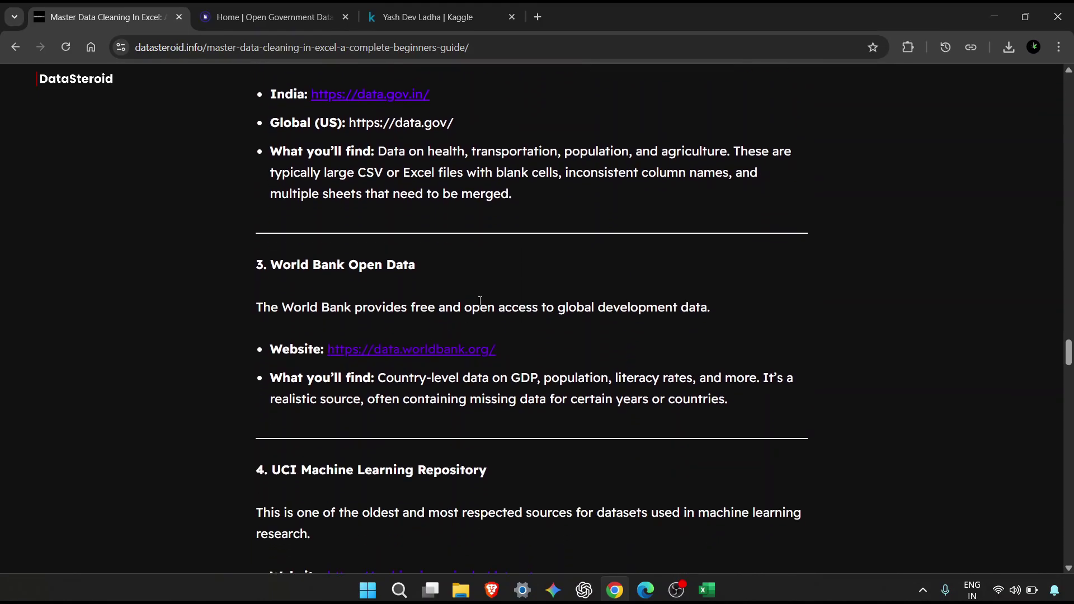
pyautogui.click(409, 354)
pyautogui.click(105, 7)
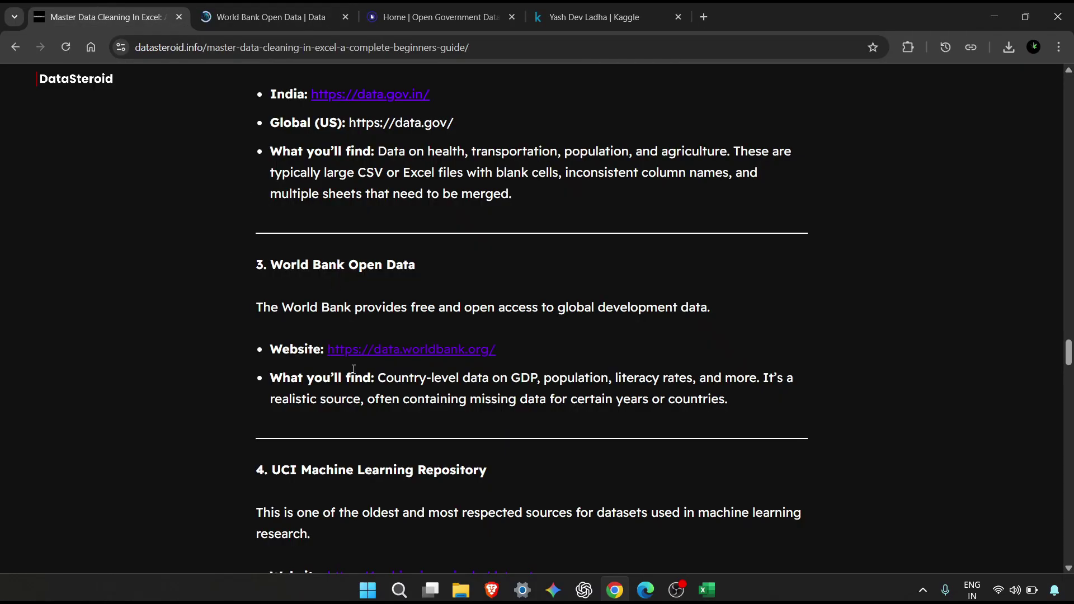
pyautogui.scroll(-3, 353, 374)
pyautogui.scroll(-4, 330, 305)
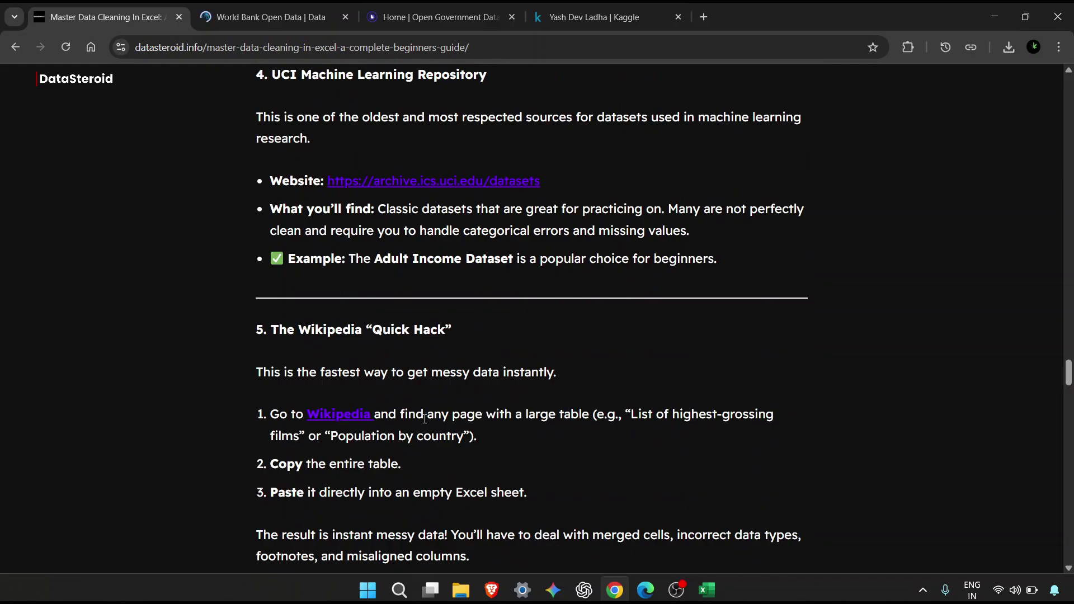
pyautogui.click(304, 3)
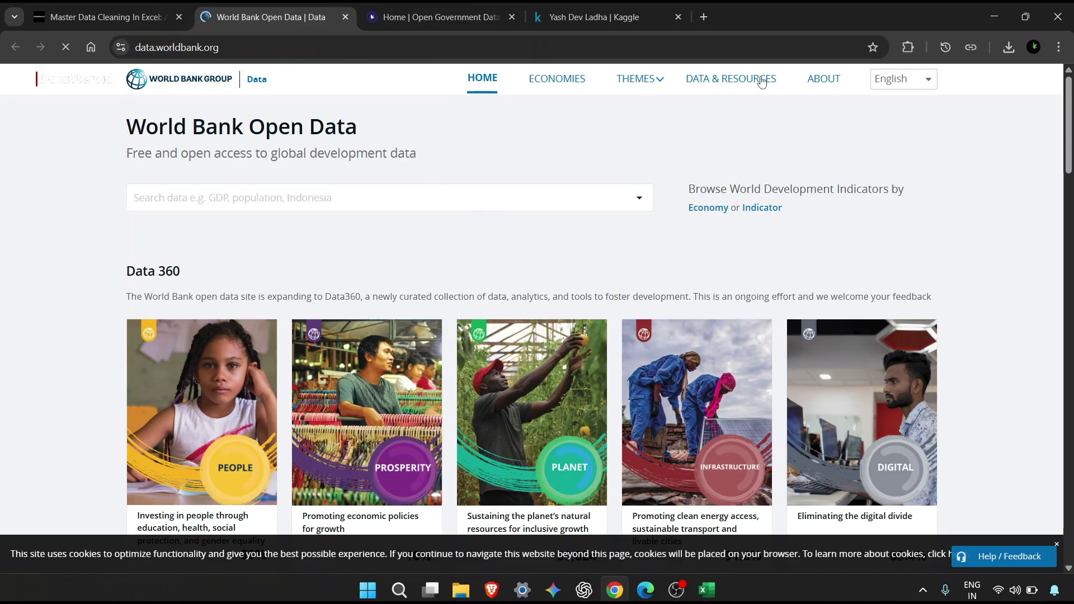
# Download Agriculture Research Spending from World Bank Data360 as IFPRI_ASTI_EXP.csv and open it.
pyautogui.click(761, 75)
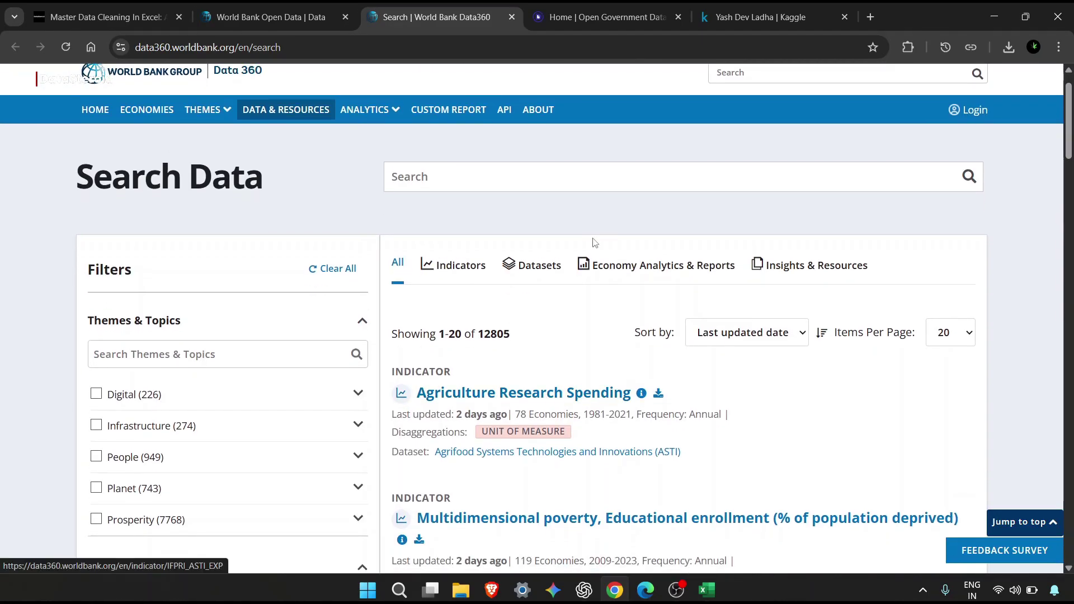
pyautogui.scroll(-2, 627, 412)
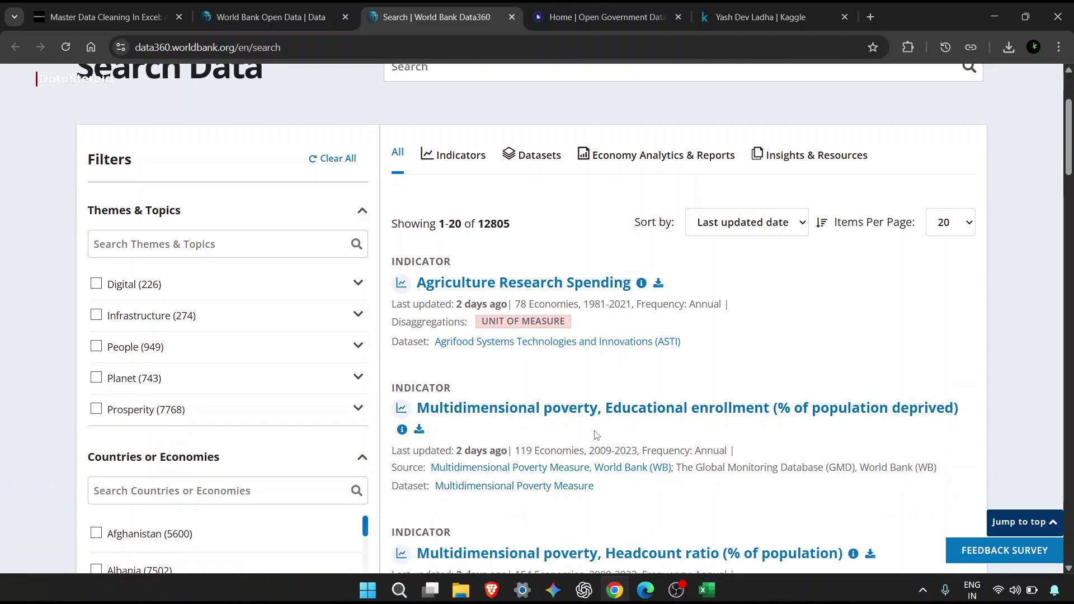
pyautogui.scroll(-4, 596, 436)
pyautogui.scroll(-1, 596, 435)
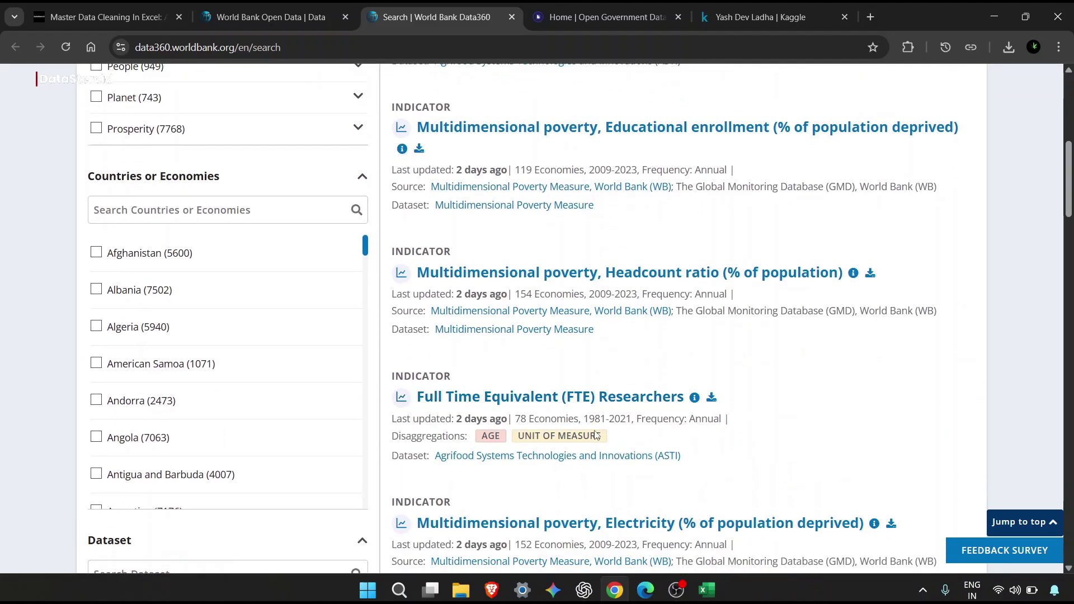
pyautogui.scroll(-9, 202, 430)
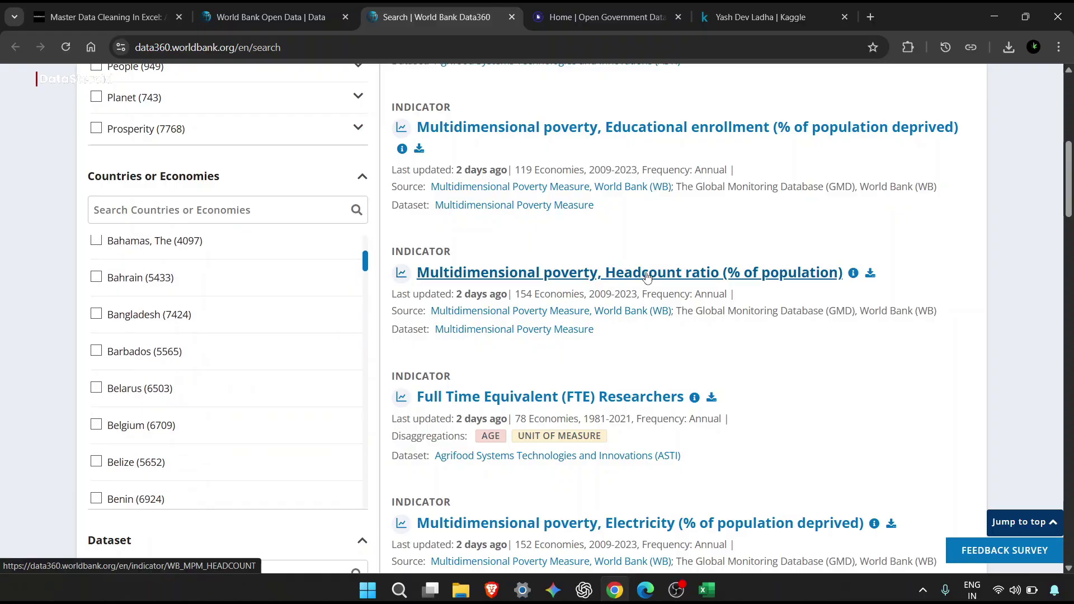
pyautogui.scroll(2, 648, 277)
pyautogui.scroll(4, 648, 277)
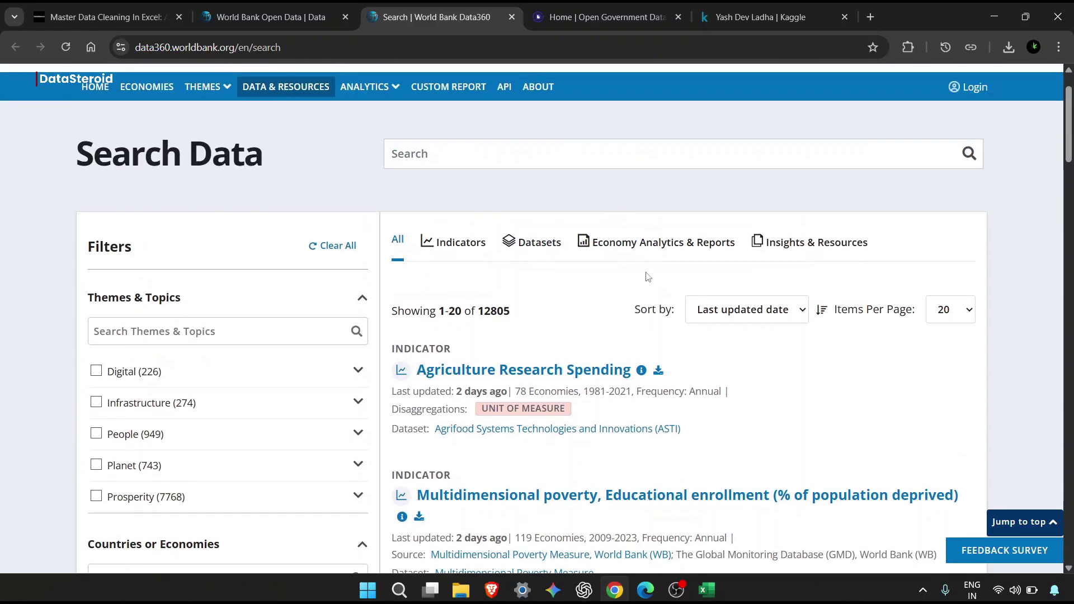
pyautogui.click(657, 371)
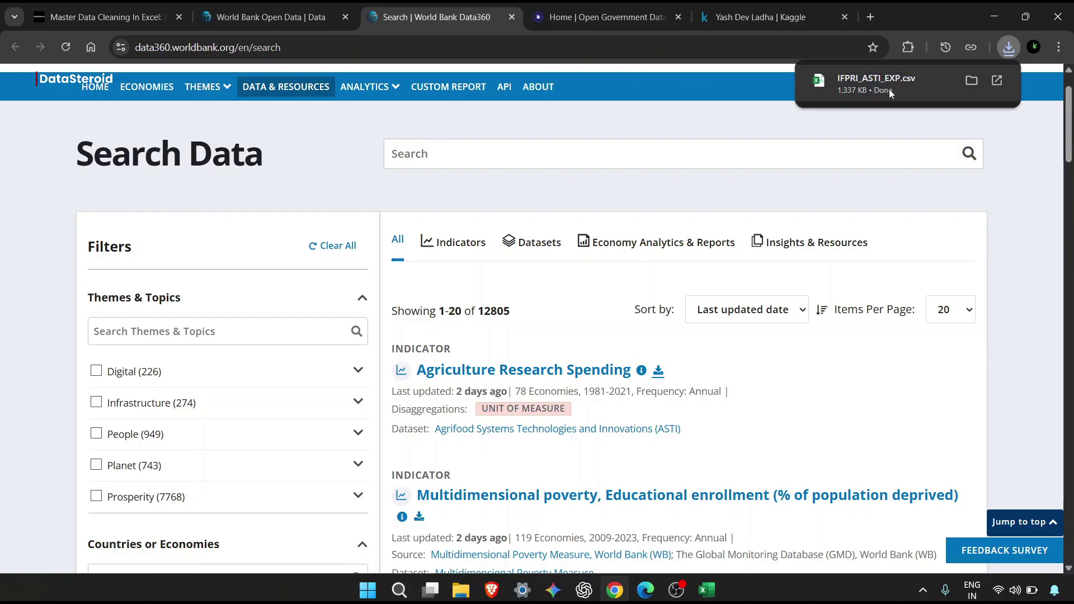
pyautogui.click(890, 93)
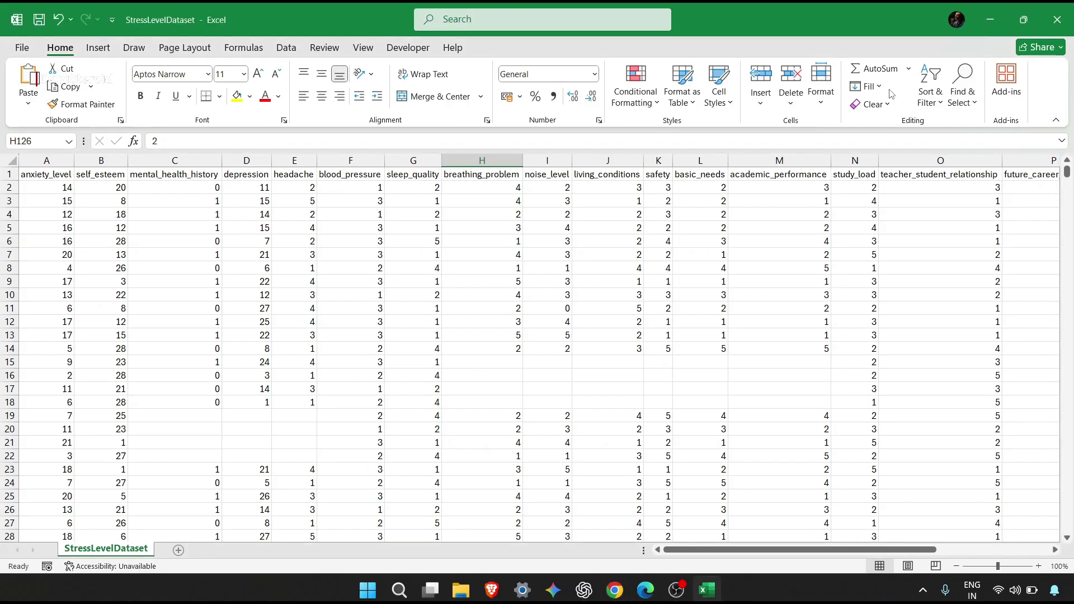
# Scroll through IFPRI_ASTI_EXP's per-country agriculture spending rows across columns A to AK.
pyautogui.moveTo(839, 374); pyautogui.dragTo(489, 362)
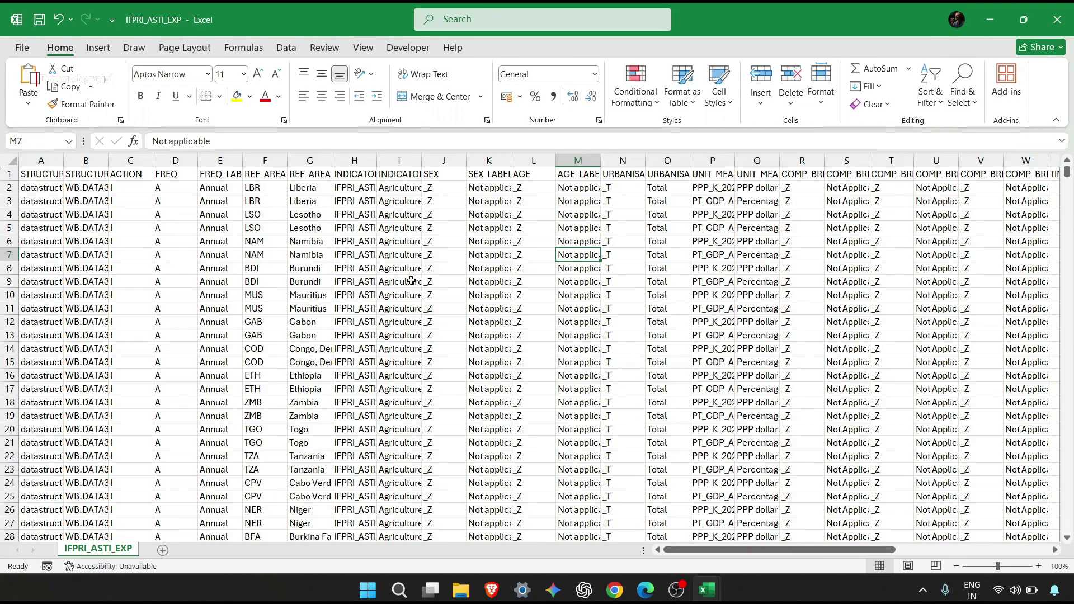
pyautogui.hscroll(-3, 411, 280)
pyautogui.scroll(-4, 483, 379)
pyautogui.scroll(-20, 483, 379)
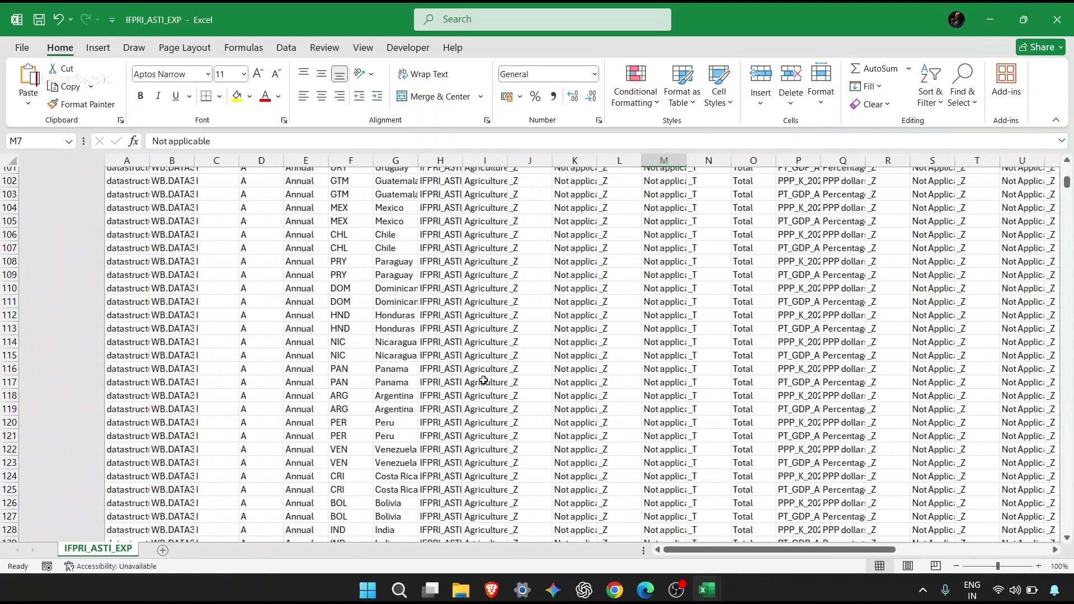
pyautogui.scroll(20, 483, 379)
pyautogui.scroll(2, 484, 379)
pyautogui.scroll(-3, 483, 379)
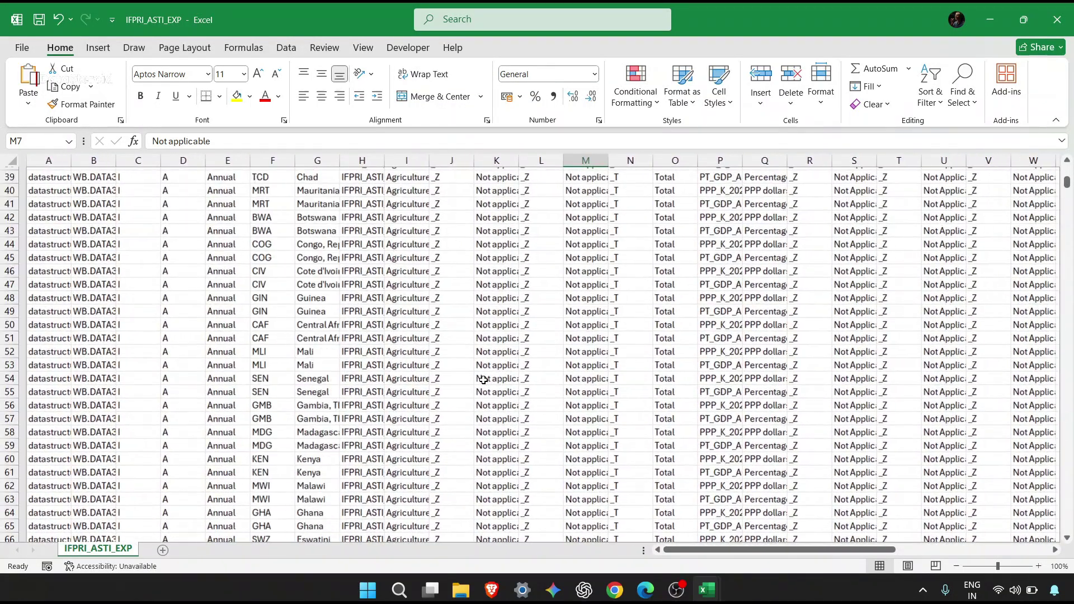
pyautogui.hscroll(8, 483, 380)
pyautogui.scroll(13, 483, 380)
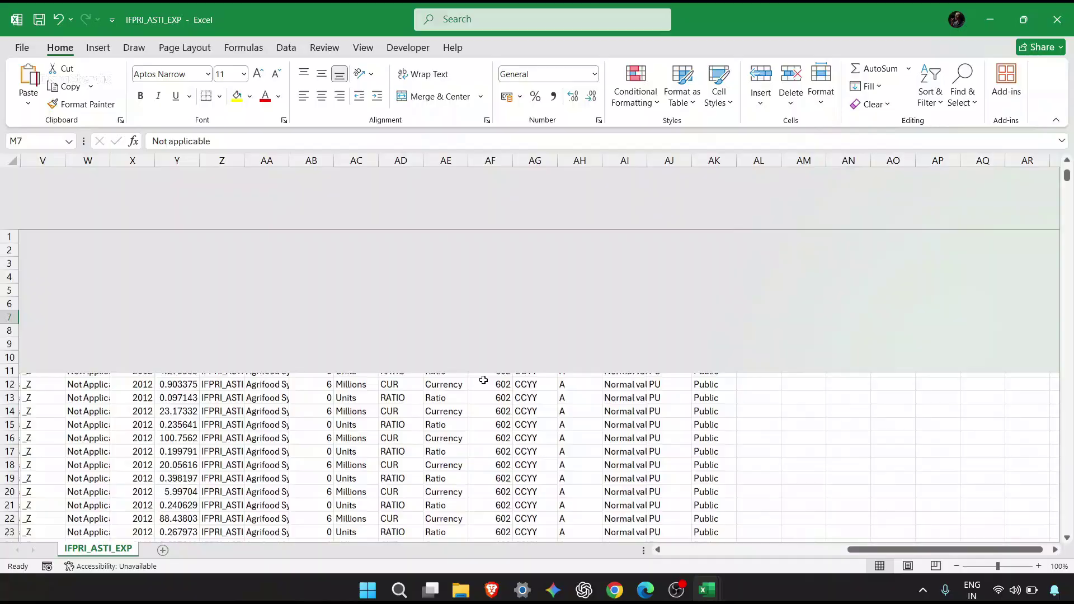
pyautogui.hscroll(-8, 483, 380)
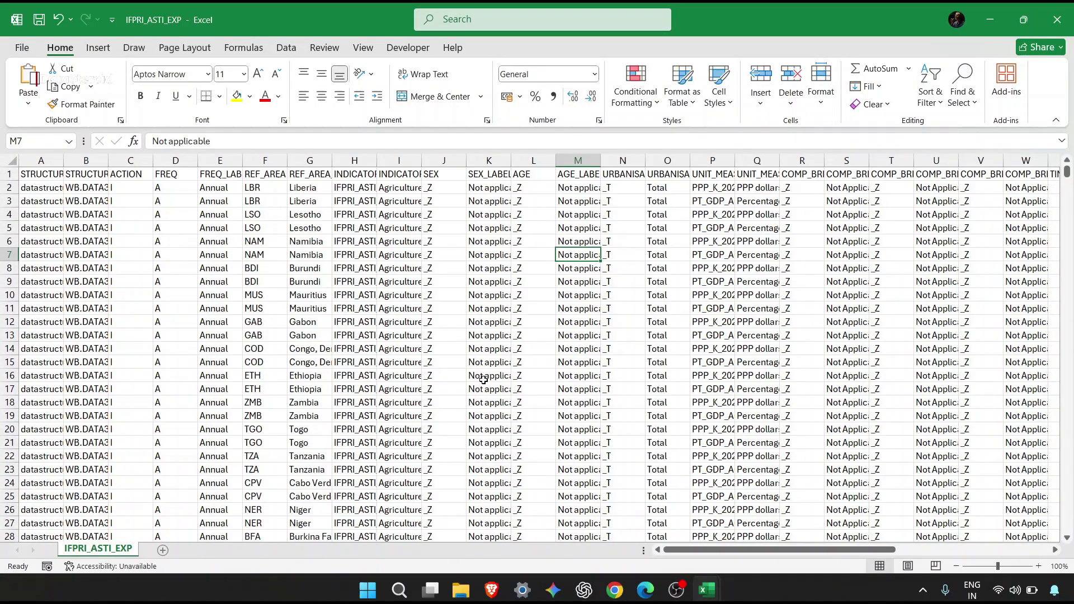
# Overwrite I26 with junk text 'dsfs' and blank out M25, M27 and U18:W18.
pyautogui.click(419, 506)
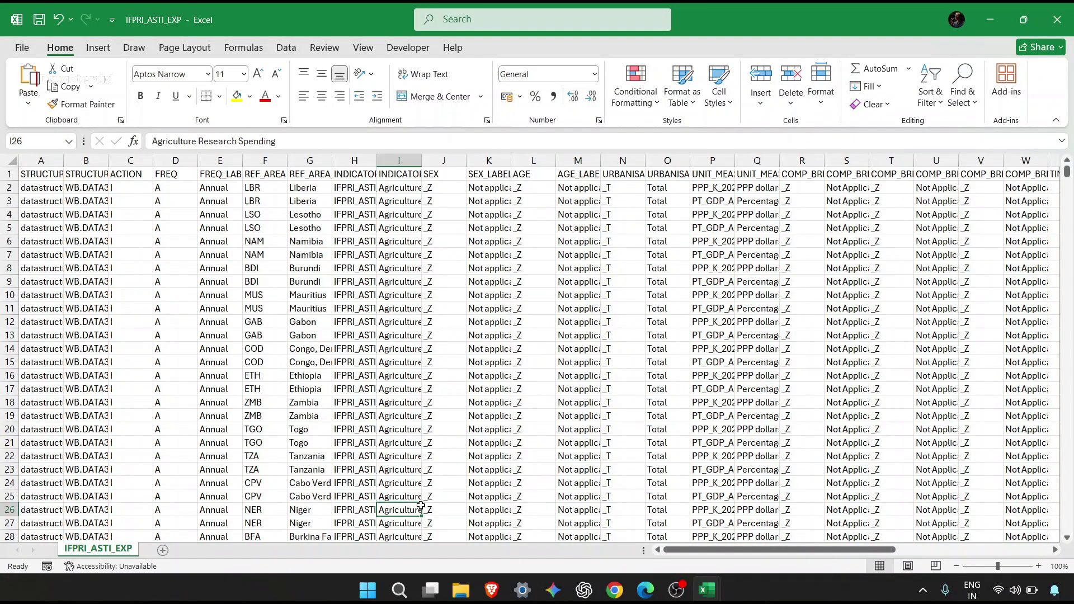
pyautogui.write('dsfs')
pyautogui.press('Tab')
pyautogui.press('Tab')
pyautogui.press('Tab')
pyautogui.press('Tab')
pyautogui.press('Up')
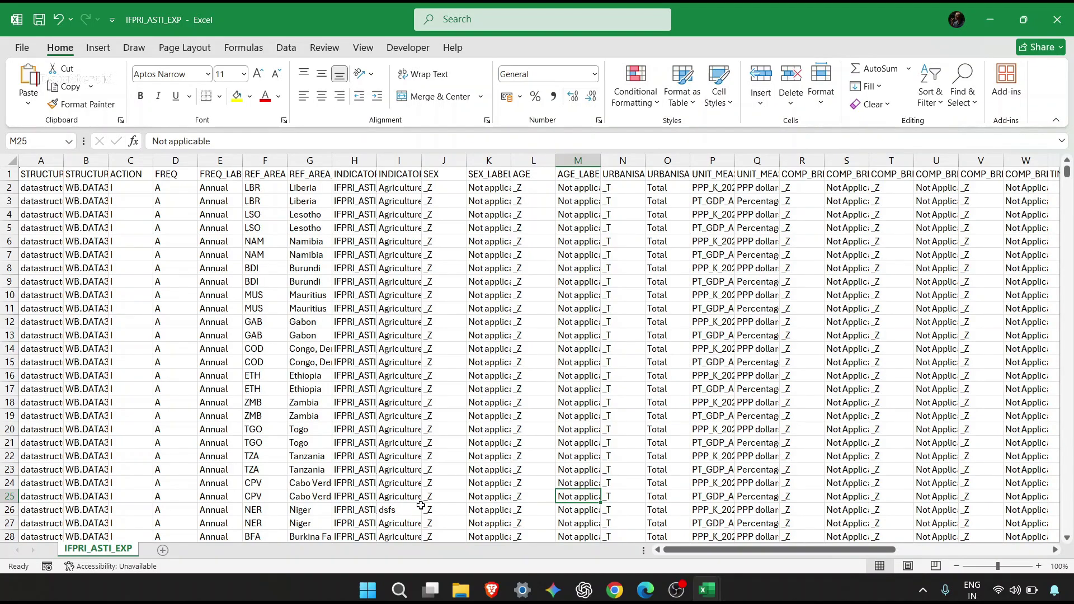
pyautogui.press('Delete')
pyautogui.press('Down')
pyautogui.press('Down')
pyautogui.press('Delete')
pyautogui.press('Down')
pyautogui.press('Right')
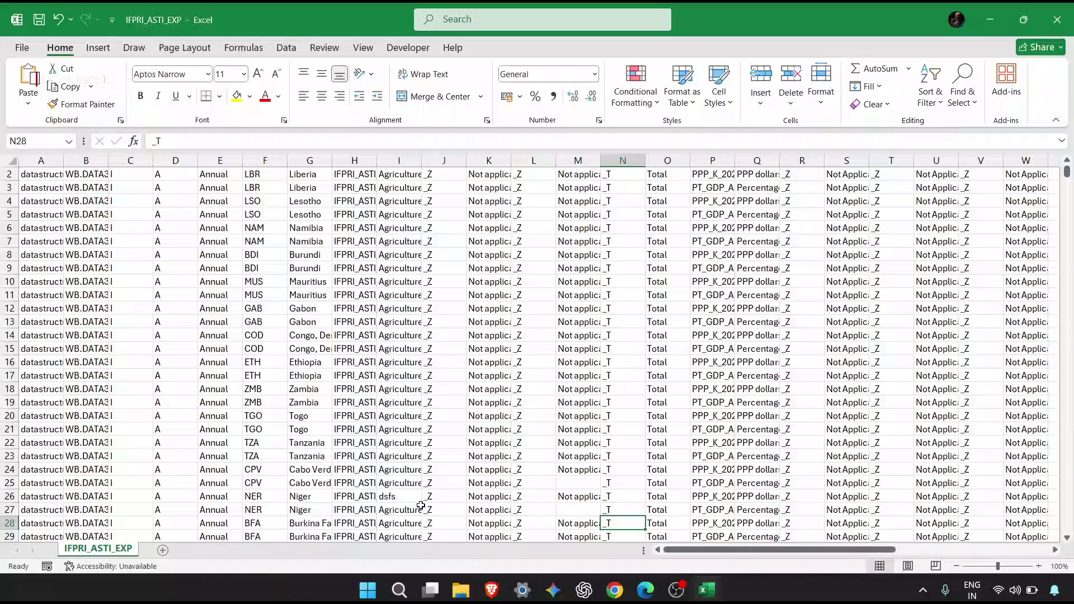
pyautogui.moveTo(923, 389); pyautogui.dragTo(1068, 390)
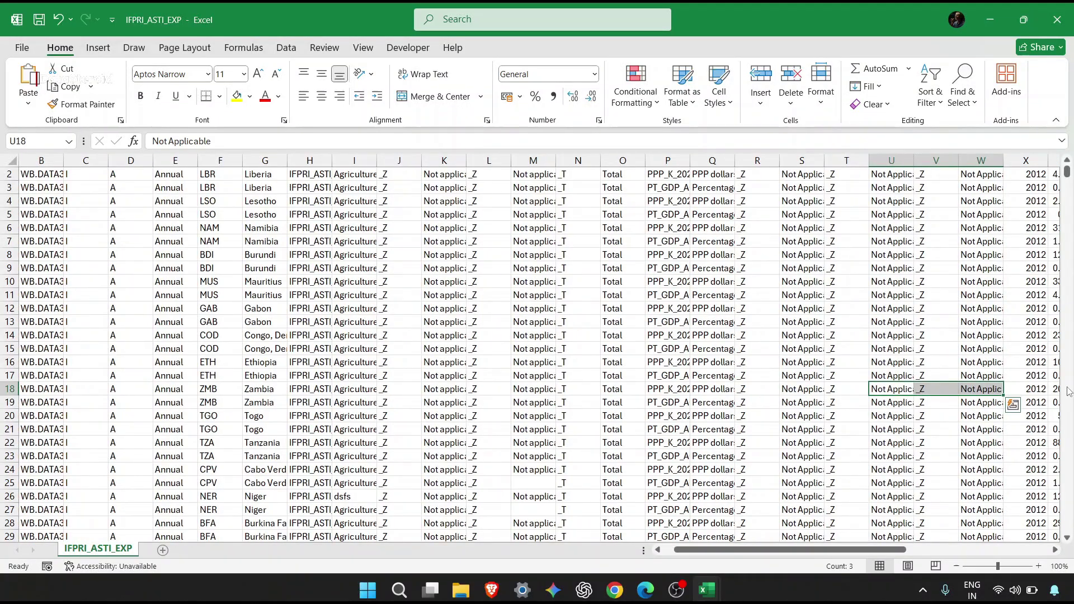
pyautogui.press('Delete')
# Add leading spaces before 'Annual' in E14 and before 'A' in D20.
pyautogui.hscroll(-1, 850, 343)
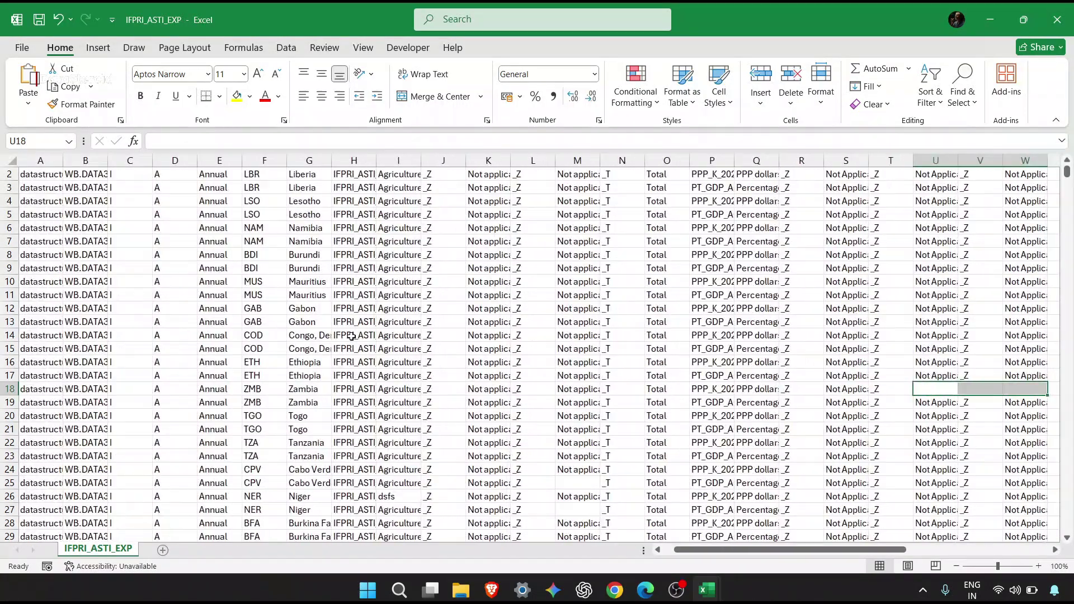
pyautogui.moveTo(187, 336); pyautogui.dragTo(203, 335)
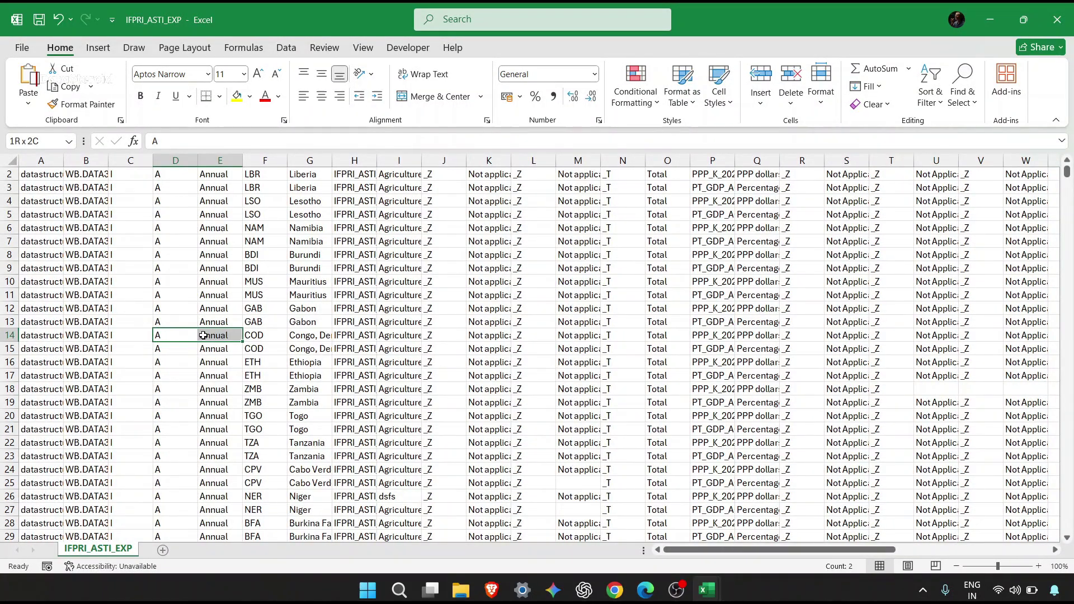
pyautogui.doubleClick(203, 335)
pyautogui.press('Return')
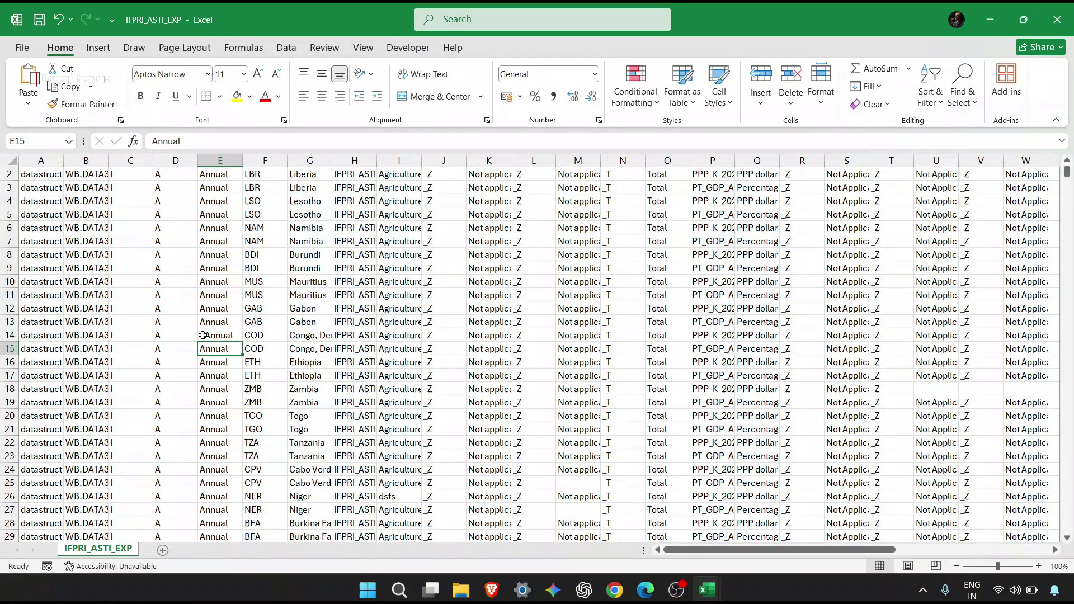
pyautogui.click(157, 426)
pyautogui.hotkey('ctrl', 'Up')
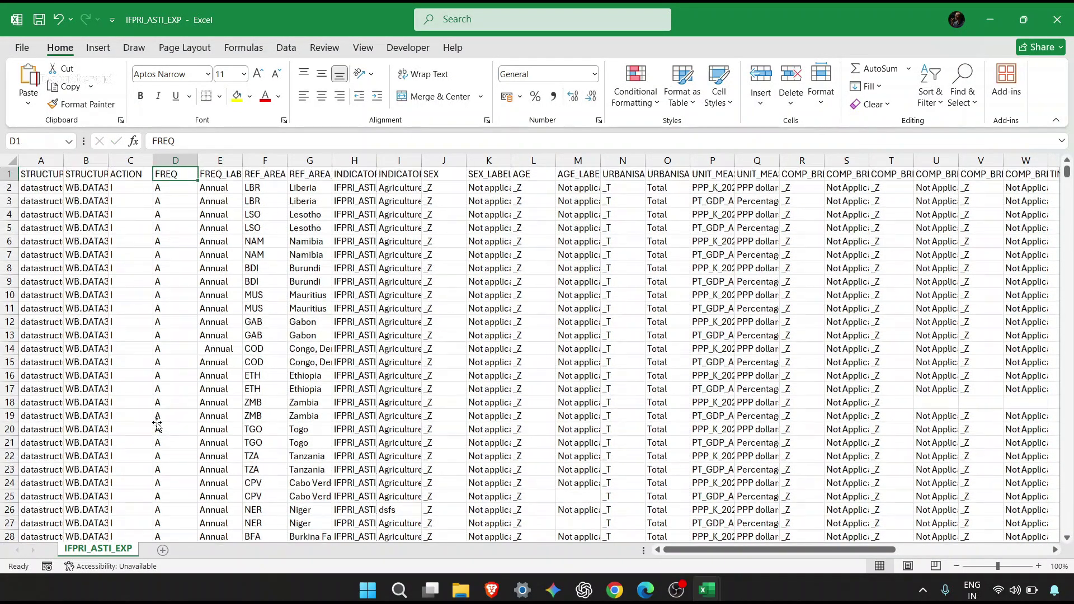
pyautogui.doubleClick(157, 428)
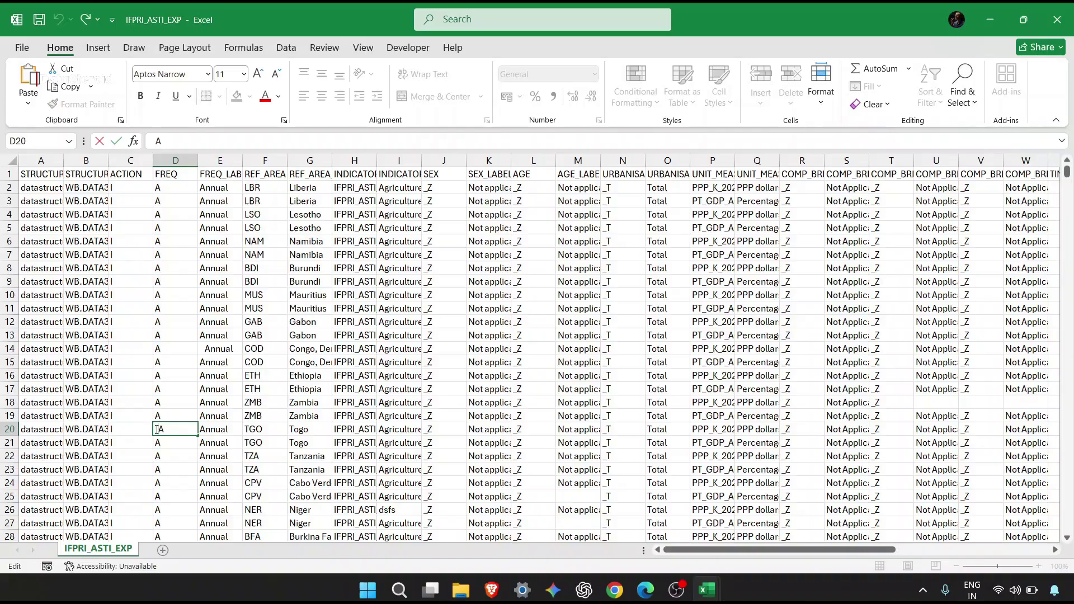
pyautogui.press('Return')
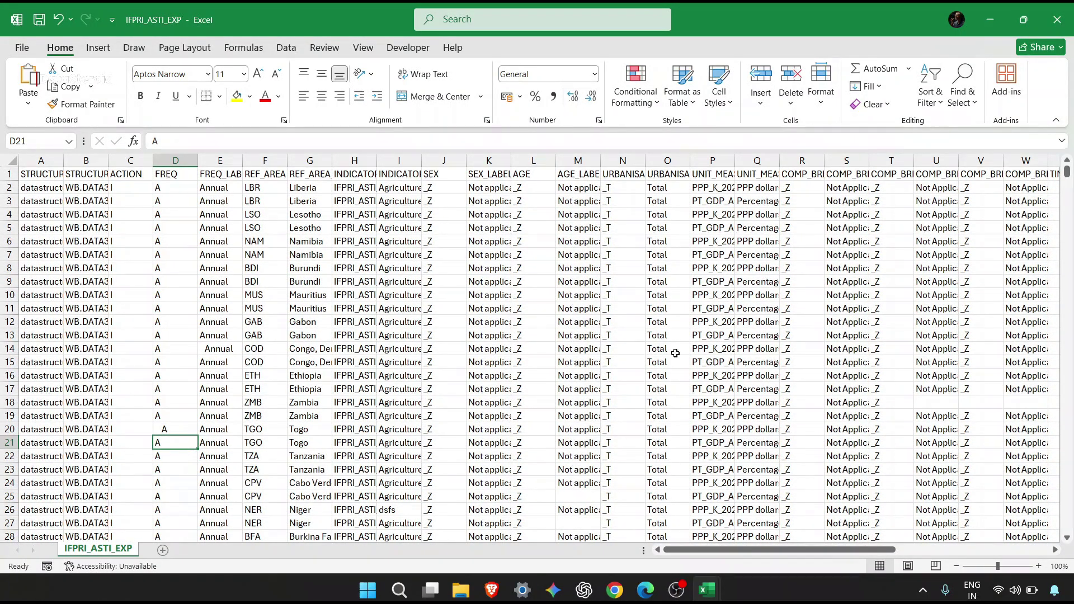
# Replace 'Total' in O10 with '@', then return to Chrome.
pyautogui.click(685, 297)
pyautogui.write('@')
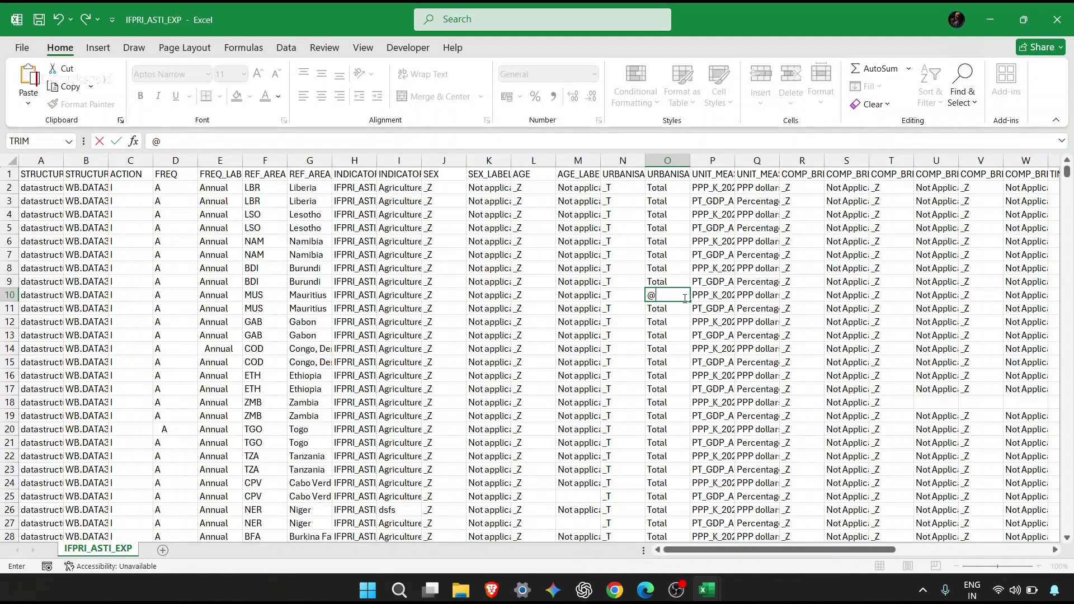
pyautogui.press('Return')
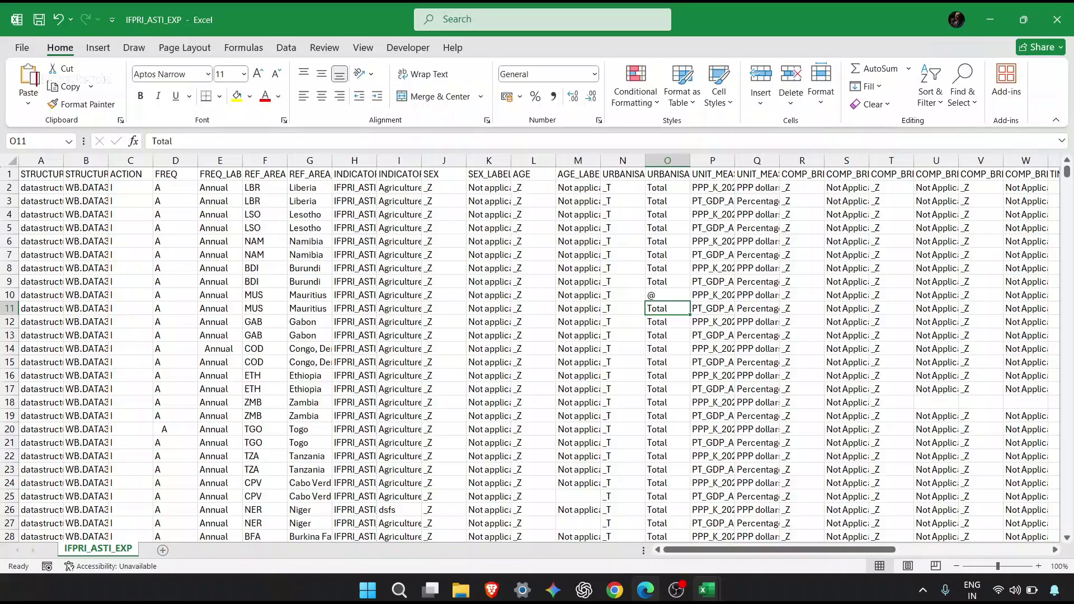
pyautogui.click(615, 589)
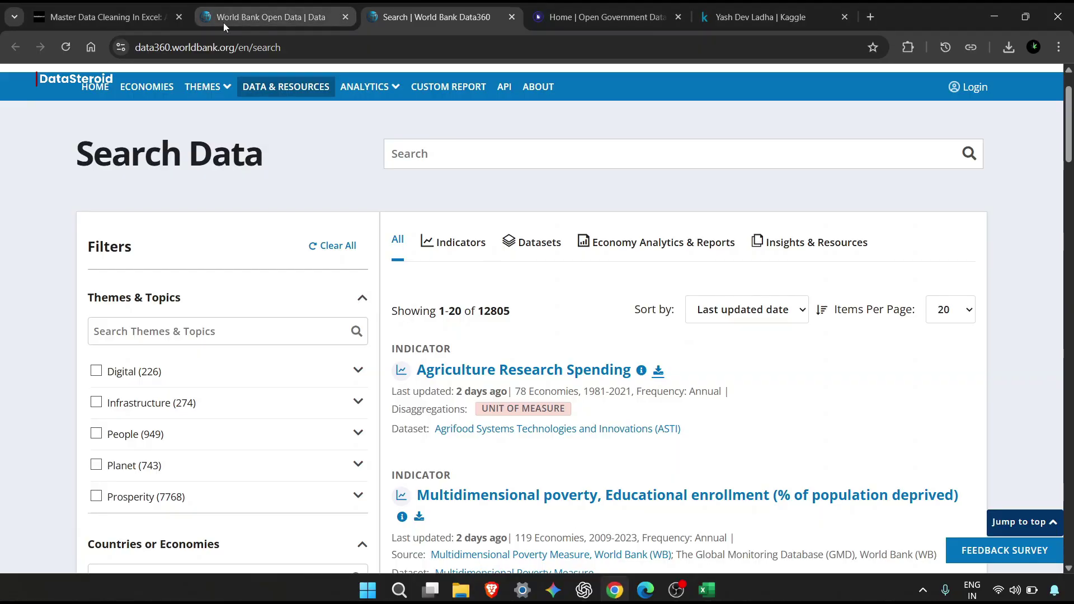
# Scroll through the Master Data Cleaning article's task examples, then switch back to the Excel workbook.
pyautogui.click(106, 16)
pyautogui.scroll(15, 501, 243)
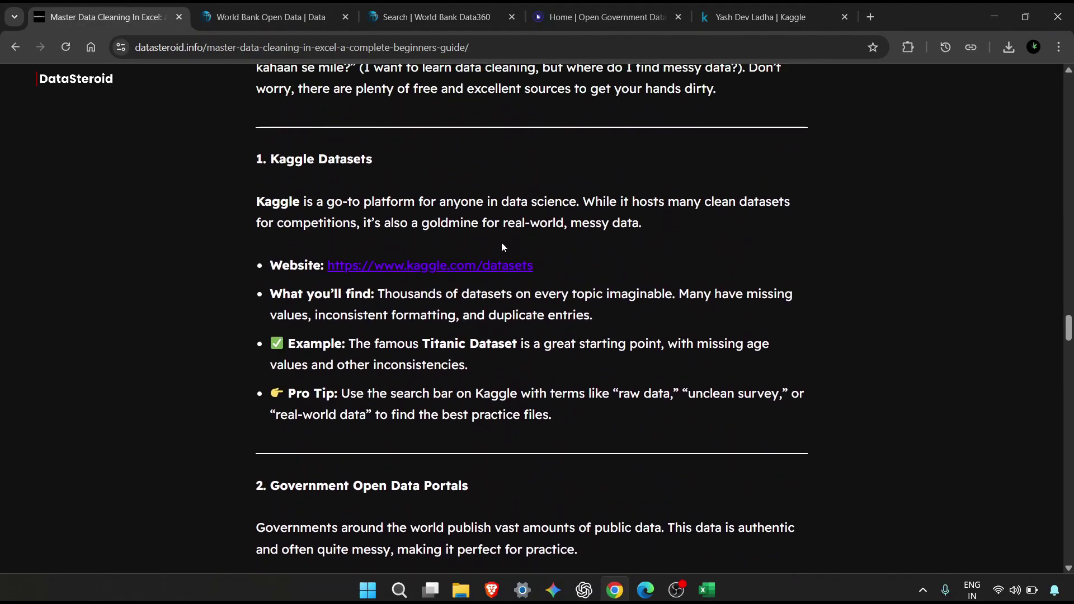
pyautogui.scroll(20, 502, 246)
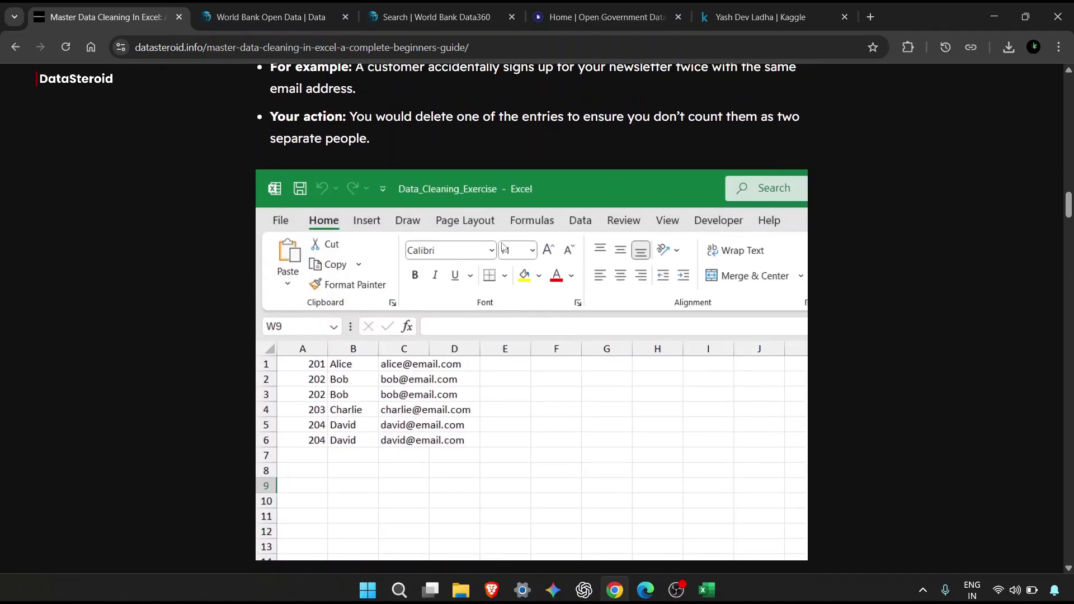
pyautogui.scroll(10, 502, 247)
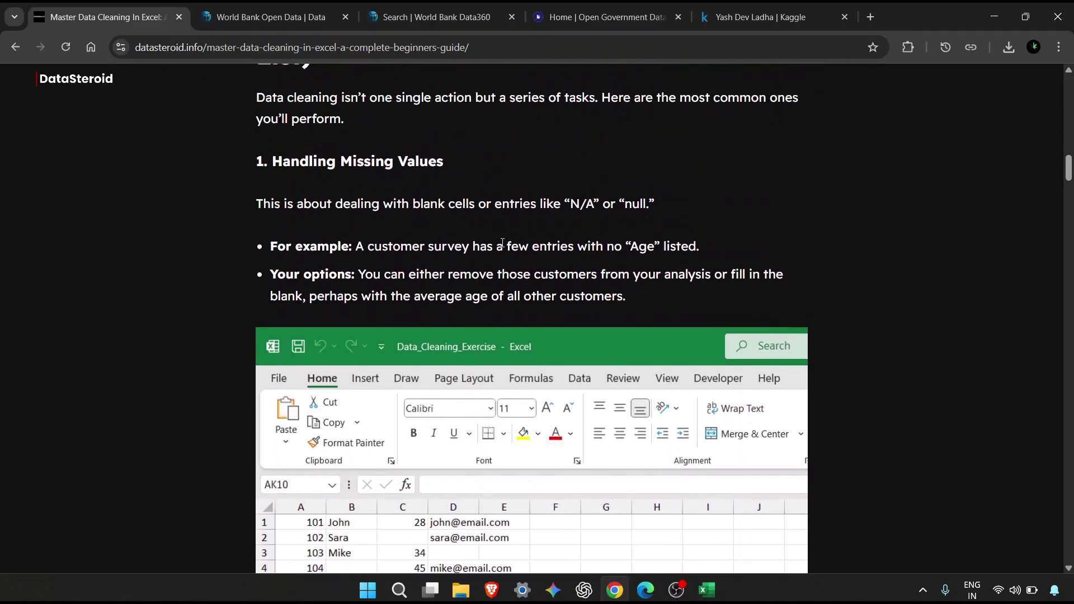
pyautogui.scroll(3, 502, 243)
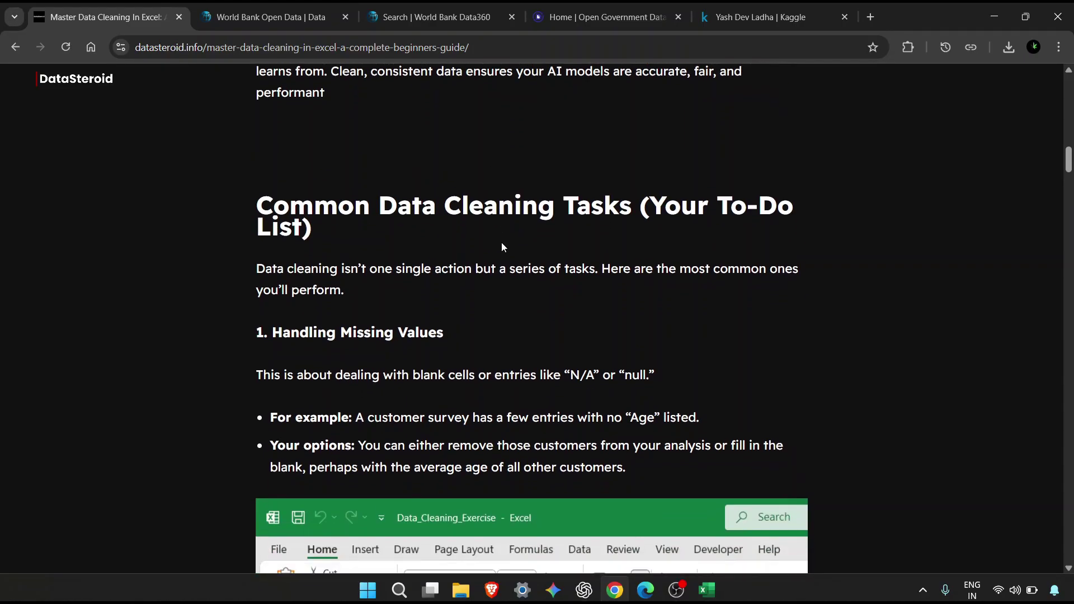
pyautogui.scroll(-1, 502, 244)
pyautogui.scroll(-6, 436, 307)
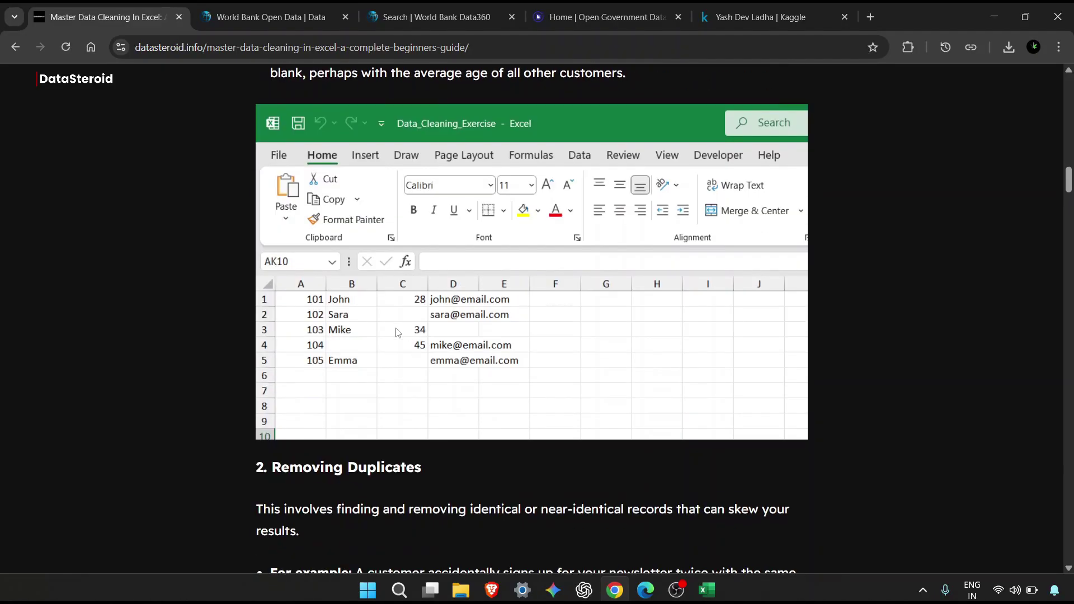
pyautogui.scroll(-5, 397, 332)
pyautogui.scroll(-3, 397, 332)
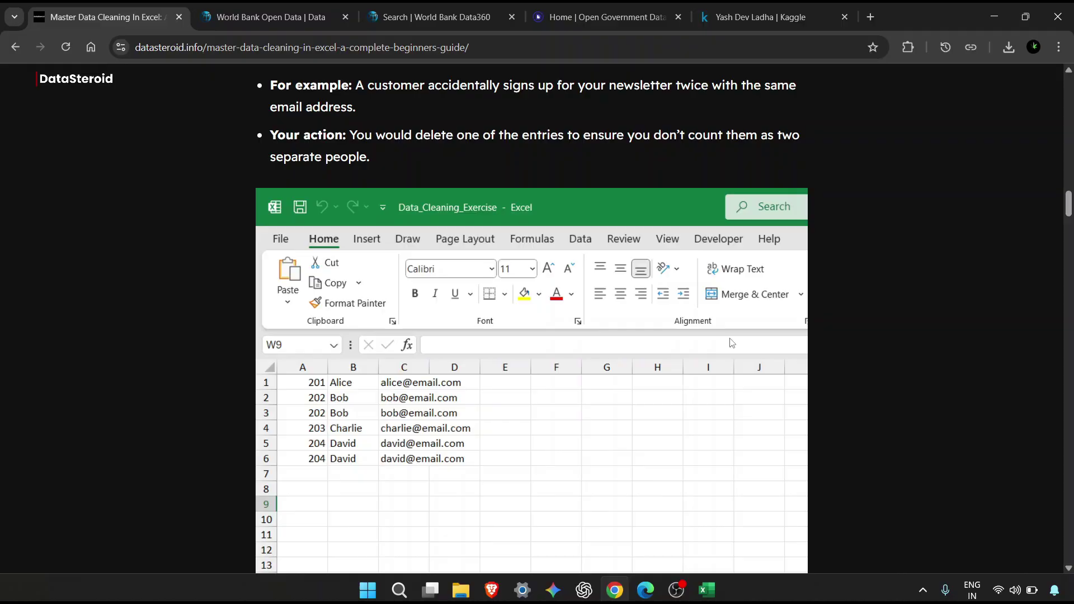
pyautogui.hotkey('alt', 'Tab')
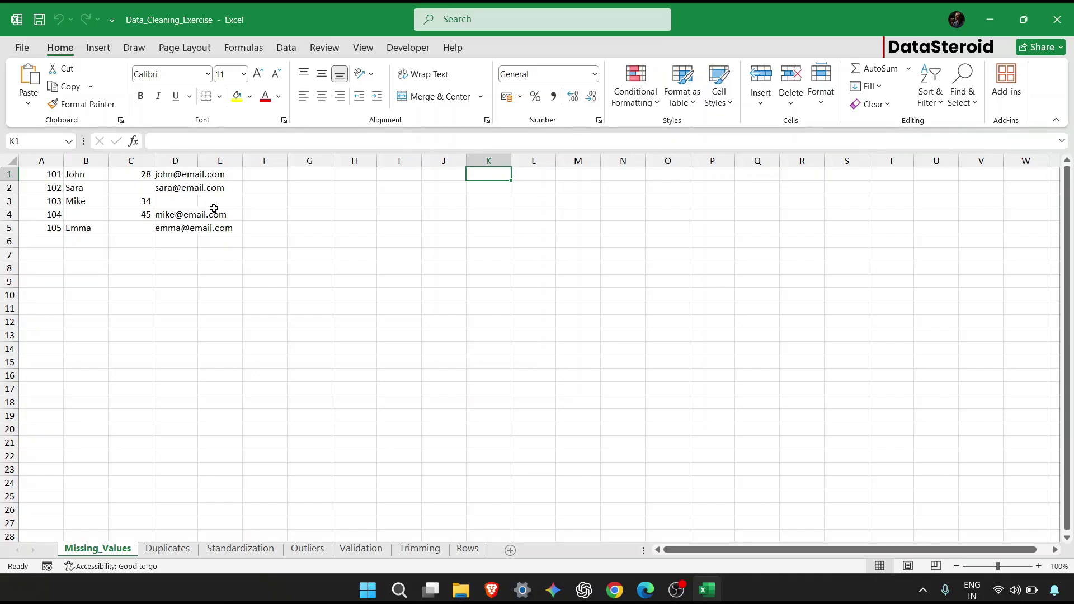
# Point out the missing ages, email and name, and convert A1:E5 into a headerless table.
pyautogui.click(134, 186)
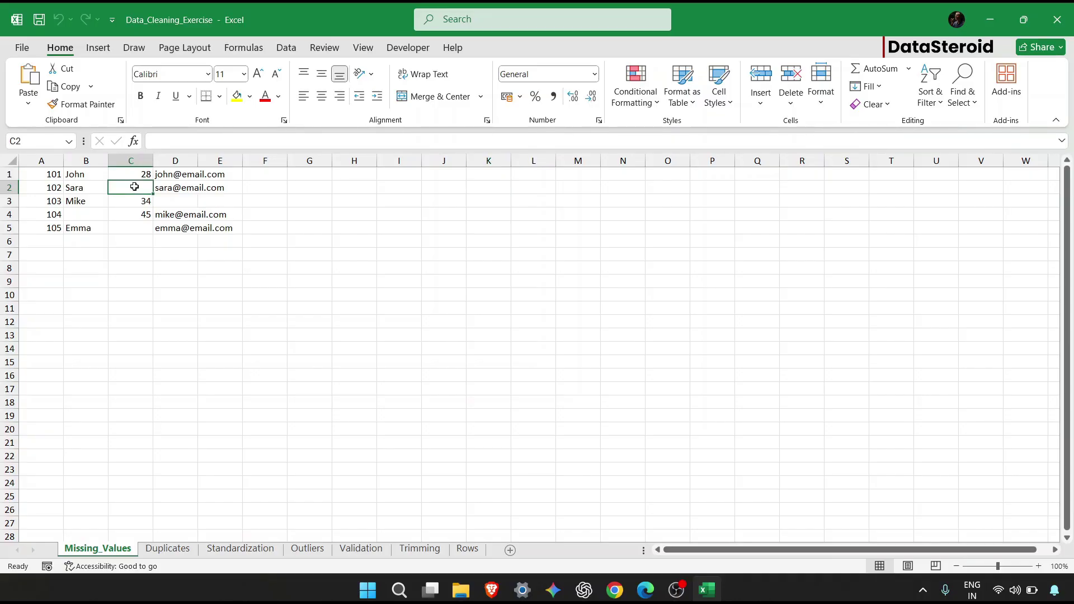
pyautogui.click(199, 200)
pyautogui.click(139, 227)
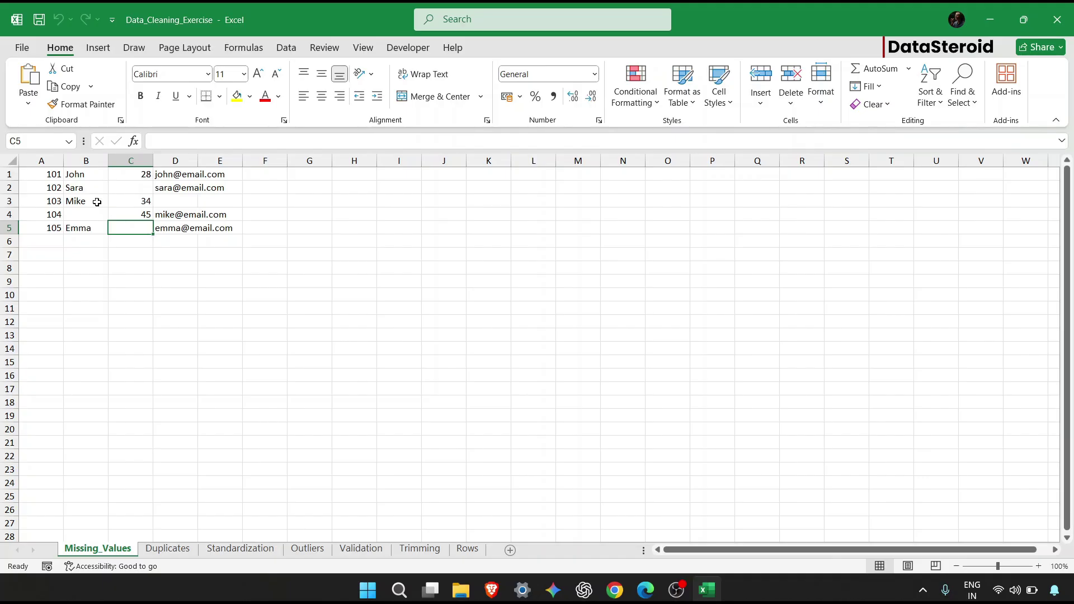
pyautogui.moveTo(52, 174); pyautogui.dragTo(219, 228)
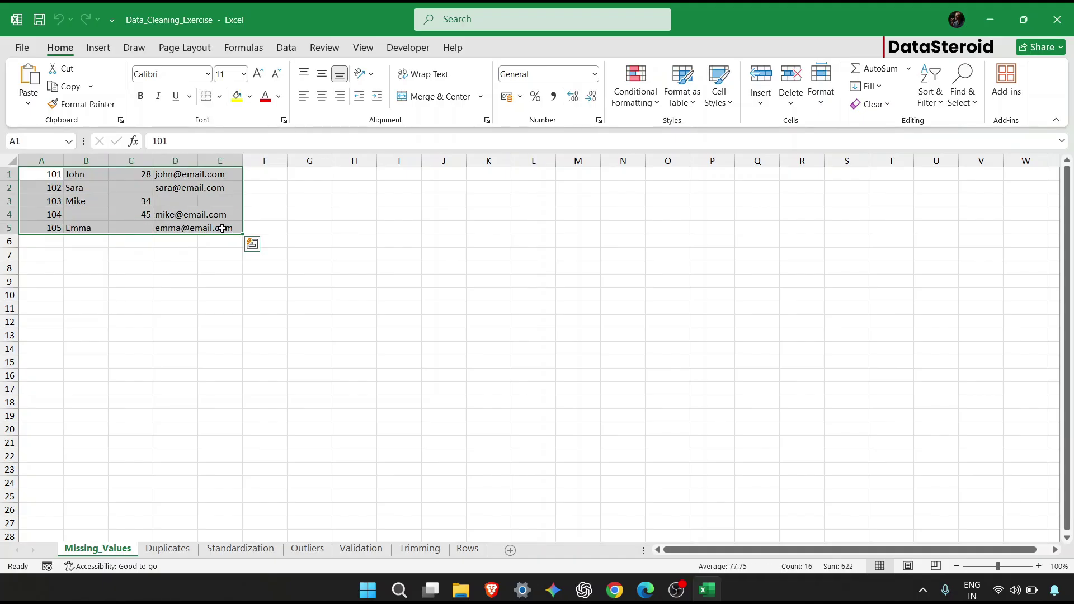
pyautogui.hotkey('ctrl', 't')
pyautogui.press('Return')
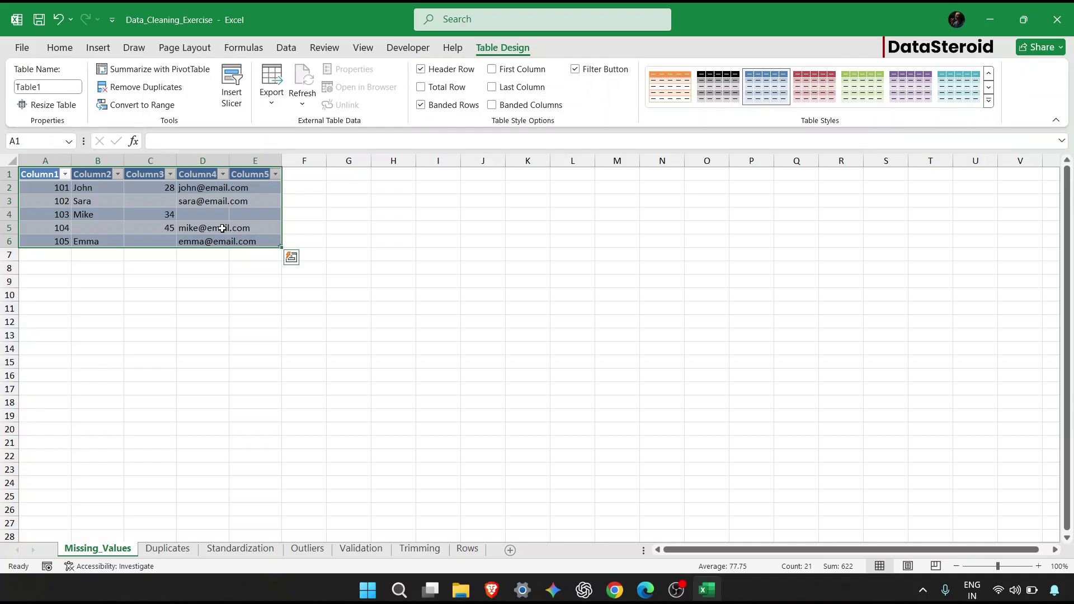
pyautogui.click(85, 229)
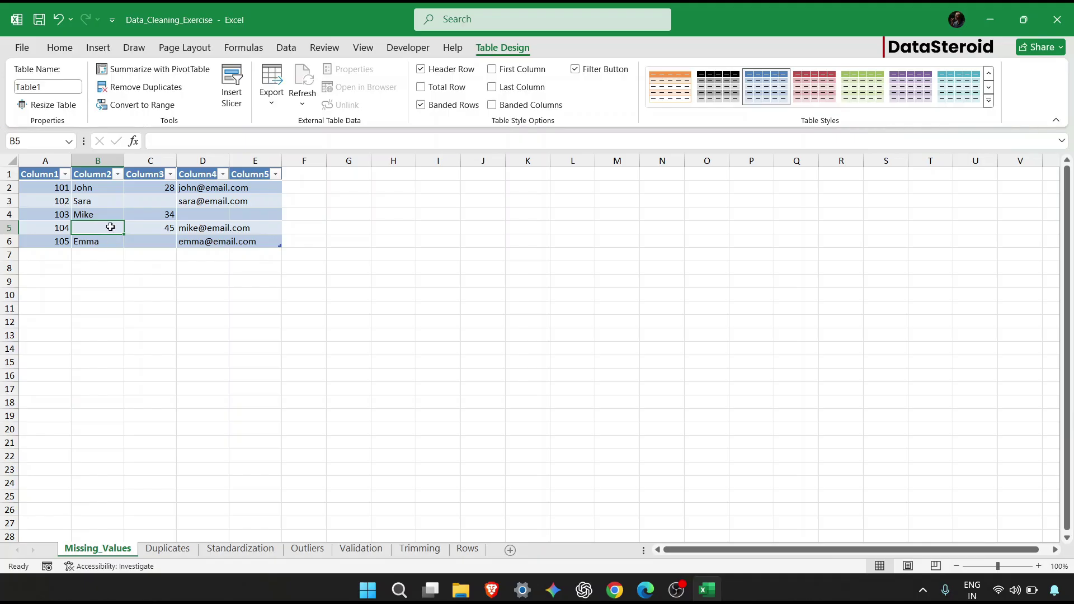
# Replace the blank name in B2:B6 with 'n/a' using Replace All.
pyautogui.moveTo(118, 188); pyautogui.dragTo(98, 241)
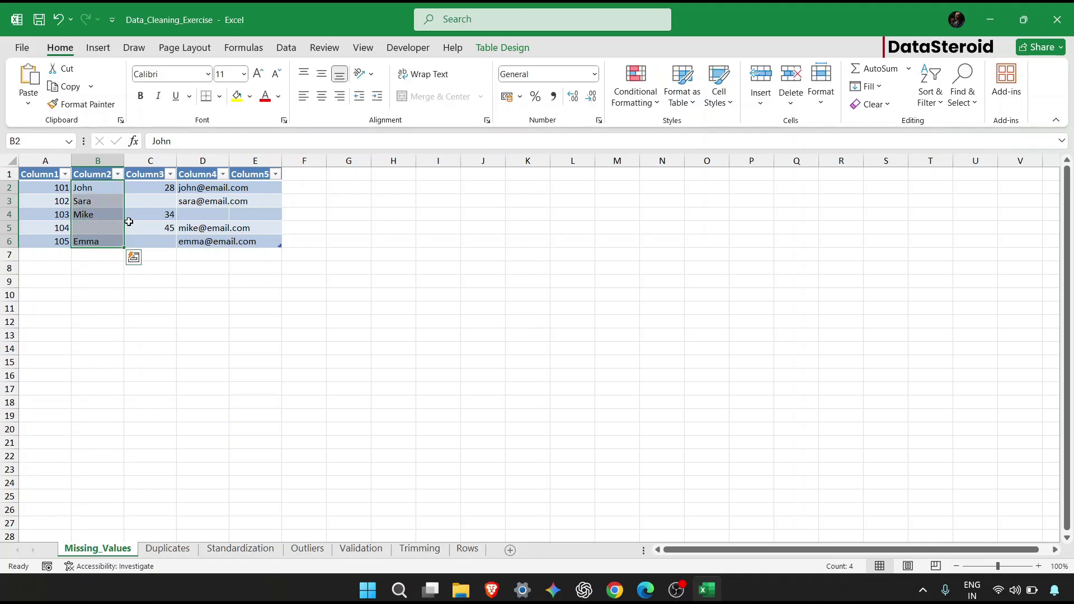
pyautogui.click(971, 110)
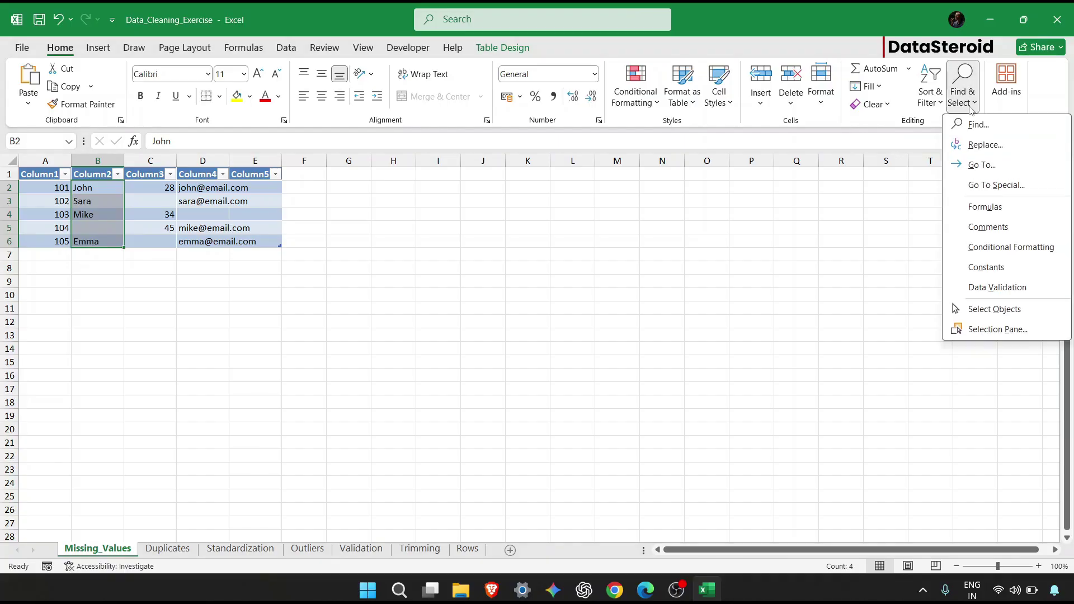
pyautogui.click(986, 145)
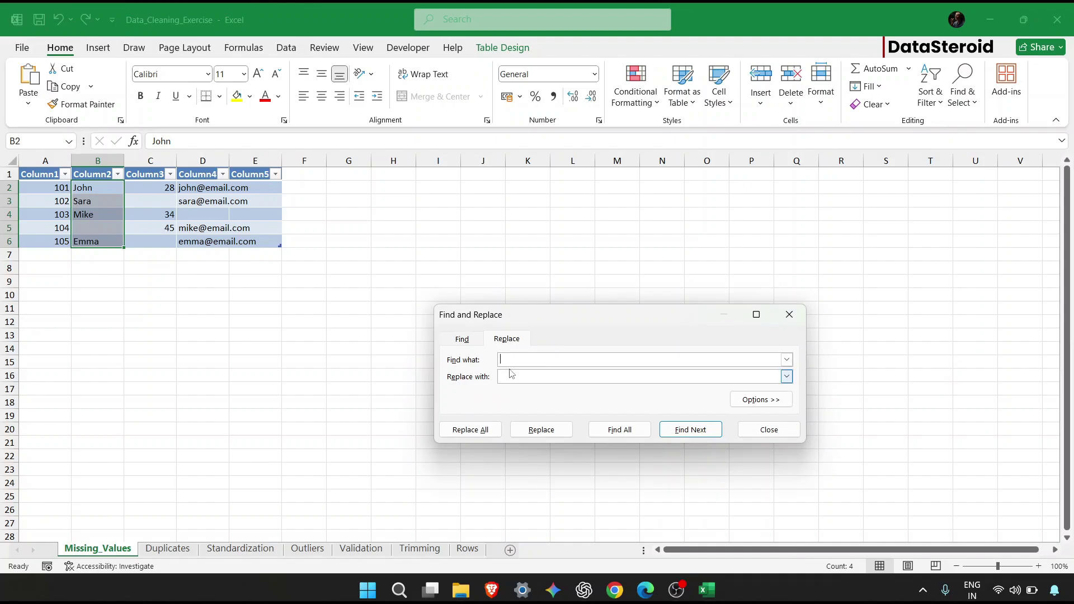
pyautogui.click(516, 375)
pyautogui.write('n/a')
pyautogui.click(474, 431)
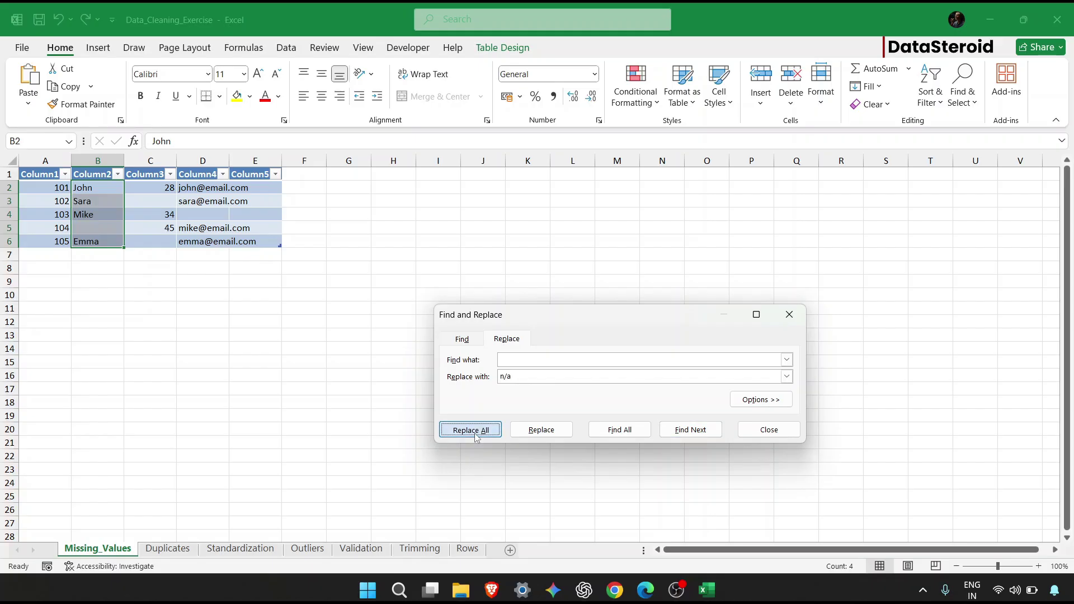
pyautogui.click(546, 334)
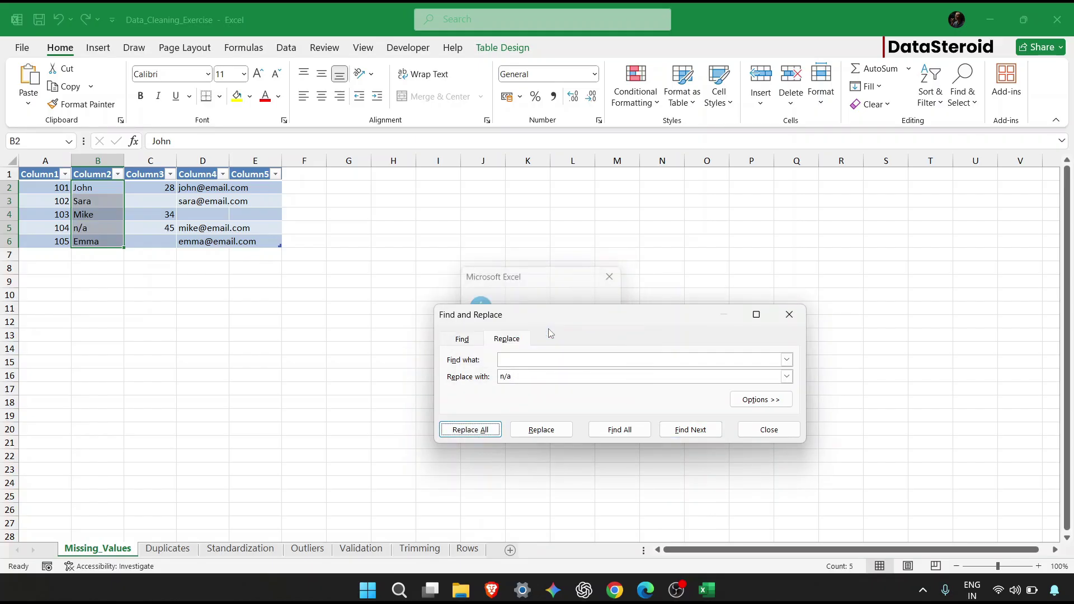
pyautogui.click(219, 212)
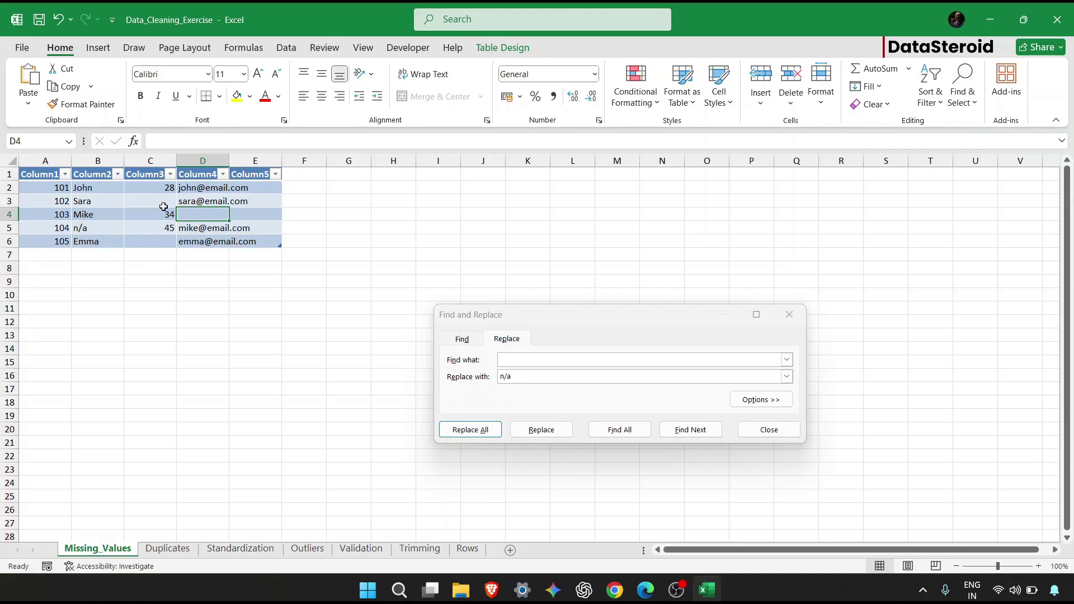
# Replace the blank ages in C2:C6 with 0 using Replace All.
pyautogui.click(164, 186)
pyautogui.moveTo(165, 186); pyautogui.dragTo(160, 244)
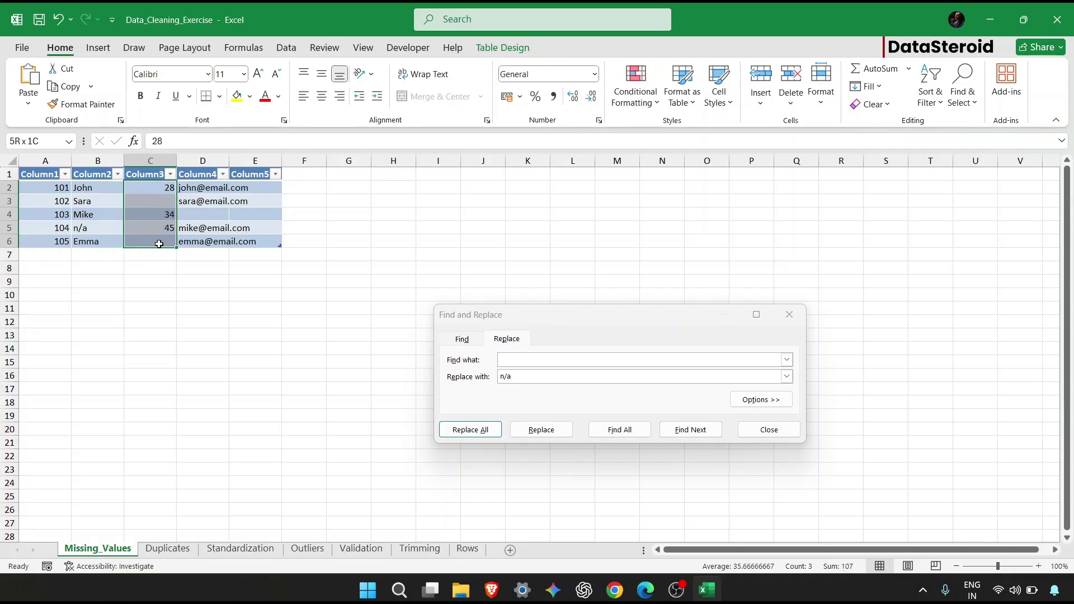
pyautogui.click(515, 359)
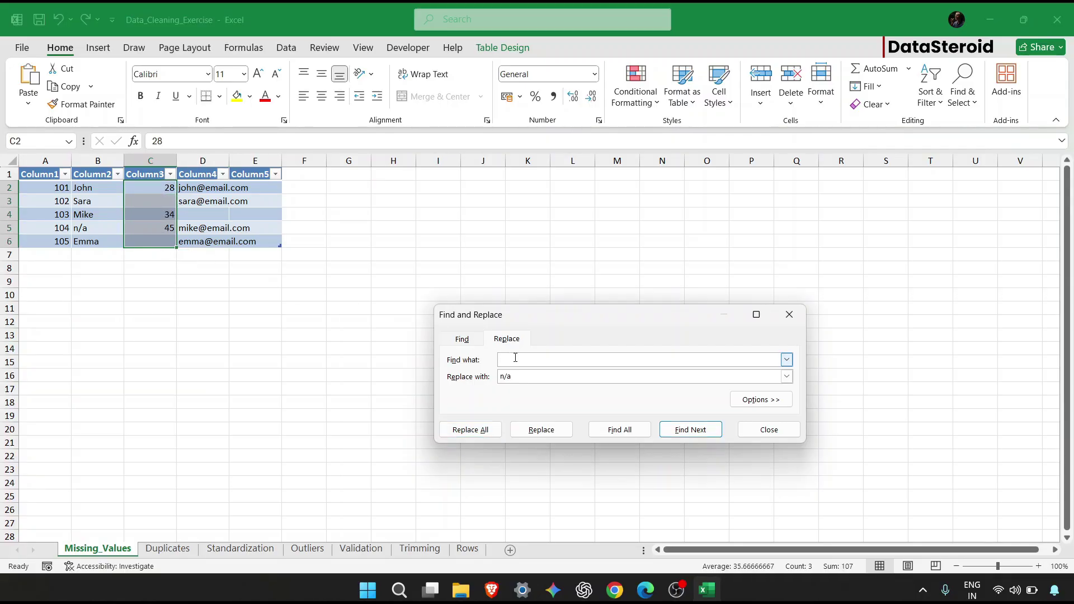
pyautogui.click(516, 376)
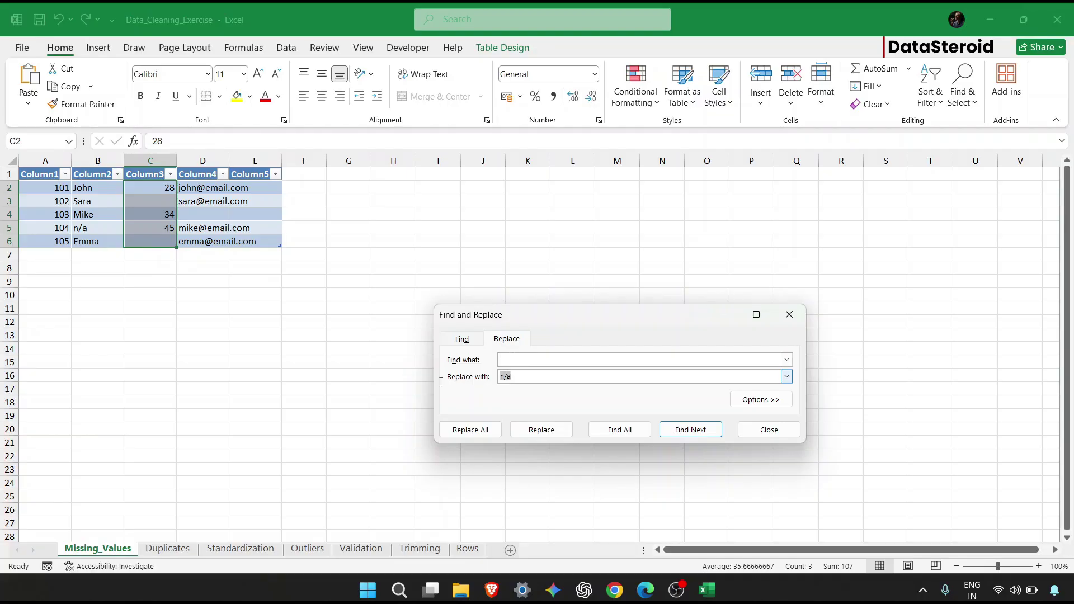
pyautogui.press('BackSpace')
pyautogui.press('BackSpace')
pyautogui.press('BackSpace')
pyautogui.write('0')
pyautogui.click(495, 435)
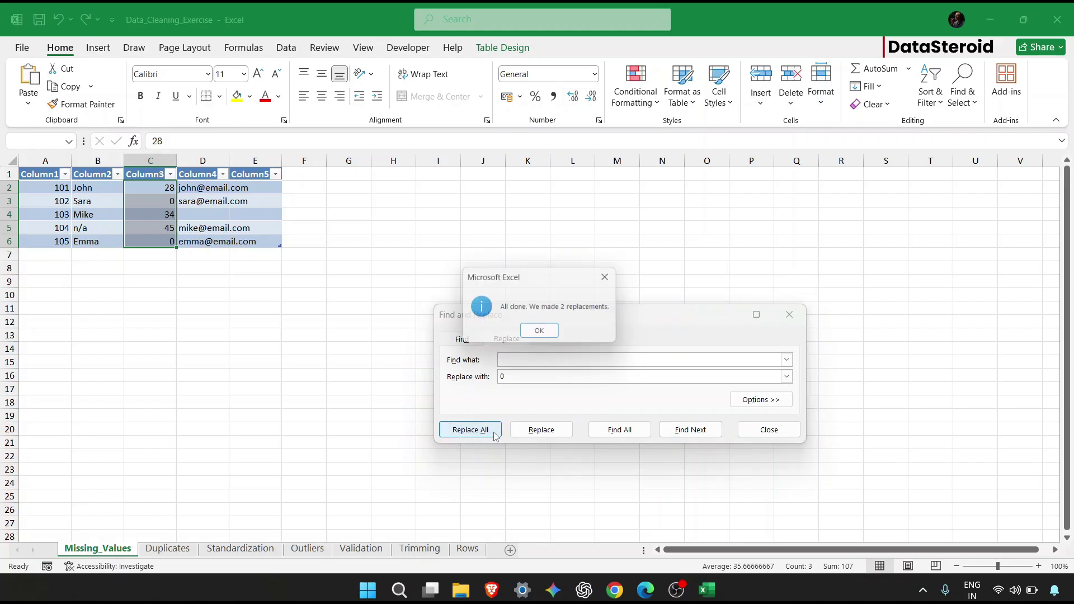
pyautogui.click(551, 335)
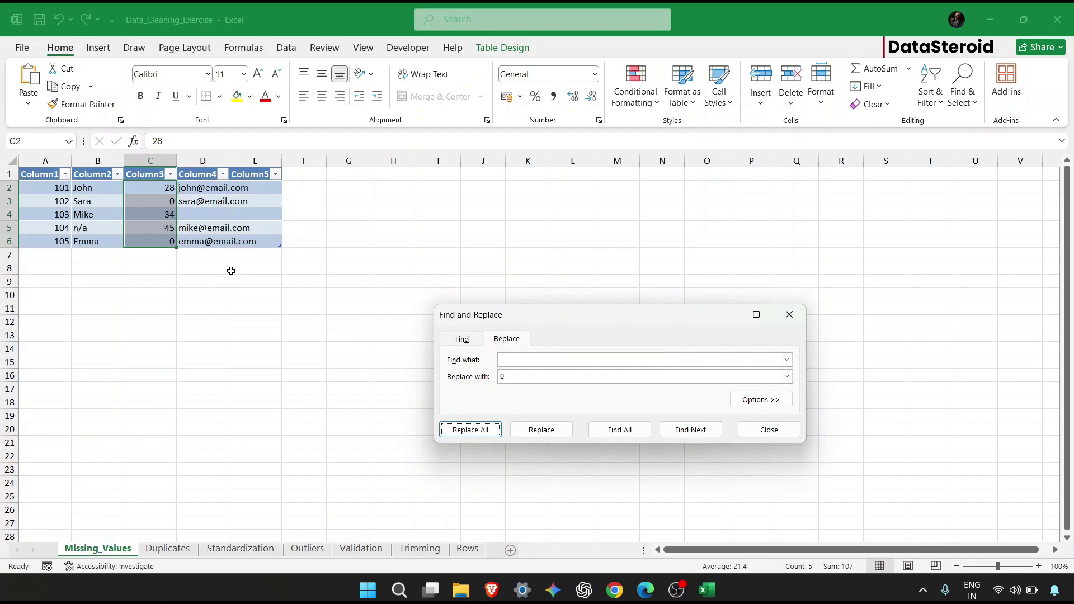
# Delete the empty Column5 and widen column D so the emails fit.
pyautogui.moveTo(207, 187); pyautogui.dragTo(263, 241)
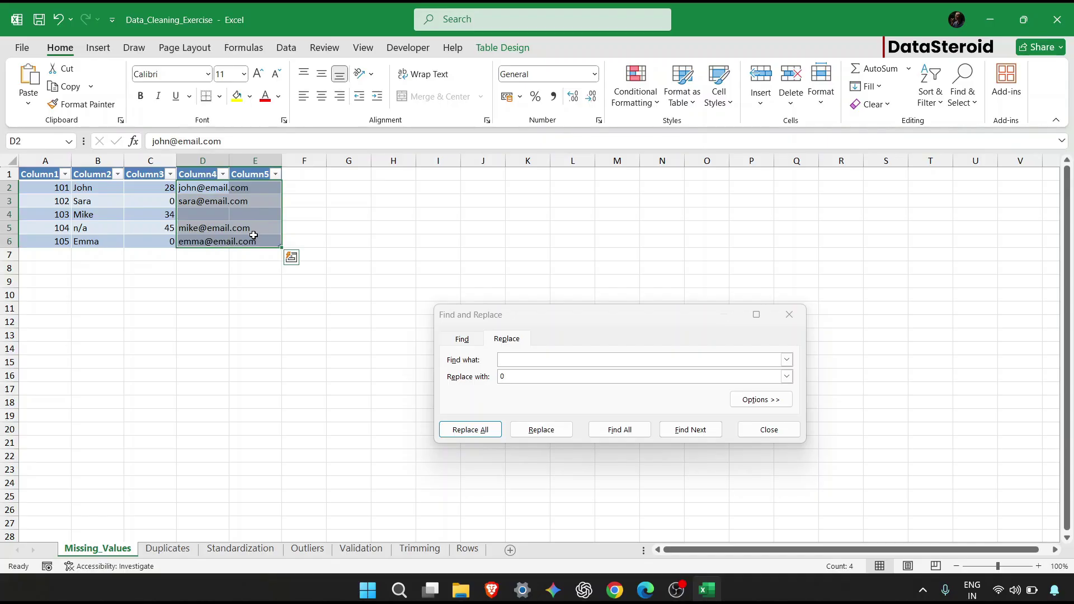
pyautogui.click(268, 159)
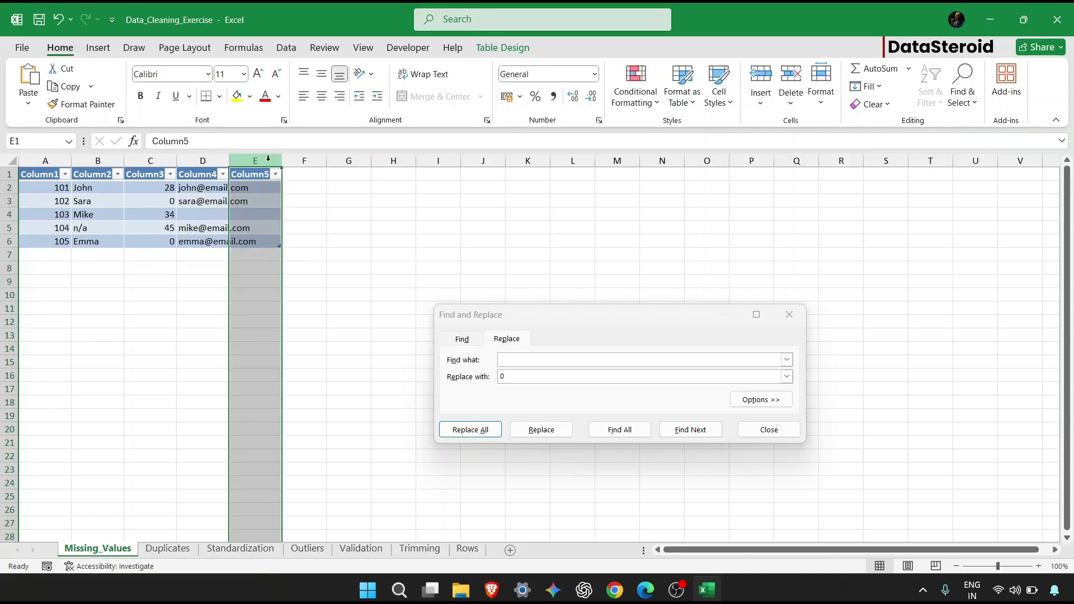
pyautogui.rightClick(268, 159)
pyautogui.click(328, 319)
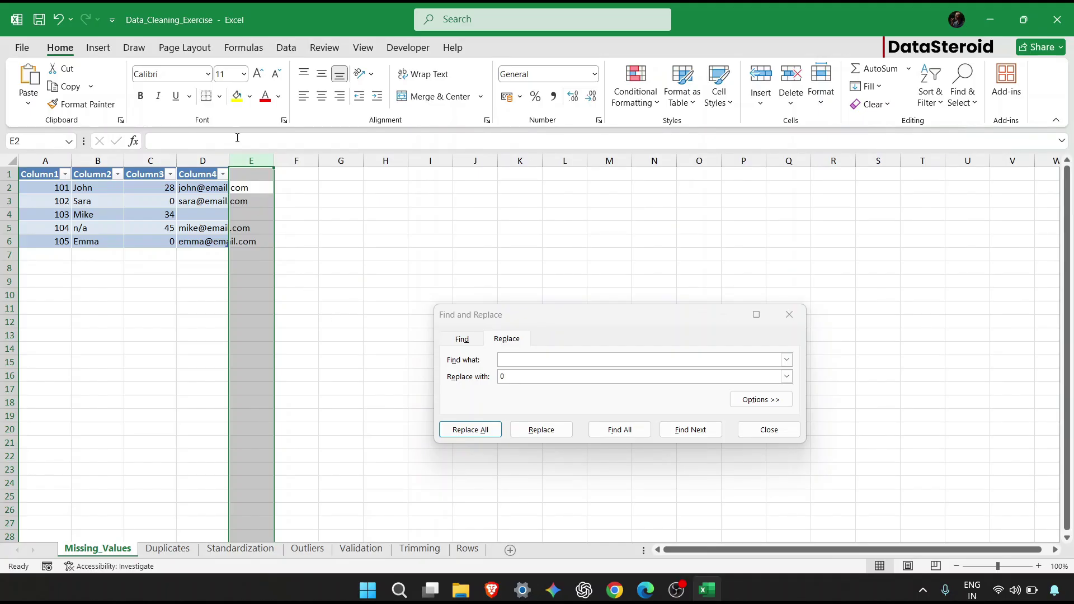
pyautogui.moveTo(229, 161); pyautogui.dragTo(252, 240)
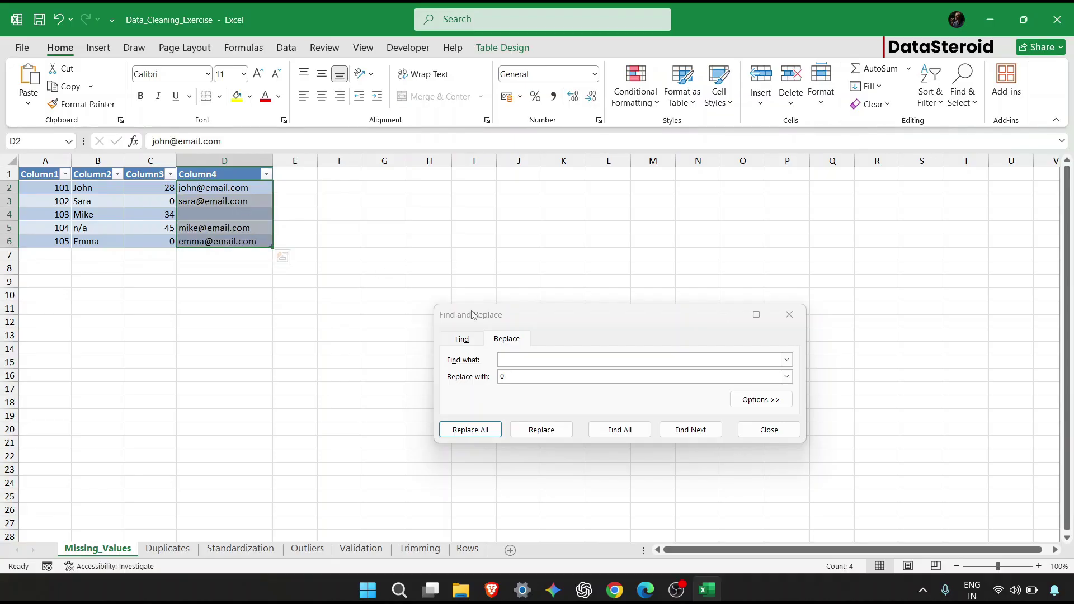
pyautogui.click(517, 376)
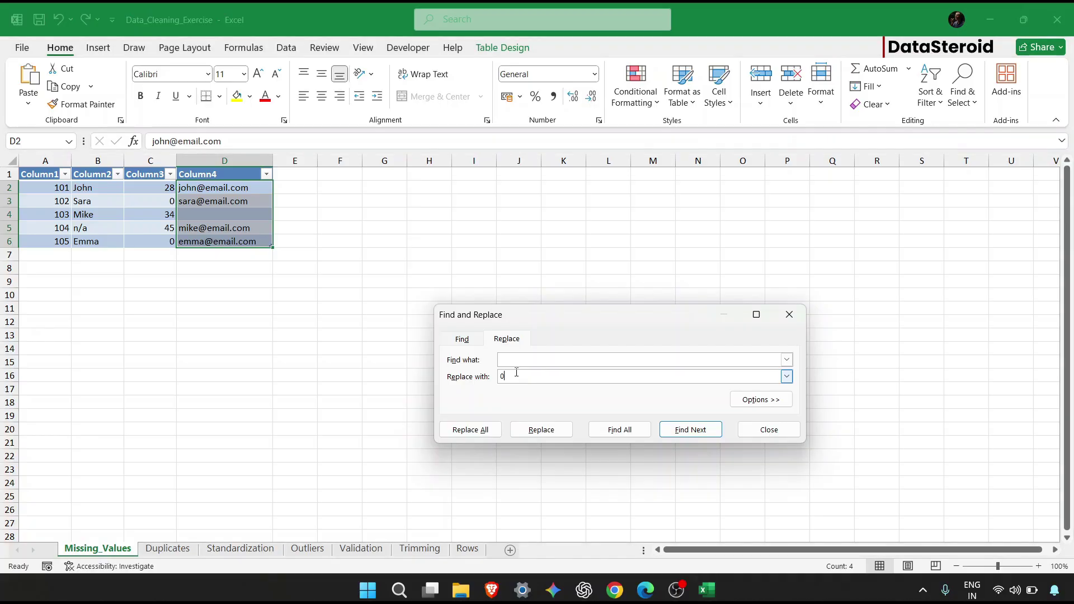
pyautogui.write('abcd')
pyautogui.press('BackSpace')
pyautogui.press('BackSpace')
pyautogui.press('BackSpace')
pyautogui.press('BackSpace')
pyautogui.write('test@nomail.in')
pyautogui.click(491, 430)
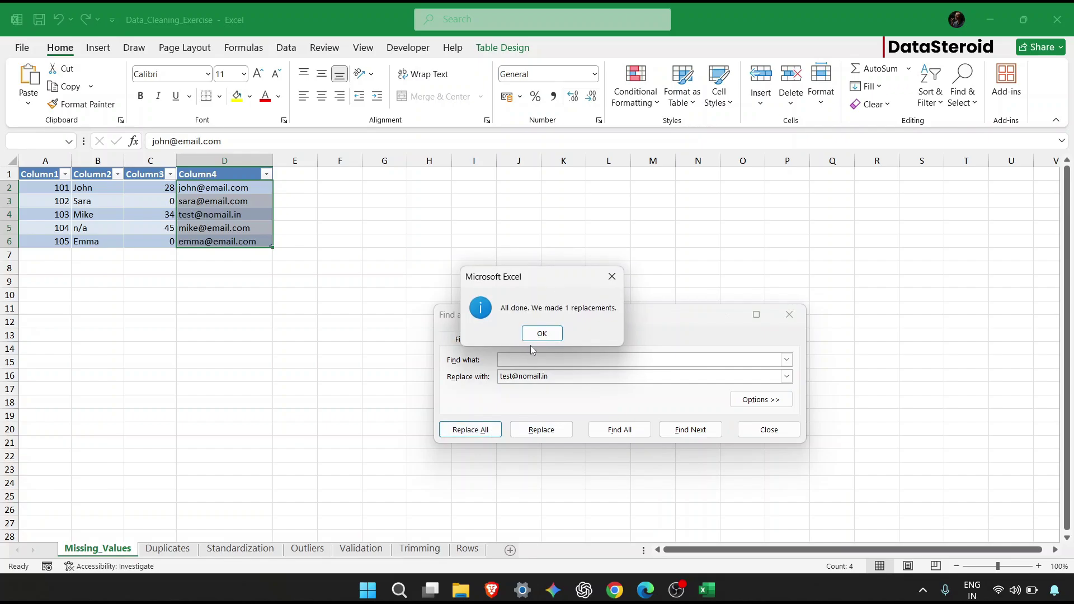
pyautogui.click(536, 336)
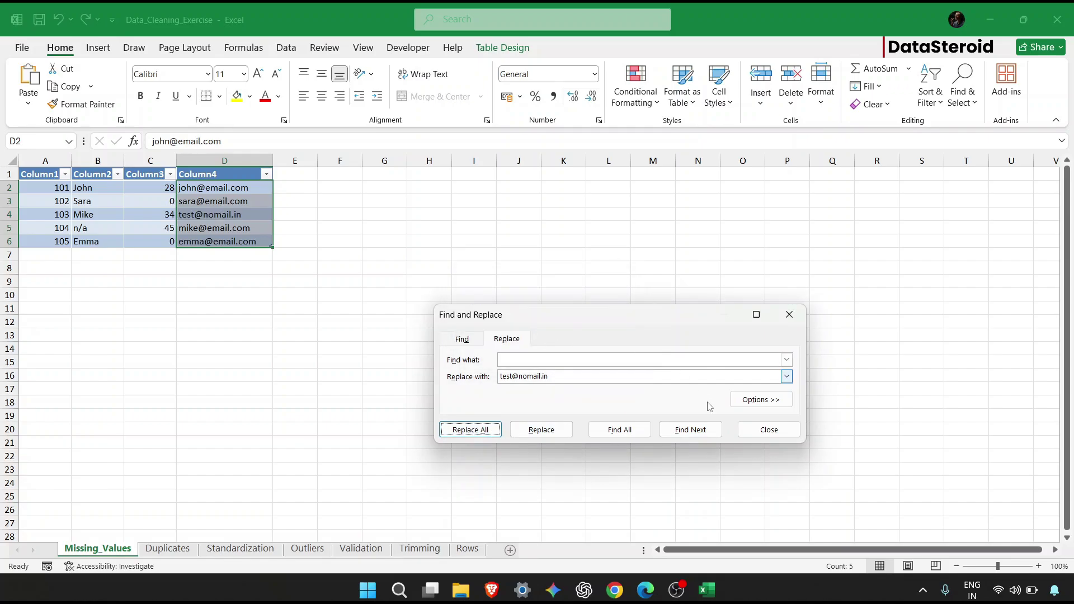
pyautogui.click(746, 428)
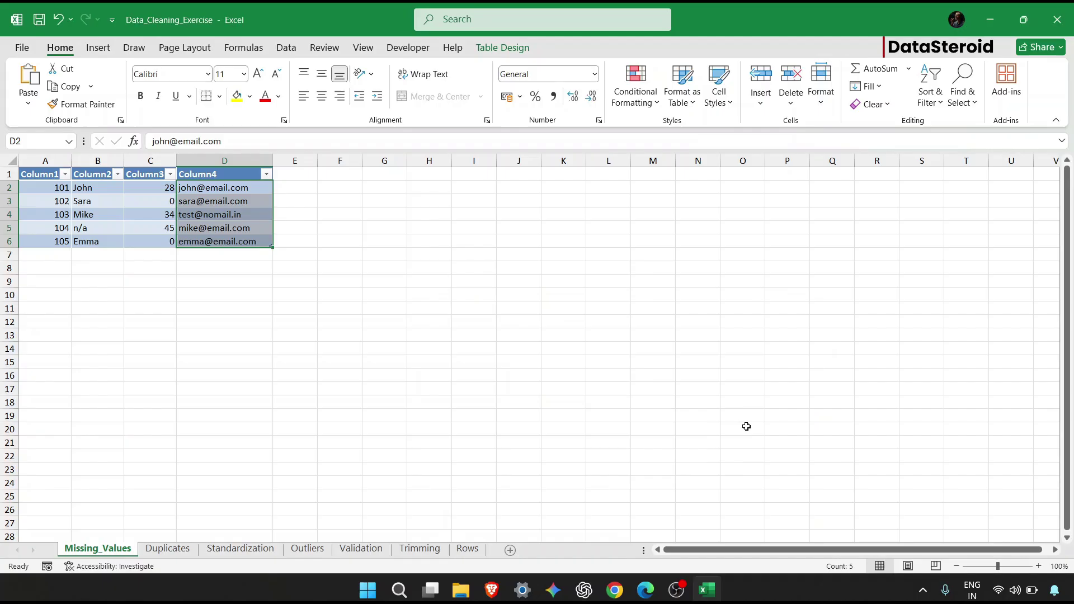
pyautogui.click(746, 426)
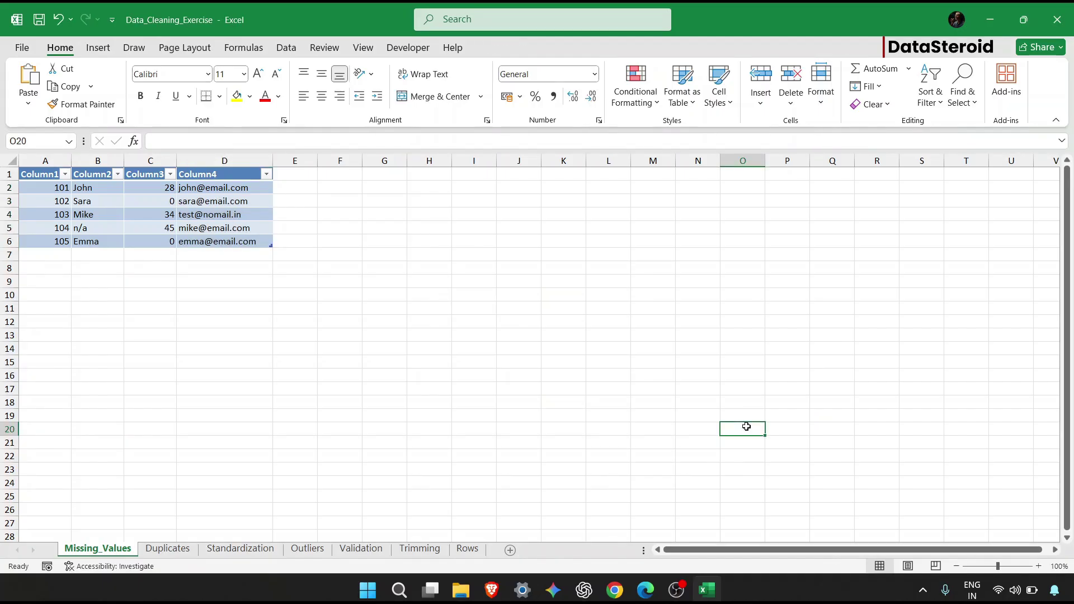
# On the Duplicates sheet, run Remove Duplicates on A1:D6 across all columns, dropping 2 rows.
pyautogui.click(188, 549)
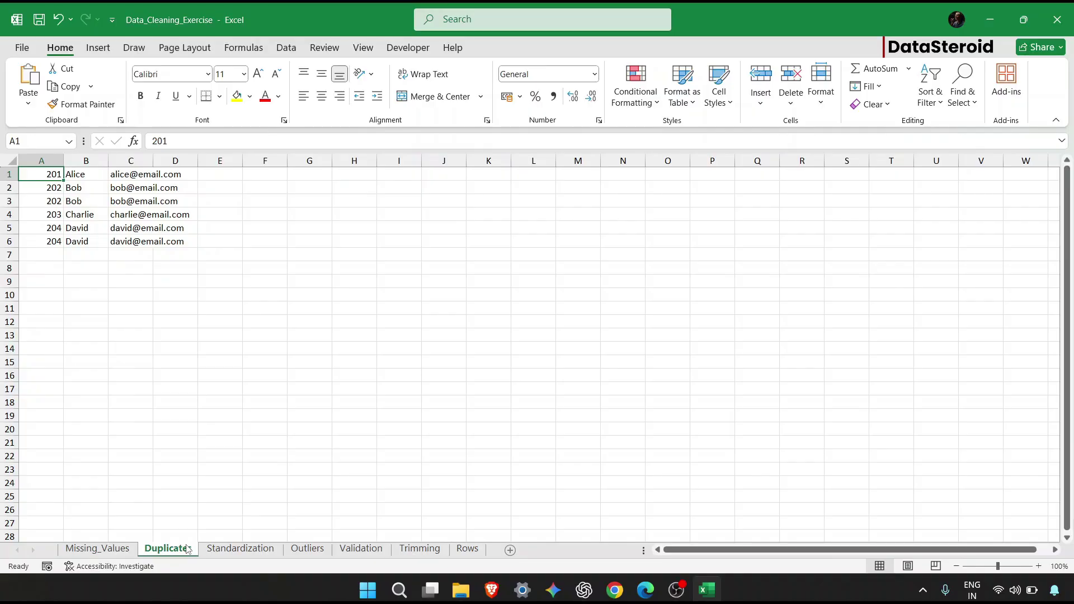
pyautogui.click(146, 291)
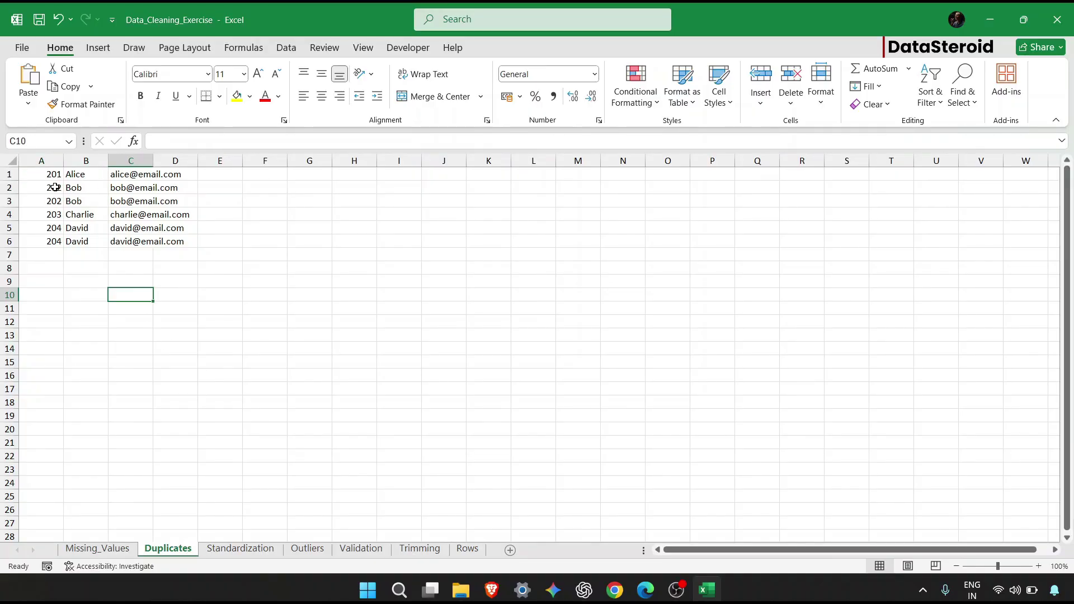
pyautogui.moveTo(54, 187); pyautogui.dragTo(160, 202)
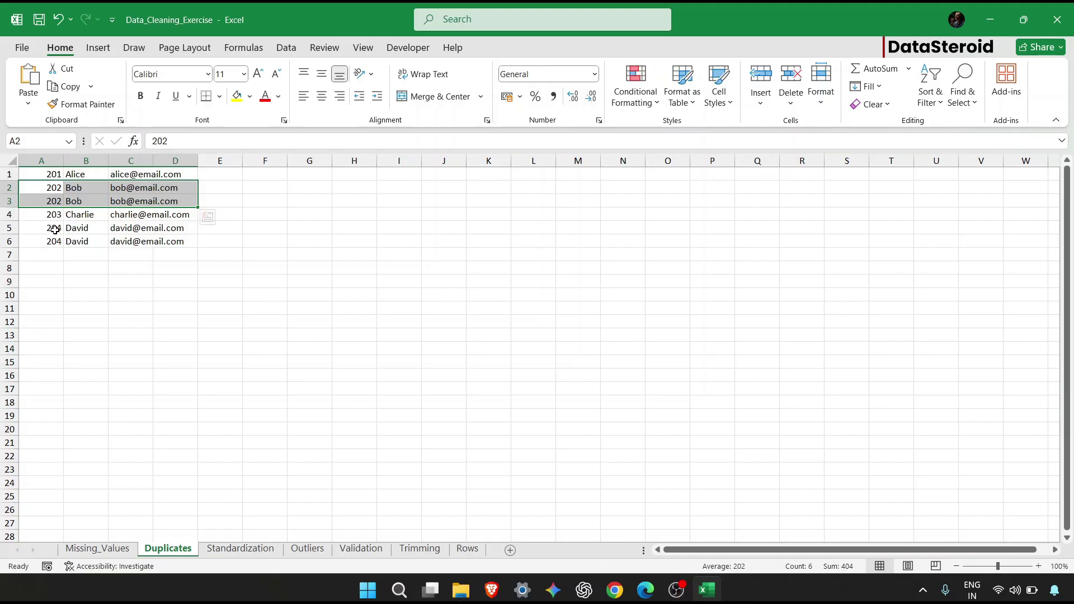
pyautogui.moveTo(49, 174); pyautogui.dragTo(171, 239)
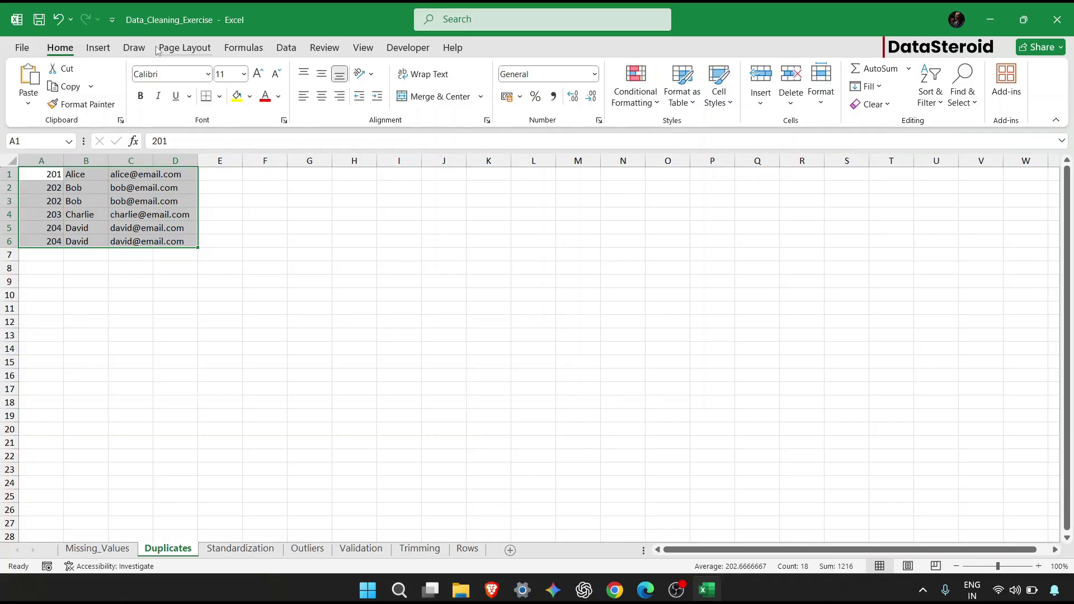
pyautogui.click(287, 50)
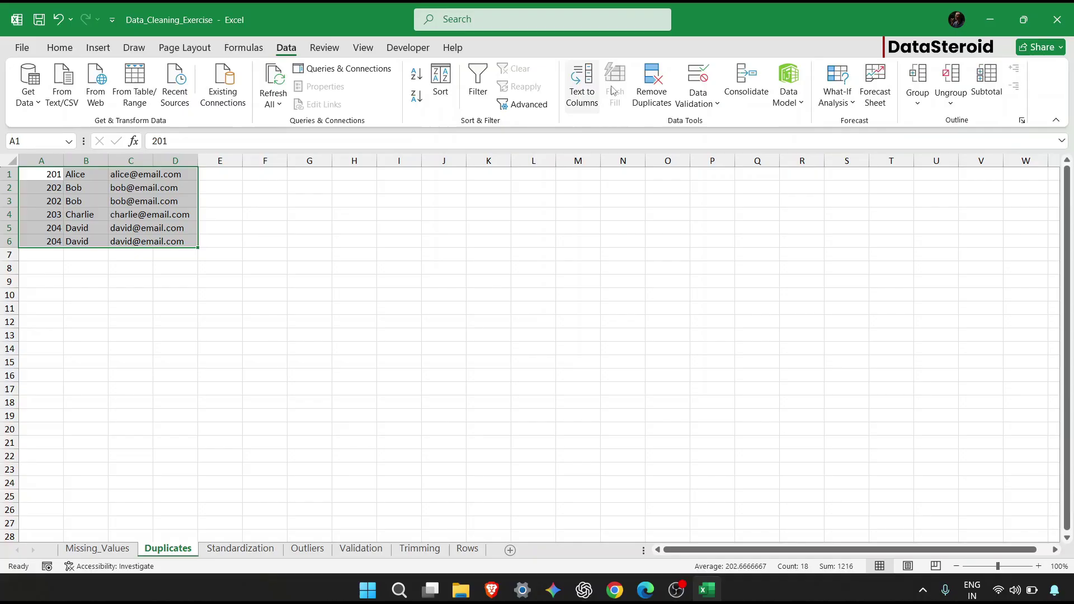
pyautogui.click(652, 84)
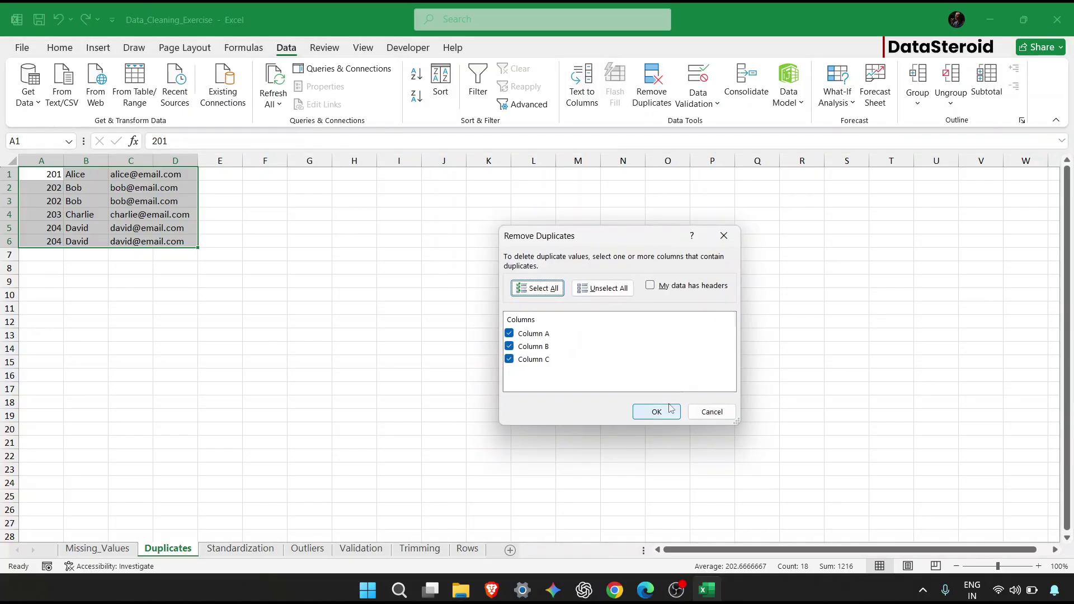
pyautogui.click(665, 413)
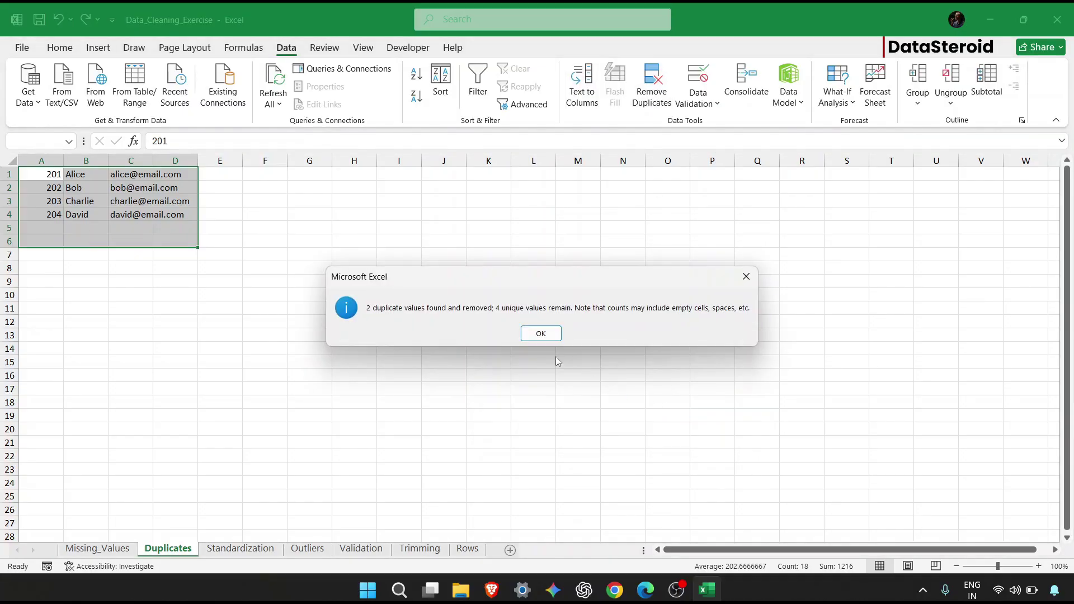
pyautogui.click(547, 333)
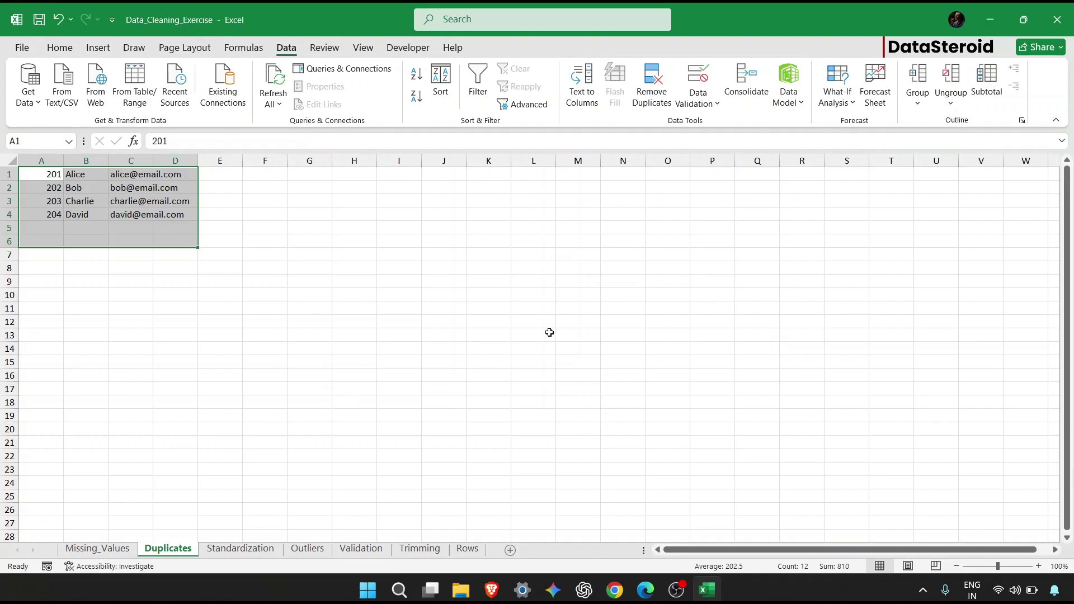
# On the Standardization sheet, add the header 'COuntires' in F1.
pyautogui.click(224, 550)
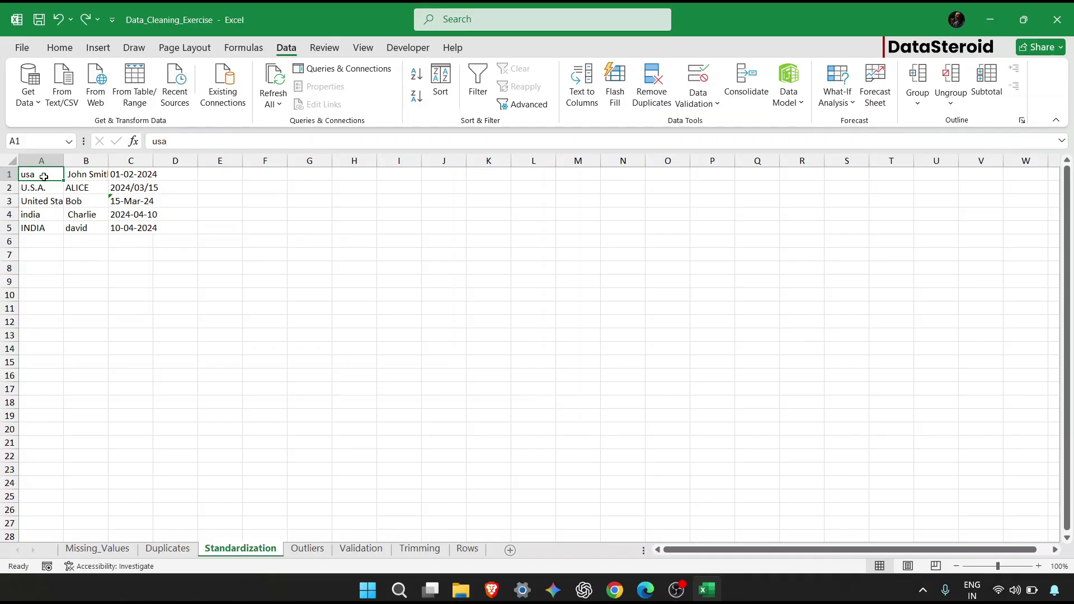
pyautogui.click(257, 175)
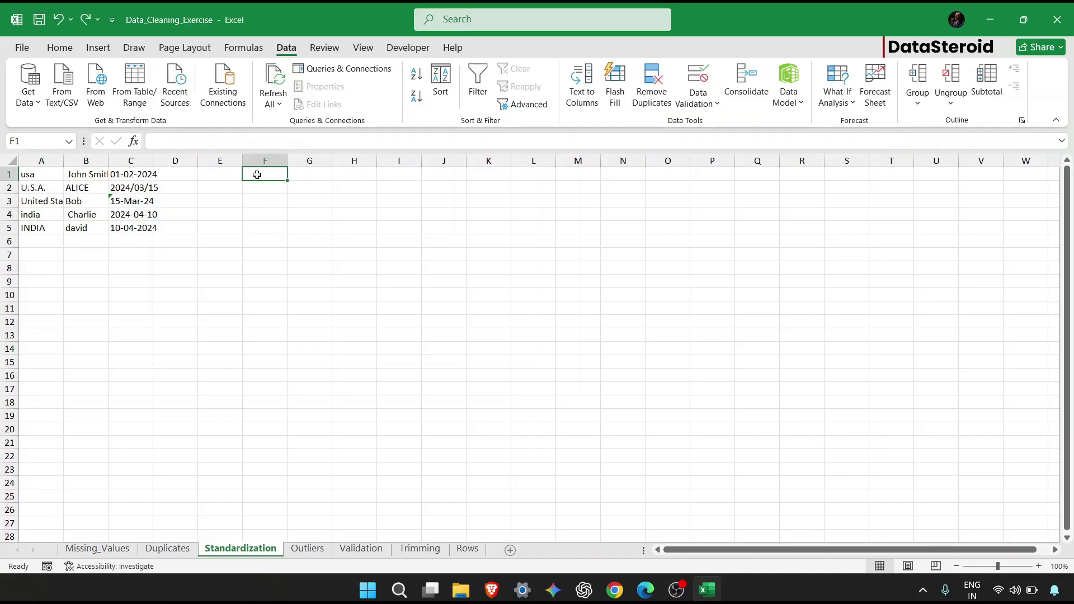
pyautogui.write('COuntires')
pyautogui.press('Return')
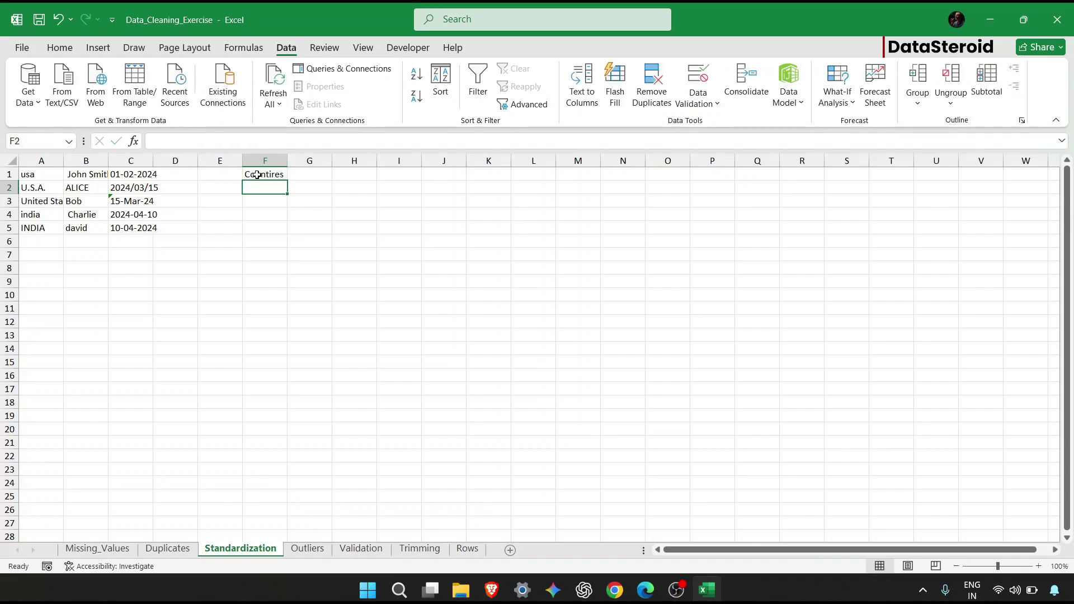
# Enter =PROPER(A1) in F2, fill it down to F5, and select F1:F5.
pyautogui.write('=')
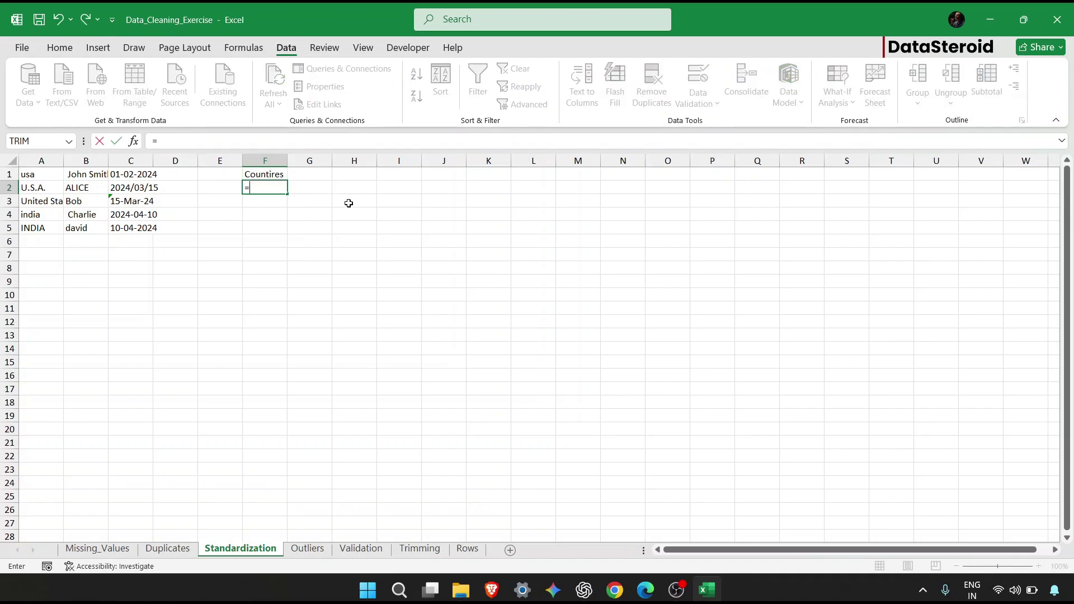
pyautogui.write('Proper')
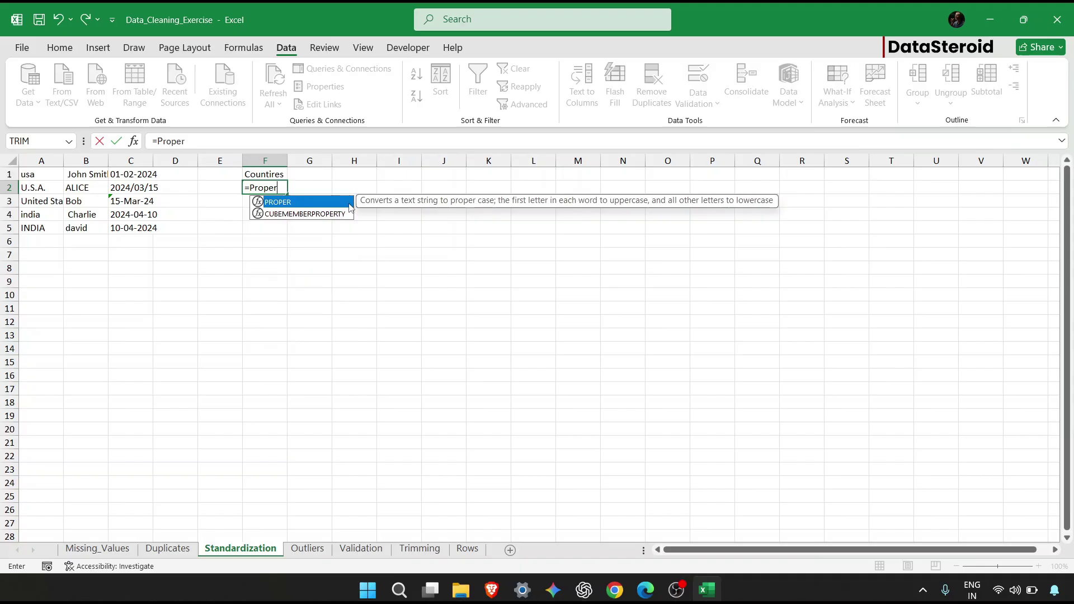
pyautogui.press('Tab')
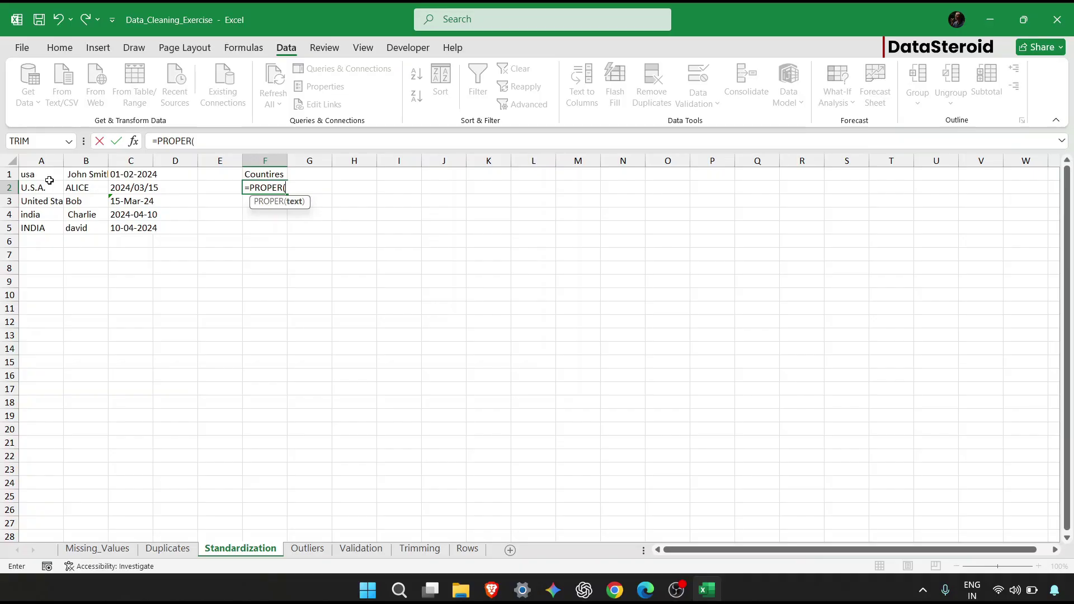
pyautogui.click(48, 177)
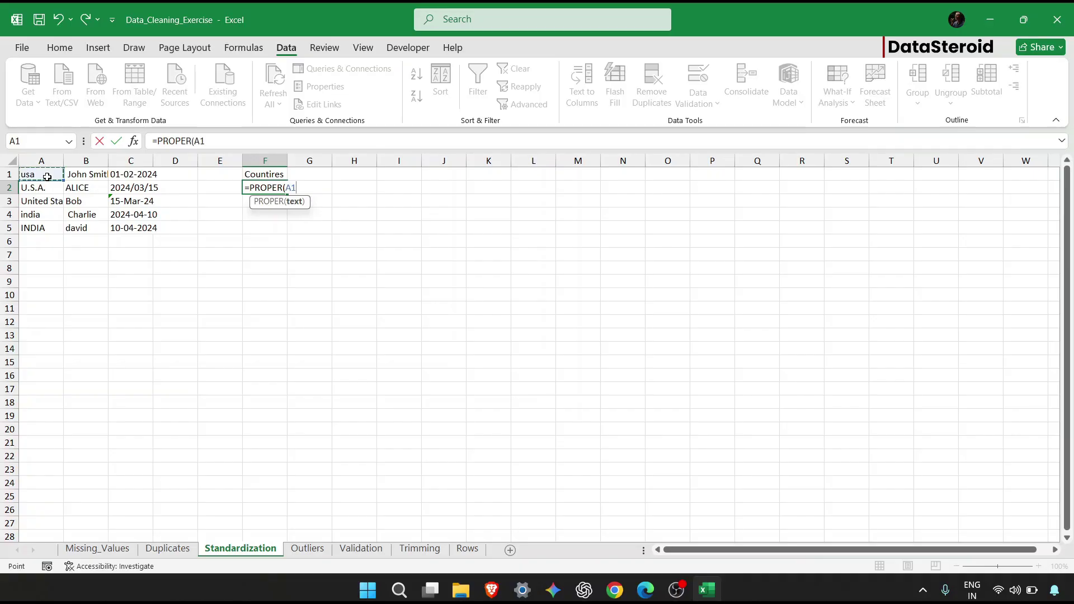
pyautogui.press('Return')
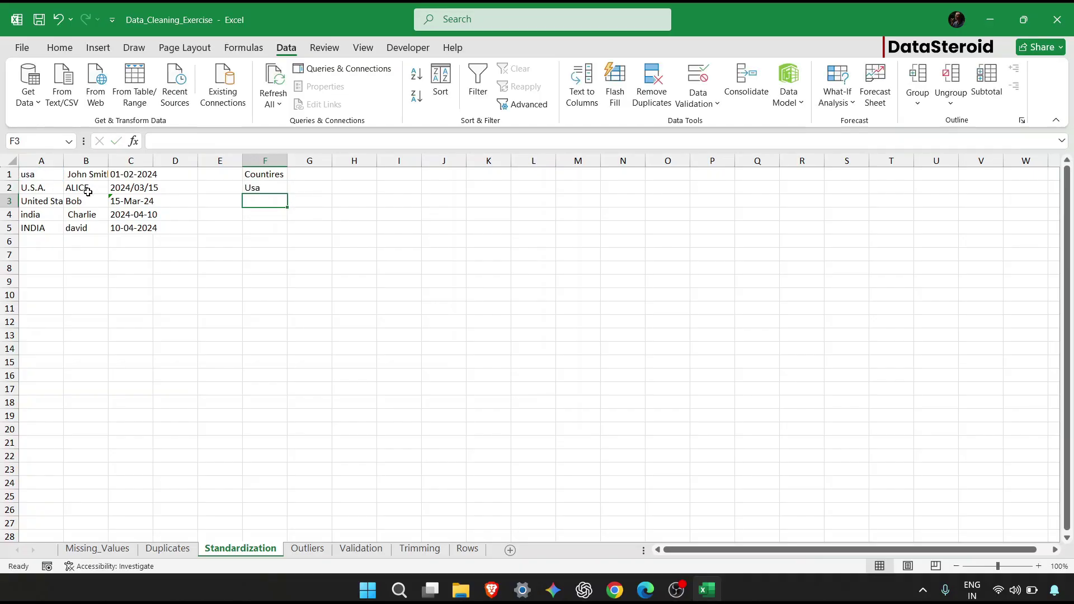
pyautogui.click(252, 189)
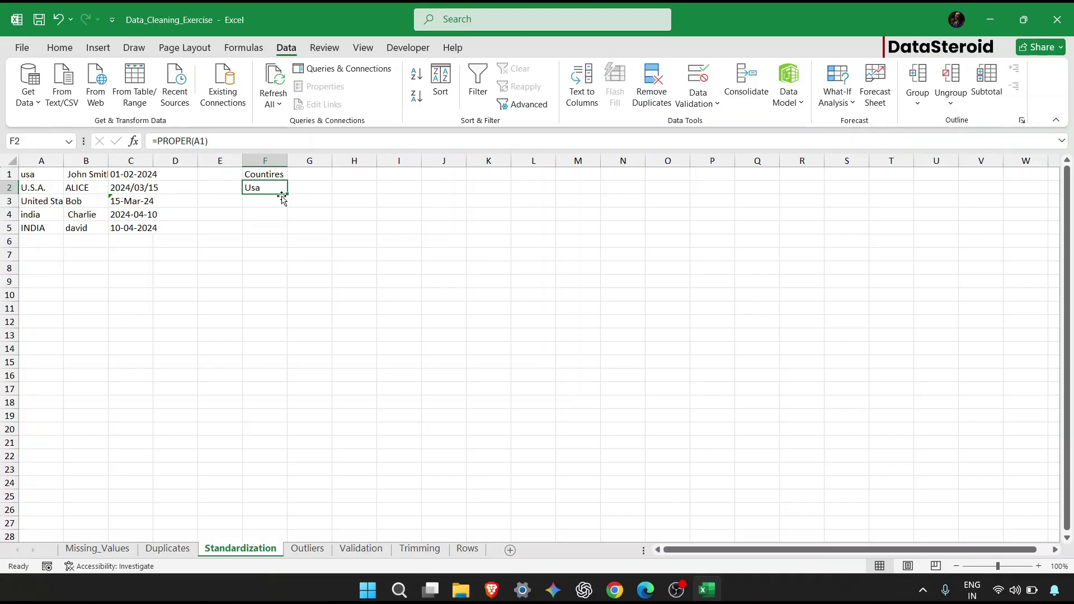
pyautogui.moveTo(288, 194); pyautogui.dragTo(281, 236)
pyautogui.click(296, 213)
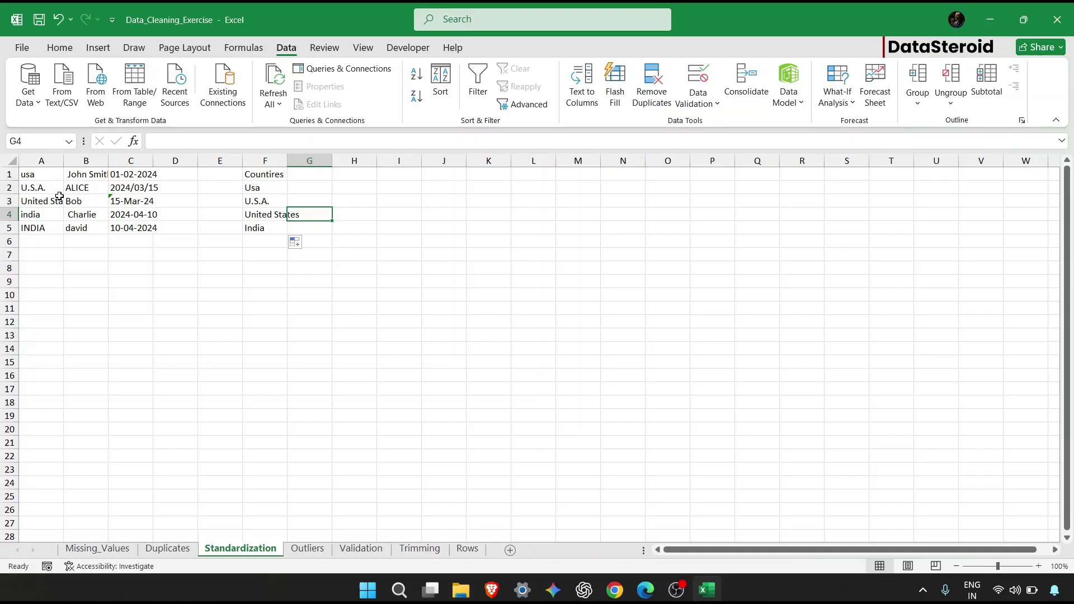
pyautogui.doubleClick(30, 186)
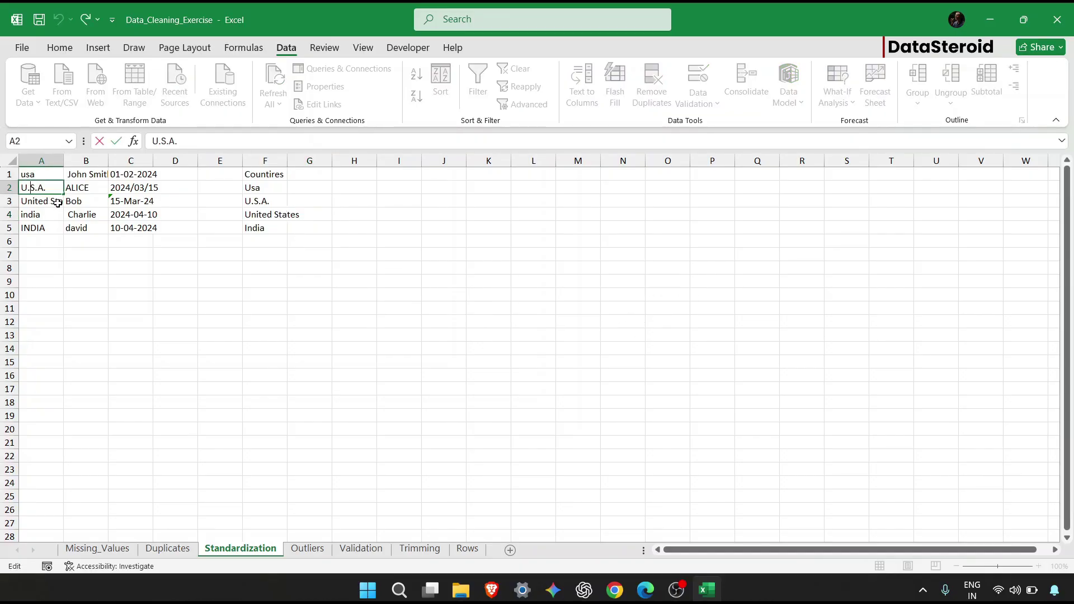
pyautogui.click(54, 202)
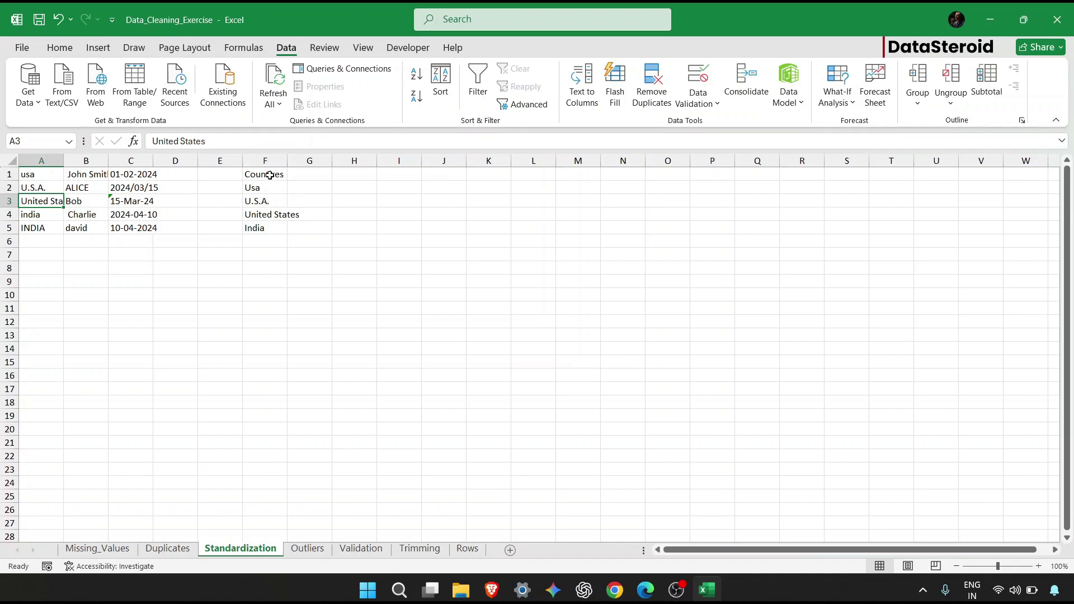
pyautogui.moveTo(271, 173); pyautogui.dragTo(266, 228)
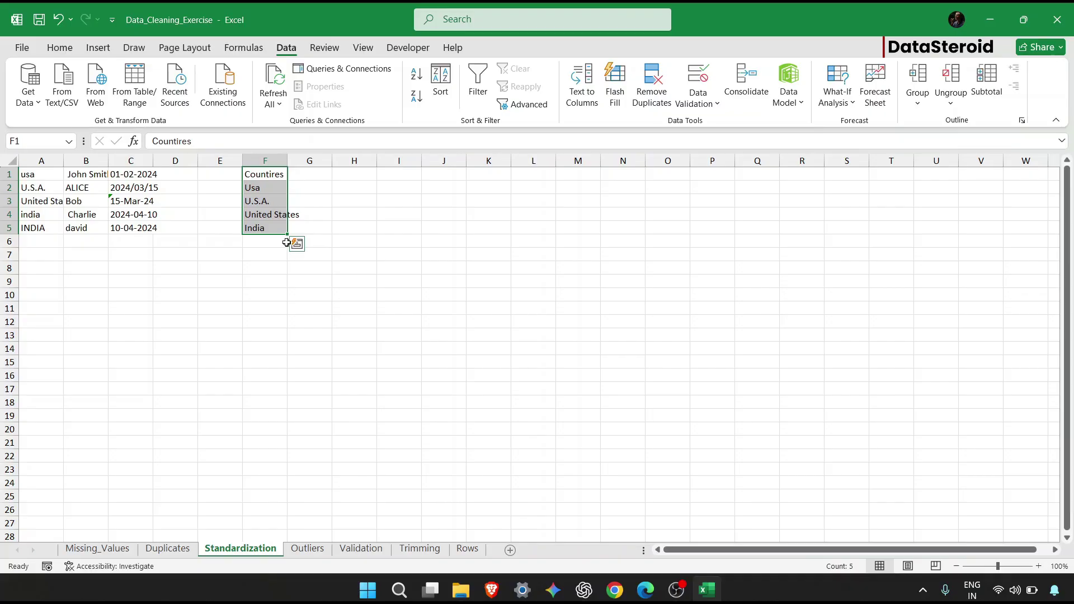
pyautogui.hotkey('ctrl', 'c')
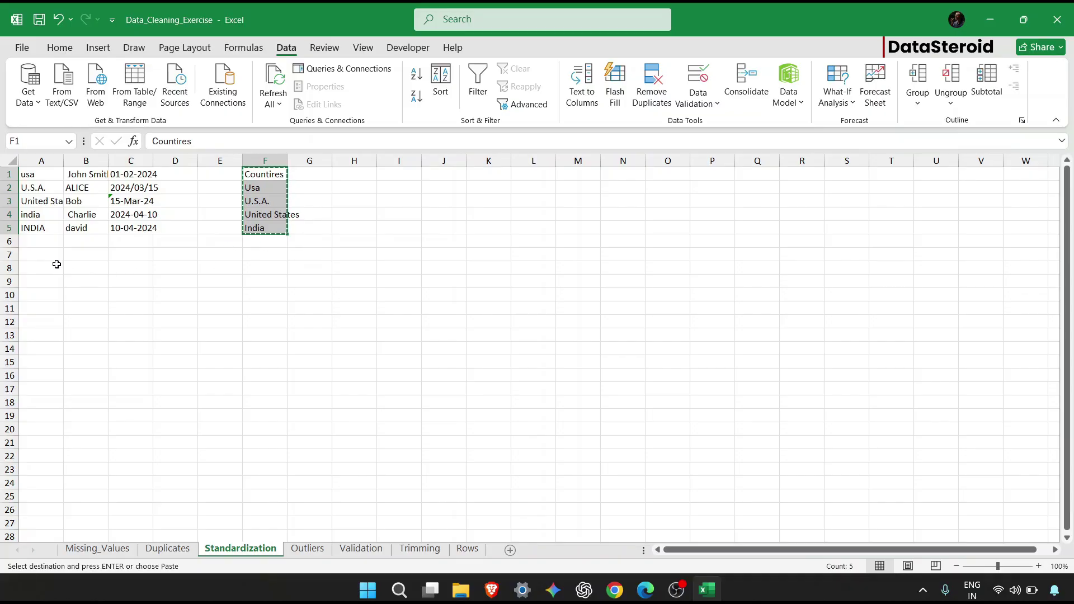
pyautogui.click(56, 263)
pyautogui.hotkey('ctrl', 'v')
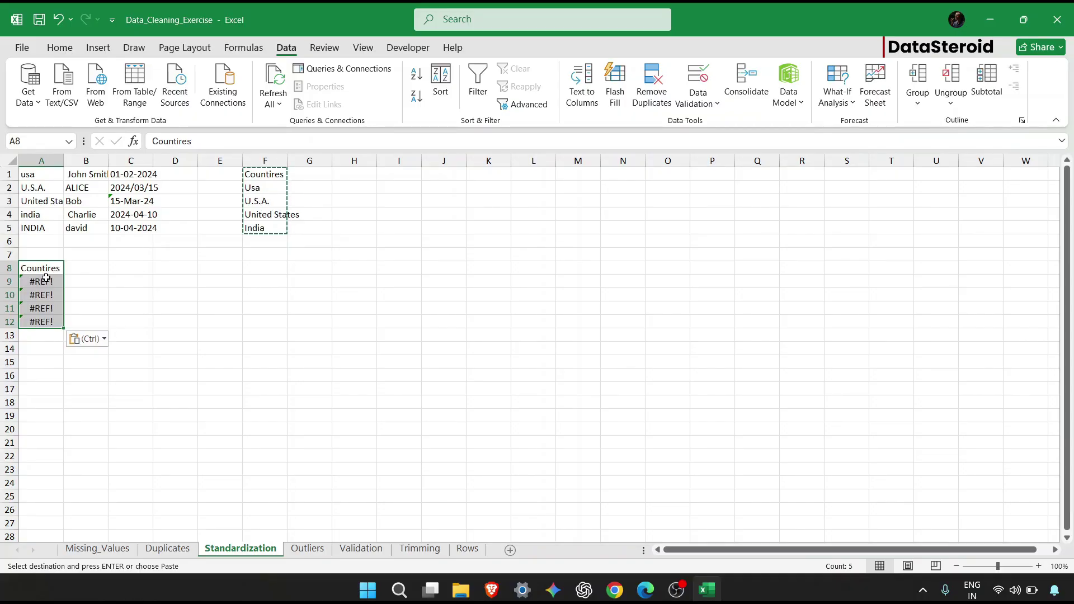
pyautogui.click(279, 176)
pyautogui.click(270, 187)
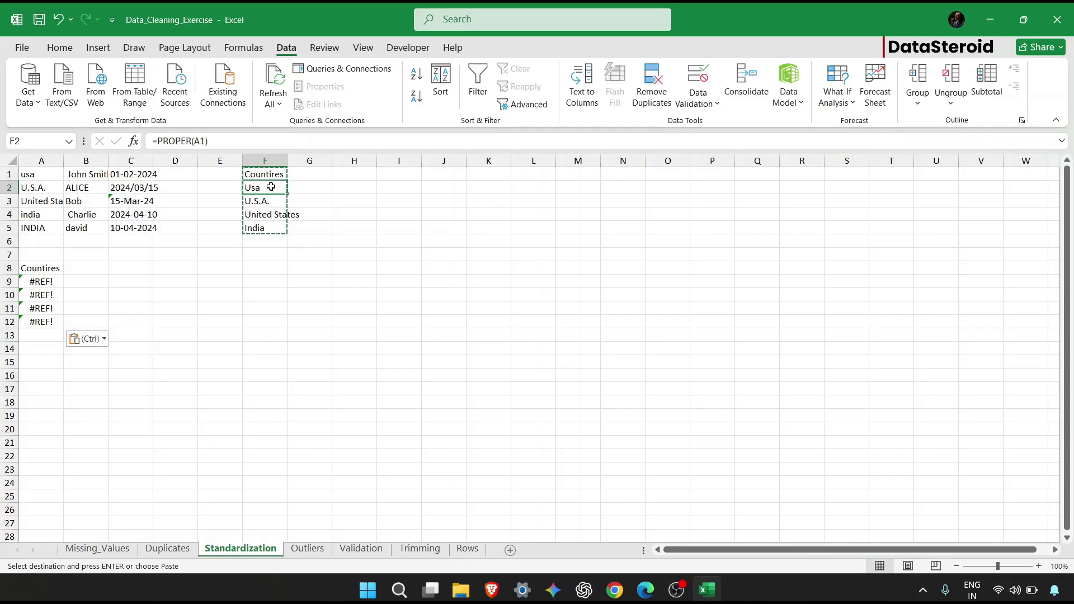
pyautogui.moveTo(53, 269); pyautogui.dragTo(43, 342)
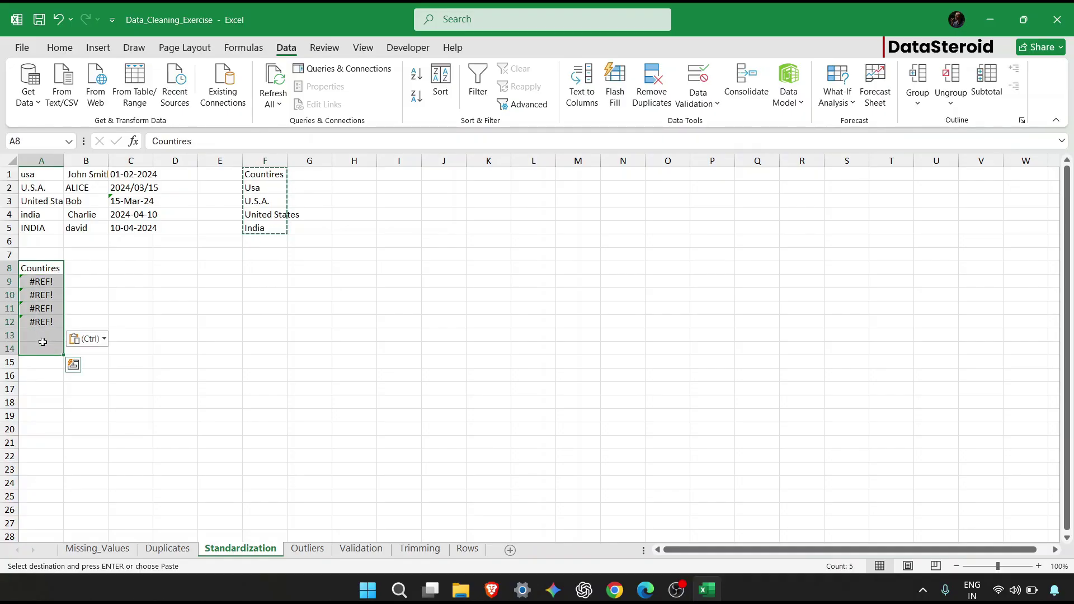
pyautogui.press('Delete')
pyautogui.moveTo(247, 185); pyautogui.dragTo(250, 225)
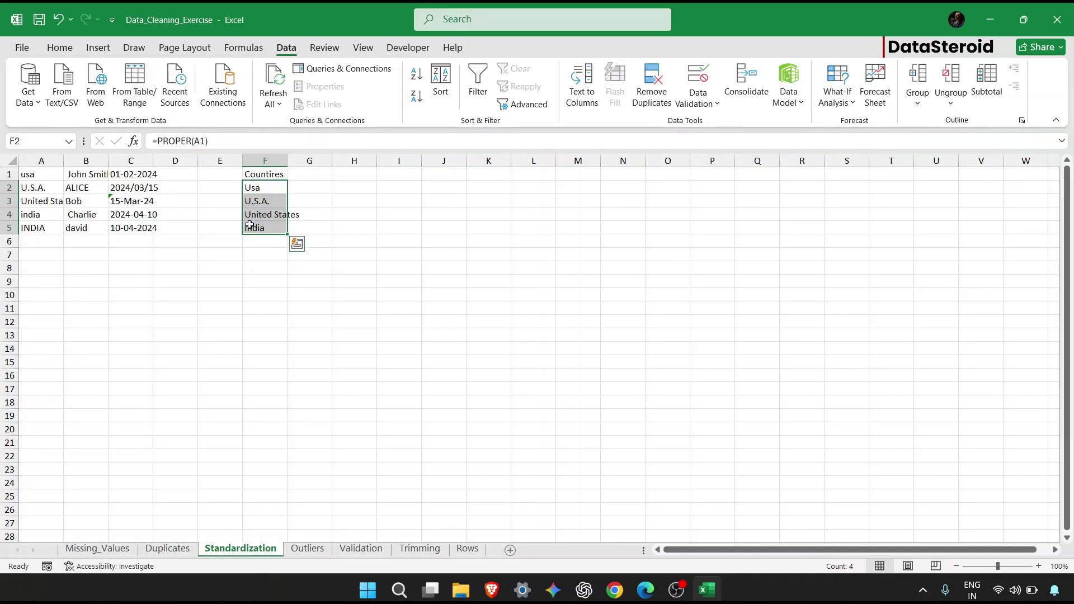
# Convert the PROPER formulas in F2:F5 into plain values with Paste Special Values.
pyautogui.hotkey('ctrl', 'c')
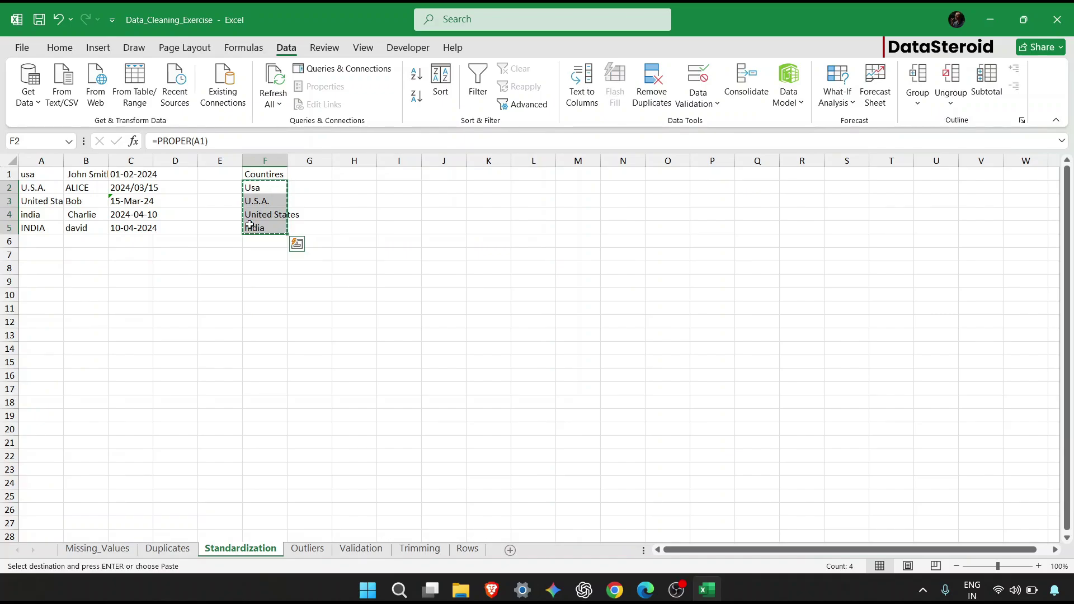
pyautogui.hotkey('ctrl', 'alt', 'v')
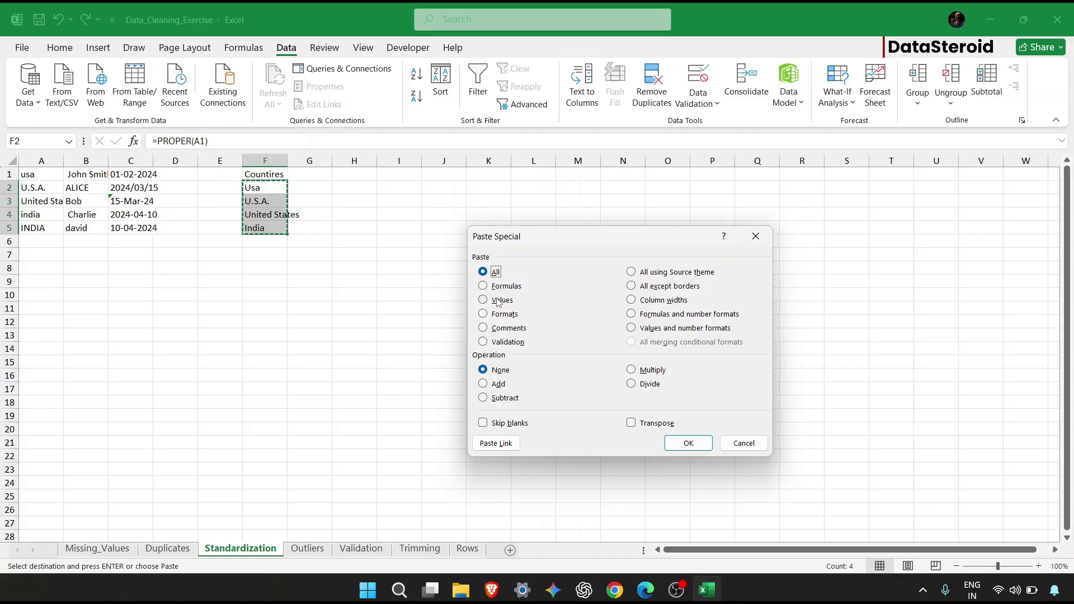
pyautogui.click(497, 300)
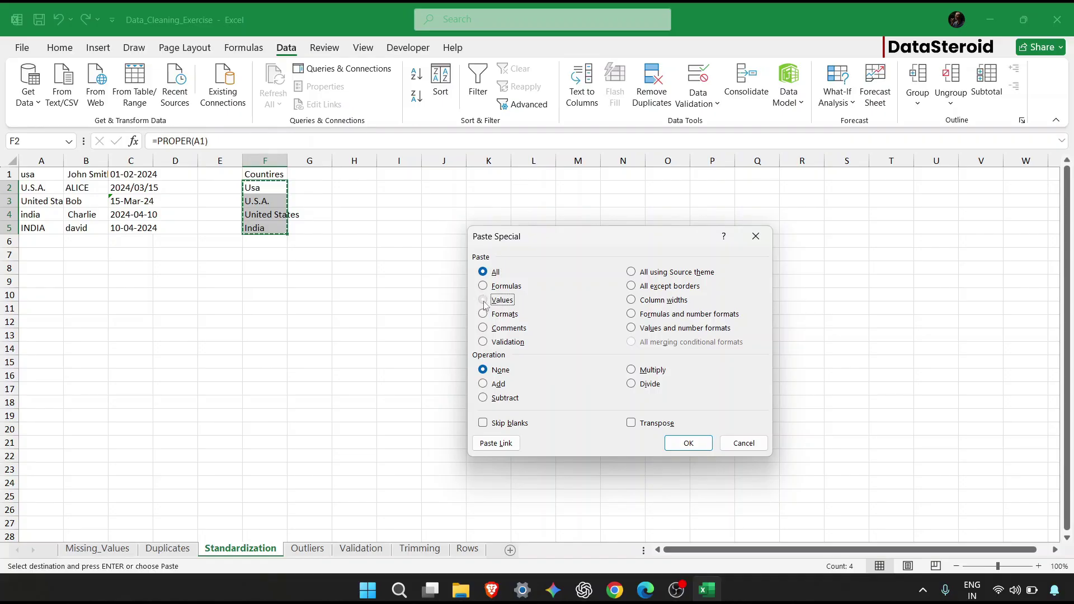
pyautogui.click(687, 443)
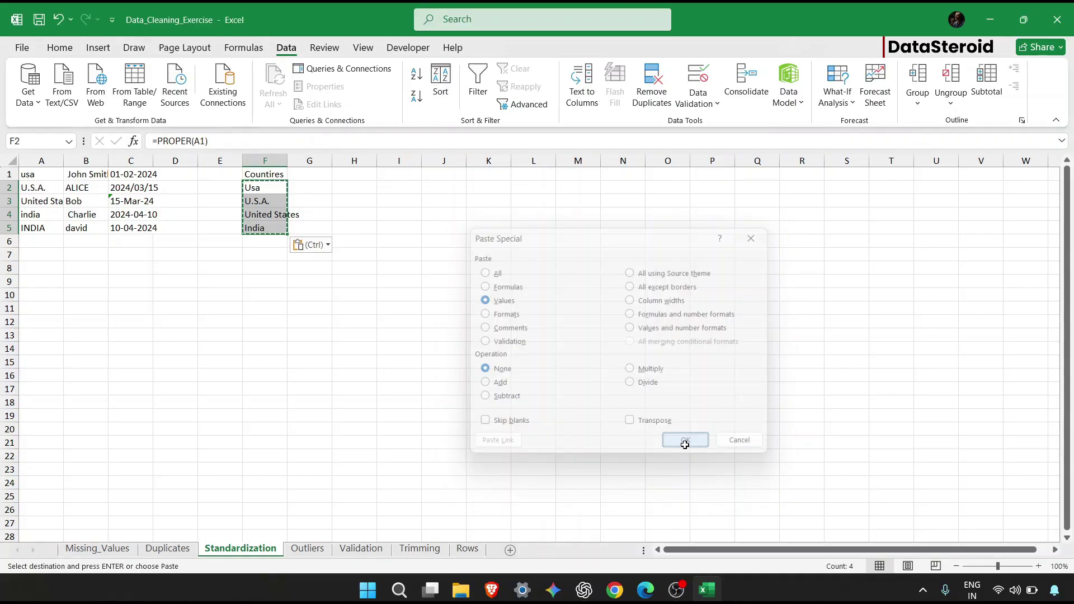
# Paste the cleaned countries over A2:A5 and check the pasted entries.
pyautogui.click(38, 191)
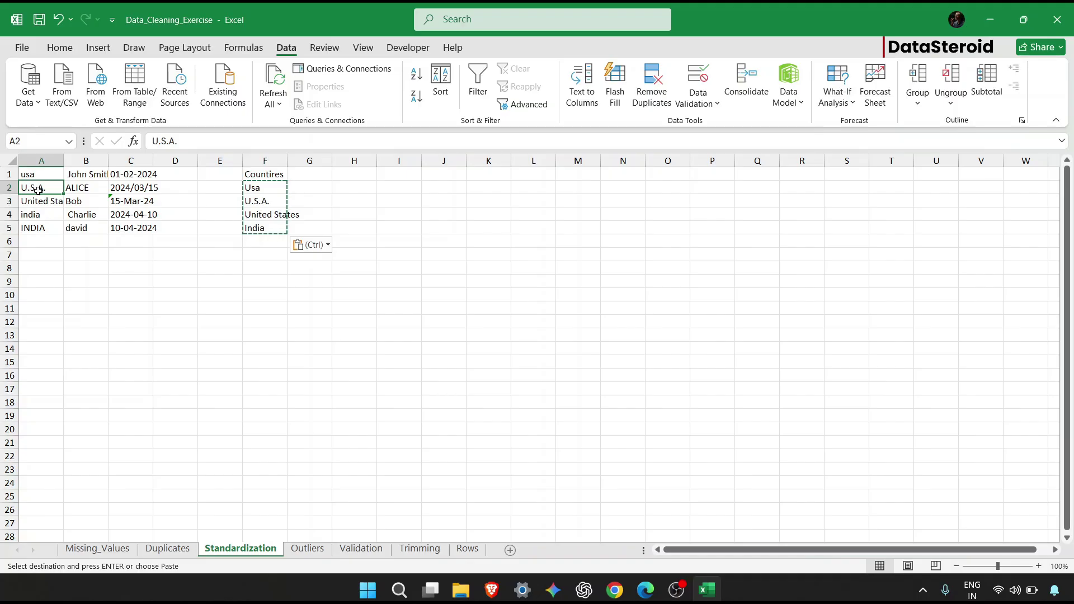
pyautogui.hotkey('ctrl', 'v')
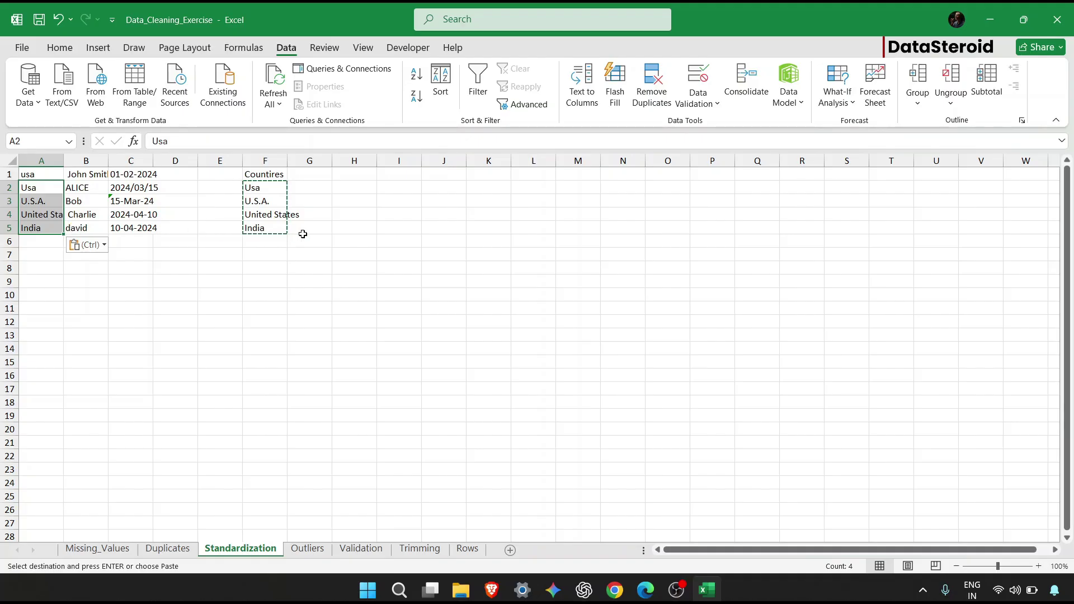
pyautogui.press('Up')
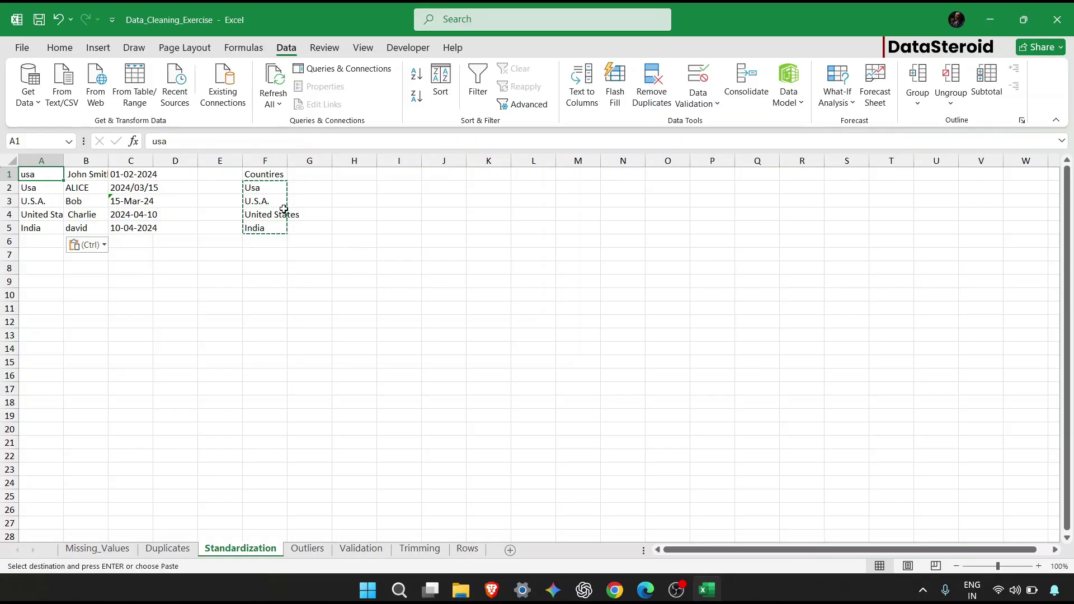
pyautogui.hotkey('ctrl', 'Down')
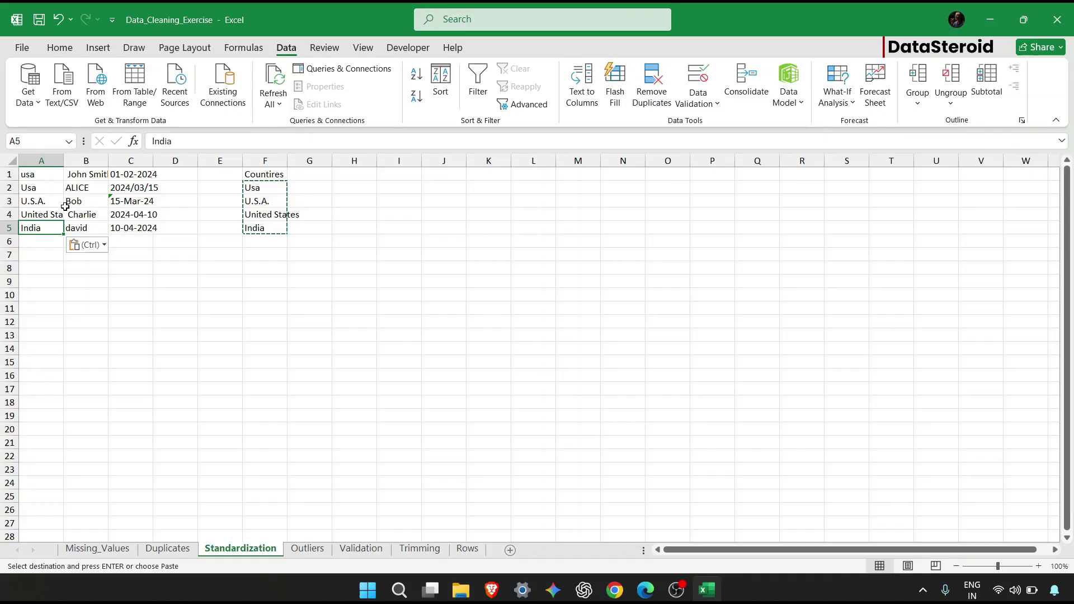
pyautogui.press('Up')
pyautogui.press('Up')
pyautogui.press('Up')
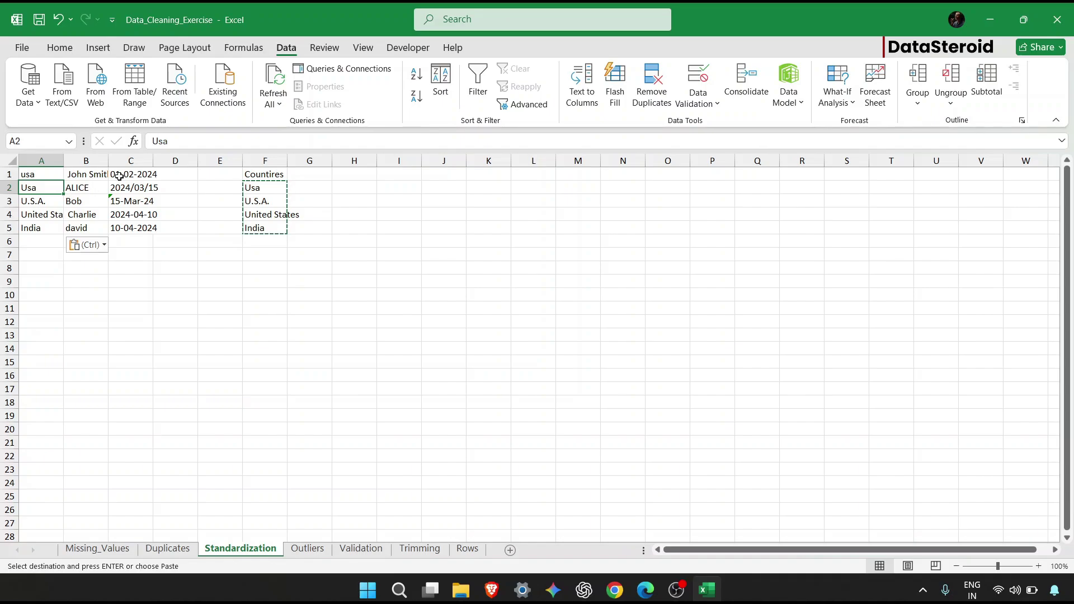
# Enter =PROPER(B1) in I1 and fill it down to I5.
pyautogui.click(385, 176)
pyautogui.write('=')
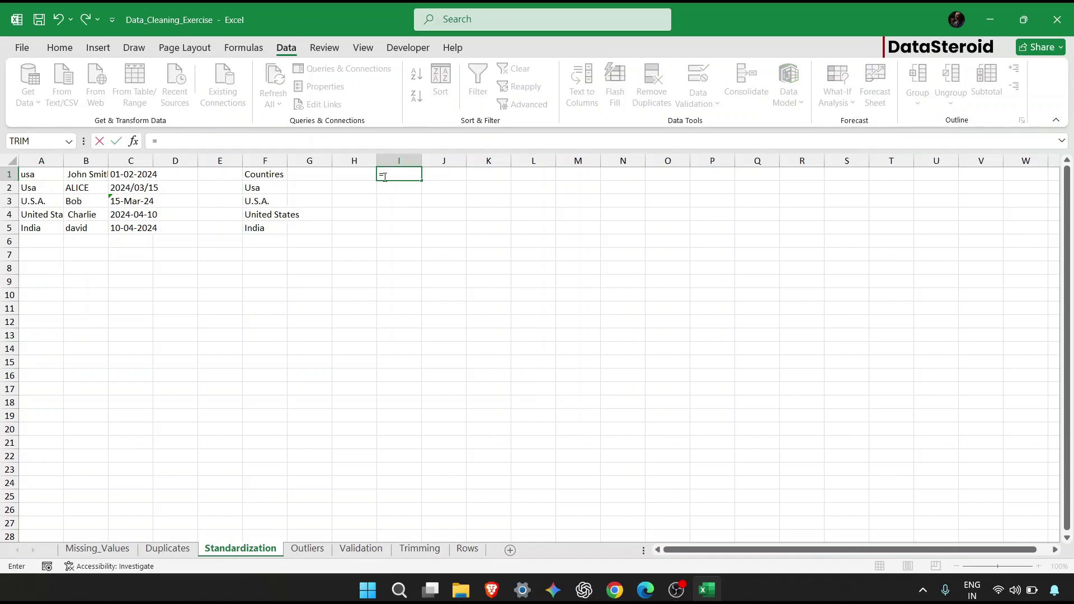
pyautogui.write('Upp')
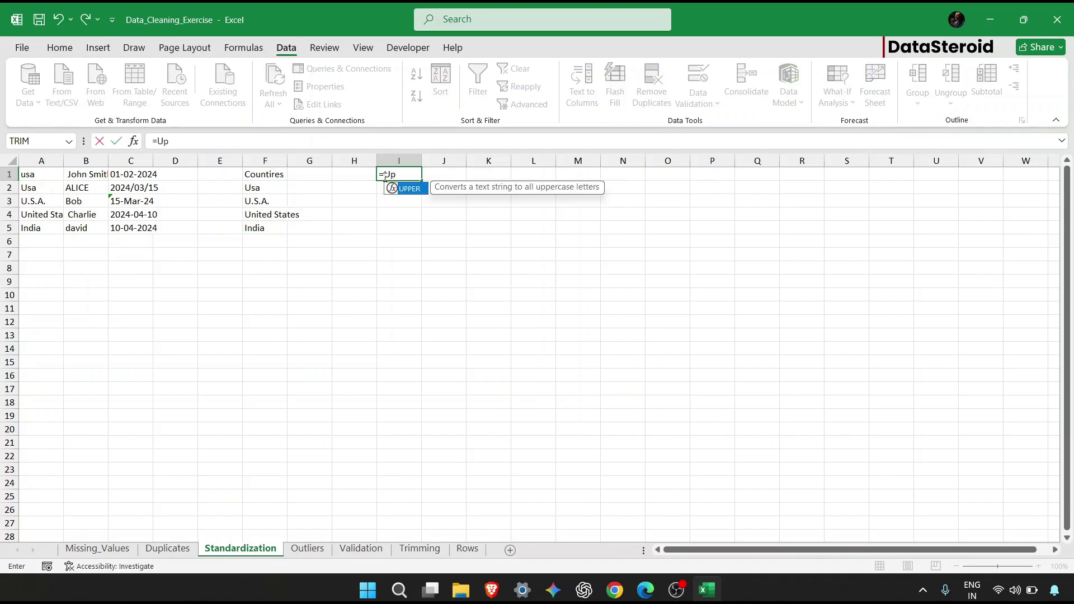
pyautogui.press('BackSpace')
pyautogui.press('BackSpace')
pyautogui.press('BackSpace')
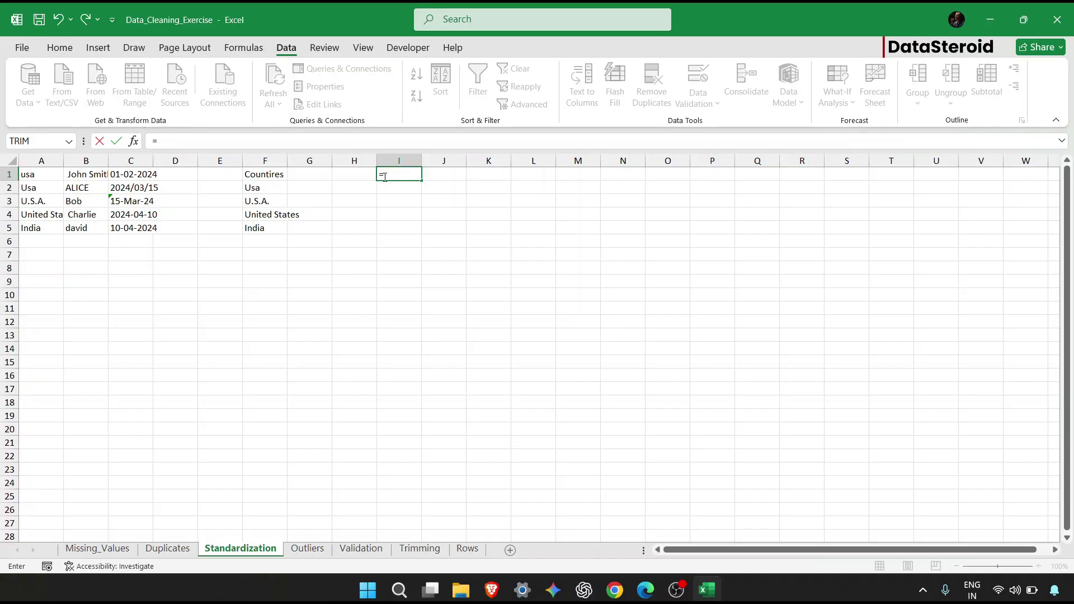
pyautogui.write('Proper')
pyautogui.press('Tab')
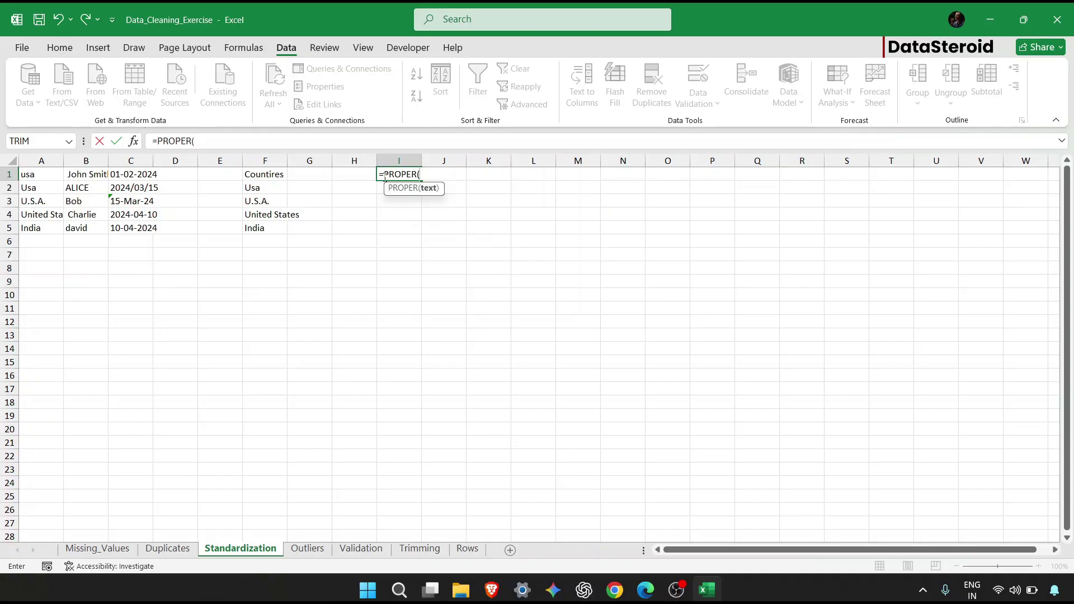
pyautogui.click(102, 176)
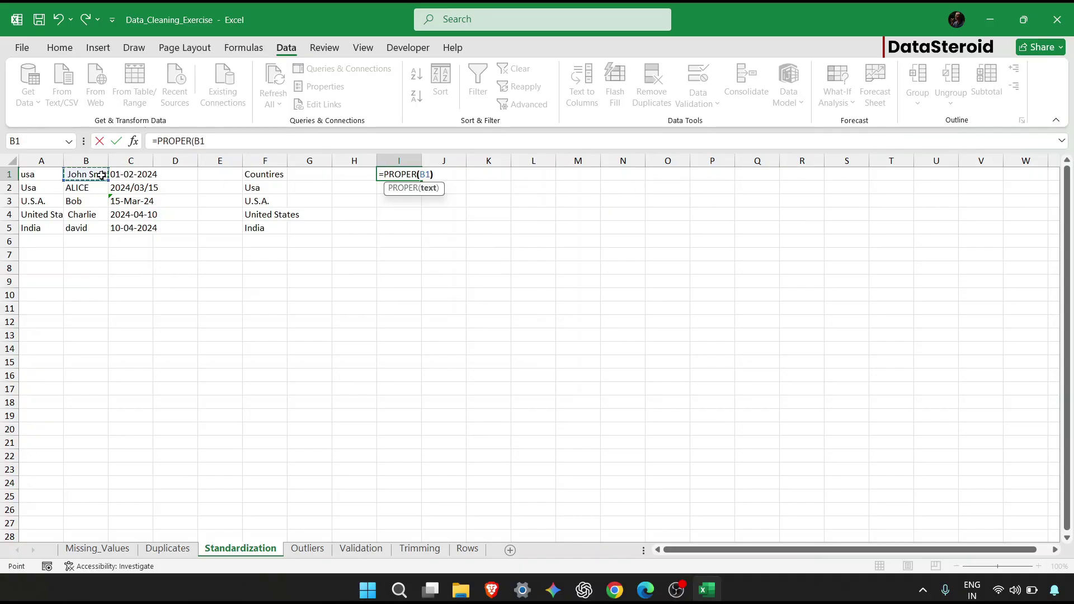
pyautogui.press('Return')
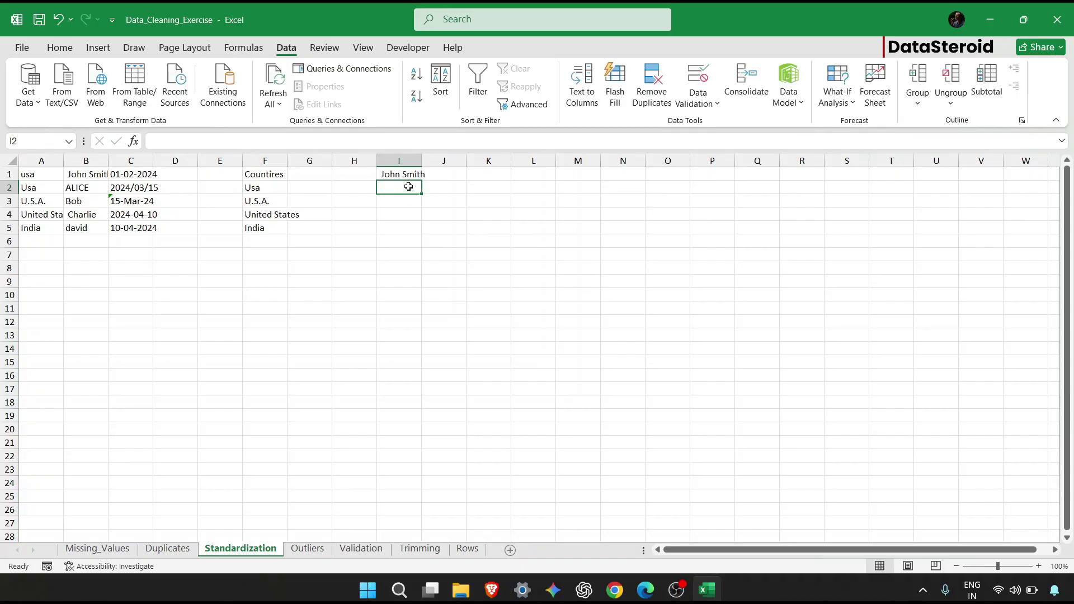
pyautogui.click(411, 174)
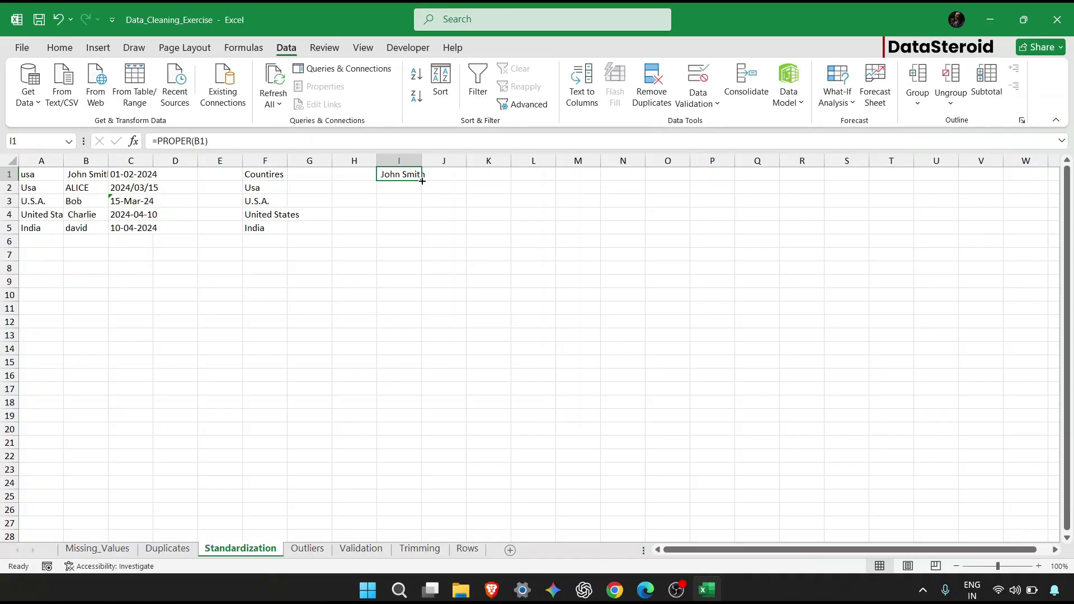
pyautogui.moveTo(422, 181); pyautogui.dragTo(420, 234)
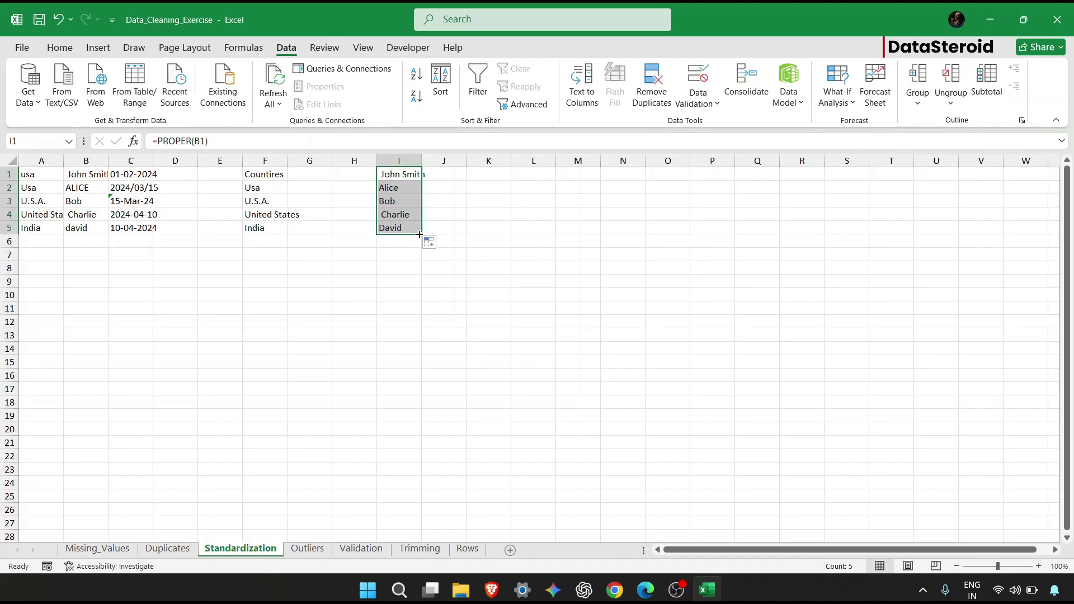
pyautogui.click(392, 218)
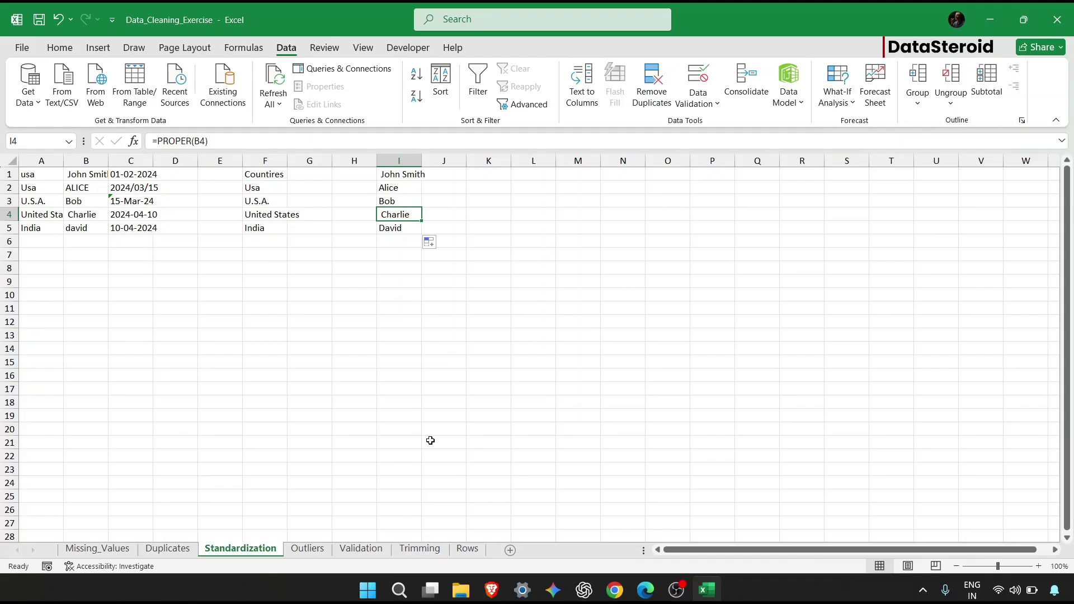
# Paste I1:I5 as values over names B1:B5, then clear the helper column I.
pyautogui.click(413, 175)
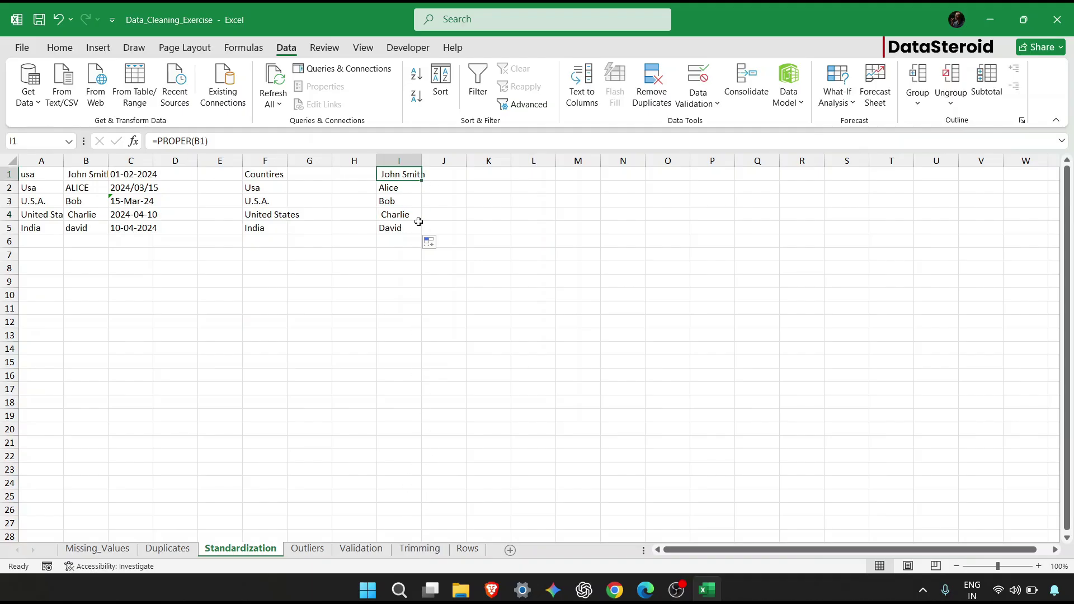
pyautogui.moveTo(419, 222)
pyautogui.mouseDown()
pyautogui.moveTo(427, 239)
pyautogui.moveTo(415, 230)
pyautogui.mouseUp()
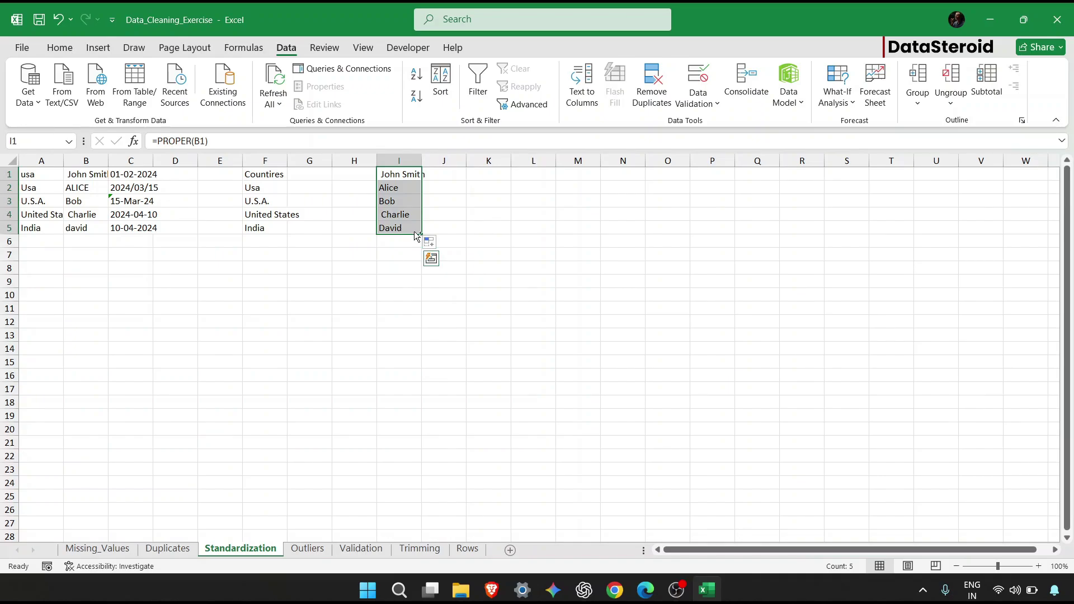
pyautogui.hotkey('ctrl', 'c')
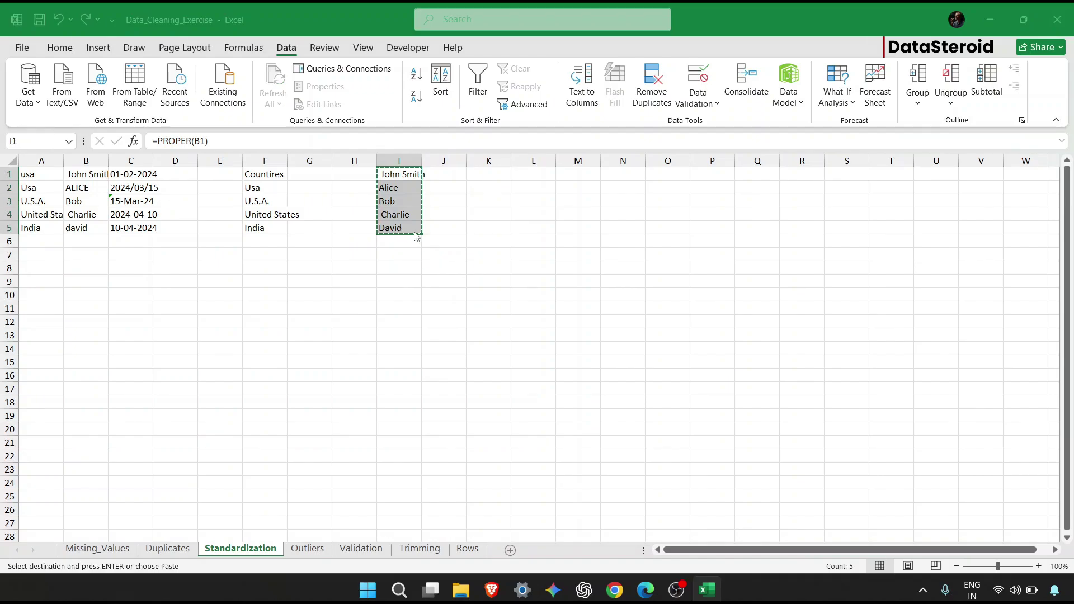
pyautogui.hotkey('ctrl', 'alt', 'v')
pyautogui.press('v')
pyautogui.press('Return')
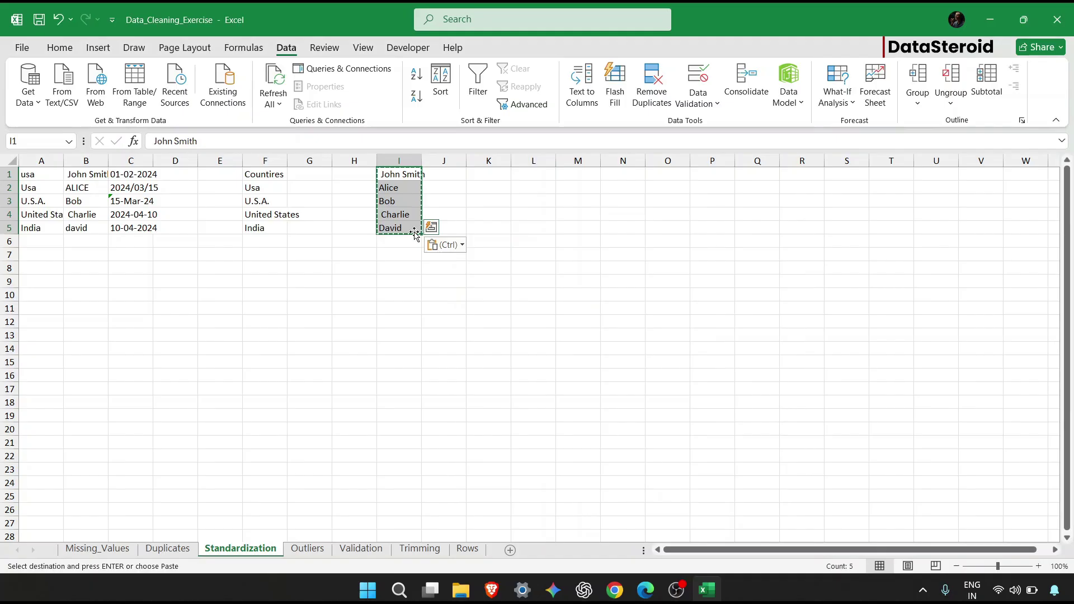
pyautogui.moveTo(80, 174); pyautogui.dragTo(80, 226)
pyautogui.hotkey('ctrl', 'v')
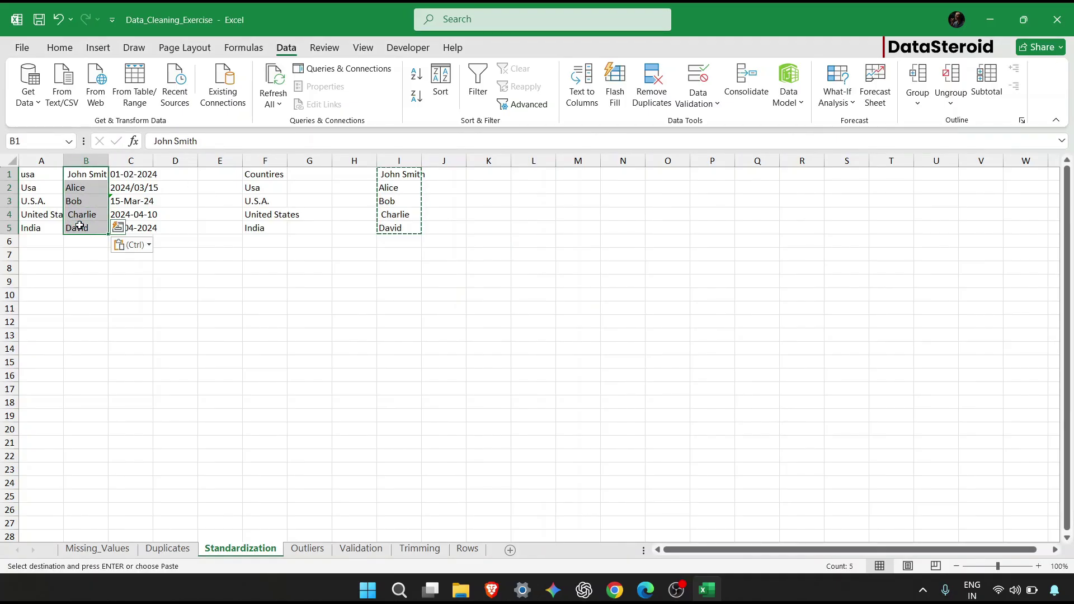
pyautogui.moveTo(415, 175); pyautogui.dragTo(413, 232)
pyautogui.press('Delete')
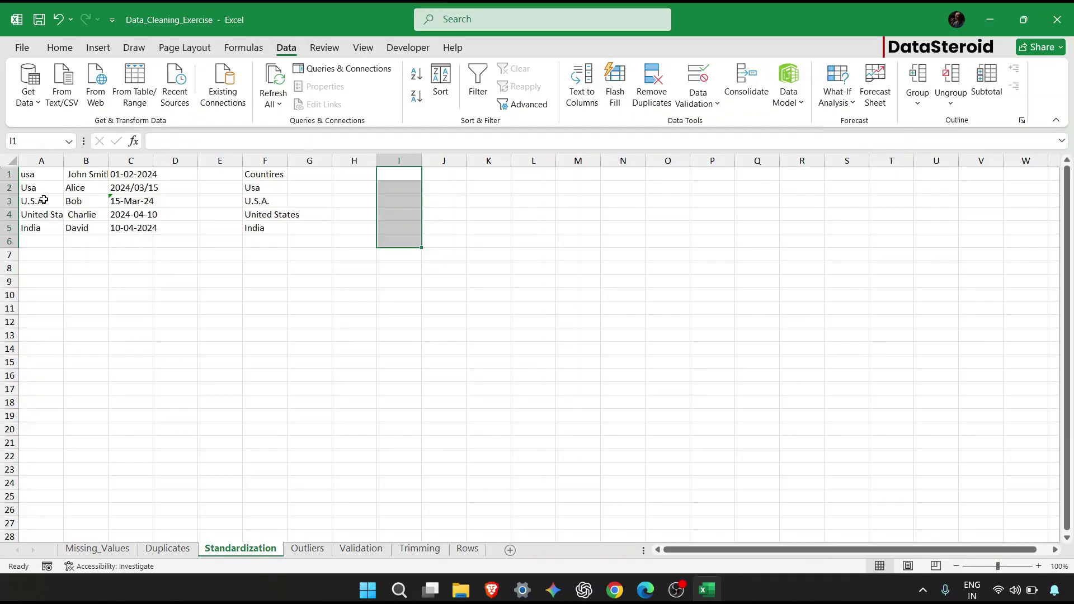
# Enter =TEXT(DATEVALUE(C1),"dd-mm-yyyy") in H1, displaying 01-02-2024.
pyautogui.click(147, 174)
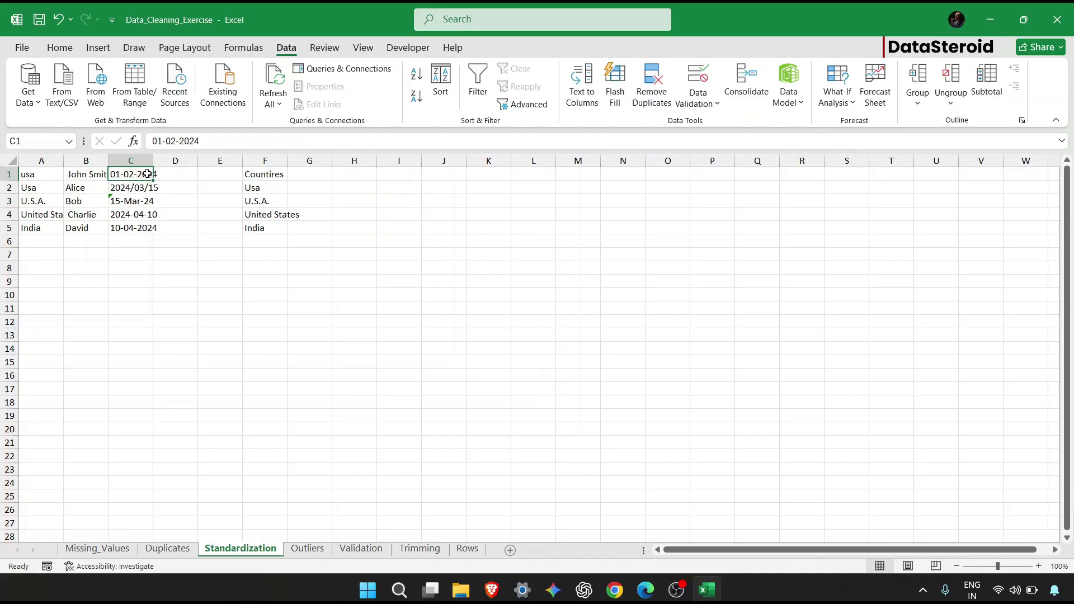
pyautogui.click(147, 189)
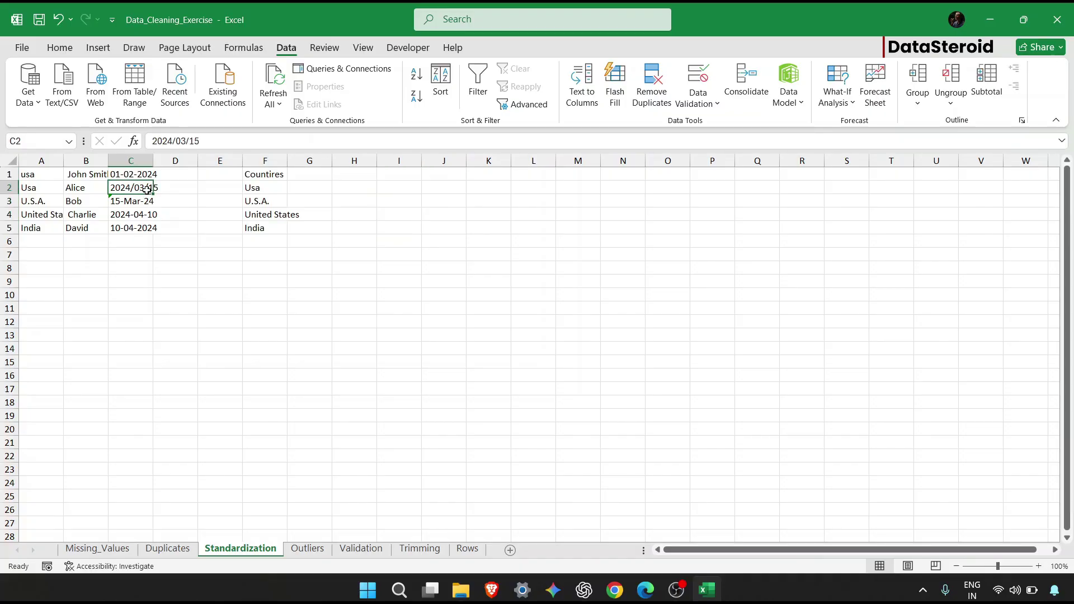
pyautogui.click(350, 175)
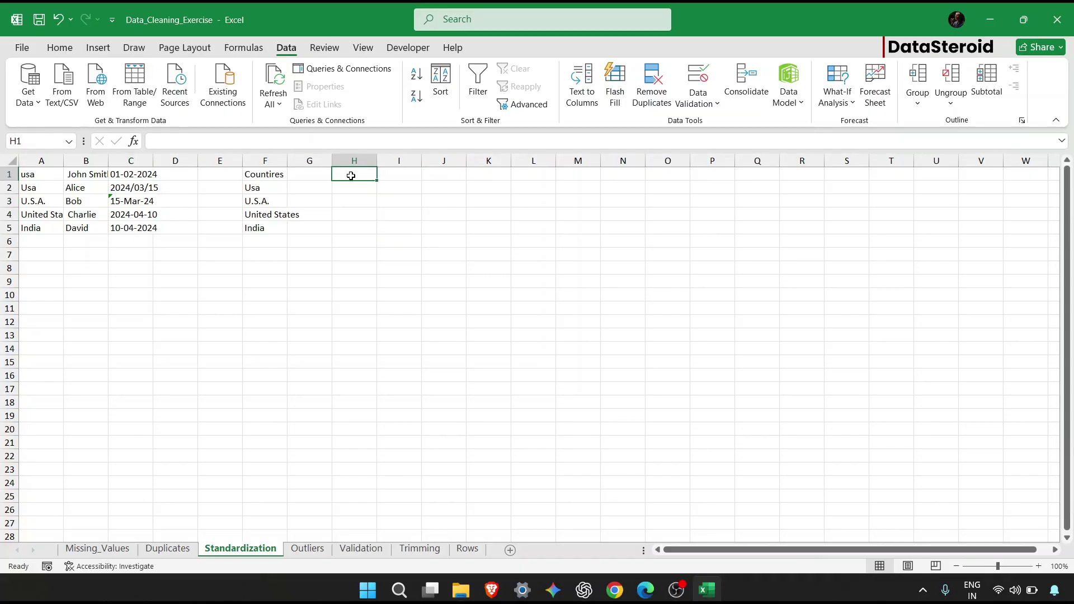
pyautogui.write('=')
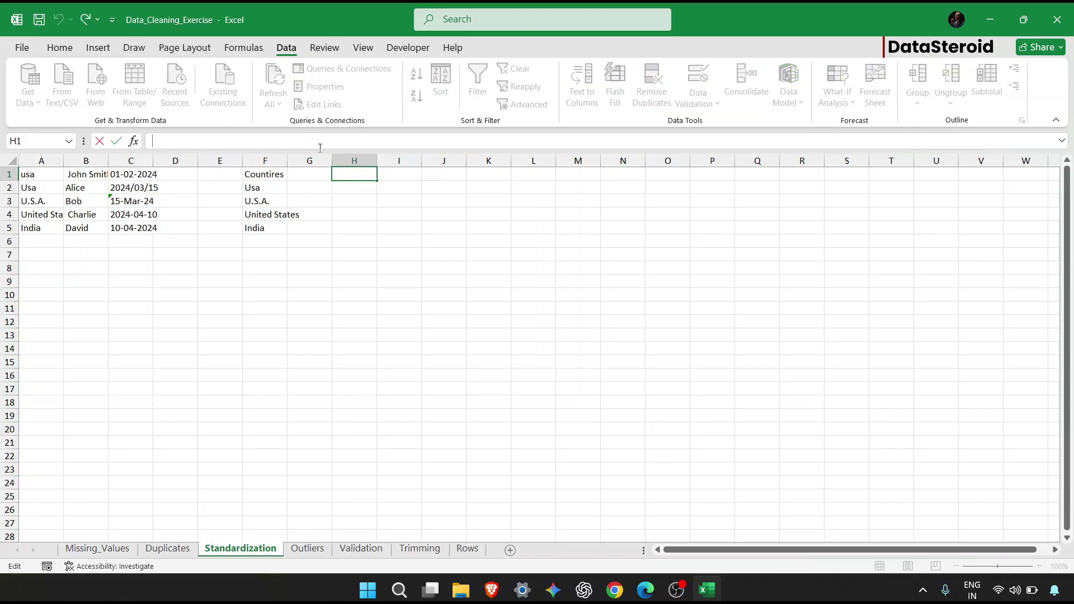
pyautogui.write('tex')
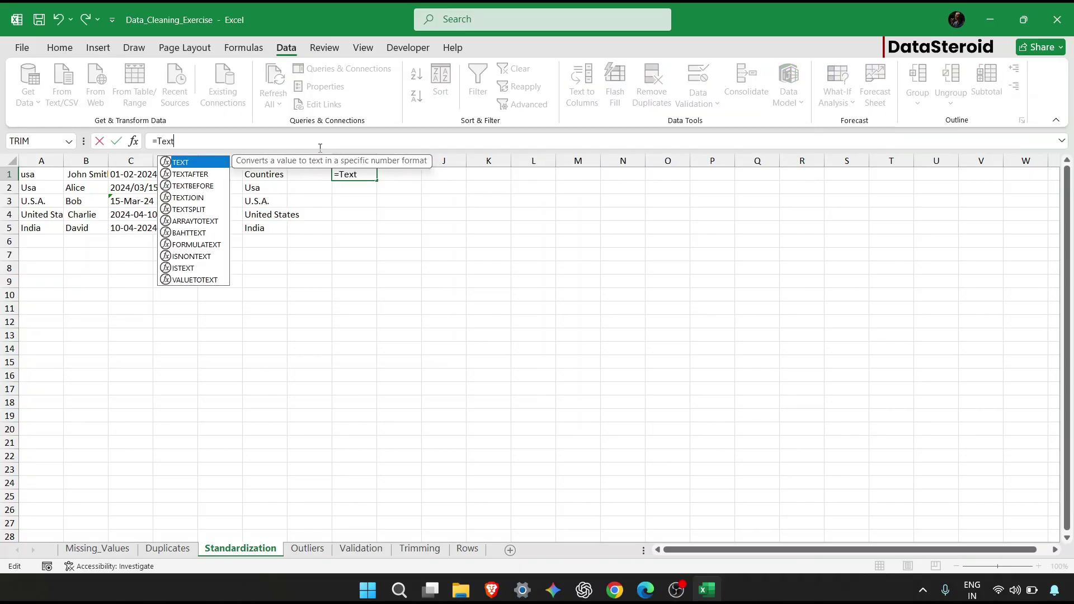
pyautogui.press('Tab')
pyautogui.write('dat')
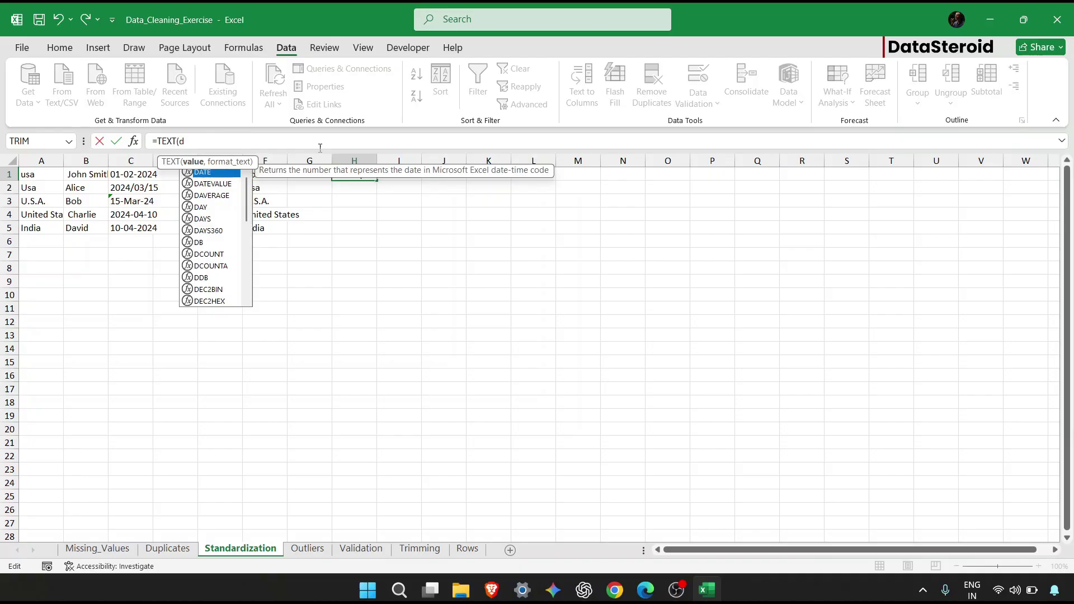
pyautogui.press('BackSpace')
pyautogui.press('Tab')
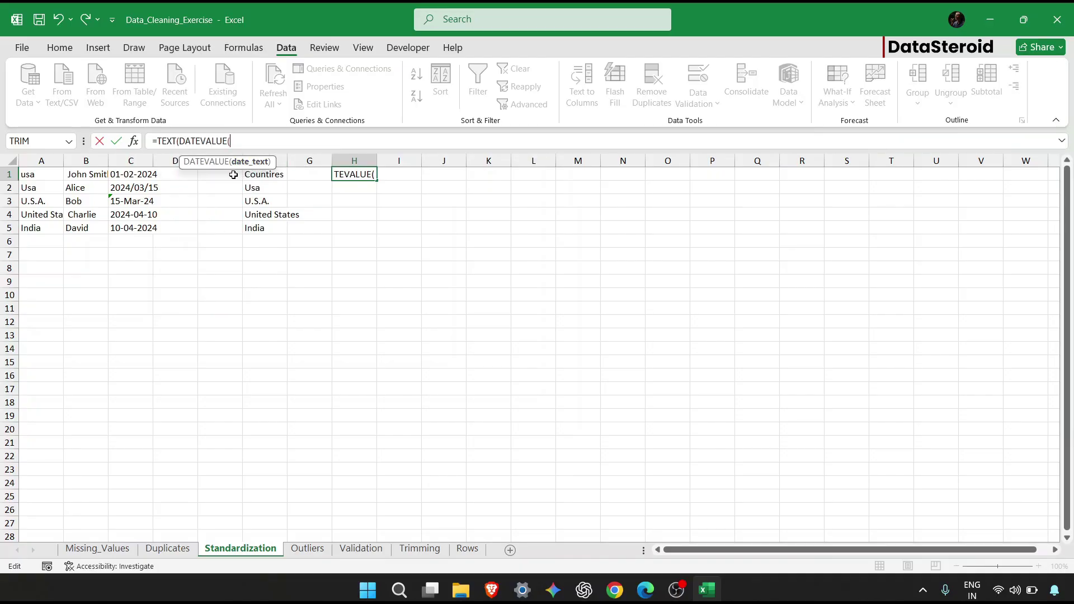
pyautogui.click(134, 170)
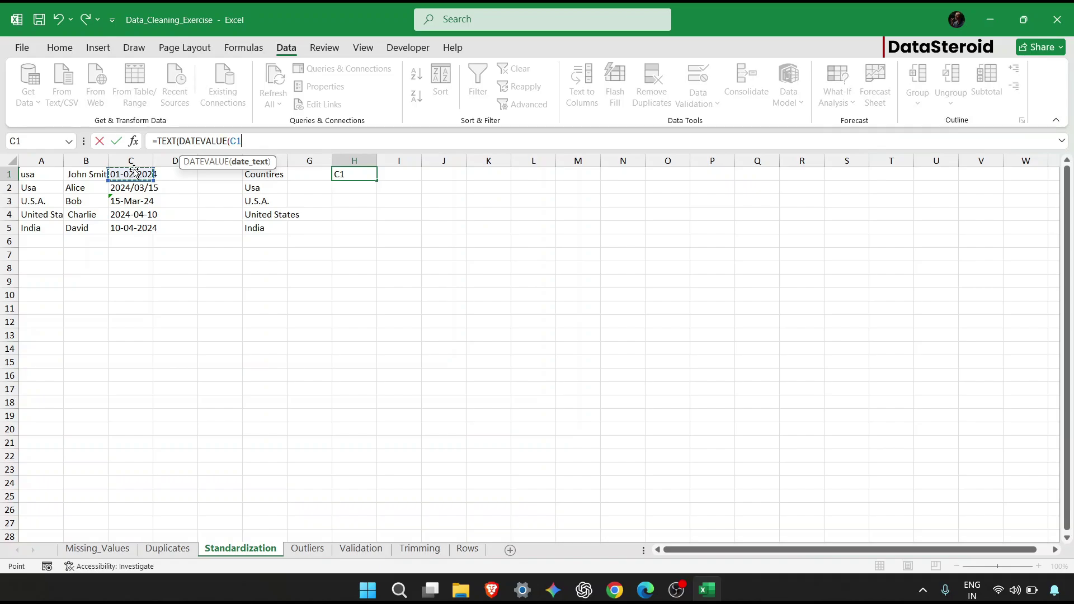
pyautogui.write(',')
pyautogui.press('BackSpace')
pyautogui.write('),')
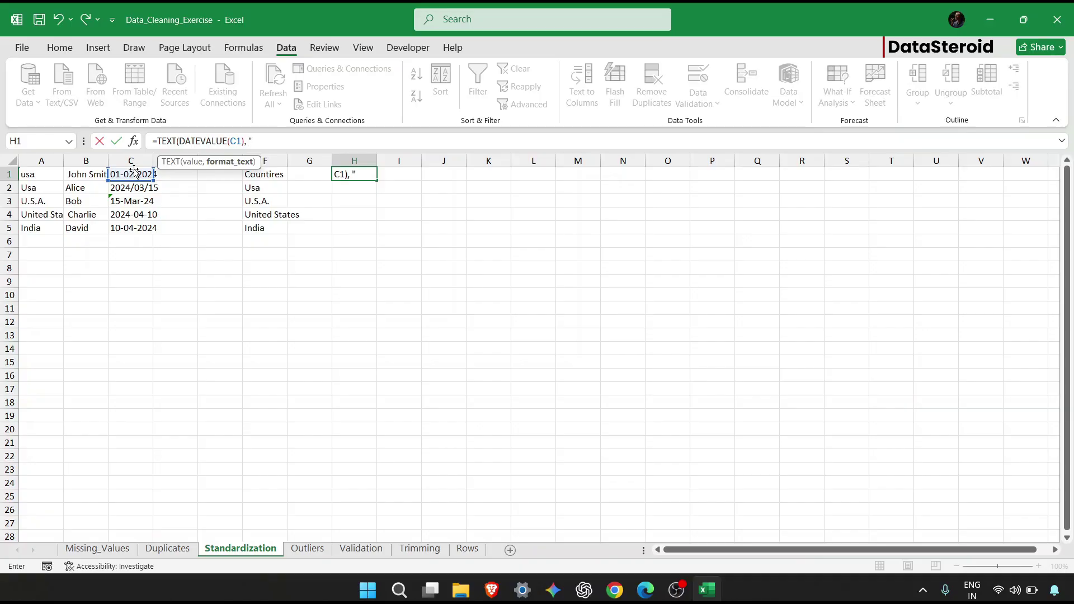
pyautogui.write('-mm-yyyy")')
pyautogui.press('Return')
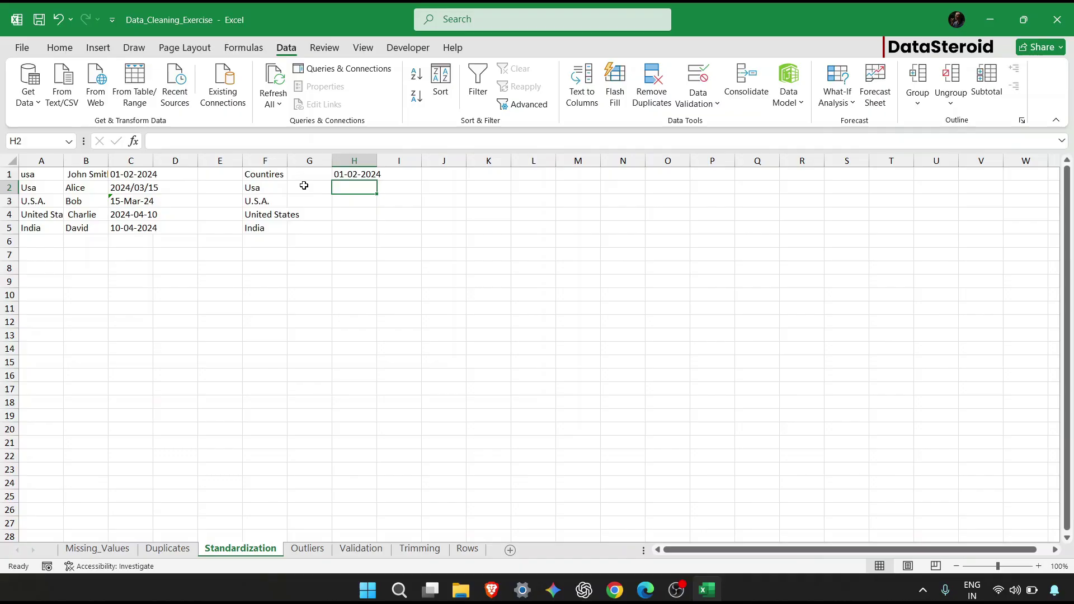
# Fill the H1 date formula down to H5 and widen column H to show the dates.
pyautogui.click(348, 174)
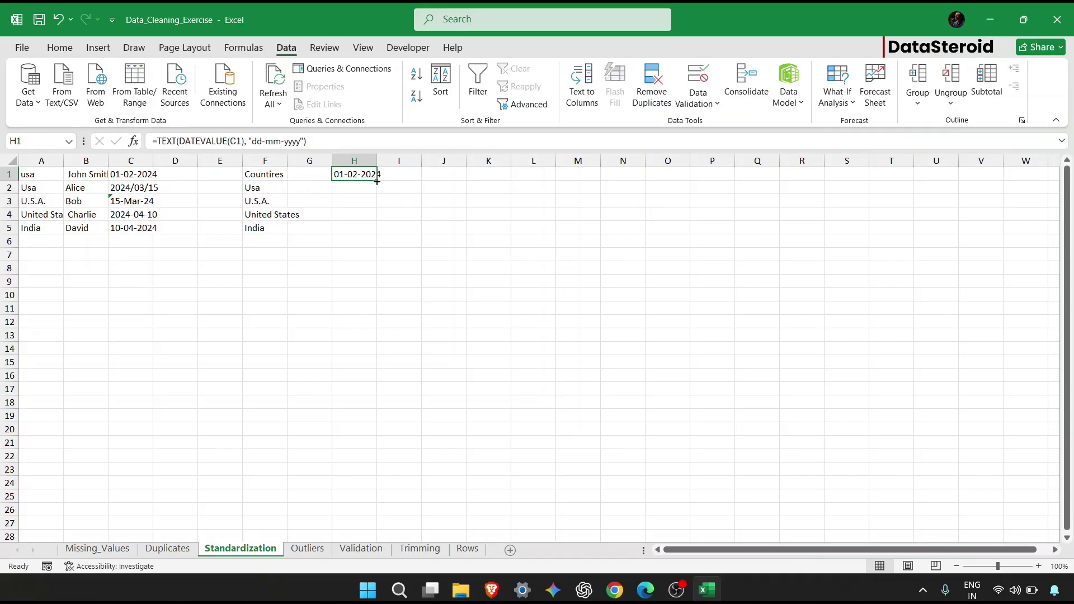
pyautogui.moveTo(382, 181); pyautogui.dragTo(378, 234)
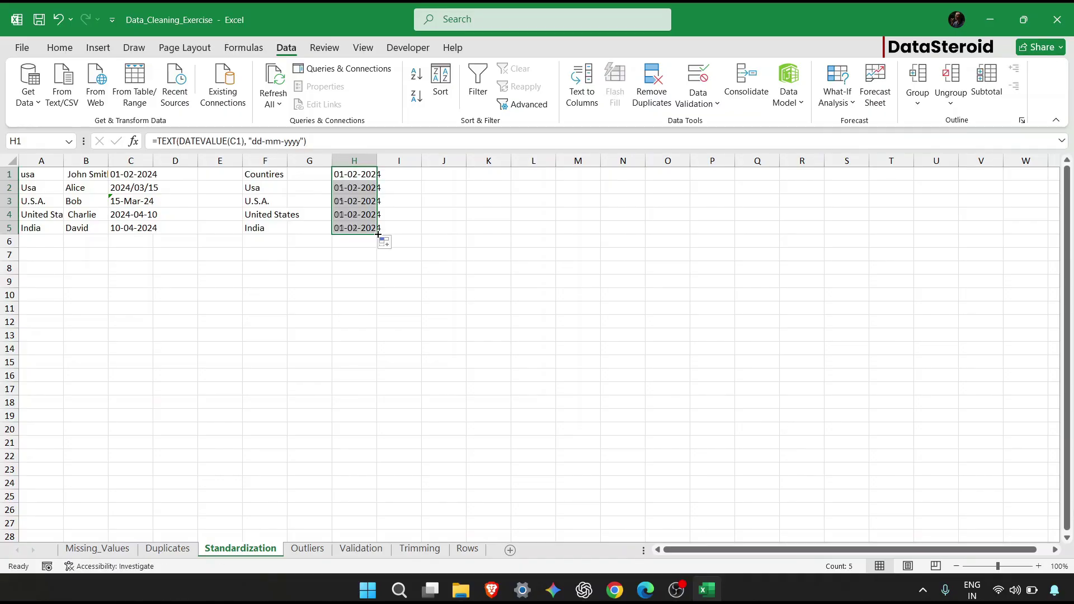
pyautogui.click(356, 210)
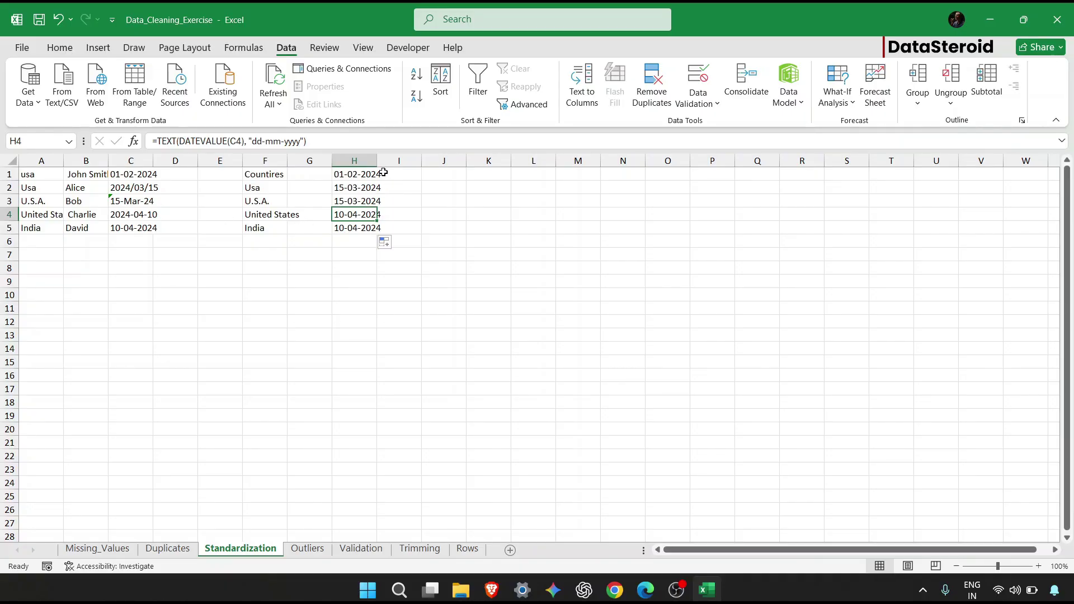
pyautogui.moveTo(378, 164); pyautogui.dragTo(379, 226)
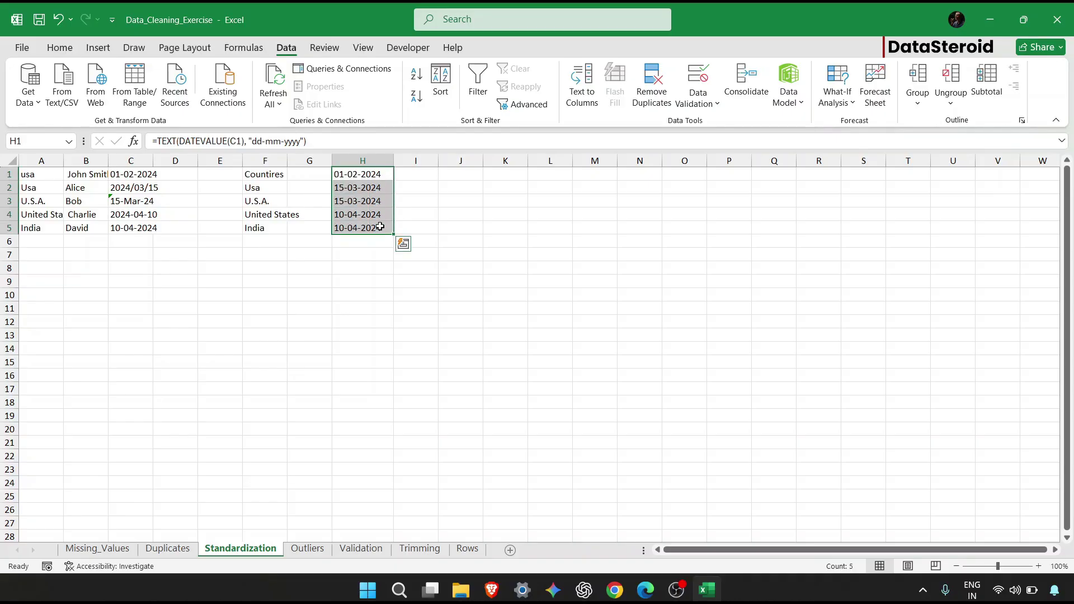
# Copy H1:H5 and paste it back as values only.
pyautogui.hotkey('ctrl', 'c')
pyautogui.hotkey('ctrl', 'alt', 'v')
pyautogui.press('Down')
pyautogui.press('Down')
pyautogui.press('Down')
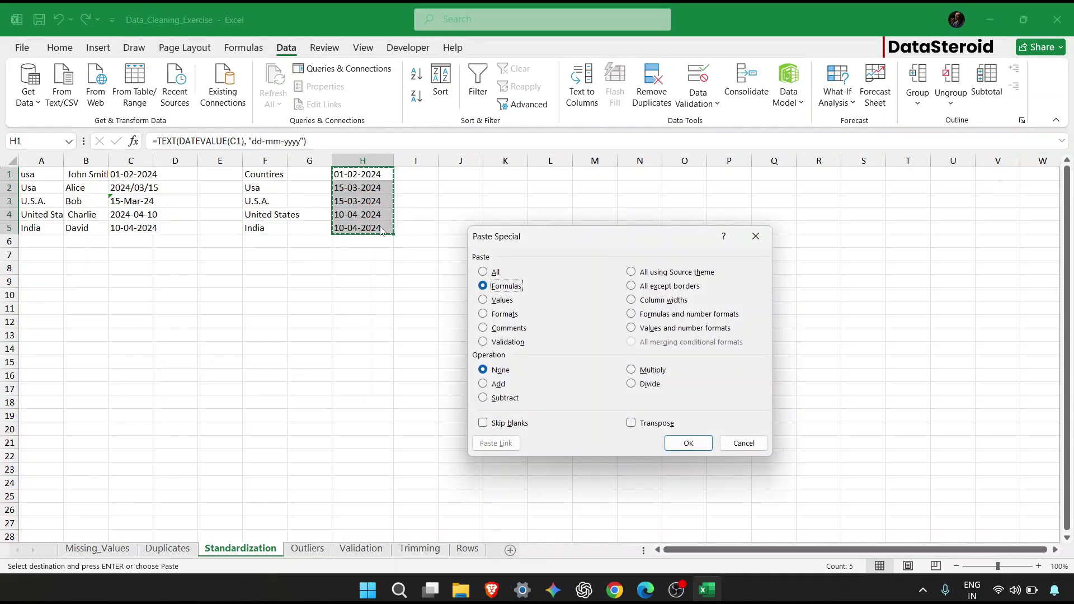
pyautogui.press('Return')
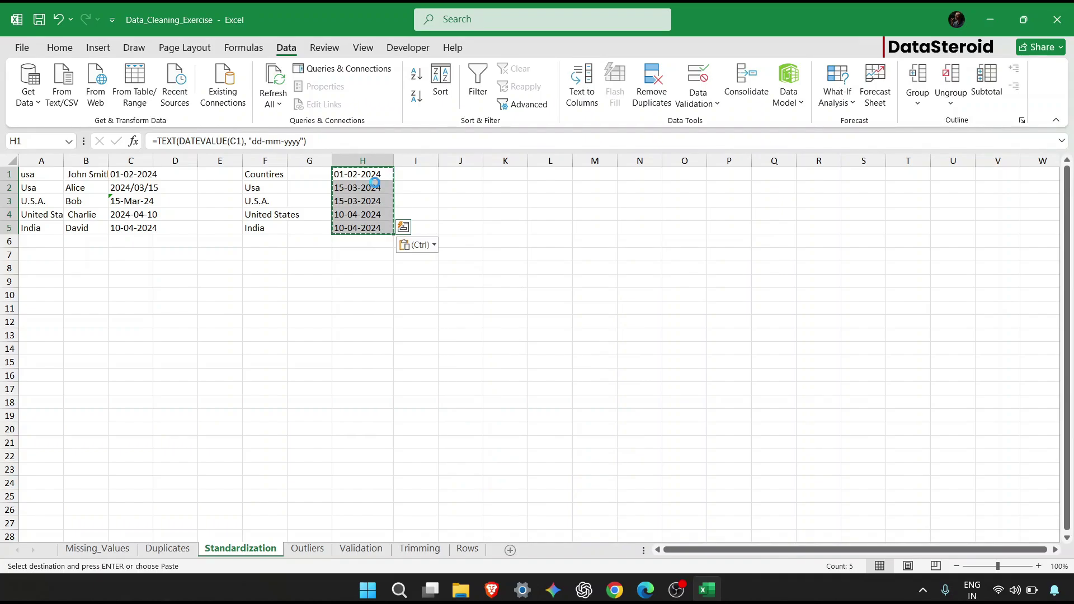
pyautogui.hotkey('ctrl', 'alt', 'v')
pyautogui.press('Down')
pyautogui.press('Down')
pyautogui.press('Return')
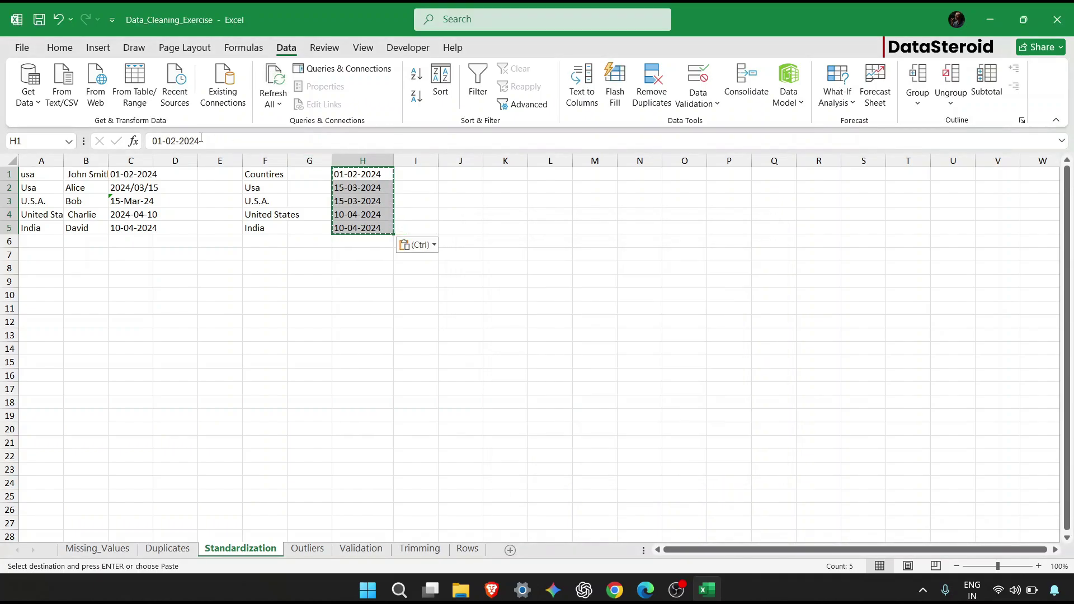
# Paste the dd-mm-yyyy dates over C1:C5 and clear helper columns F through H.
pyautogui.moveTo(129, 174); pyautogui.dragTo(129, 227)
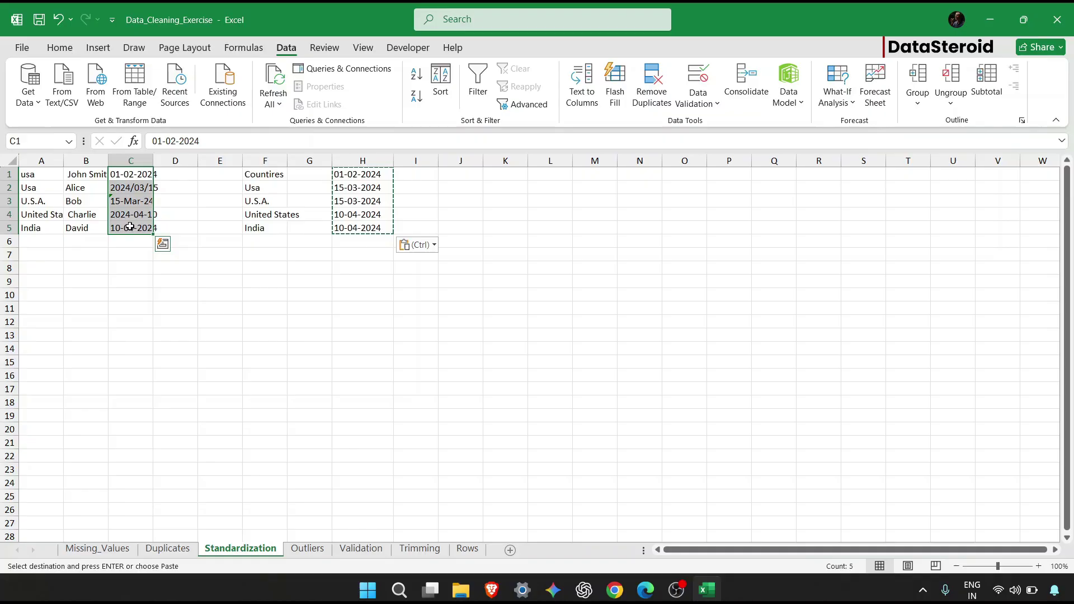
pyautogui.hotkey('ctrl', 'v')
pyautogui.moveTo(270, 174); pyautogui.dragTo(363, 239)
pyautogui.press('Delete')
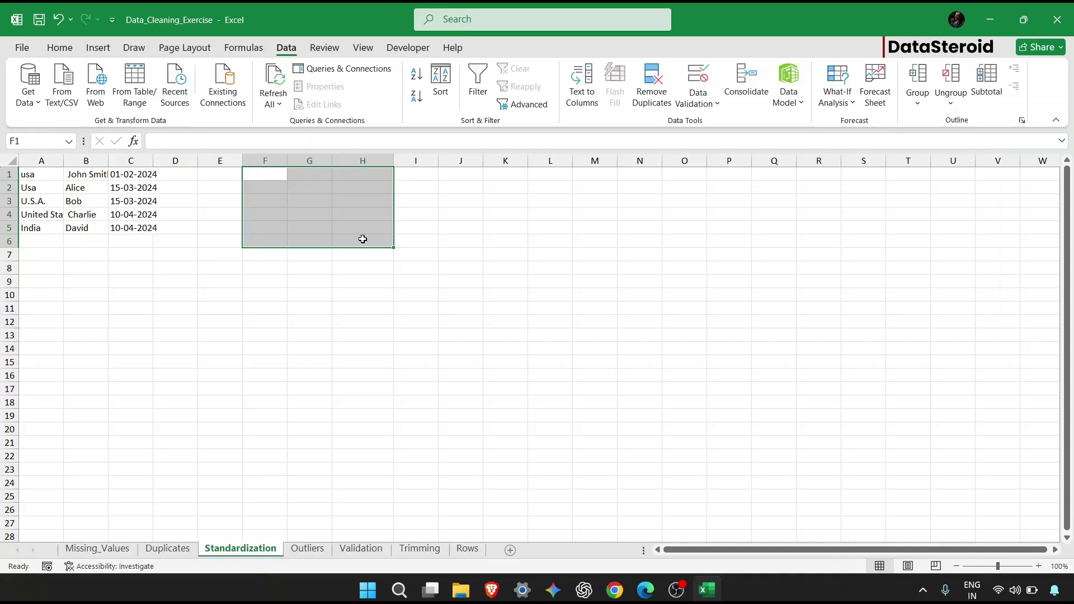
# Open the Outliers sheet with IDs 301–305, prices and products.
pyautogui.click(308, 549)
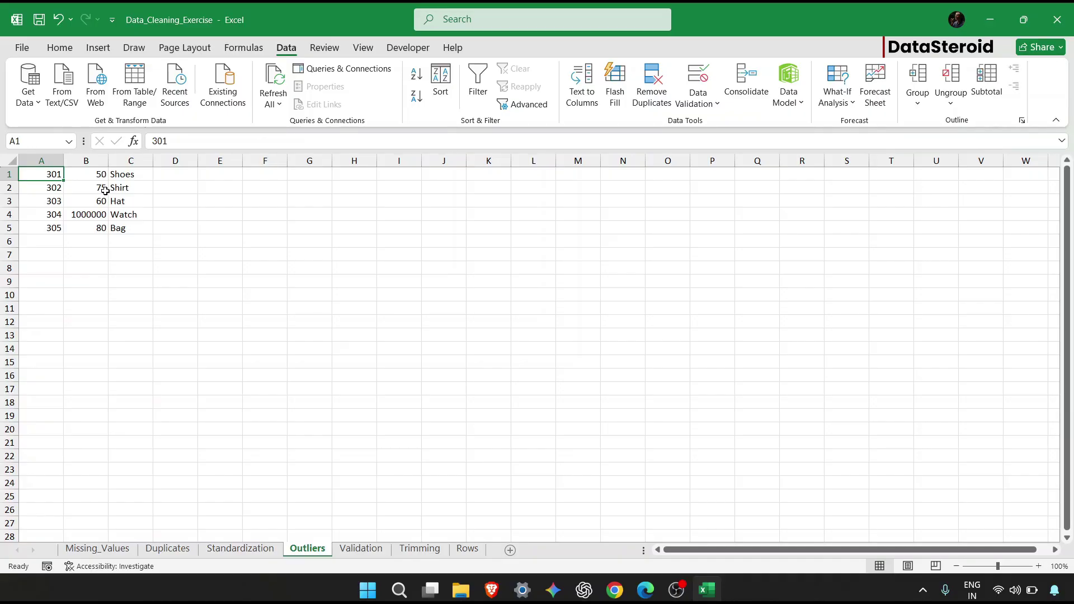
# Select all of column B holding the prices.
pyautogui.moveTo(93, 175); pyautogui.dragTo(44, 459)
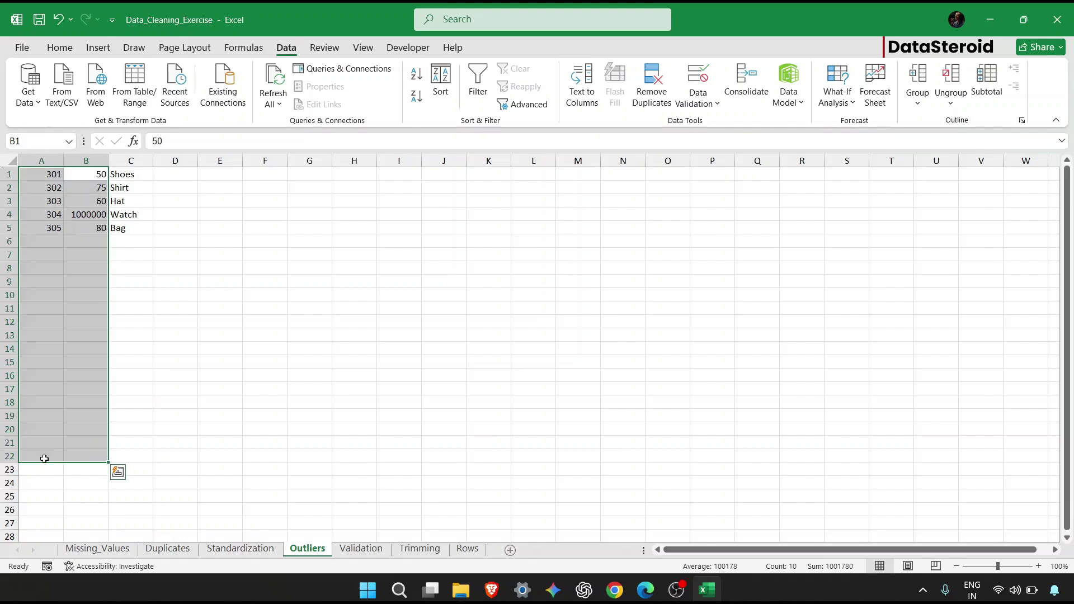
pyautogui.click(176, 375)
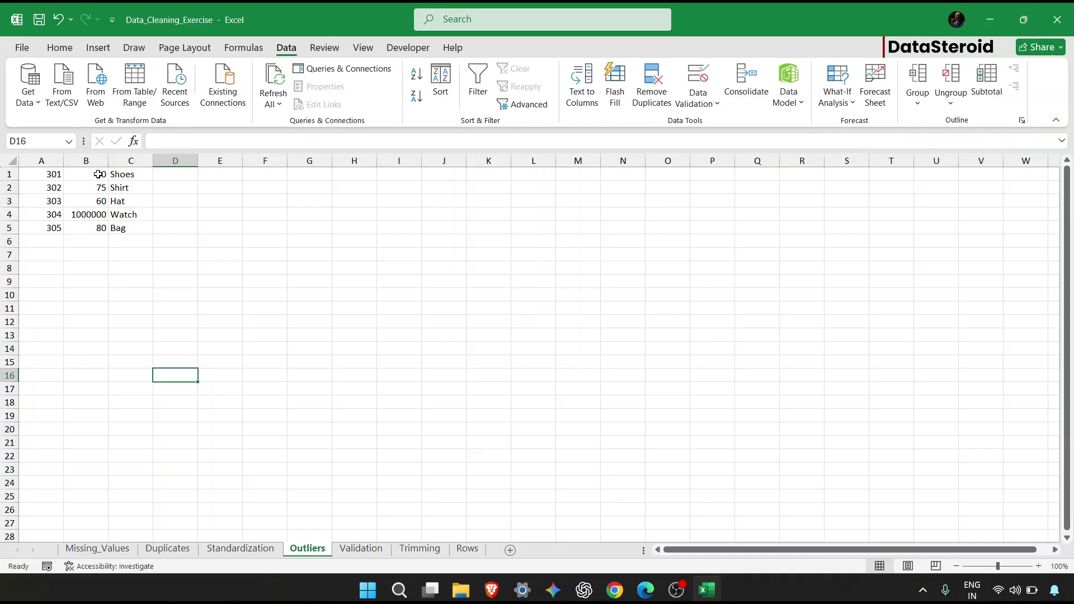
pyautogui.moveTo(98, 174); pyautogui.dragTo(96, 228)
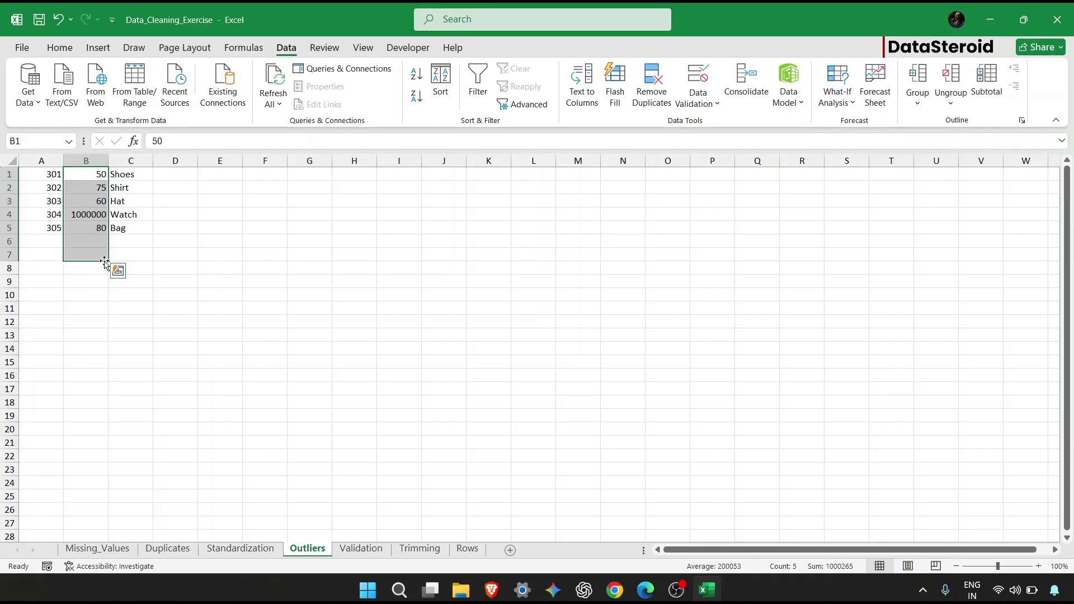
pyautogui.click(83, 156)
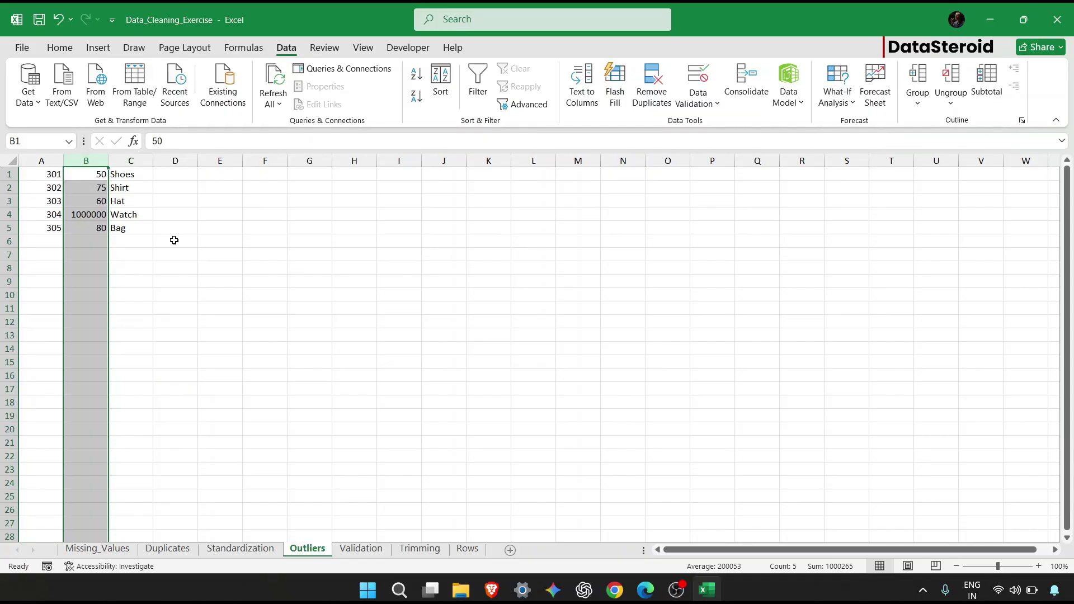
# Apply a Greater Than 200 highlight rule with Light Red Fill and Dark Red Text.
pyautogui.click(60, 47)
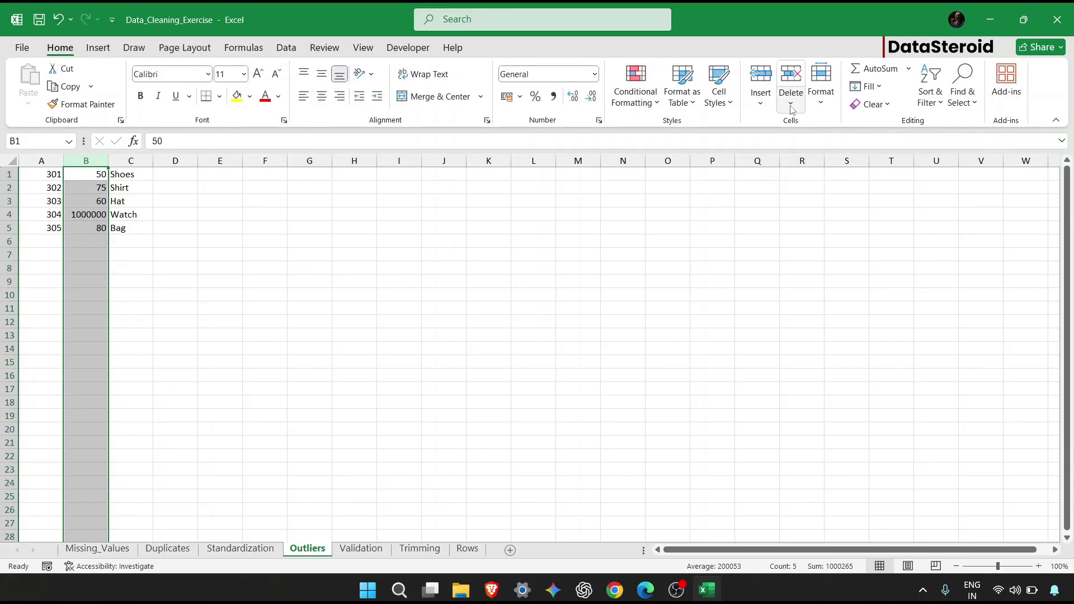
pyautogui.click(632, 112)
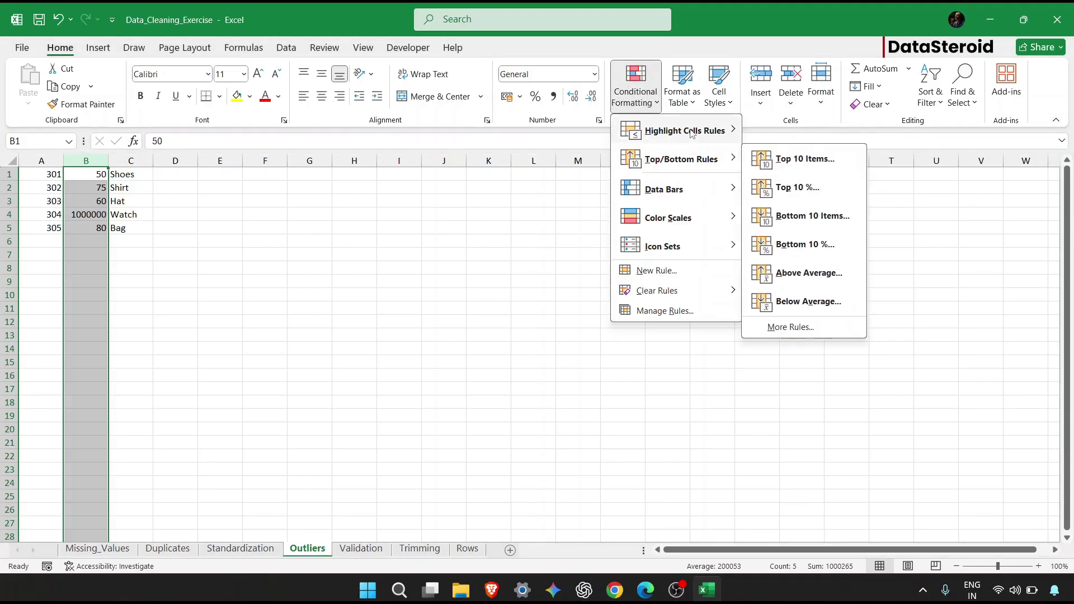
pyautogui.moveTo(693, 130)
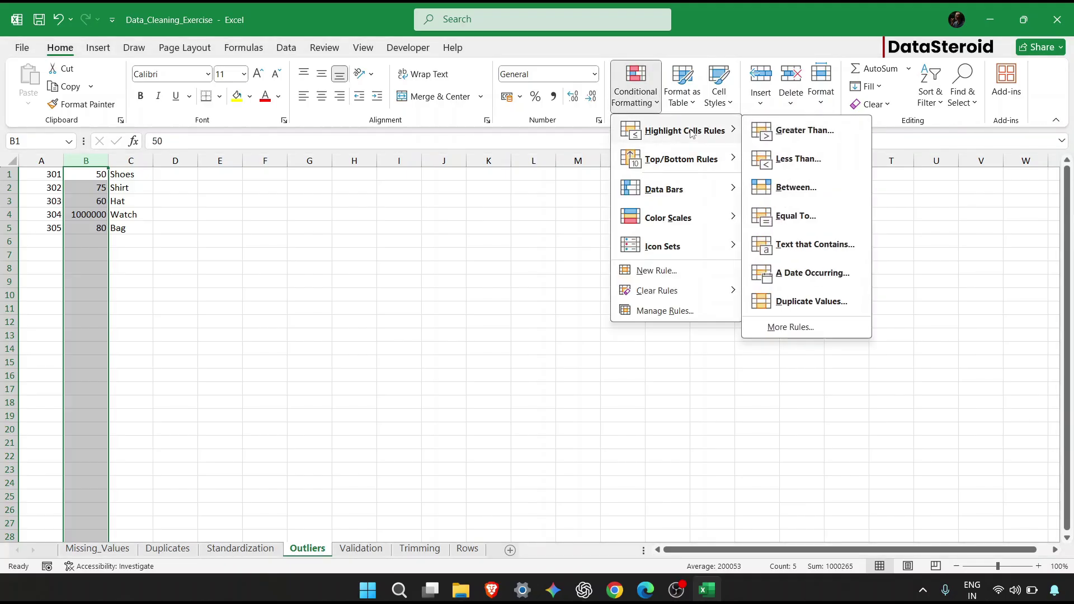
pyautogui.click(832, 131)
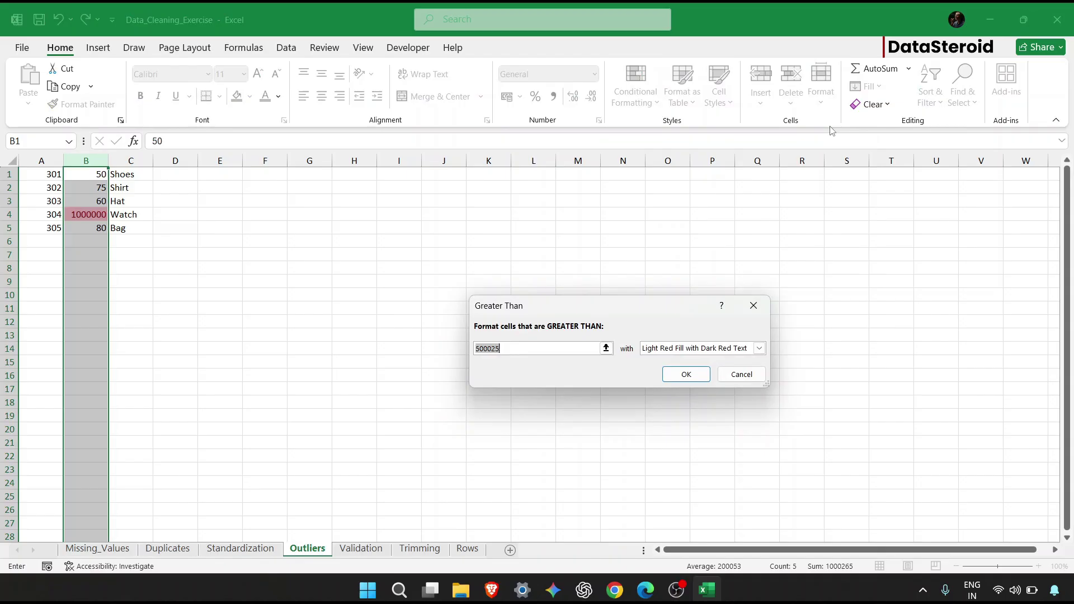
pyautogui.press('BackSpace')
pyautogui.write('200')
pyautogui.press('Return')
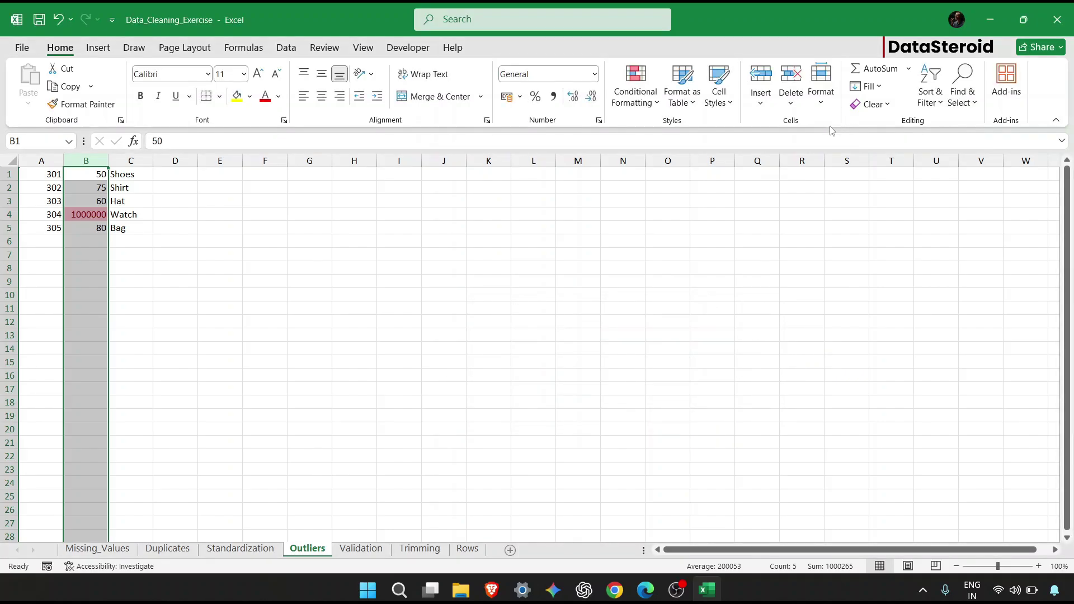
# Correct B4's outlier from 1000000 to 100, then go to the Validation sheet.
pyautogui.click(313, 255)
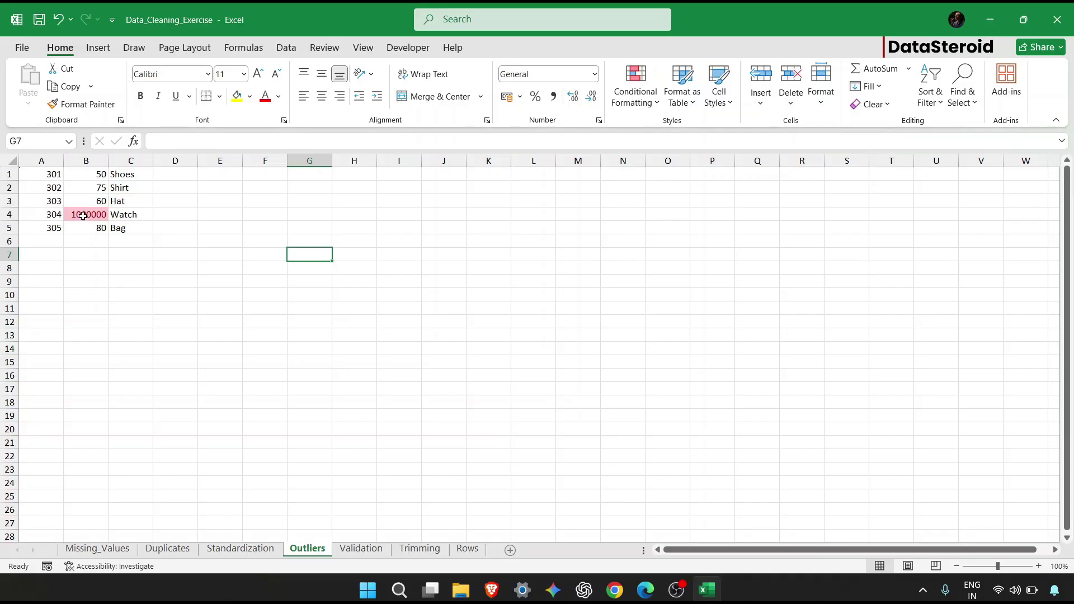
pyautogui.doubleClick(82, 216)
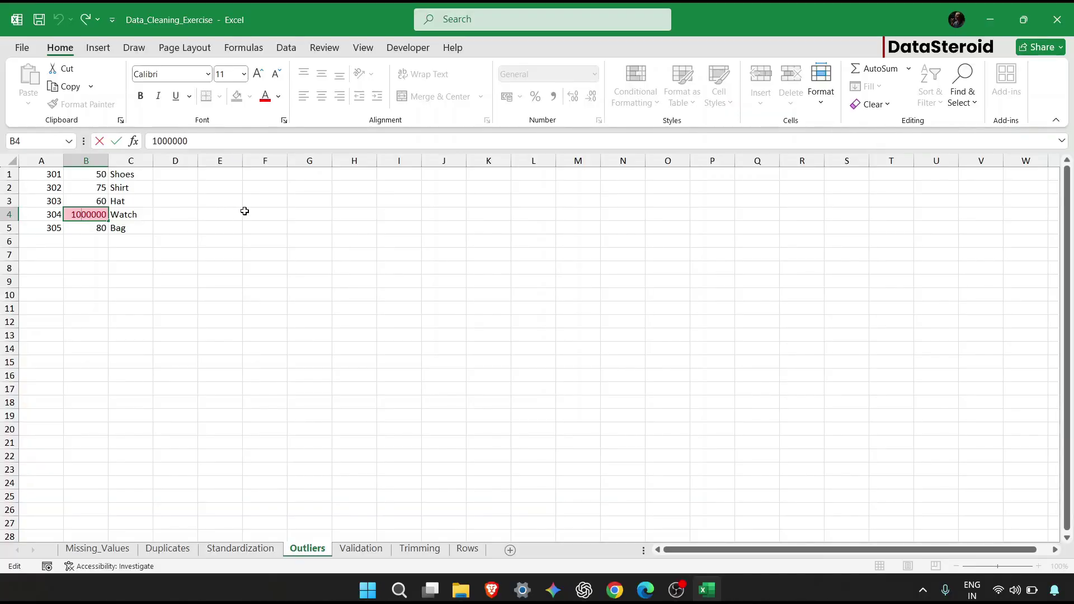
pyautogui.write('.')
pyautogui.press('Return')
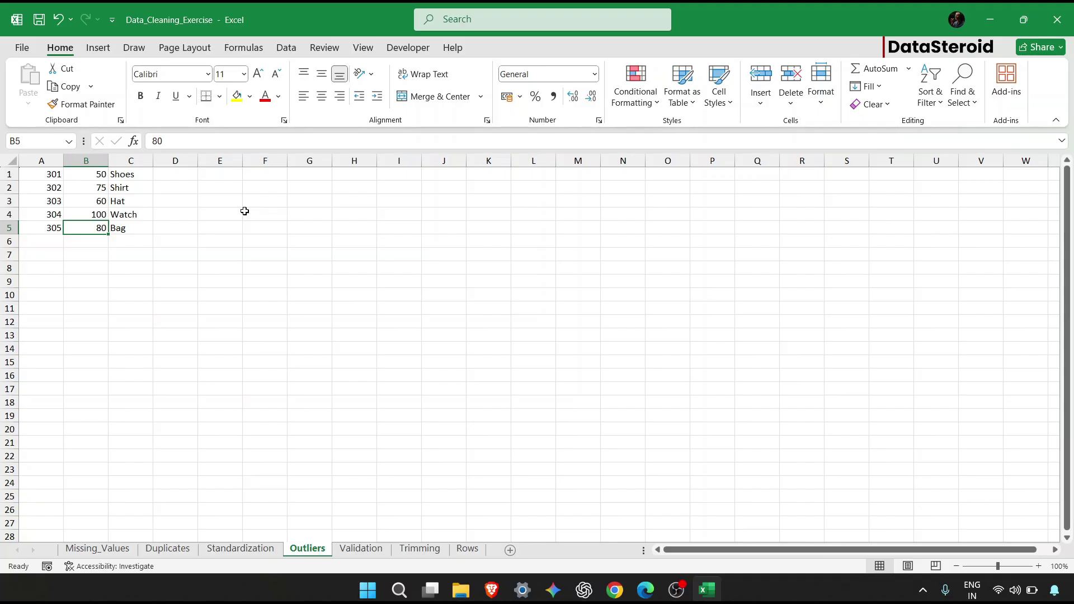
pyautogui.click(344, 555)
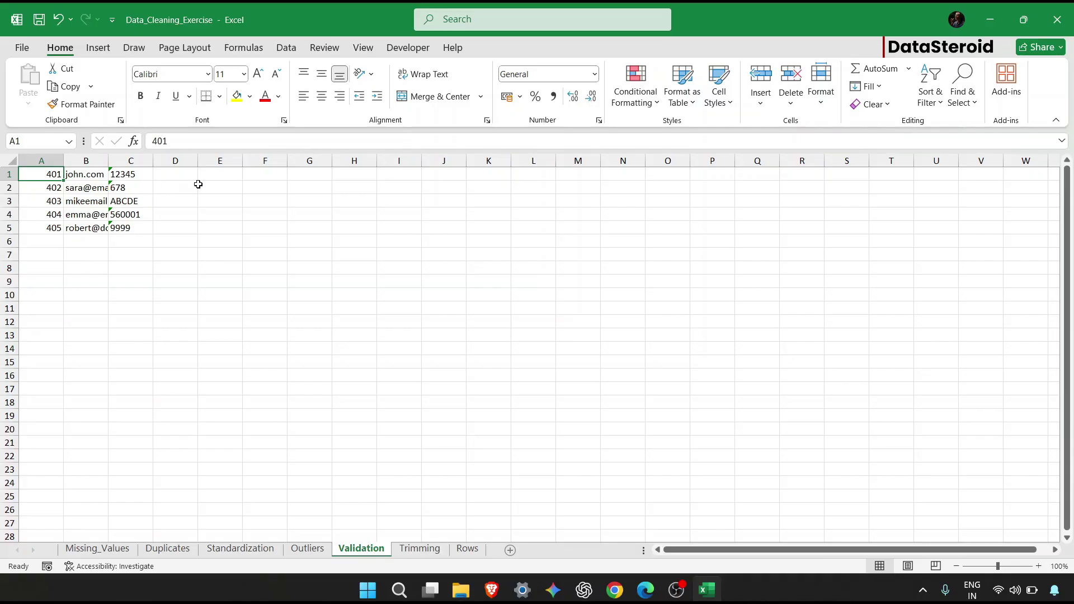
# Insert a blank row 1 and enter headers Sr. NO, Emails, Pincode and Email Validity.
pyautogui.rightClick(8, 174)
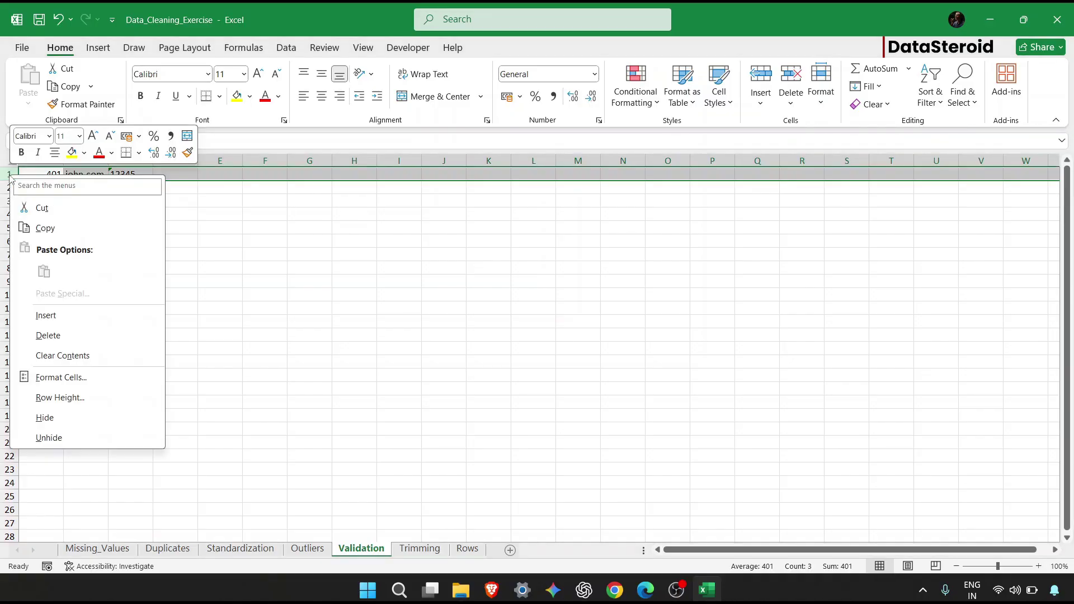
pyautogui.click(82, 323)
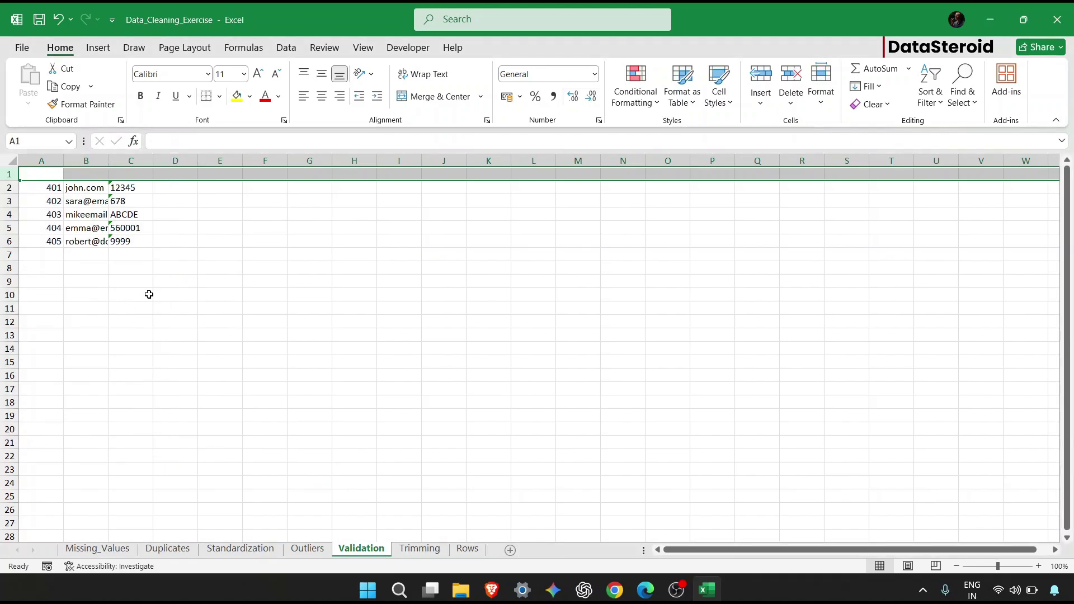
pyautogui.click(59, 174)
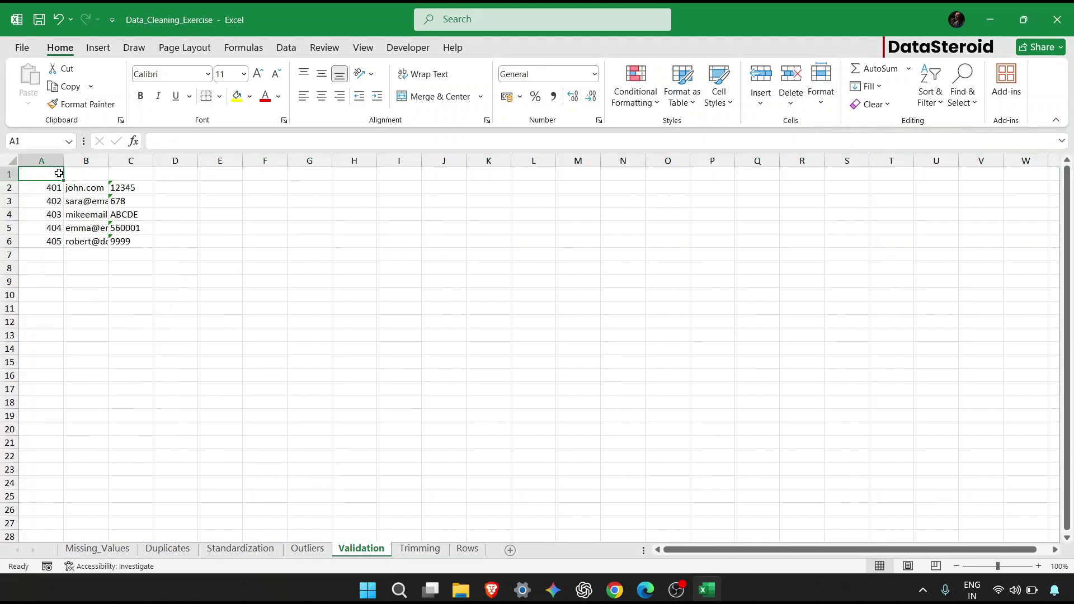
pyautogui.write('Sr. NO')
pyautogui.press('Tab')
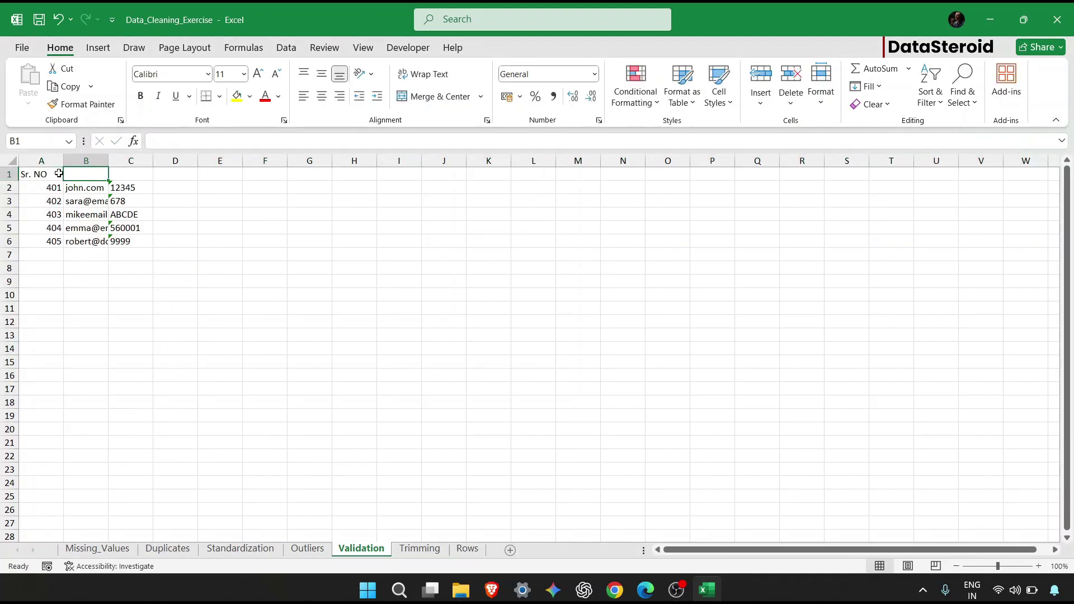
pyautogui.write('Emai')
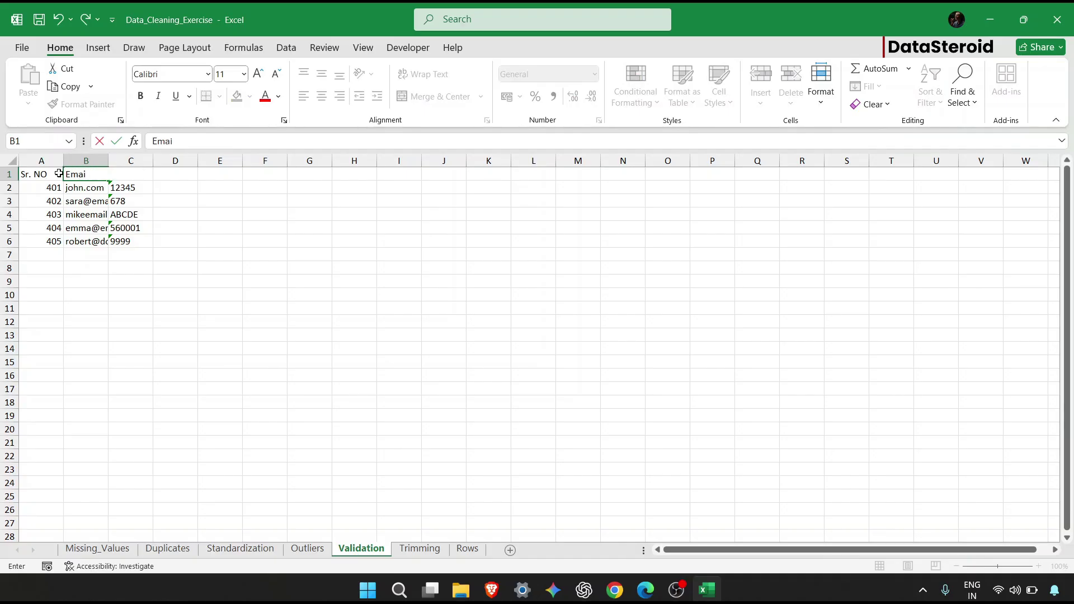
pyautogui.write('ls')
pyautogui.press('Tab')
pyautogui.write('Pincode')
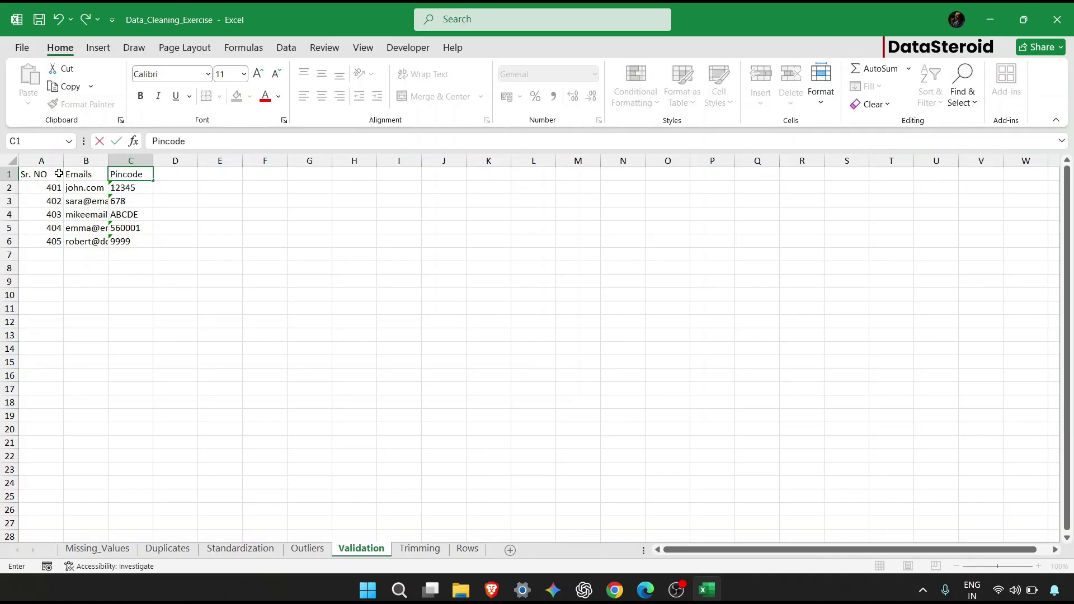
pyautogui.press('Tab')
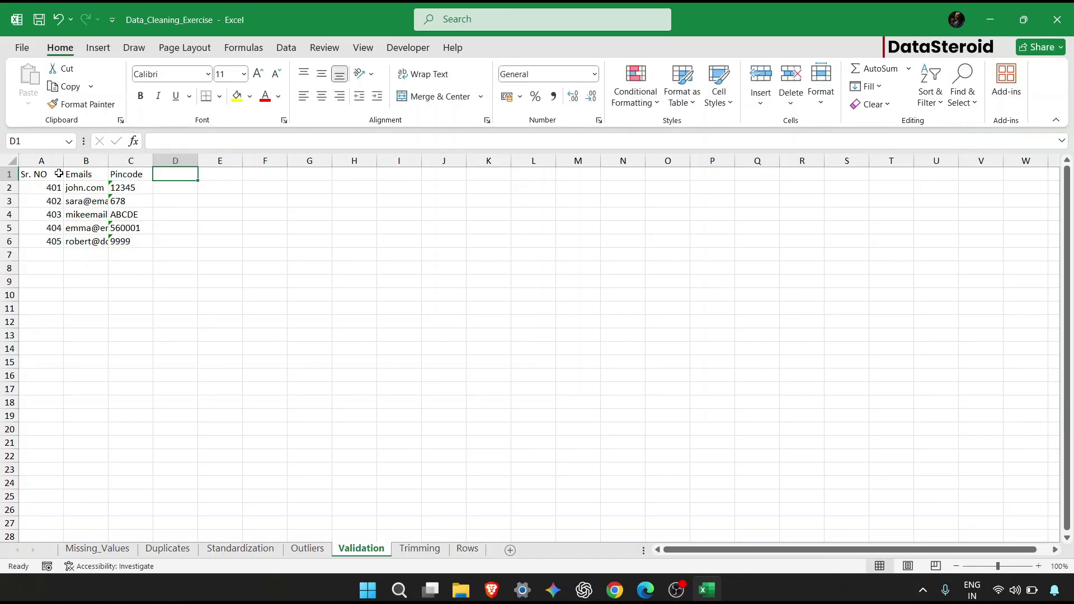
pyautogui.write('Email Va')
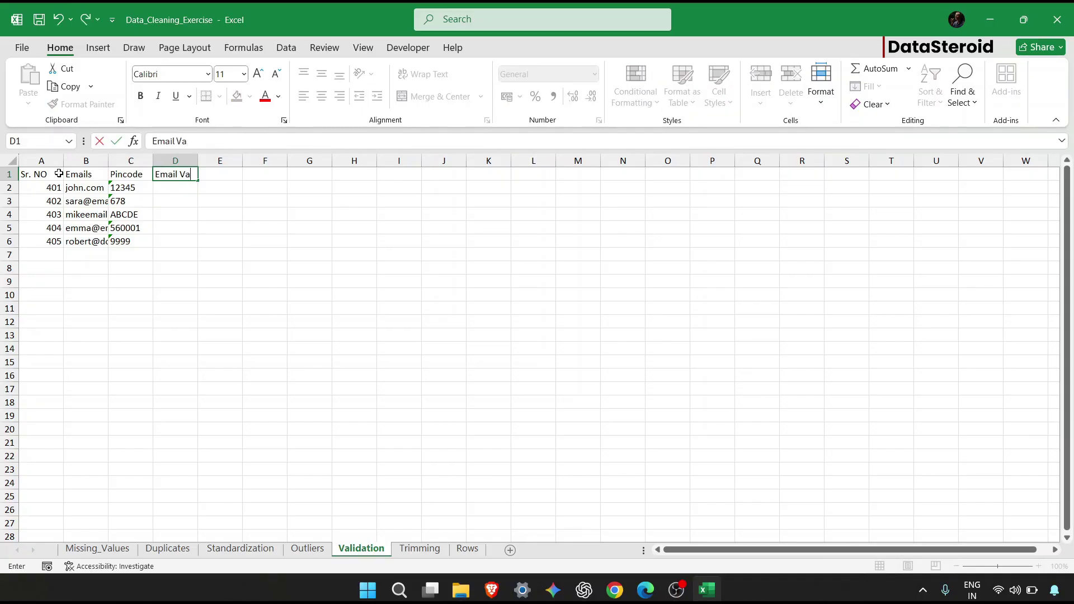
pyautogui.write('lidity')
pyautogui.press('Tab')
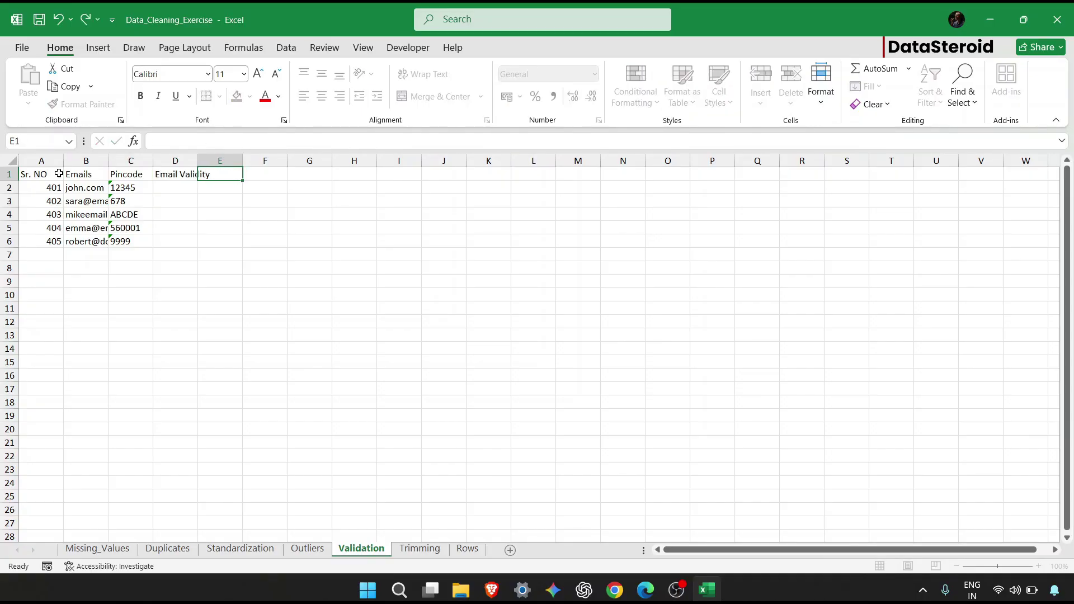
# Add the Pin Validity header in E1 and widen column D to fit Email Validity.
pyautogui.write('PinVa')
pyautogui.press('BackSpace')
pyautogui.press('BackSpace')
pyautogui.write('Validity')
pyautogui.press('Return')
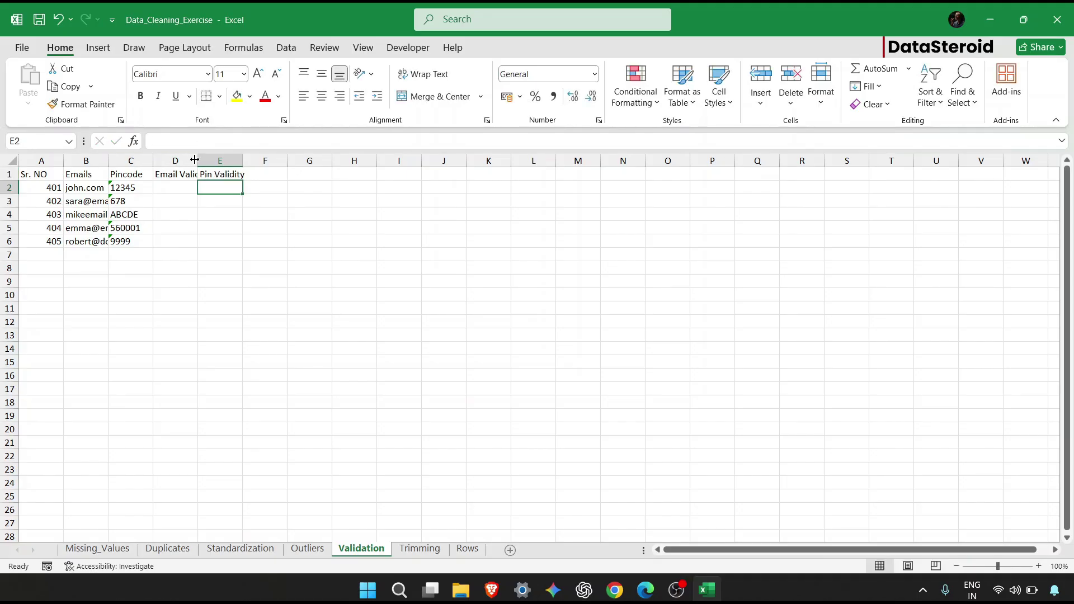
pyautogui.moveTo(198, 161); pyautogui.dragTo(304, 161)
pyautogui.click(200, 185)
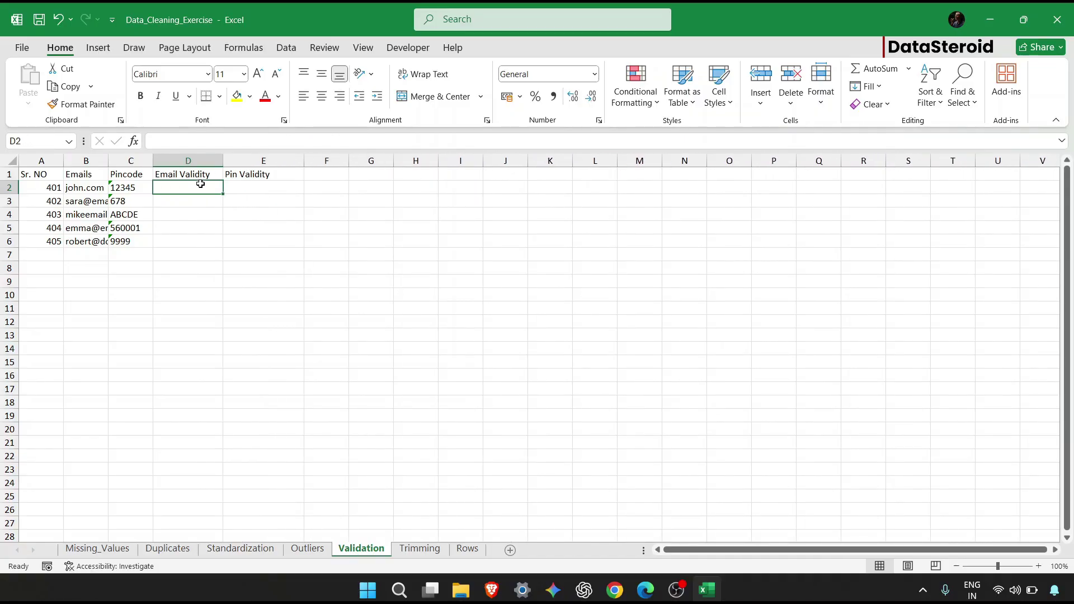
# Start D2's formula with =IF(AND(ISNUMBER(FIND("@",B2)) as the first email check.
pyautogui.write('=')
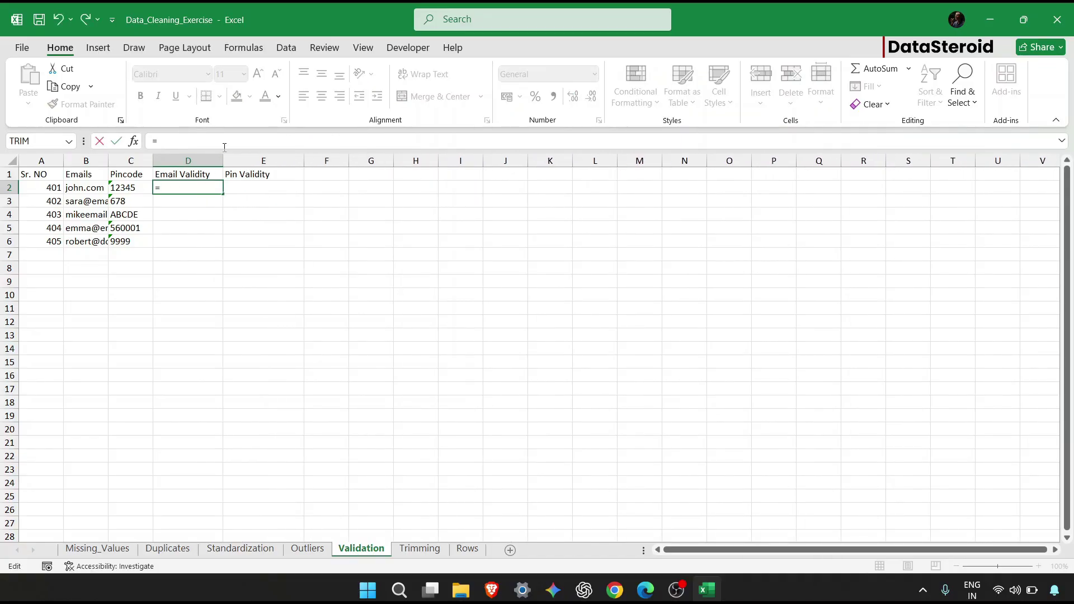
pyautogui.write('I')
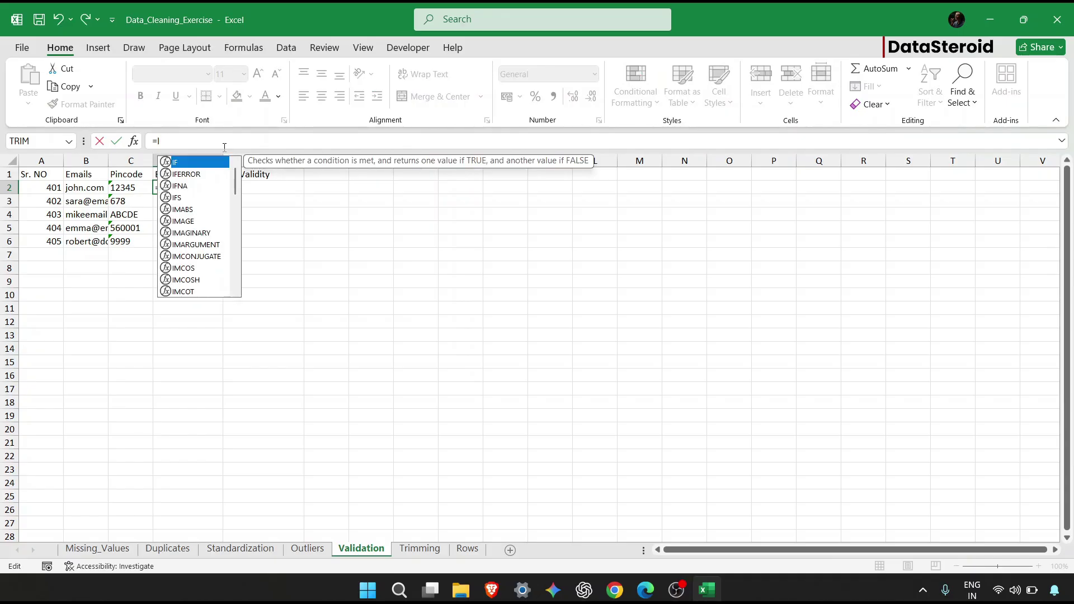
pyautogui.write('F(')
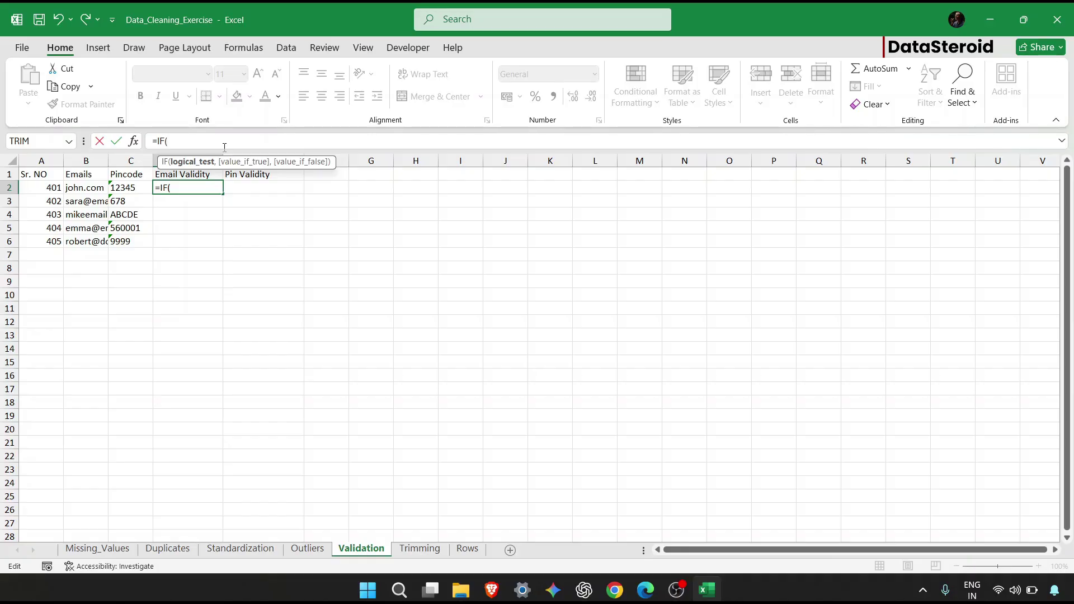
pyautogui.write('AND')
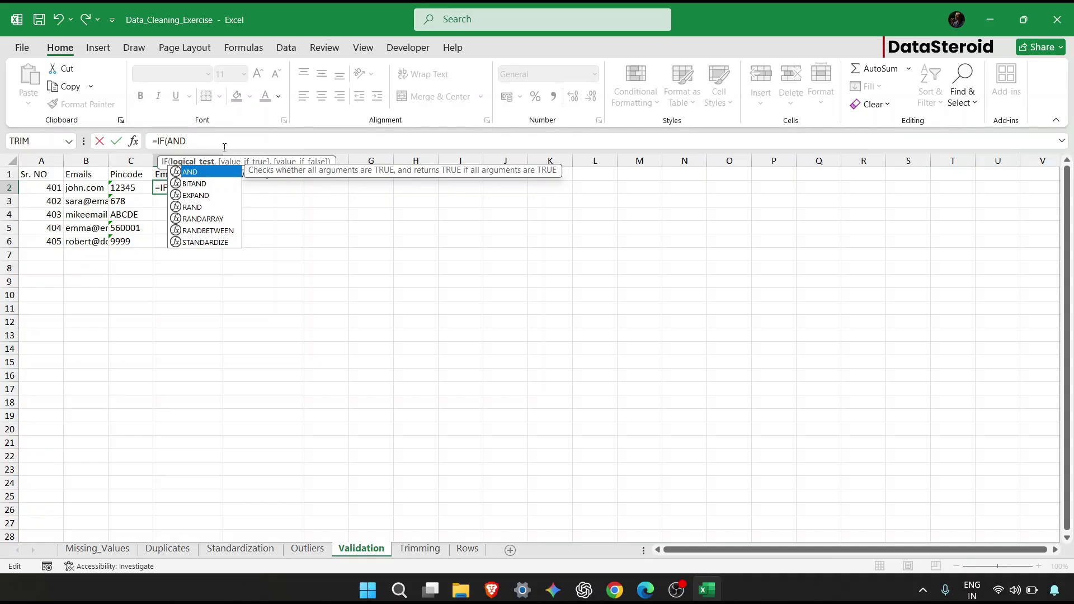
pyautogui.write('(')
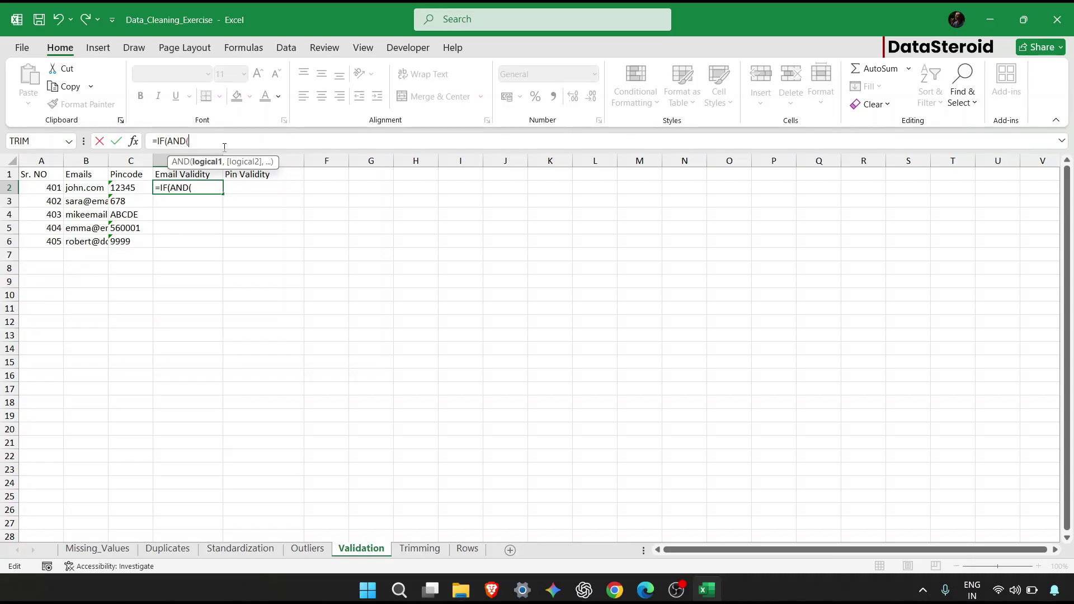
pyautogui.write('ISN')
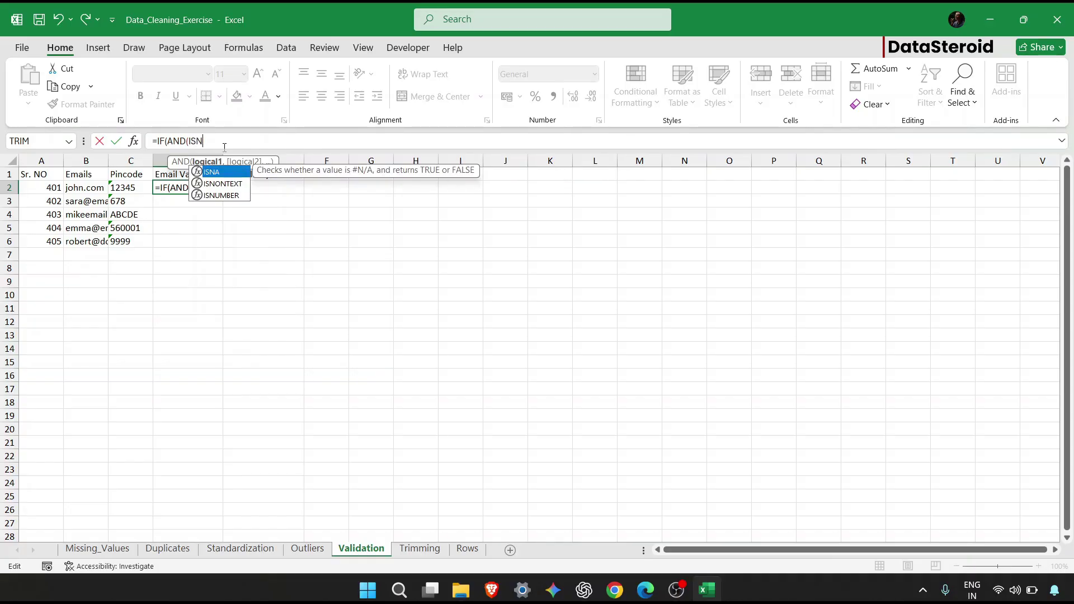
pyautogui.doubleClick(224, 195)
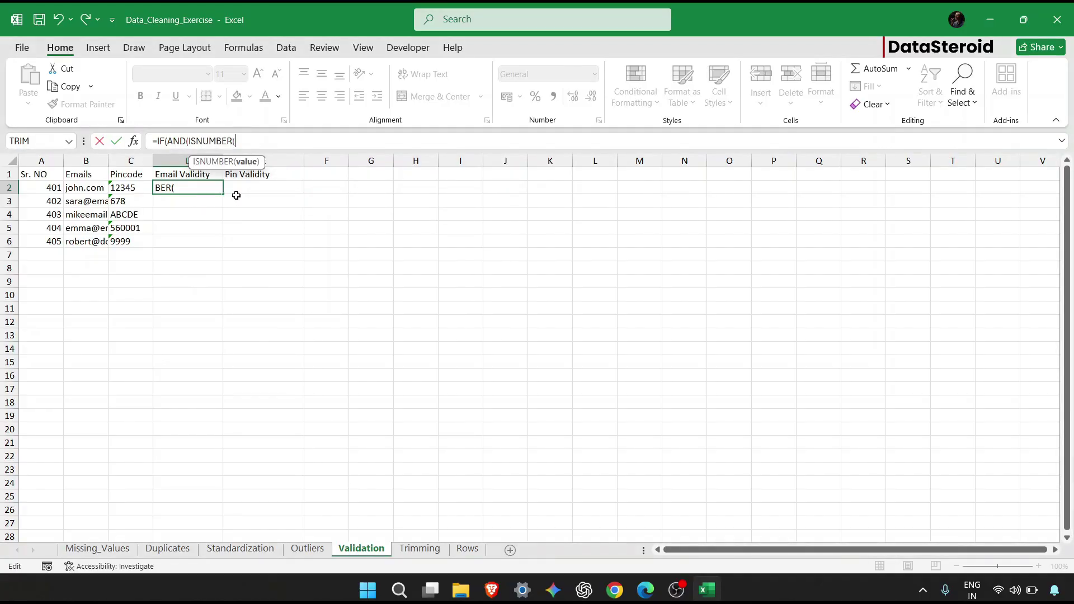
pyautogui.write('FIND(')
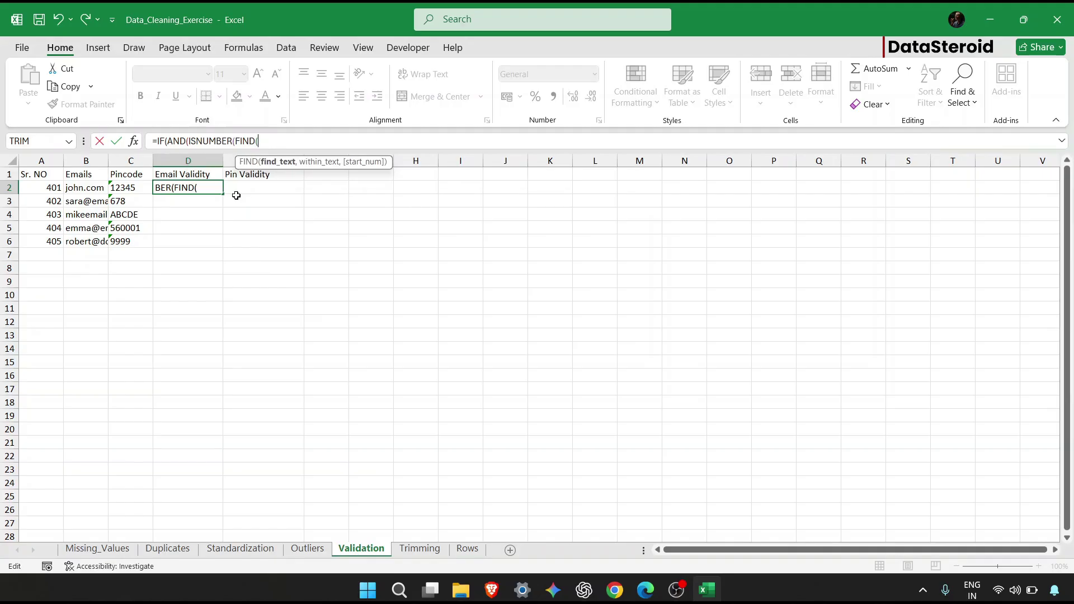
pyautogui.write('"@",')
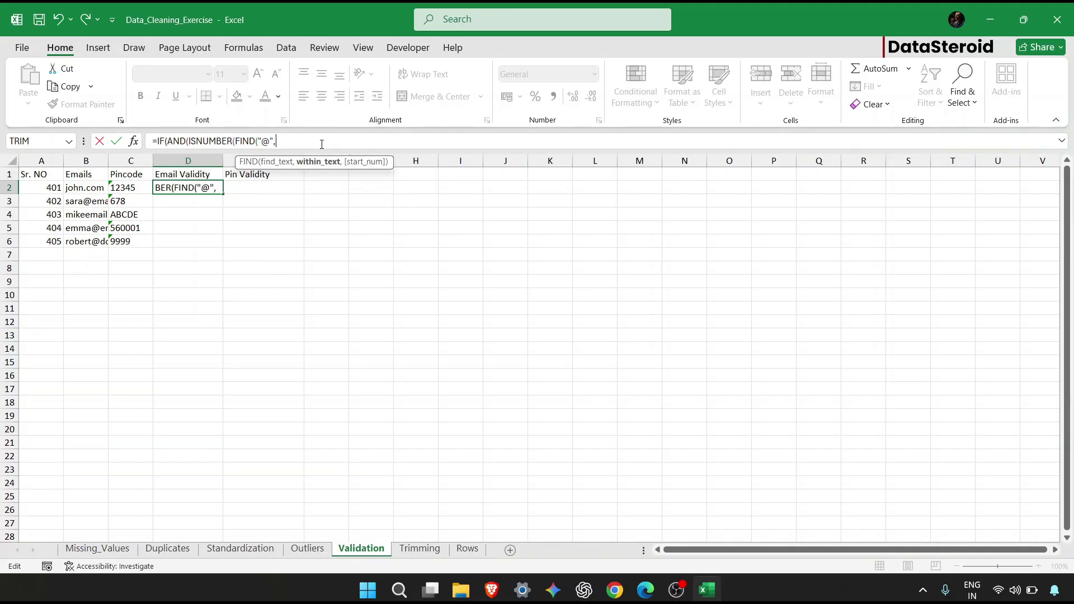
pyautogui.click(89, 188)
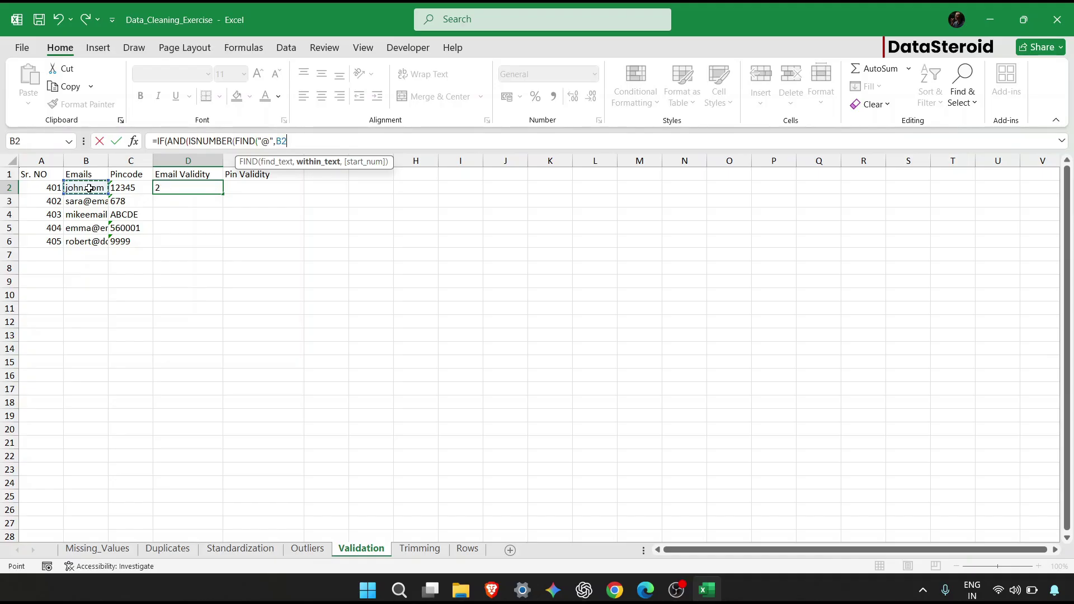
pyautogui.write(')')
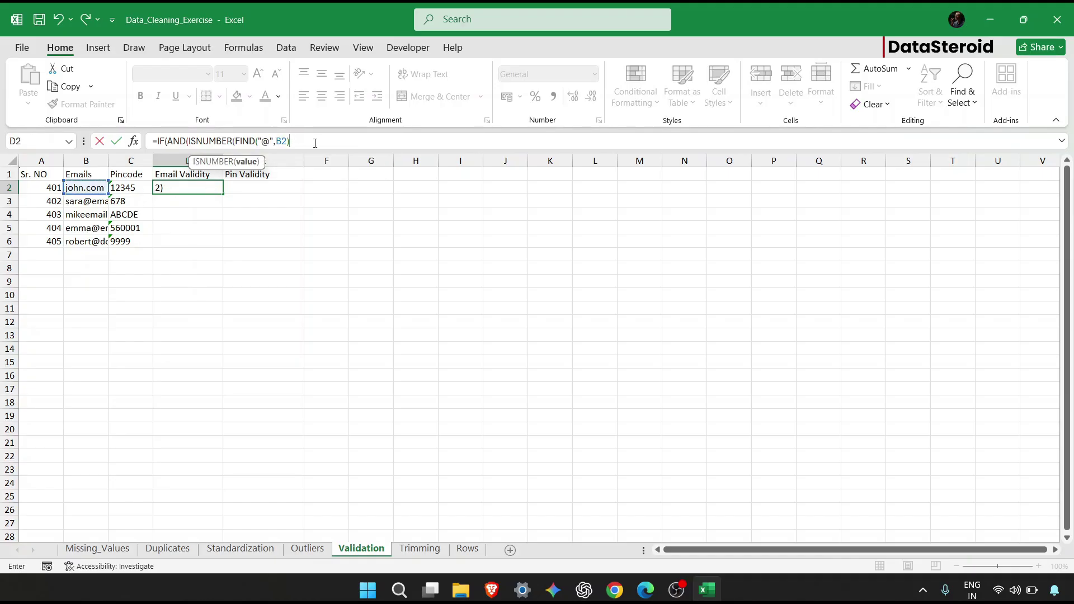
pyautogui.write(',')
pyautogui.press('BackSpace')
pyautogui.write('),')
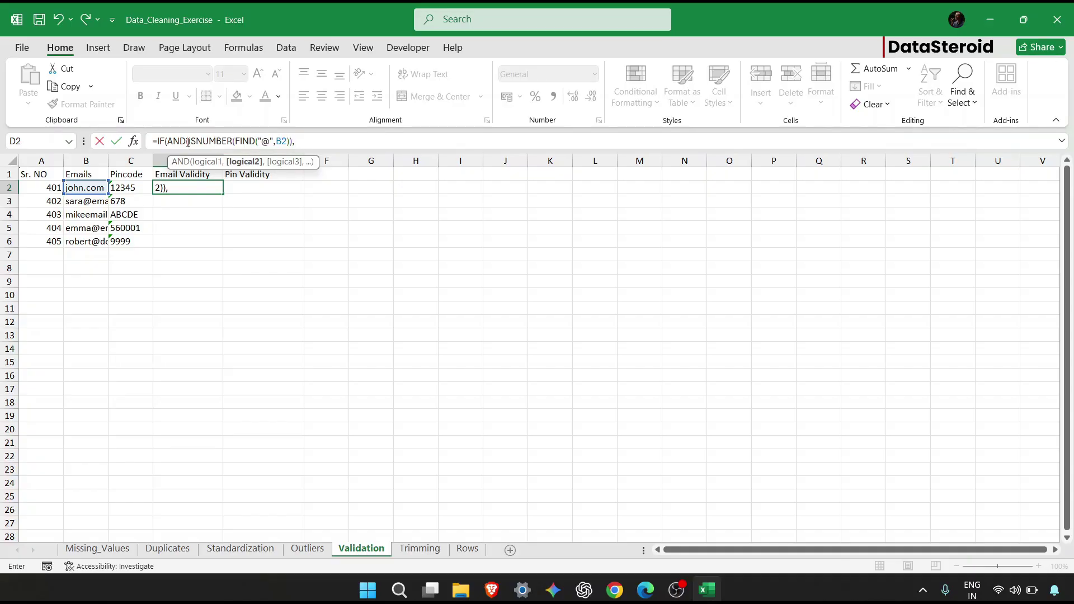
# Duplicate that condition as a second check using FIND(".",B2).
pyautogui.moveTo(187, 141); pyautogui.dragTo(297, 142)
pyautogui.hotkey('ctrl', 'c')
pyautogui.click(313, 145)
pyautogui.hotkey('ctrl', 'v')
pyautogui.press('Left')
pyautogui.press('Left')
pyautogui.press('Left')
pyautogui.press('Left')
pyautogui.press('Left')
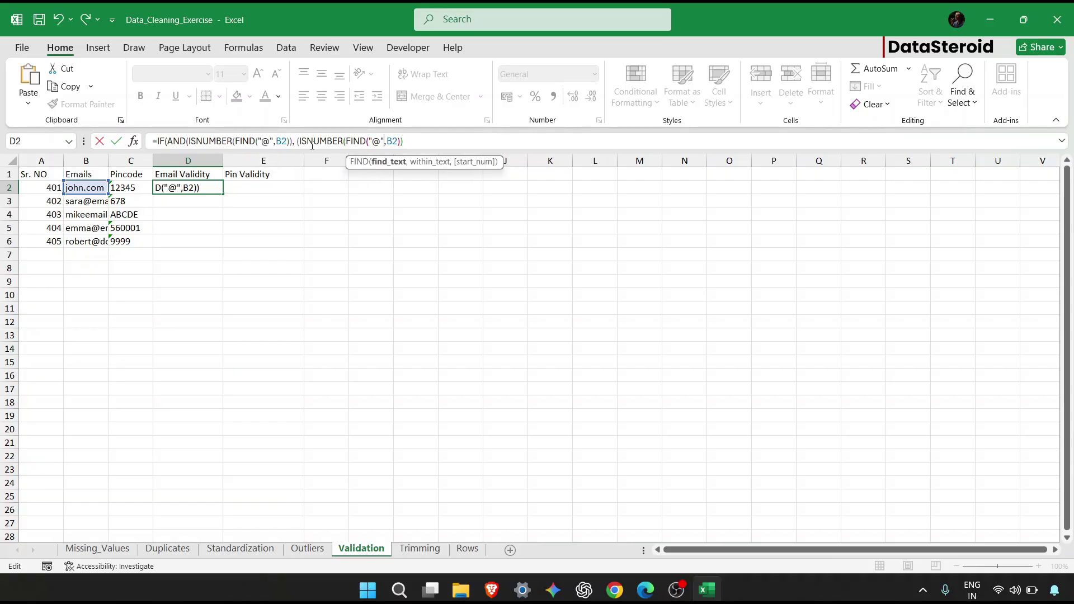
pyautogui.press('BackSpace')
pyautogui.write('.')
# Finish the formula with "Valid" and "invalid" results and enter it.
pyautogui.click(409, 142)
pyautogui.write(')')
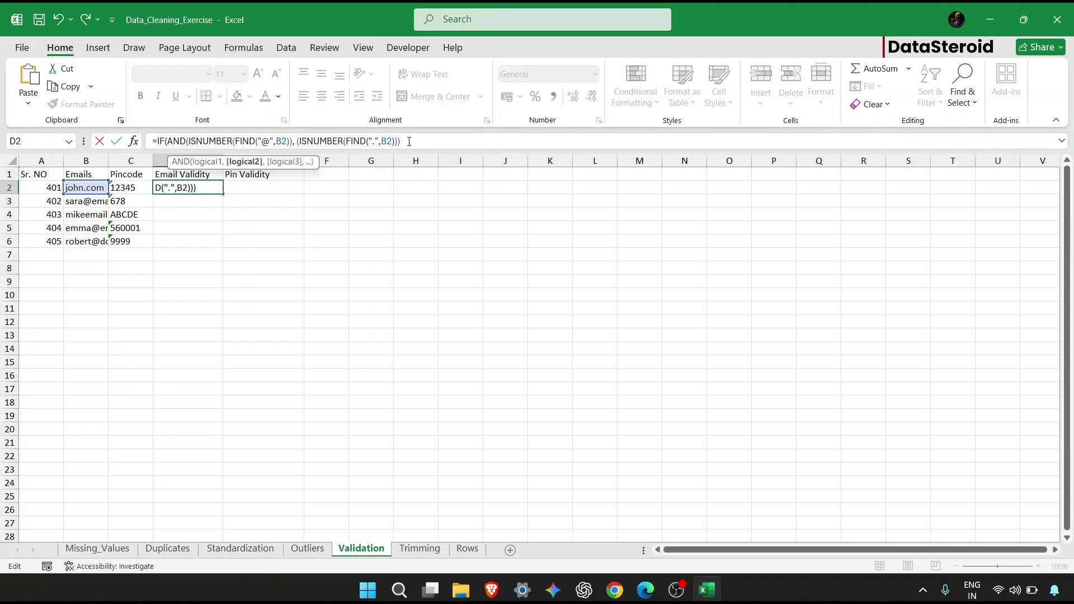
pyautogui.write(',')
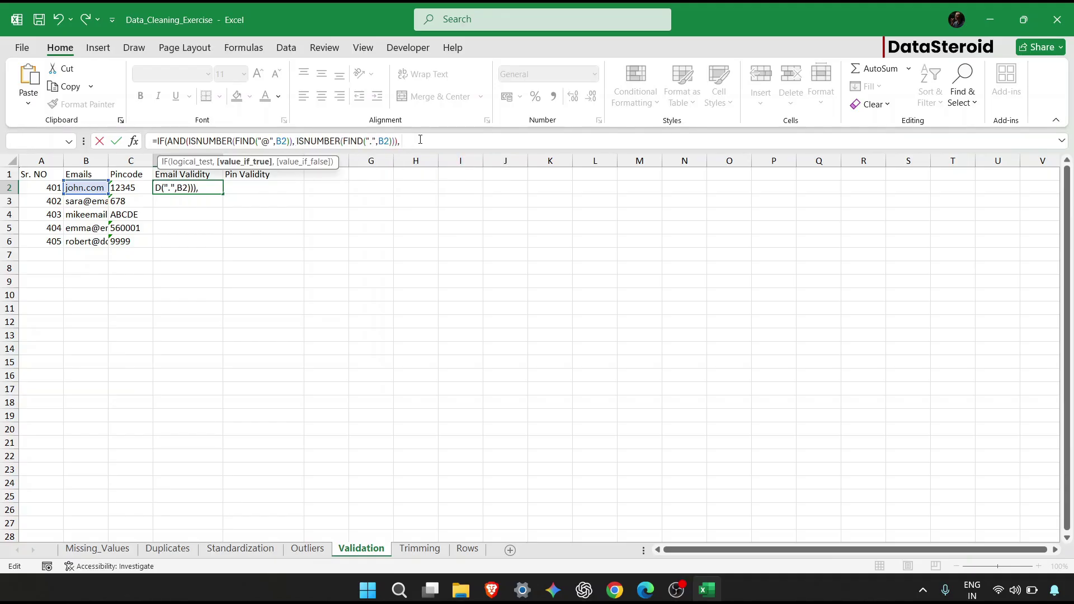
pyautogui.write(' "vALID')
pyautogui.press('BackSpace')
pyautogui.press('BackSpace')
pyautogui.press('BackSpace')
pyautogui.press('BackSpace')
pyautogui.press('BackSpace')
pyautogui.write('Valid", ')
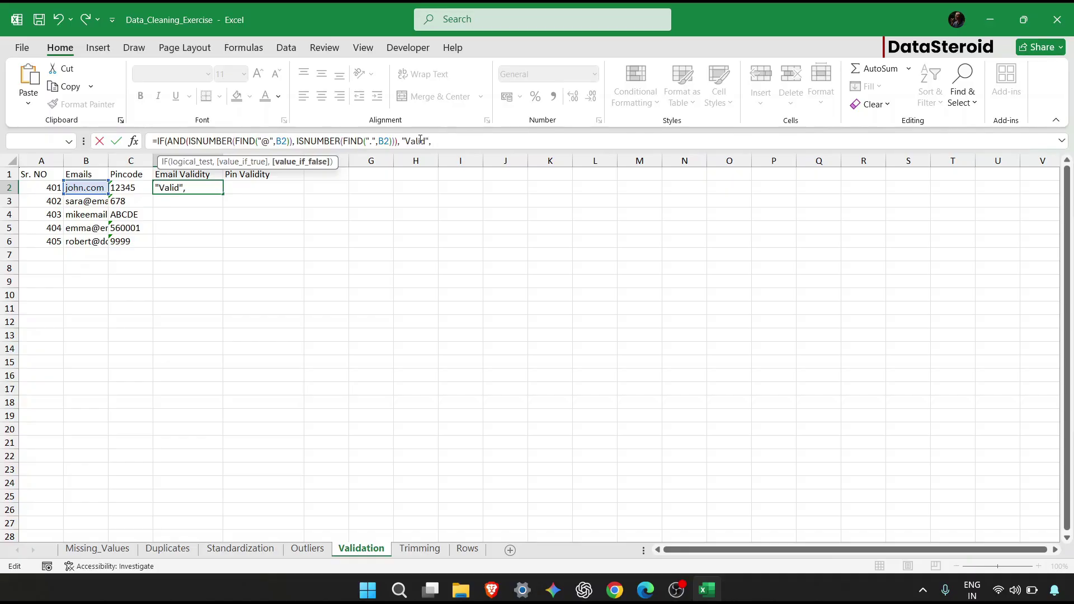
pyautogui.write('"invalid')
pyautogui.press('Return')
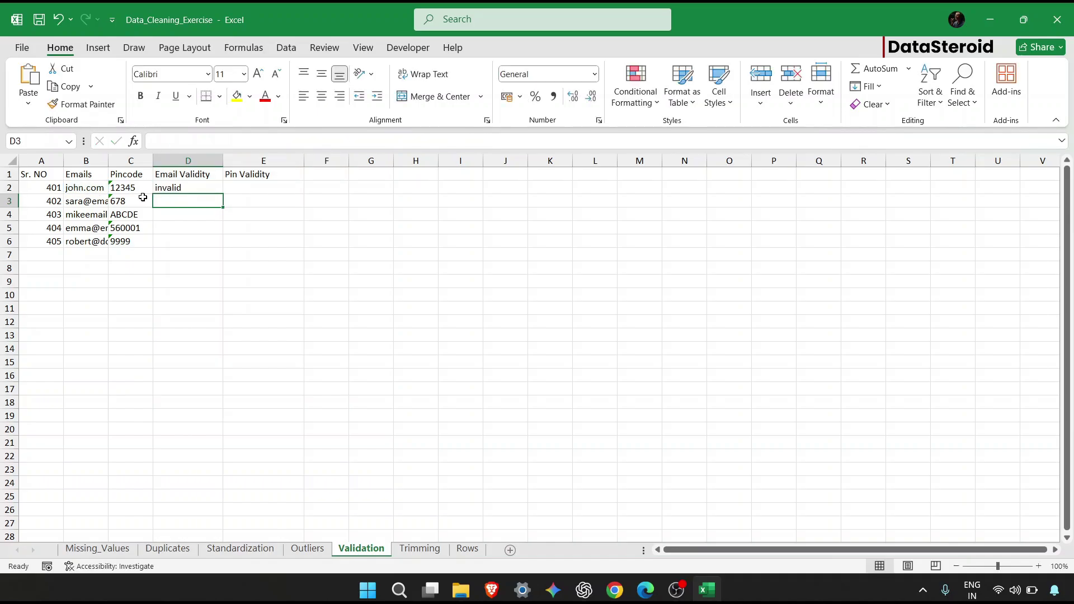
# Fill the email validity formula down to D6 and widen column B.
pyautogui.moveTo(158, 188); pyautogui.dragTo(221, 248)
pyautogui.click(173, 202)
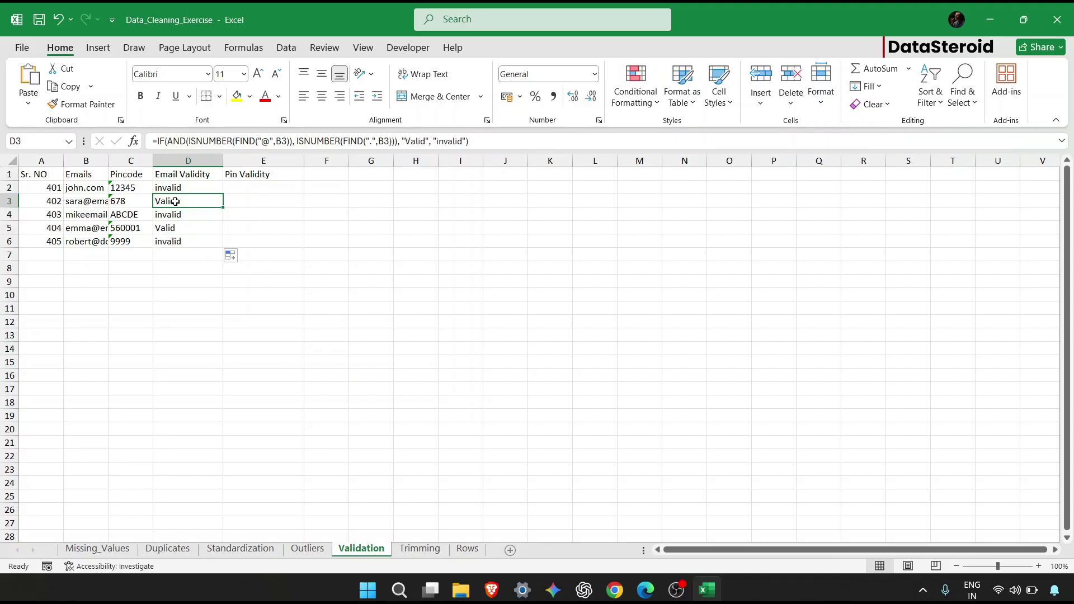
pyautogui.moveTo(108, 161); pyautogui.dragTo(155, 161)
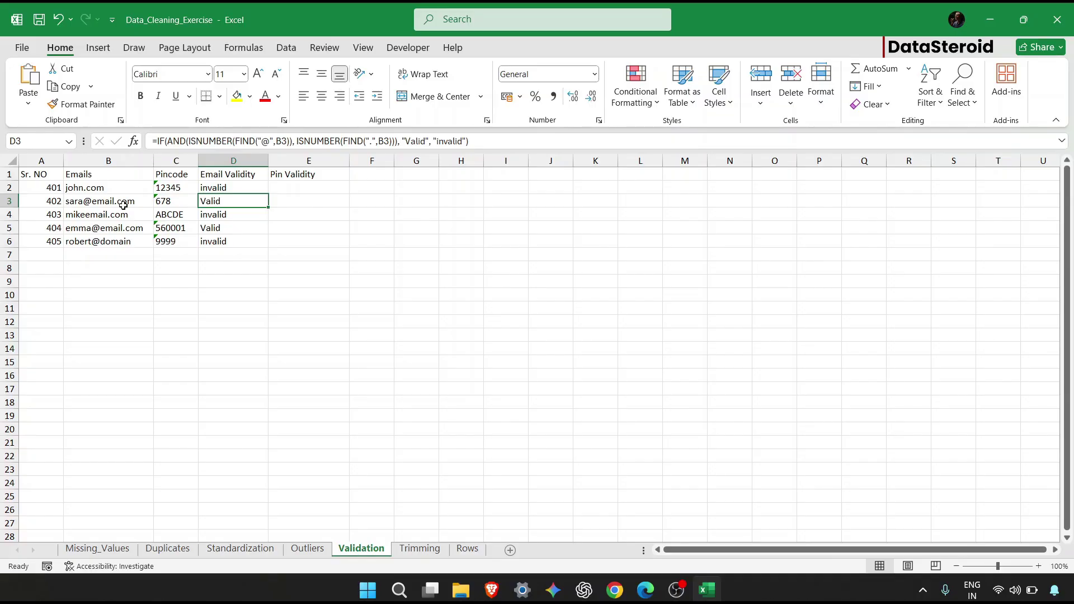
# Add a dot to the B6 email address so it returns Valid.
pyautogui.click(111, 244)
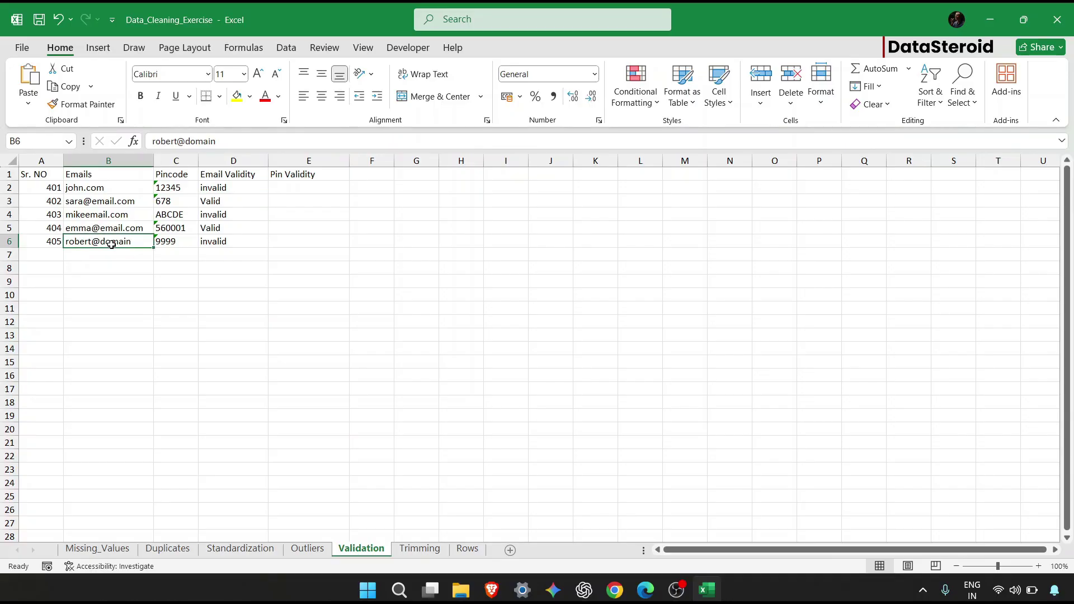
pyautogui.doubleClick(111, 245)
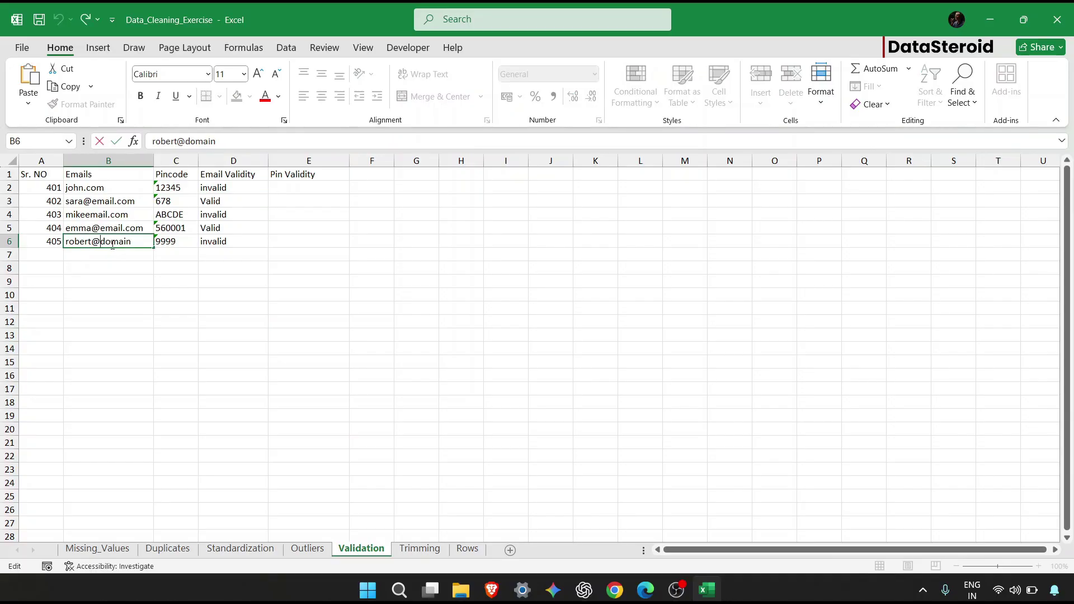
pyautogui.write('.')
pyautogui.press('Return')
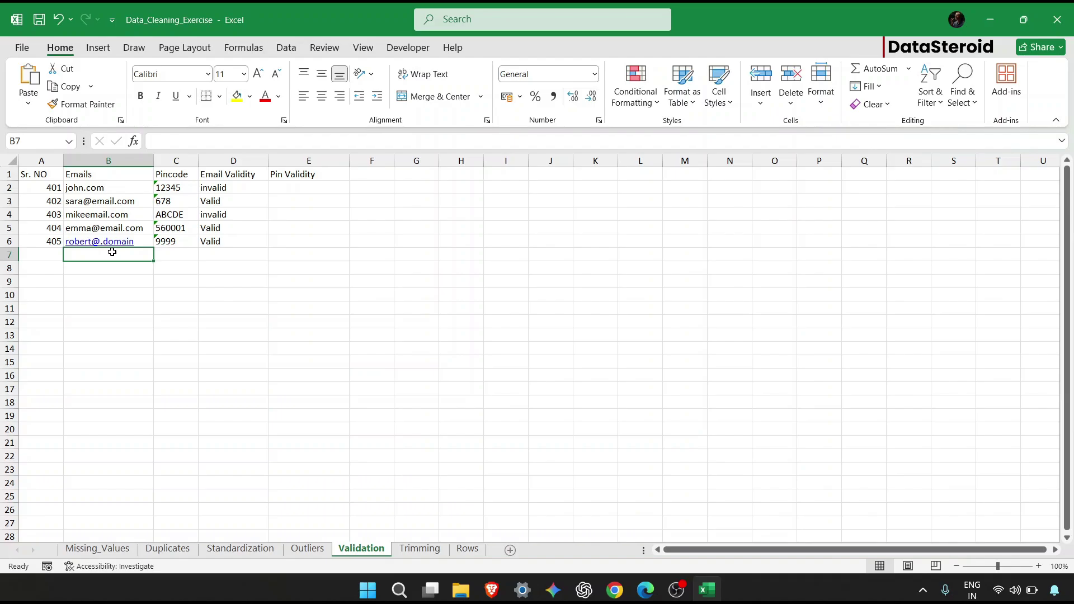
pyautogui.click(338, 184)
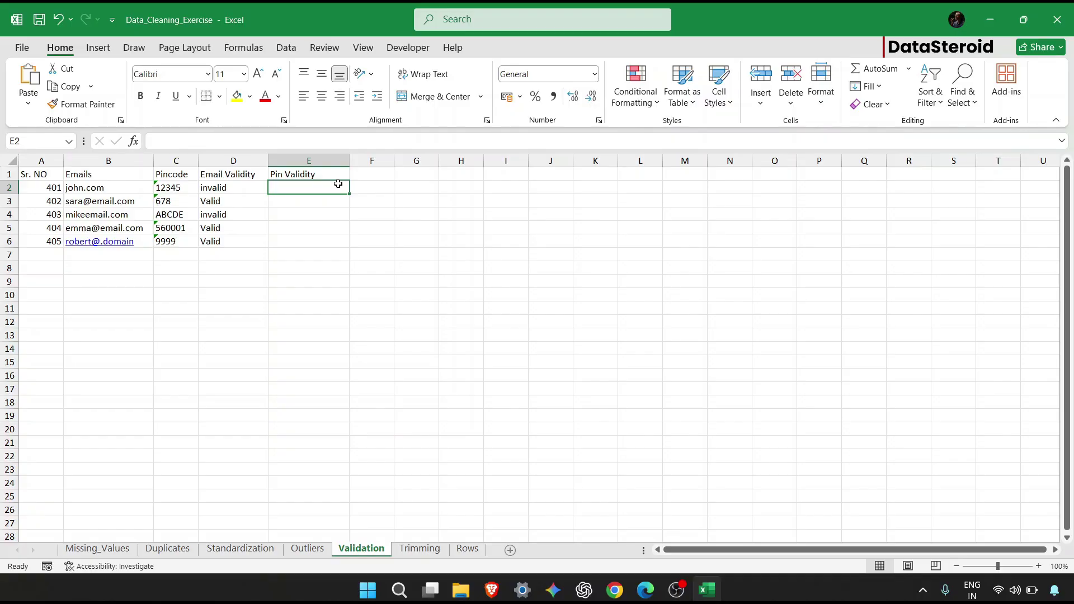
# Begin E2's formula =IF(AND(ISNUMBER(C2*1, LEN(C2)=6)) for the pincode checks.
pyautogui.click(357, 139)
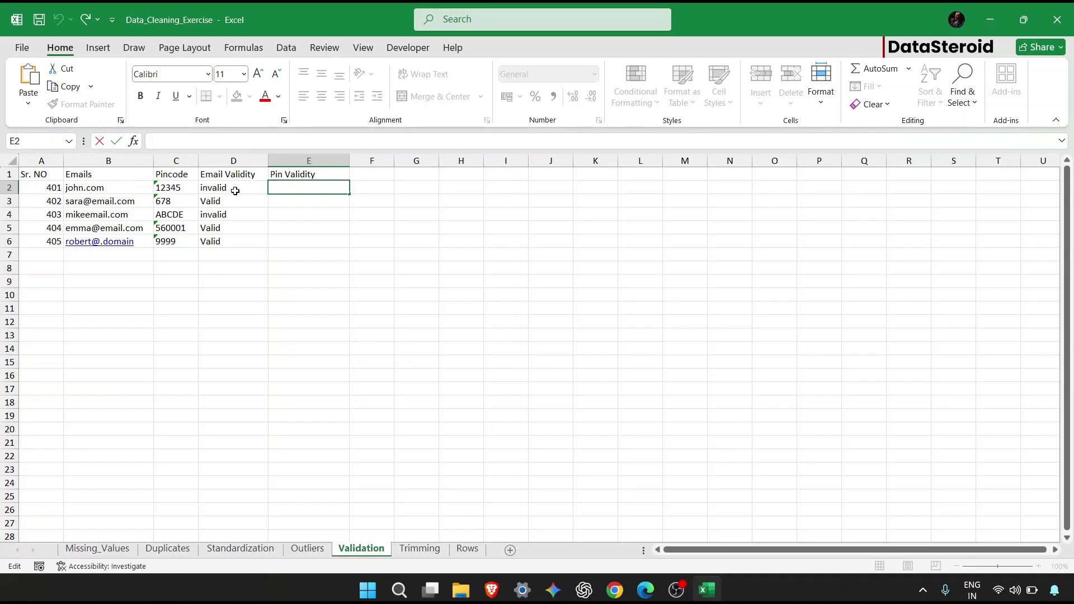
pyautogui.write('=IF(')
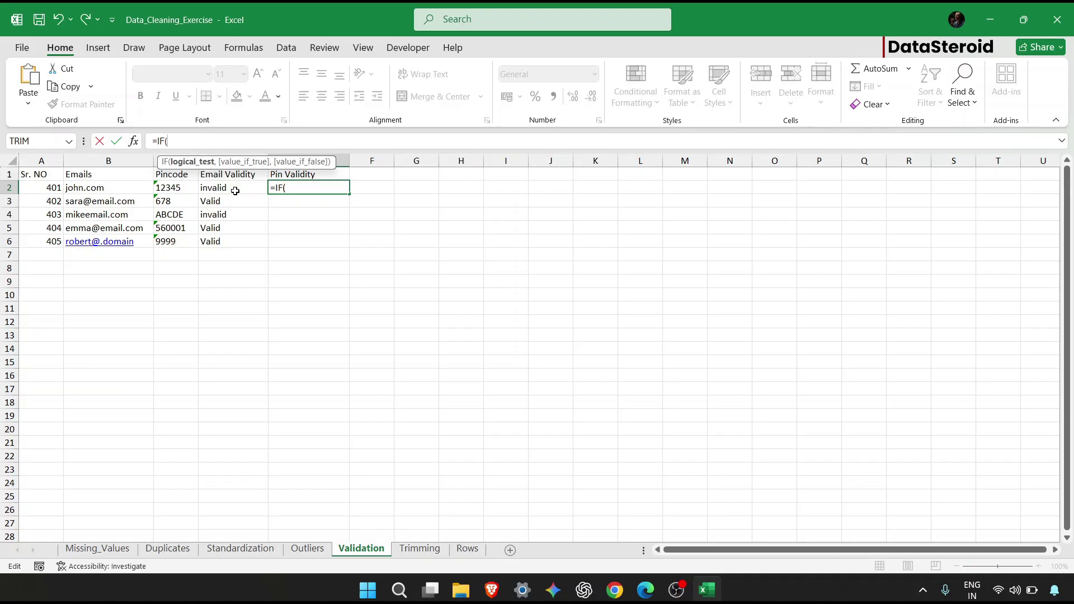
pyautogui.write('AND(')
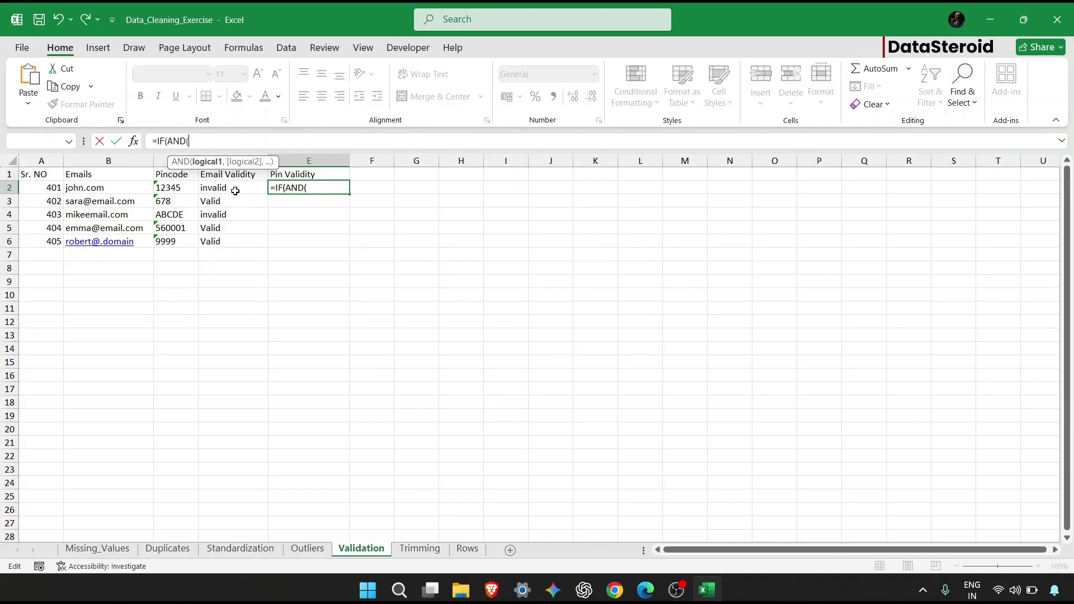
pyautogui.write('ISNUMBER(')
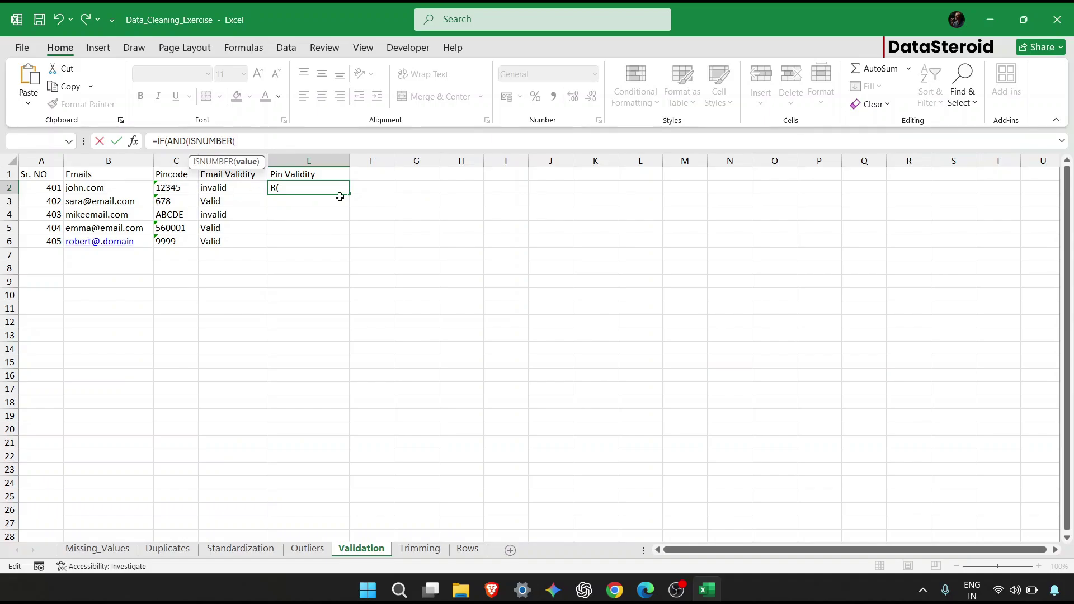
pyautogui.click(170, 189)
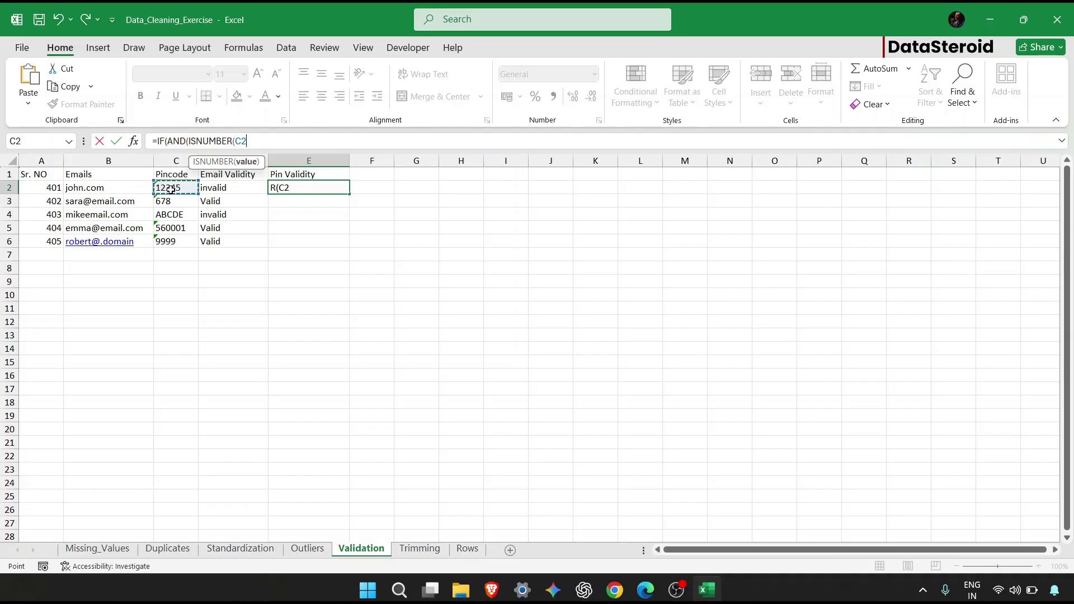
pyautogui.write('*1,')
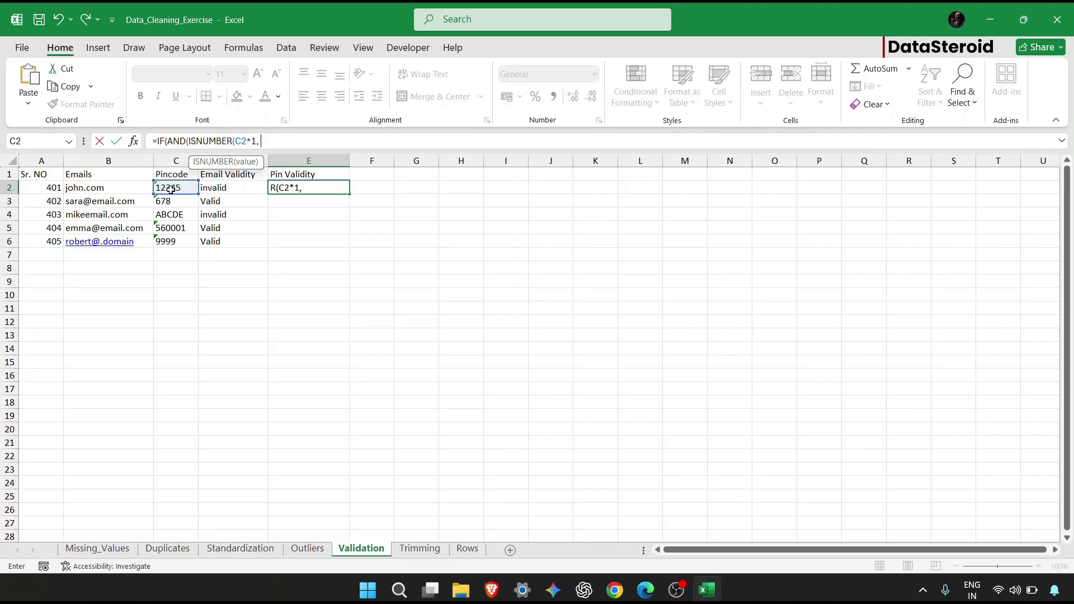
pyautogui.write(' LN')
pyautogui.press('BackSpace')
pyautogui.write('E')
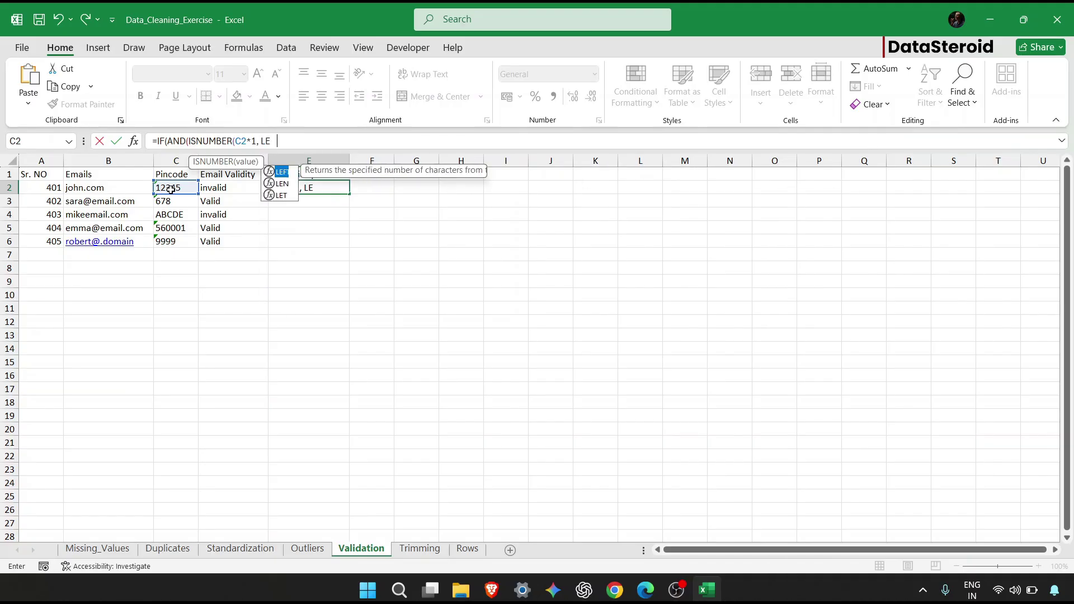
pyautogui.write('N(')
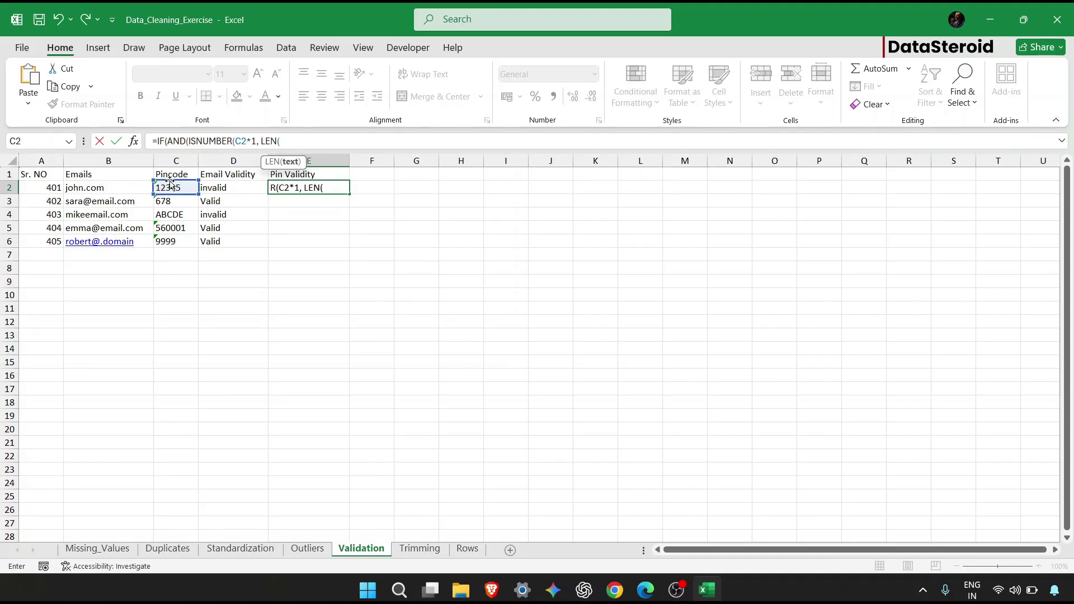
pyautogui.click(170, 185)
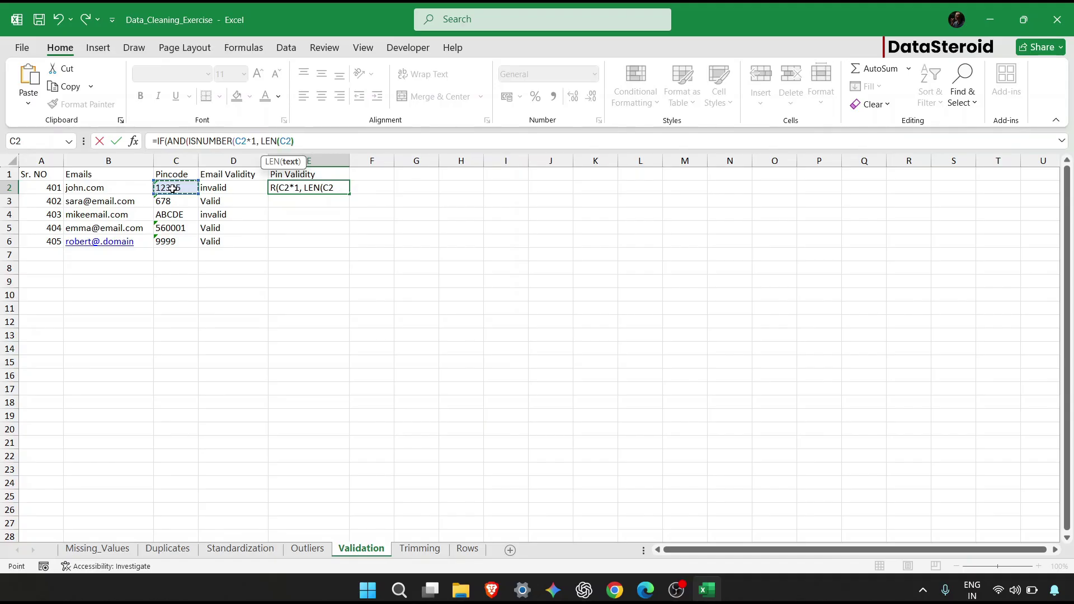
pyautogui.write(')=6')
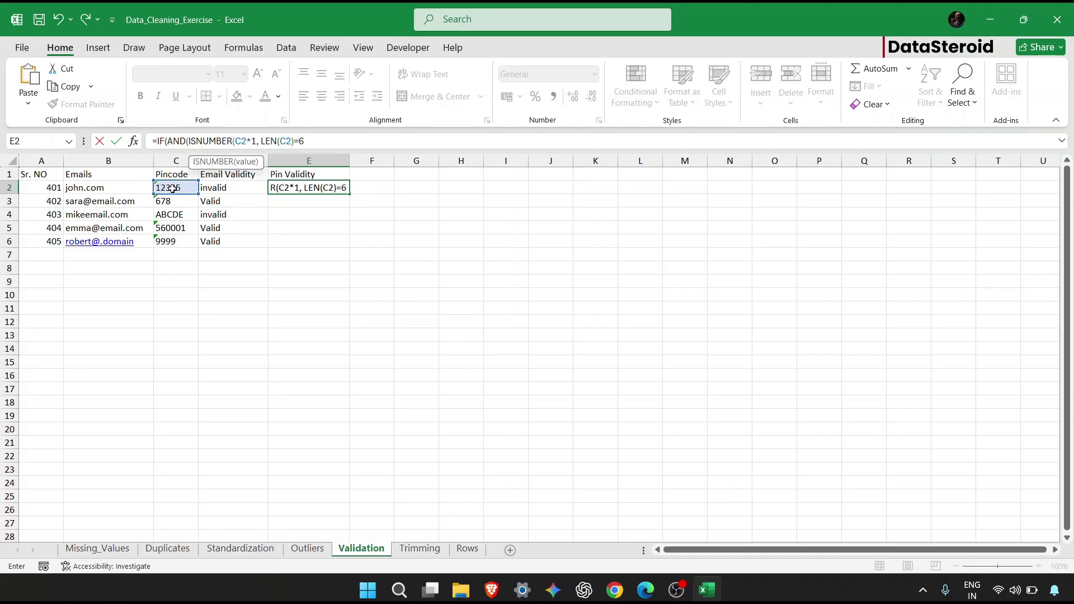
pyautogui.write(')')
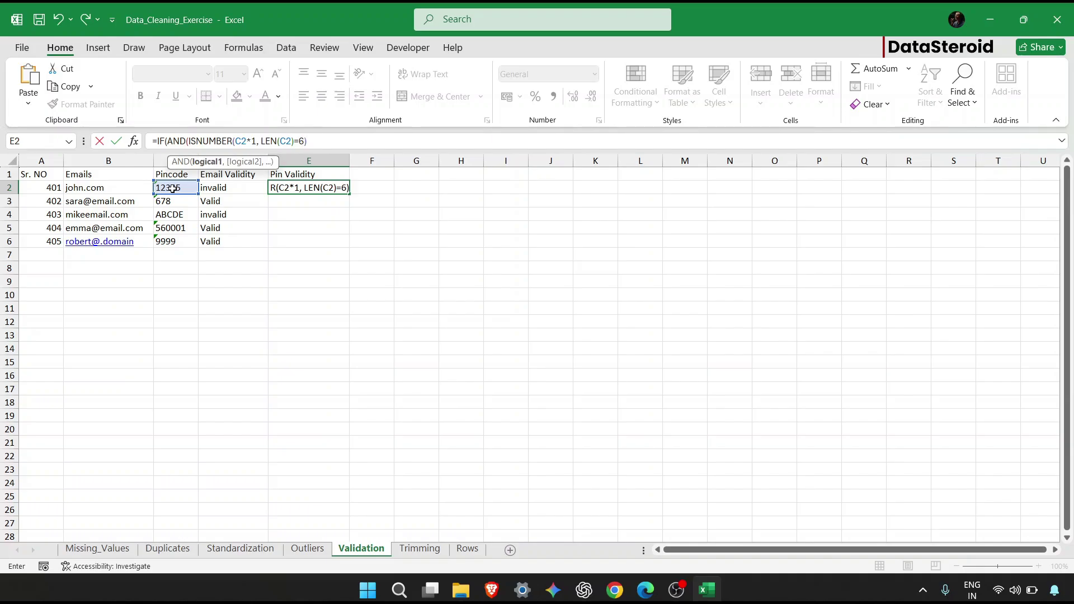
# Add "Valid" and "Invalid Pin" results, fix the Invalid typo, and enter the formula.
pyautogui.press('Return')
pyautogui.write('), "')
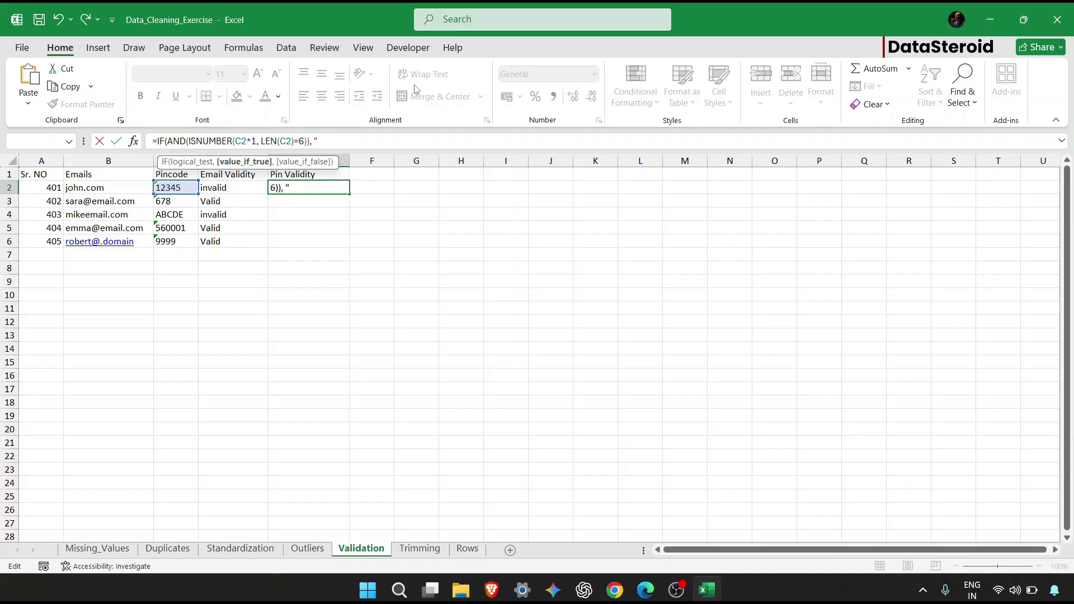
pyautogui.write('Valid",')
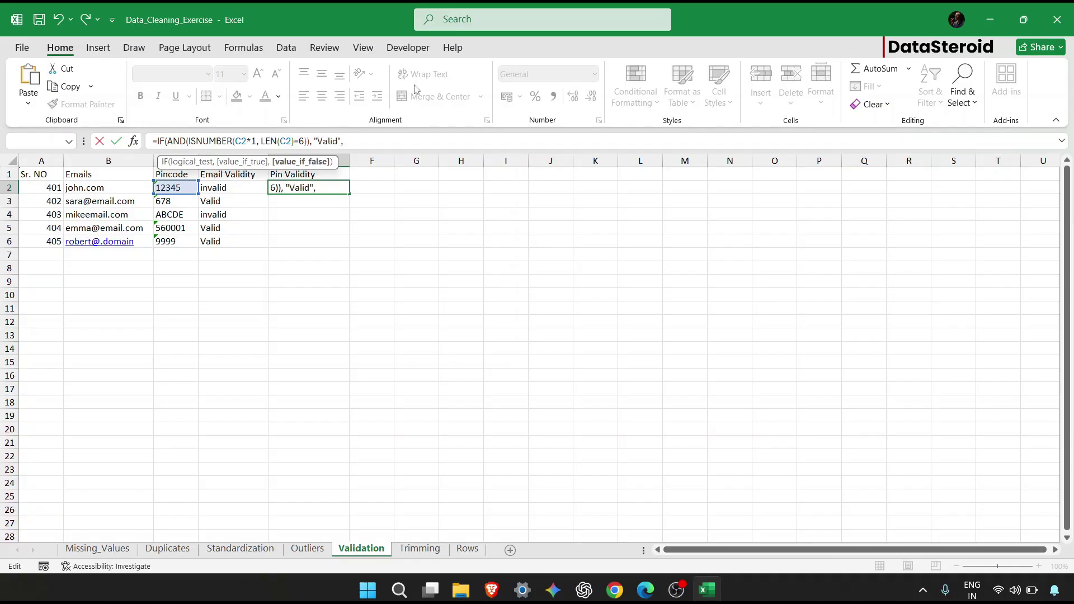
pyautogui.write(' "Inavlid Pin")')
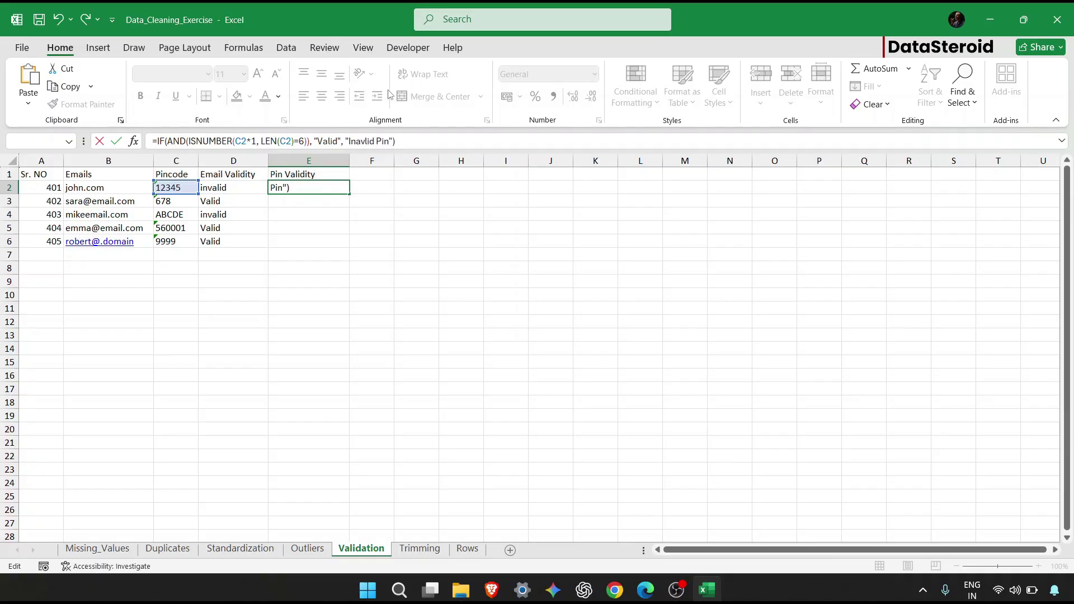
pyautogui.click(366, 141)
pyautogui.write('a')
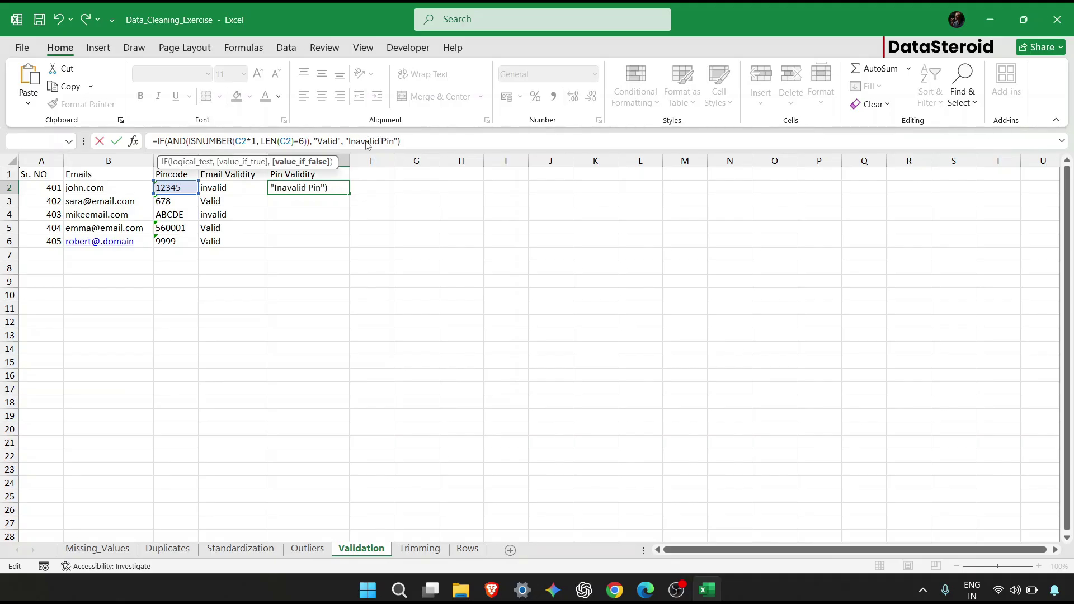
pyautogui.press('Return')
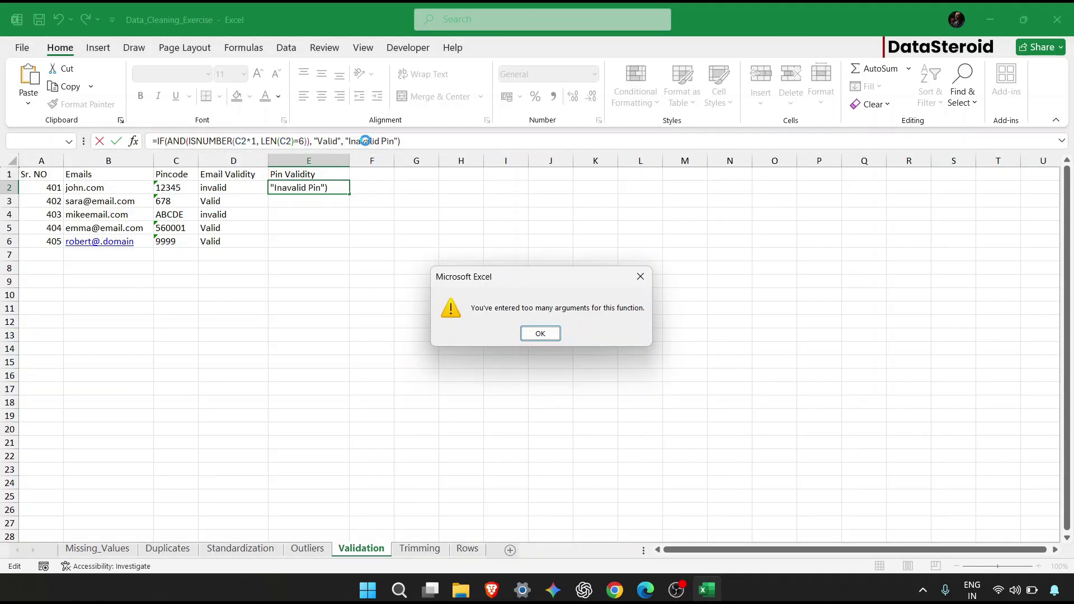
# Fix the brackets to IF(AND(ISNUMBER(C2*1), LEN(C2)=6), "Valid", "Invalid Pin") and enter it.
pyautogui.press('Return')
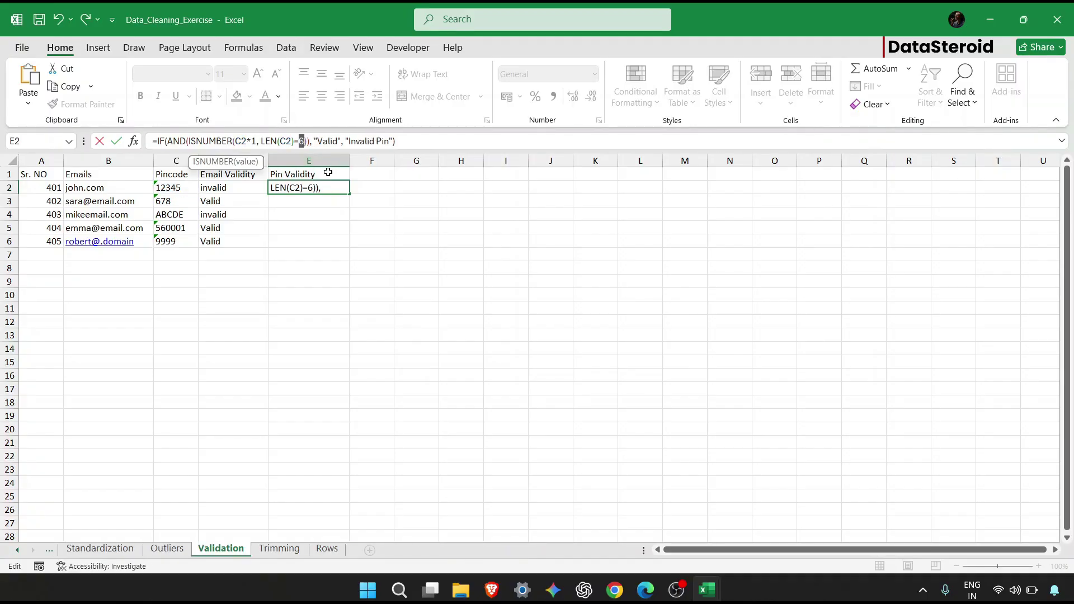
pyautogui.click(255, 142)
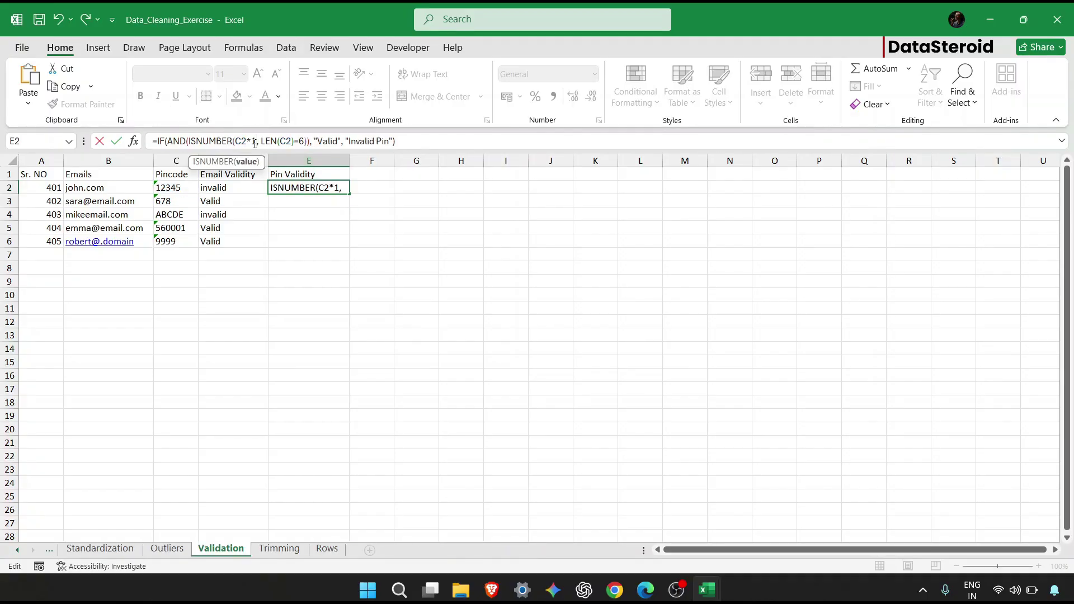
pyautogui.write(')')
pyautogui.click(319, 142)
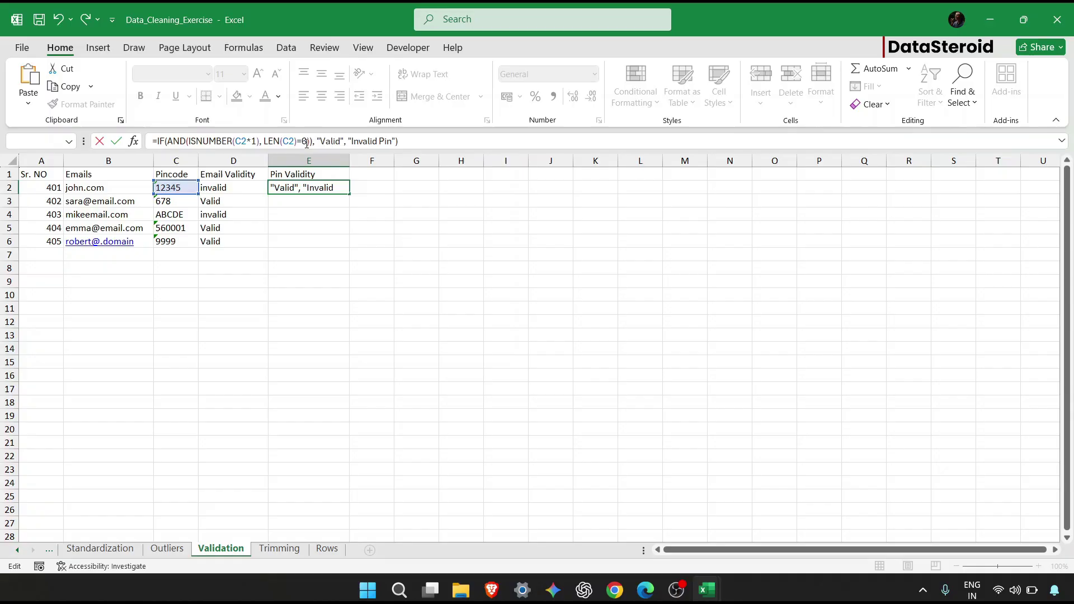
pyautogui.click(307, 142)
pyautogui.press('Delete')
pyautogui.press('Return')
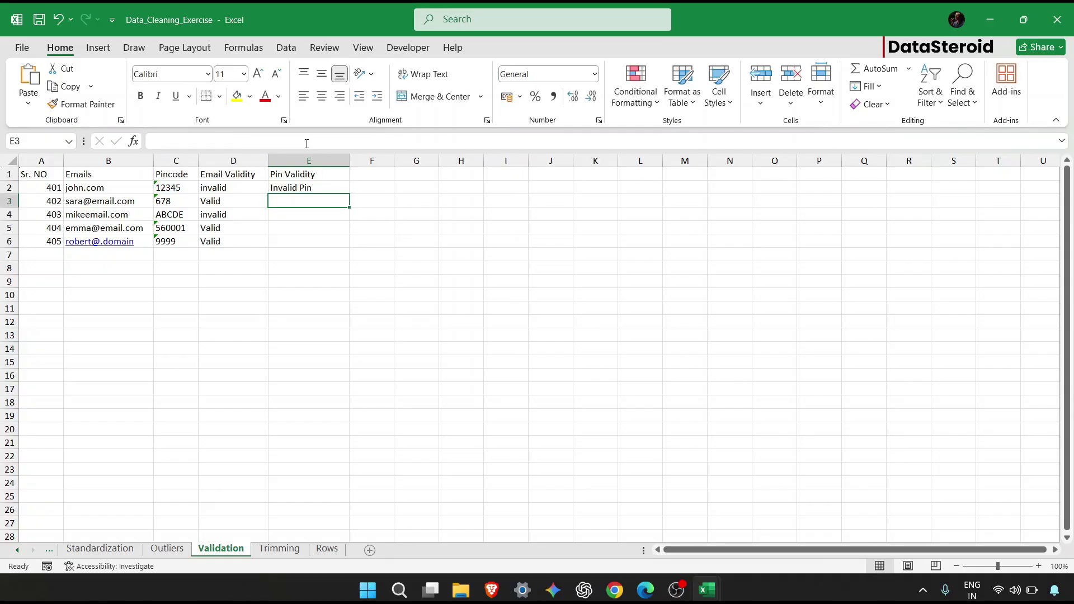
pyautogui.click(307, 187)
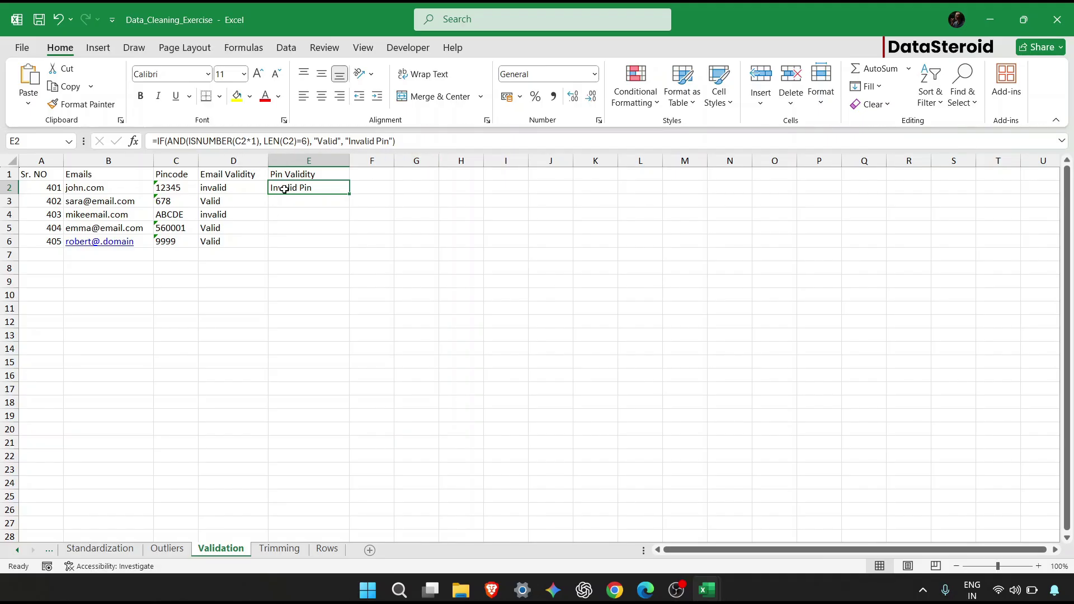
# Fill the Pin Validity formula down to E6 and change C3's pincode from 678 to 373733.
pyautogui.moveTo(349, 194); pyautogui.dragTo(351, 248)
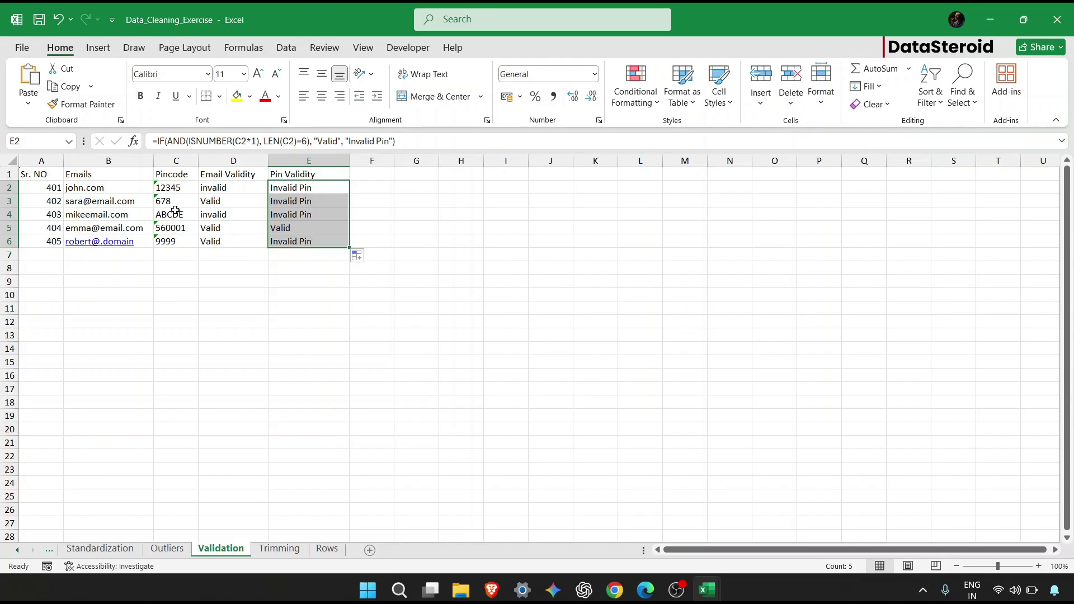
pyautogui.click(177, 207)
pyautogui.write('3737')
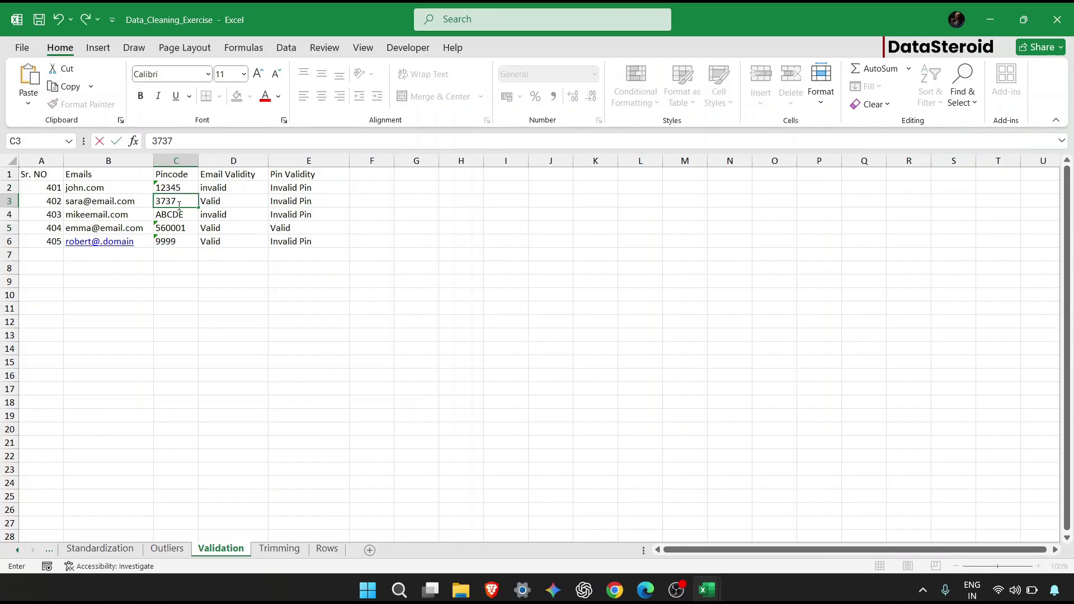
pyautogui.write('33')
pyautogui.press('Return')
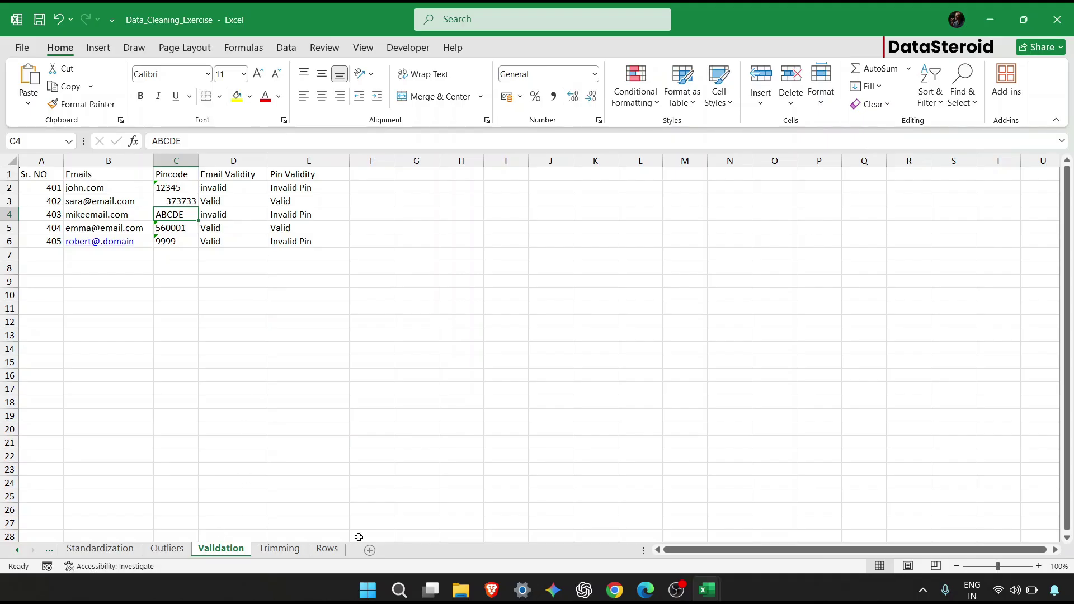
pyautogui.click(453, 362)
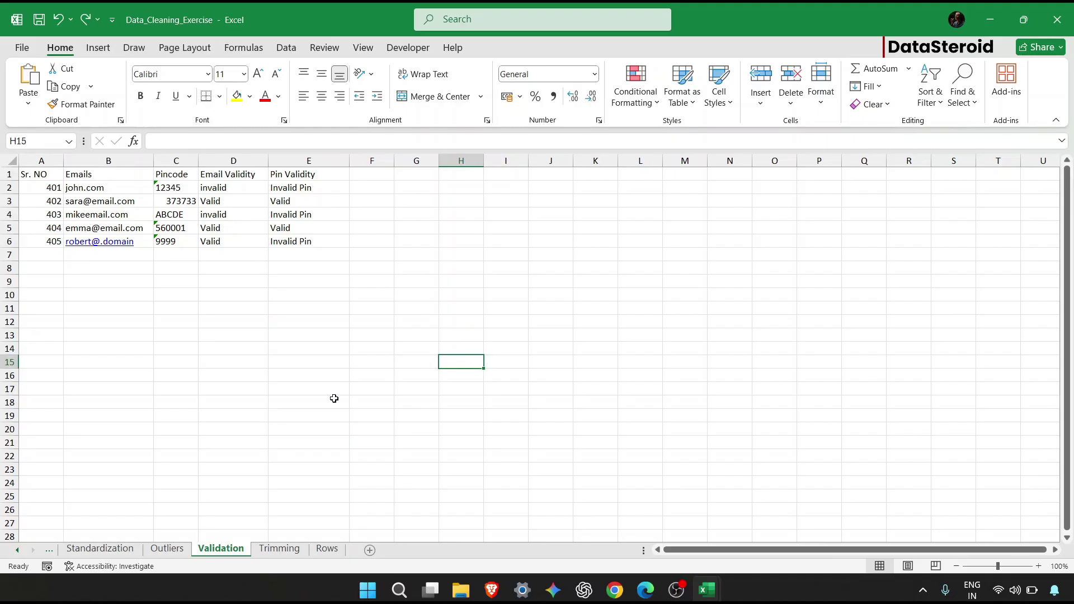
# Go to the Trimming sheet and inspect the text of the first three rows.
pyautogui.click(287, 551)
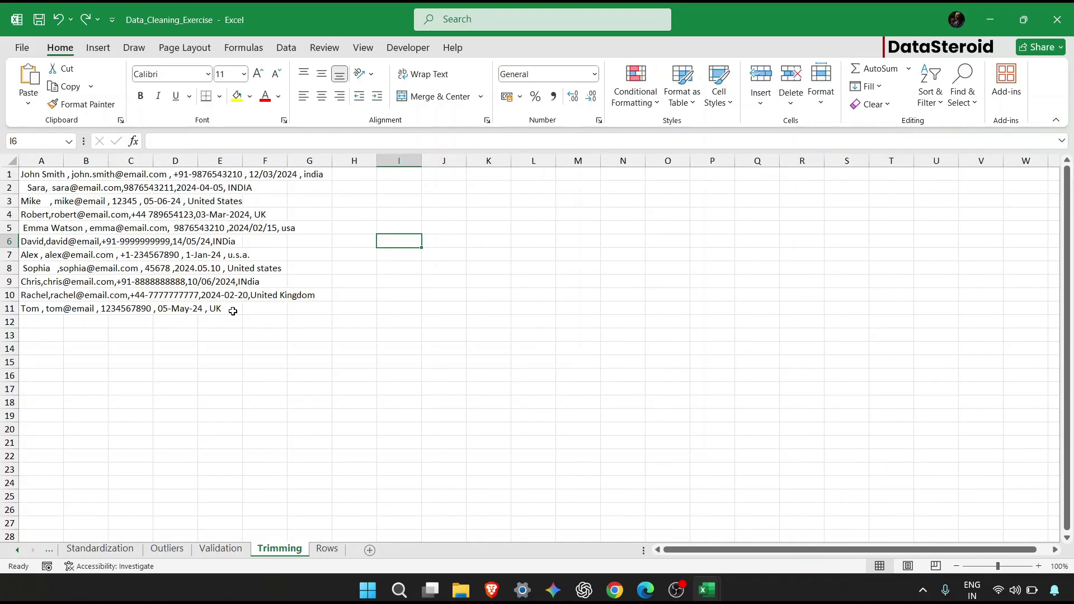
pyautogui.click(157, 213)
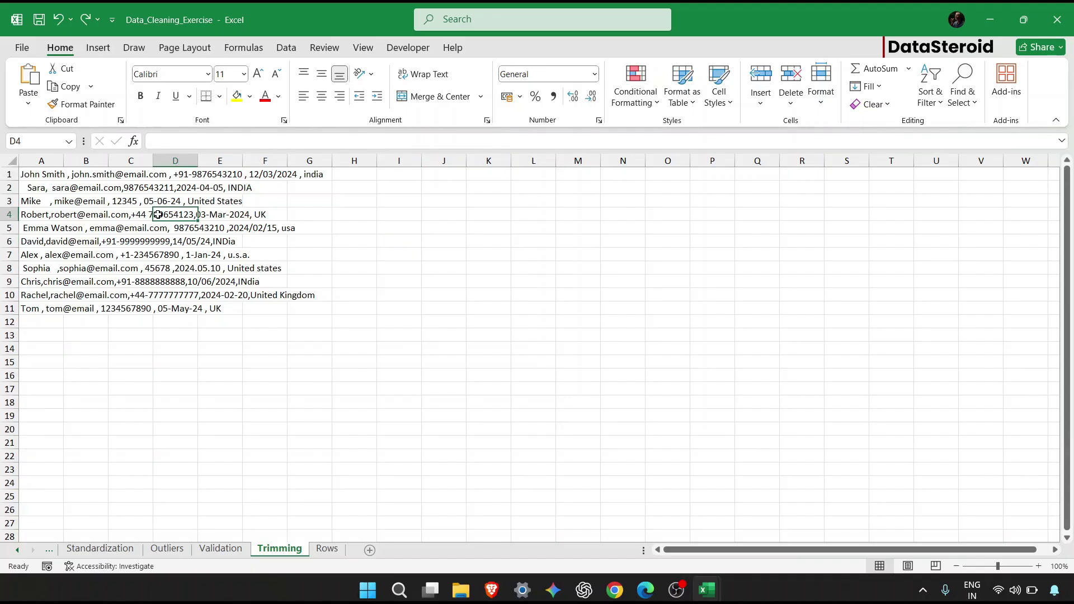
pyautogui.click(83, 201)
pyautogui.click(276, 229)
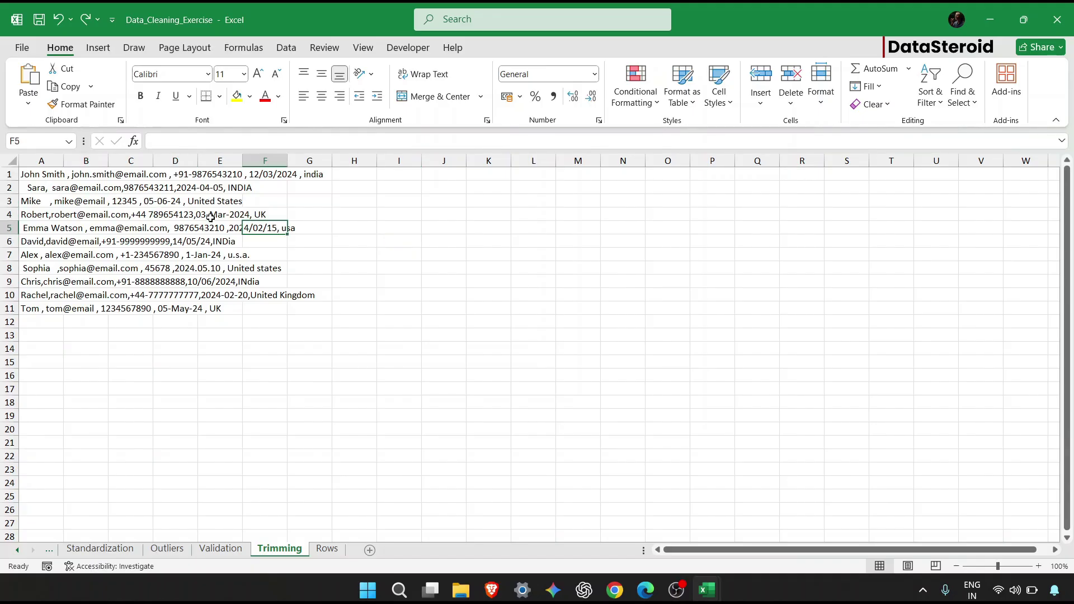
pyautogui.click(61, 174)
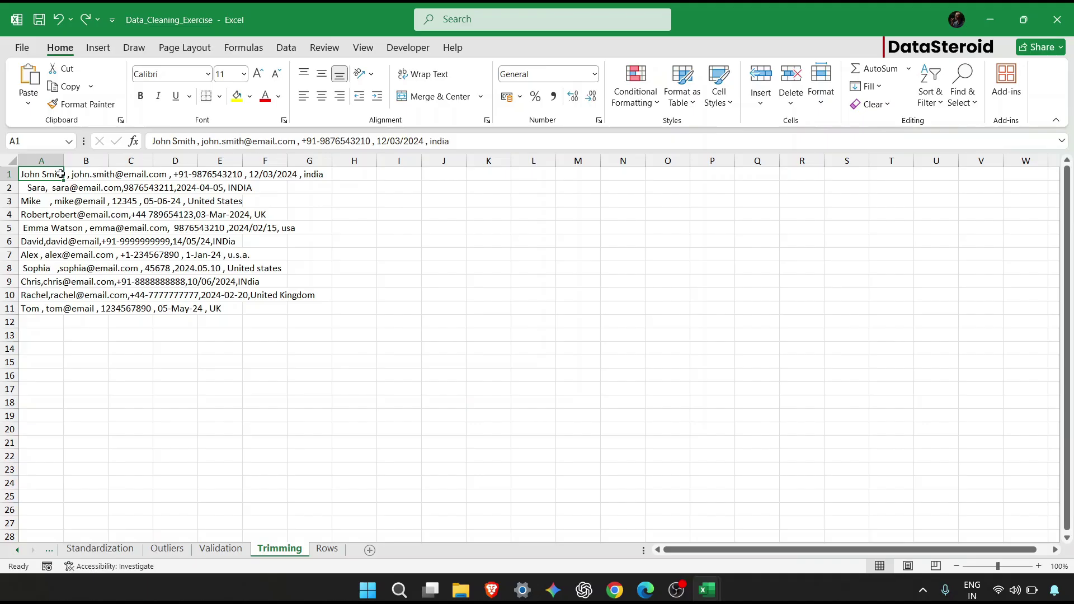
pyautogui.press('Down')
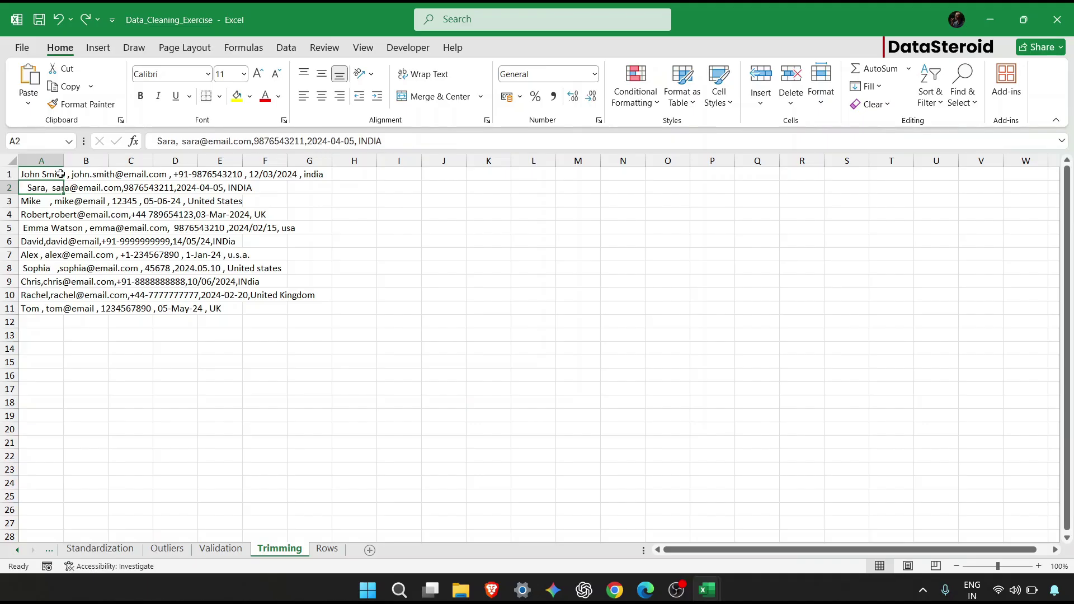
pyautogui.press('Down')
pyautogui.press('Down')
pyautogui.press('Down')
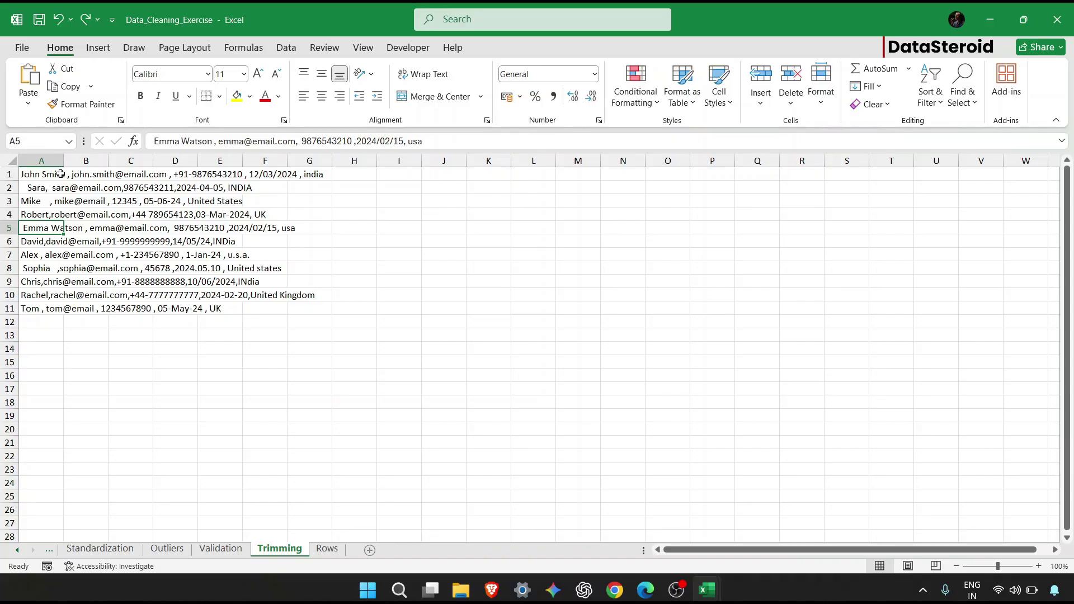
# Select the eleven comma-separated text rows in A1:A11.
pyautogui.moveTo(61, 174); pyautogui.dragTo(55, 309)
pyautogui.click(44, 175)
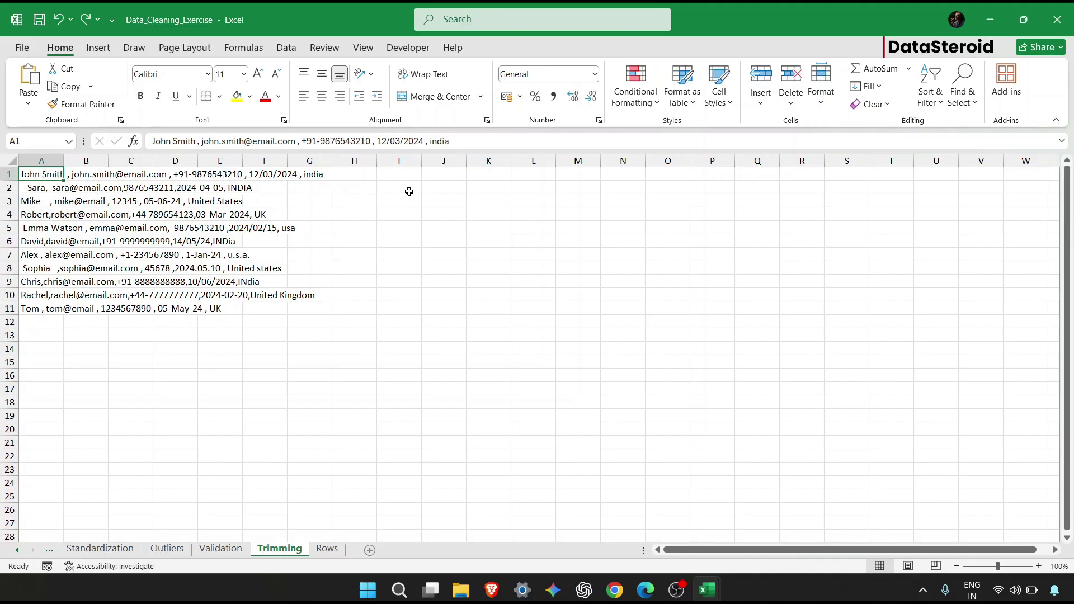
pyautogui.click(442, 174)
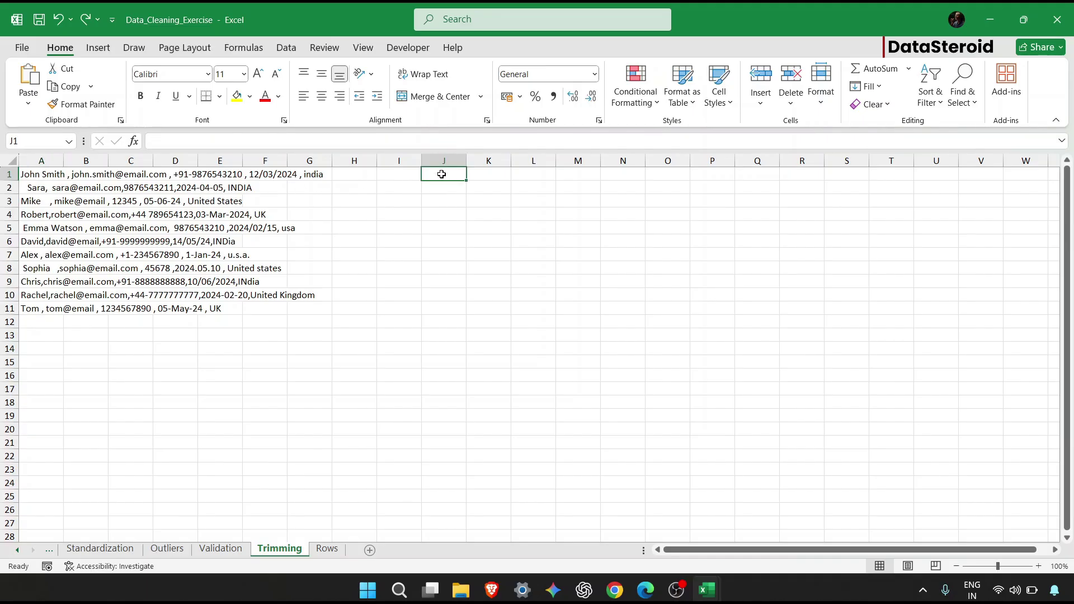
pyautogui.click(58, 175)
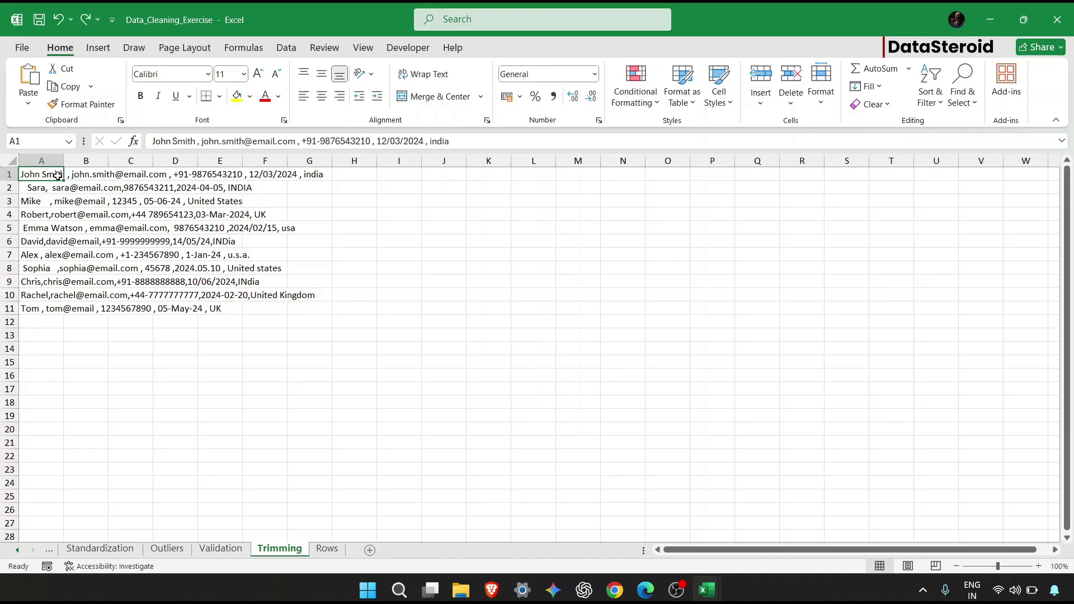
pyautogui.moveTo(58, 175); pyautogui.dragTo(57, 308)
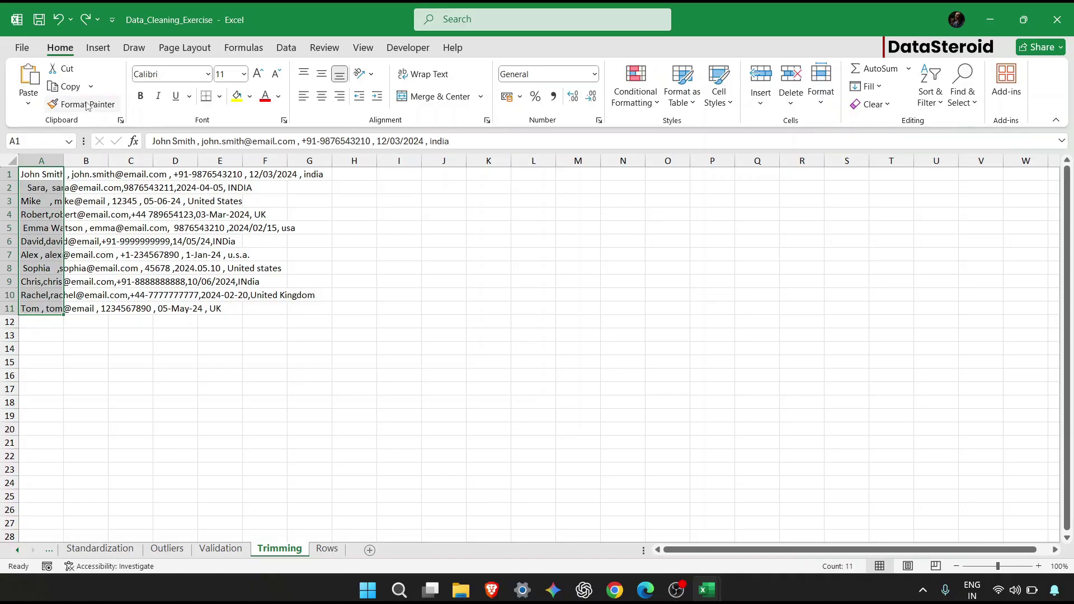
# Split the column A text on commas with Text to Columns, Delimited, Comma.
pyautogui.click(293, 49)
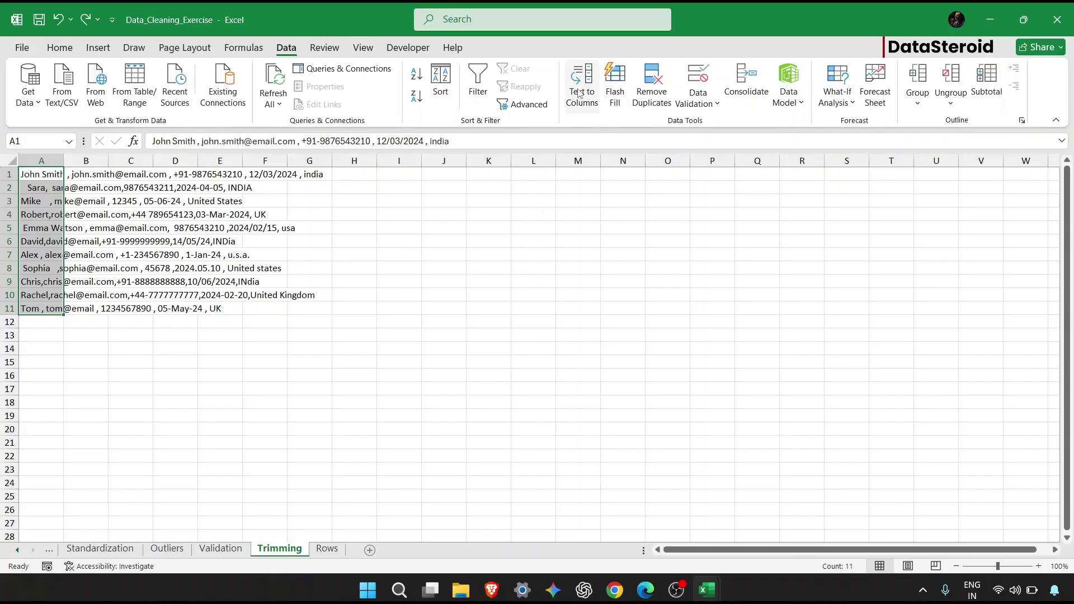
pyautogui.click(581, 89)
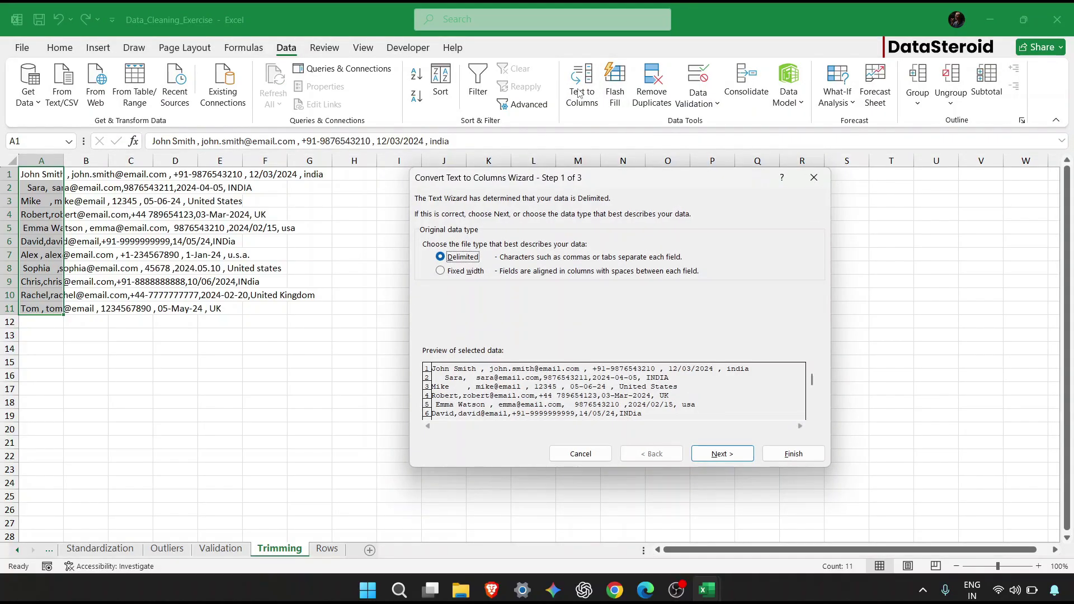
pyautogui.click(708, 455)
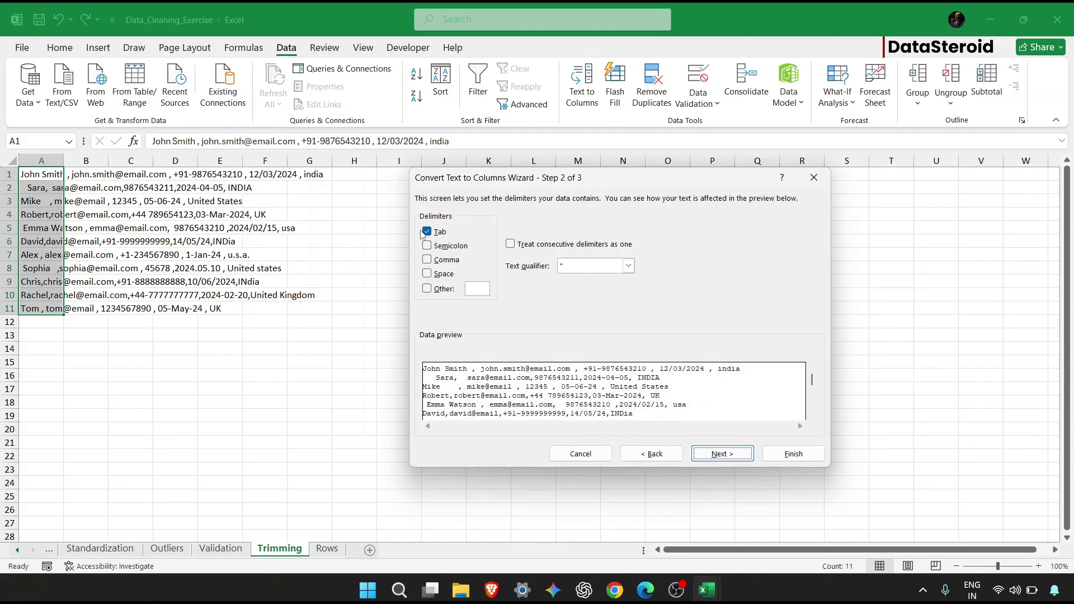
pyautogui.click(427, 260)
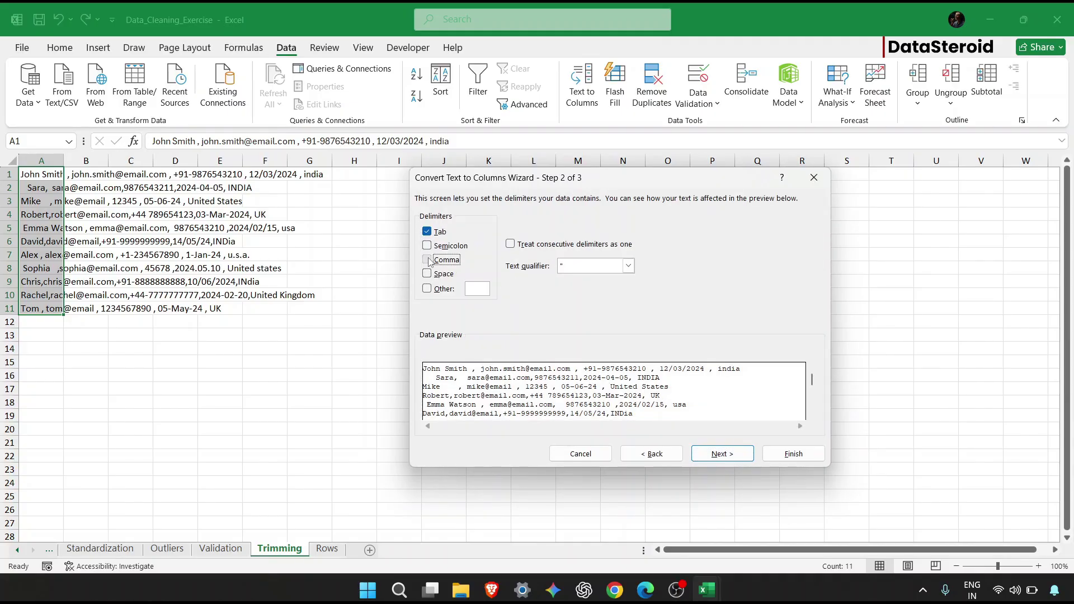
pyautogui.click(722, 459)
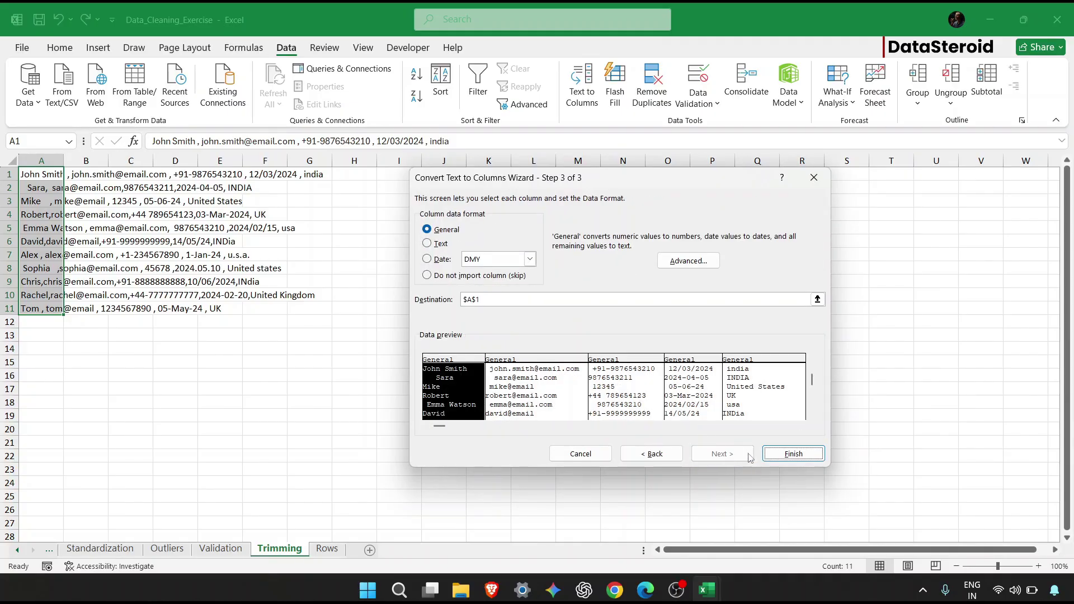
pyautogui.click(817, 455)
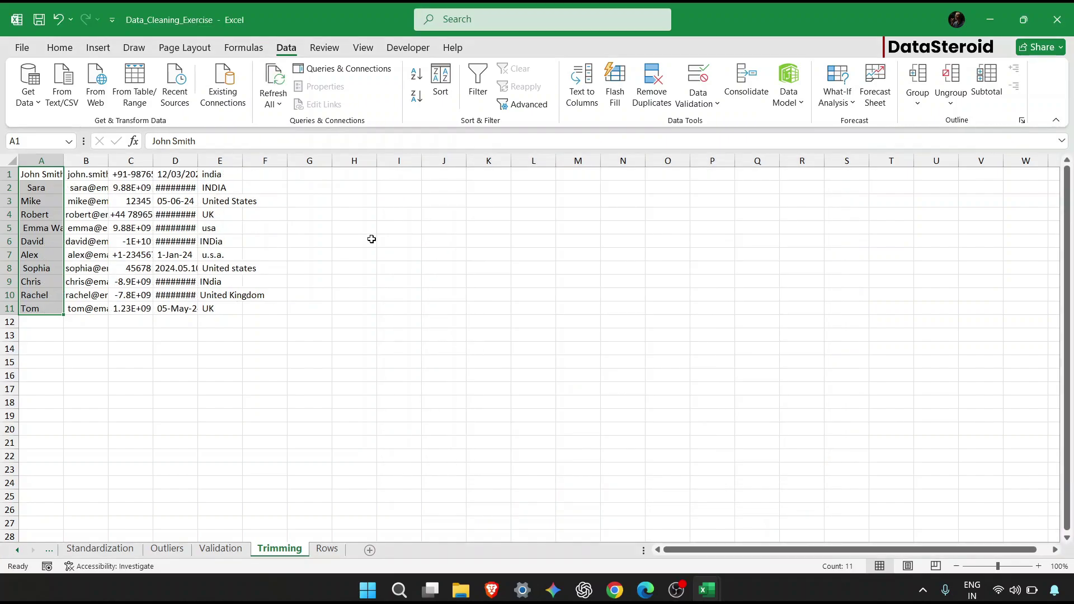
# AutoFit columns A–E to their contents.
pyautogui.click(88, 218)
pyautogui.moveTo(35, 160); pyautogui.dragTo(254, 160)
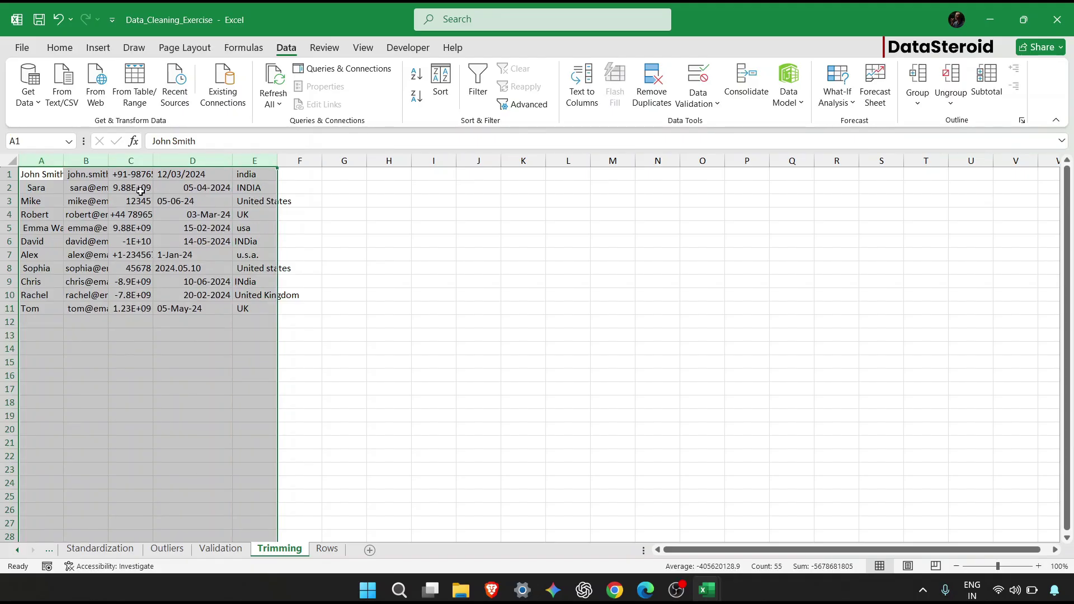
pyautogui.doubleClick(62, 162)
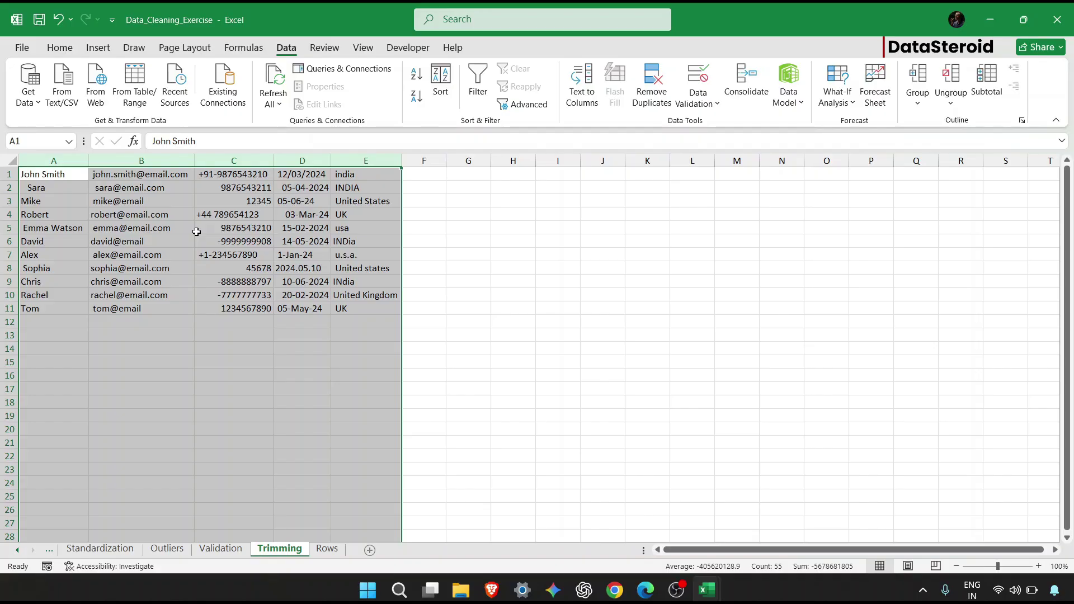
pyautogui.click(78, 242)
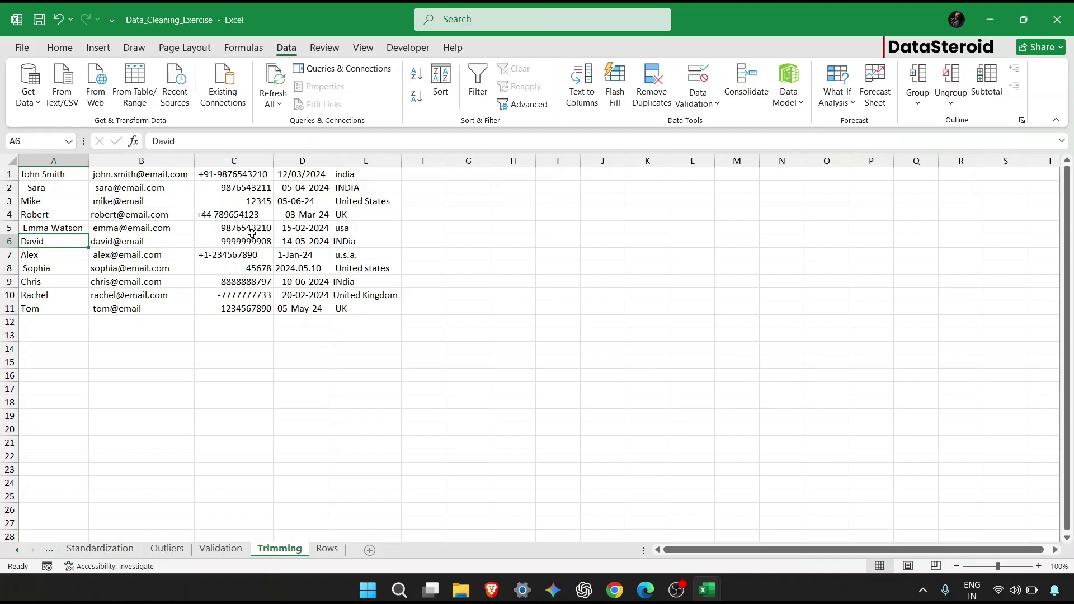
# Enter =TRIM(A1) in cell H1.
pyautogui.click(519, 178)
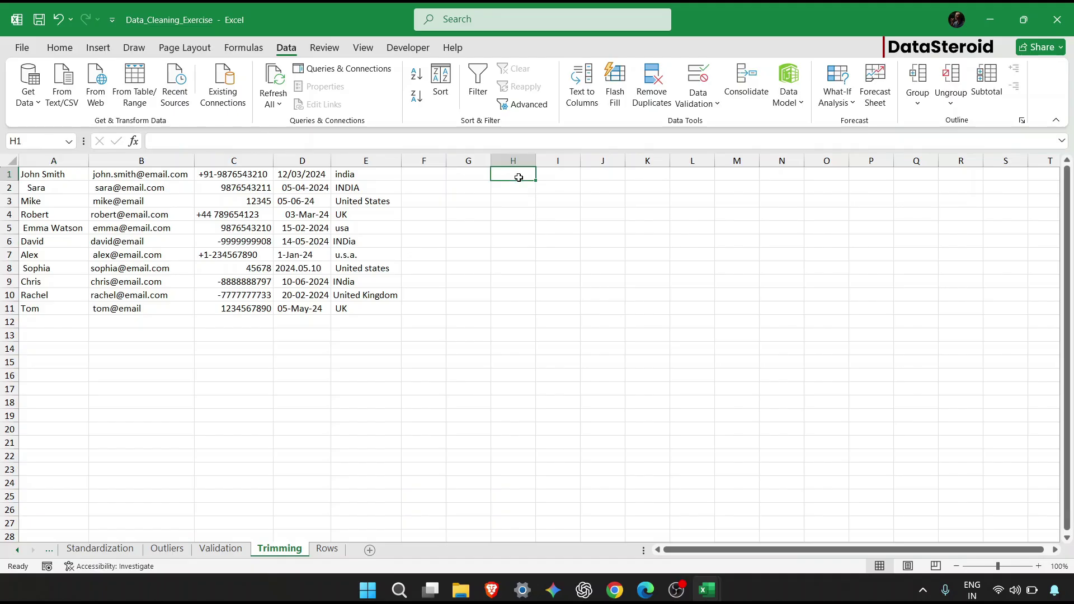
pyautogui.write('=trim')
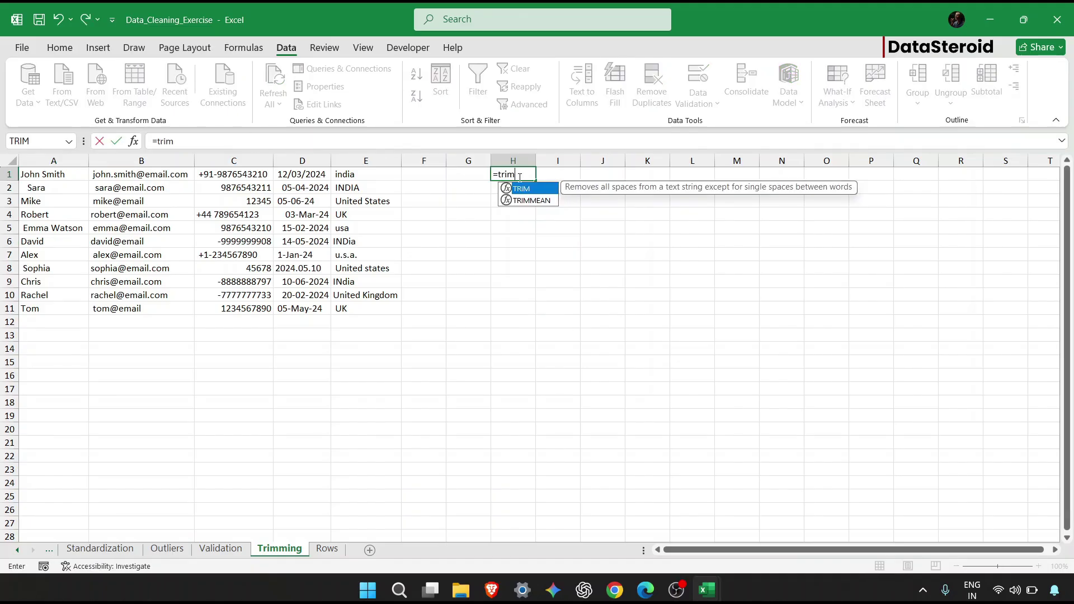
pyautogui.press('Tab')
pyautogui.write('(')
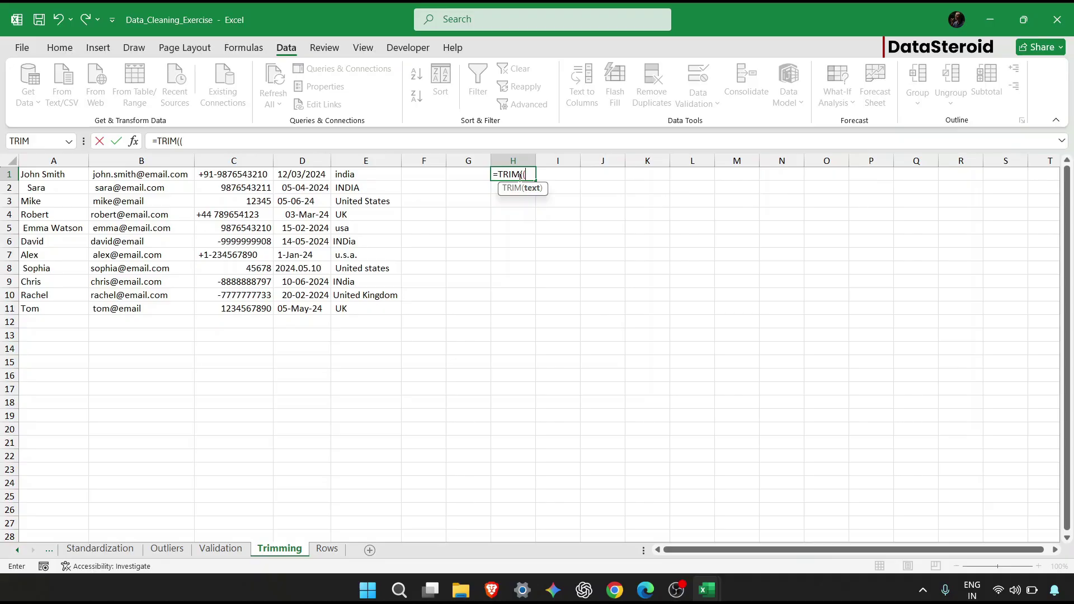
pyautogui.press('BackSpace')
pyautogui.click(76, 181)
pyautogui.click(76, 180)
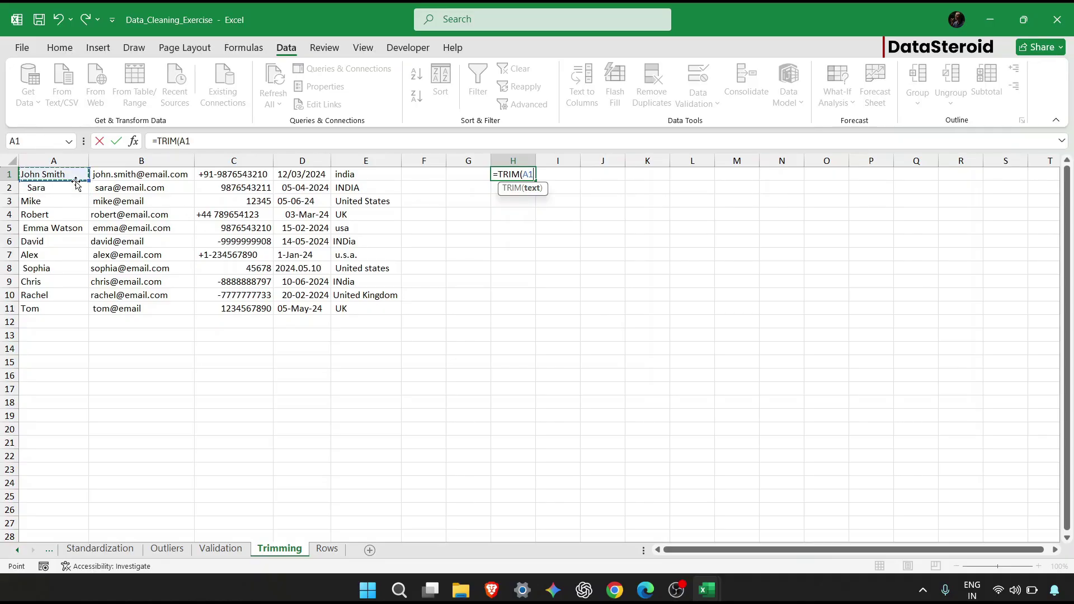
pyautogui.write(')')
pyautogui.press('Return')
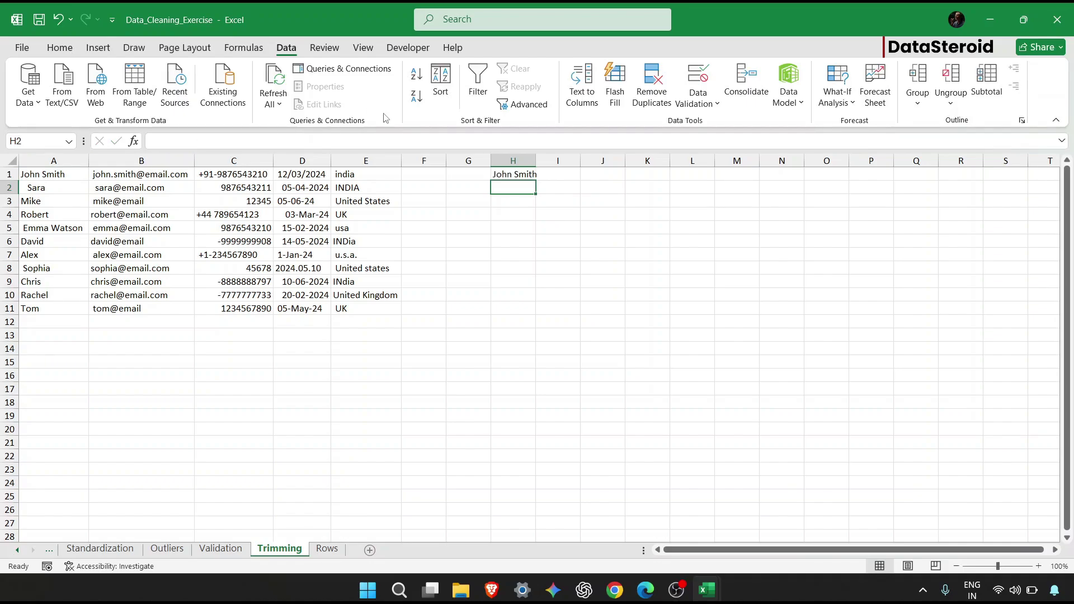
pyautogui.click(531, 175)
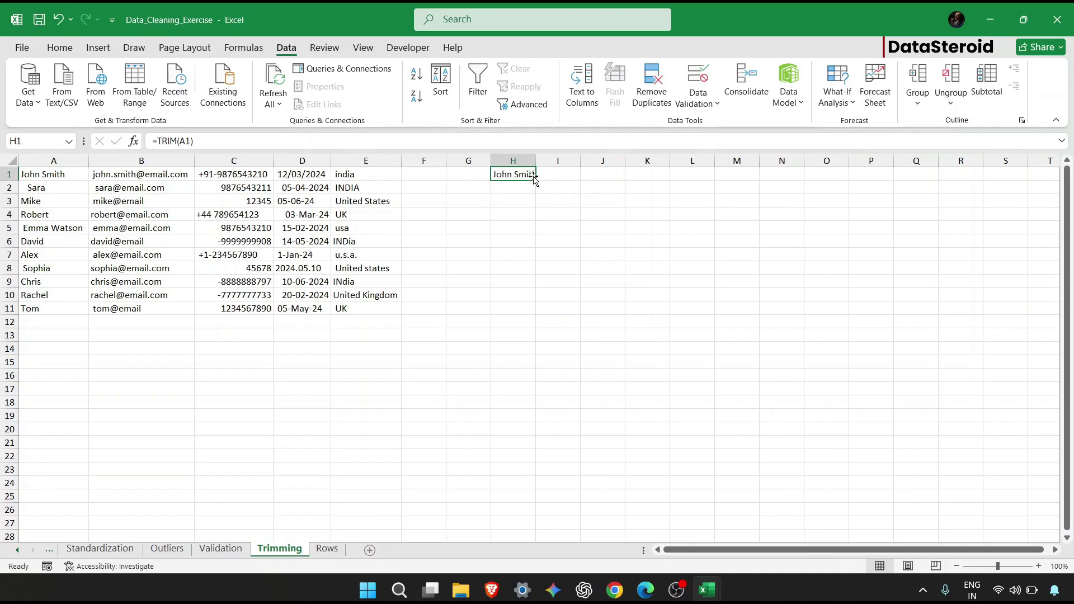
# Enter =TRIM(B1) in I1 and fill H1:I1 down to row 11.
pyautogui.click(542, 171)
pyautogui.write('=trim')
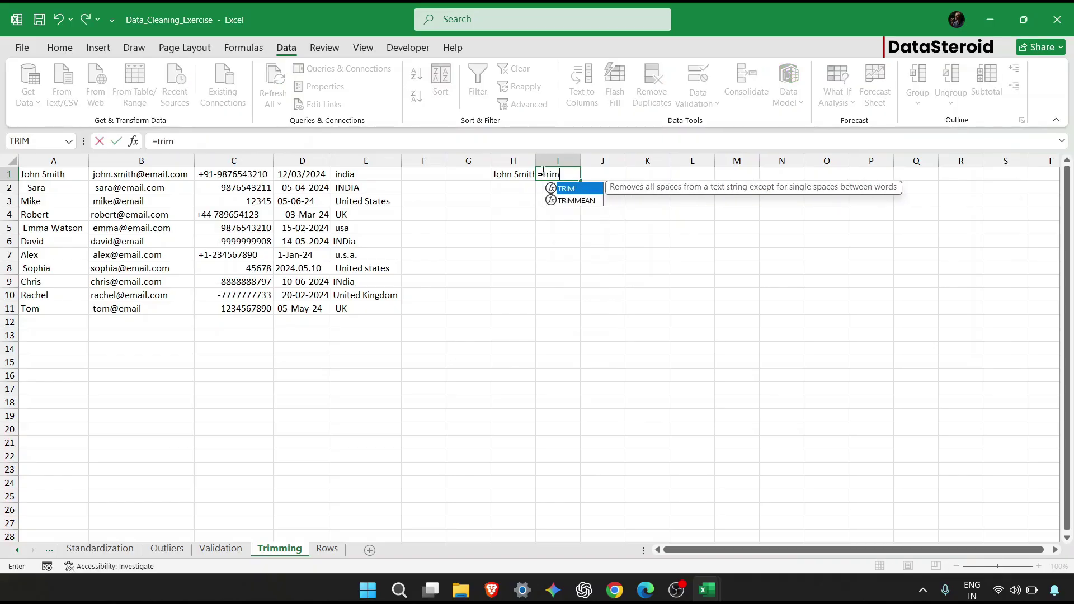
pyautogui.press('Tab')
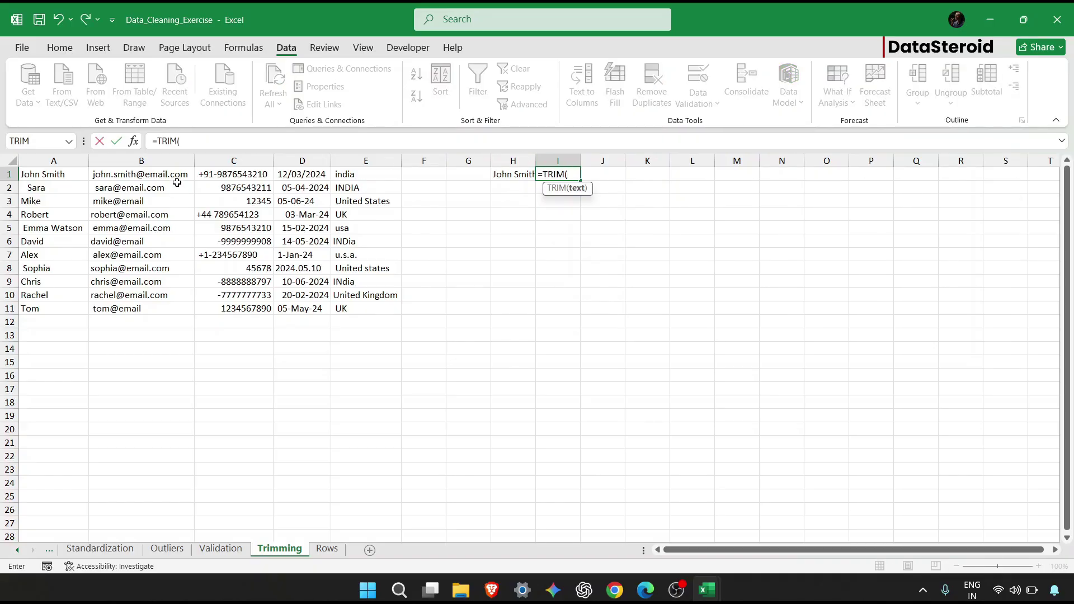
pyautogui.click(174, 174)
pyautogui.write(')')
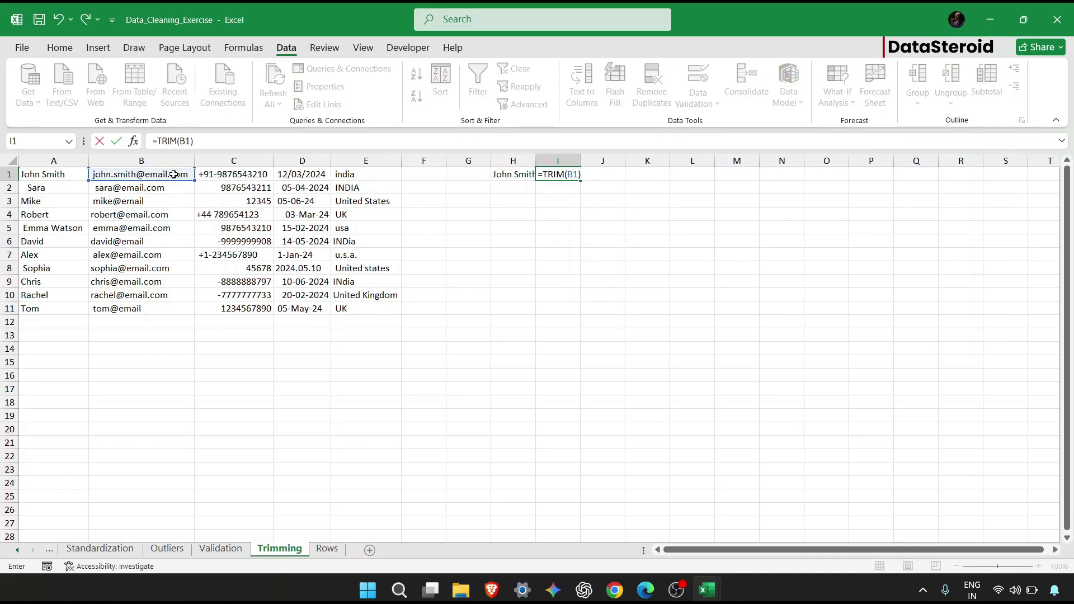
pyautogui.press('Return')
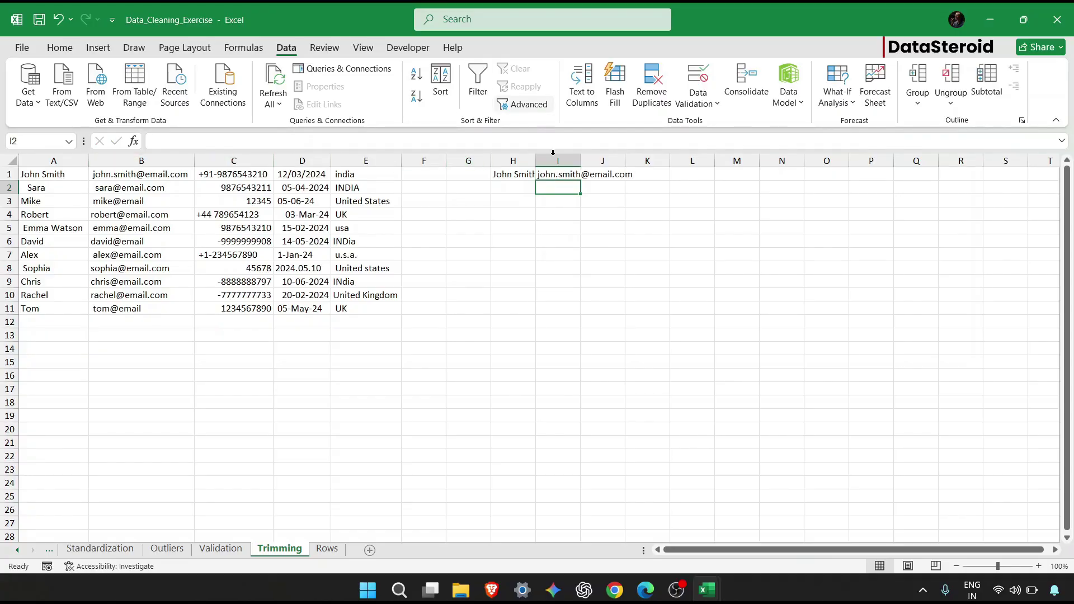
pyautogui.click(529, 176)
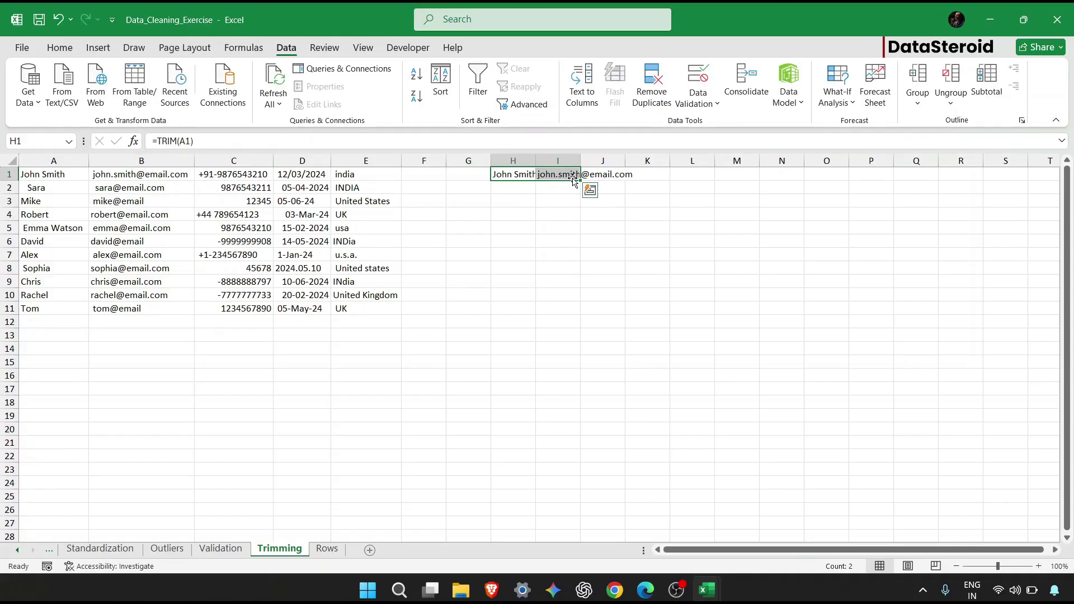
pyautogui.moveTo(580, 180); pyautogui.dragTo(559, 312)
pyautogui.click(555, 255)
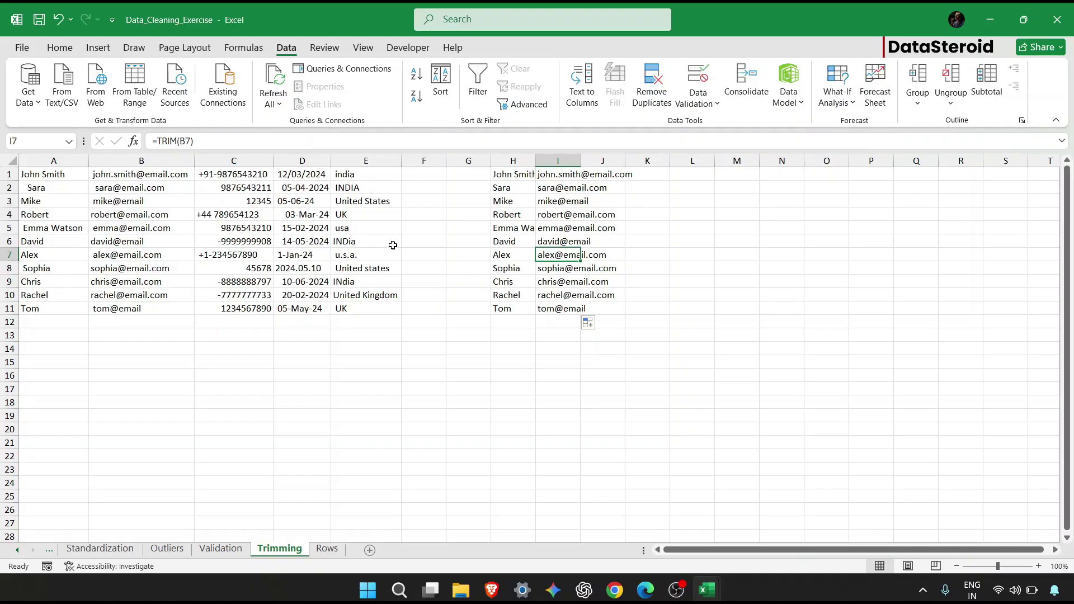
# Copy the trimmed results in H1:J11 and paste them as values.
pyautogui.moveTo(509, 175); pyautogui.dragTo(618, 306)
pyautogui.hotkey('ctrl', 'c')
pyautogui.click(588, 323)
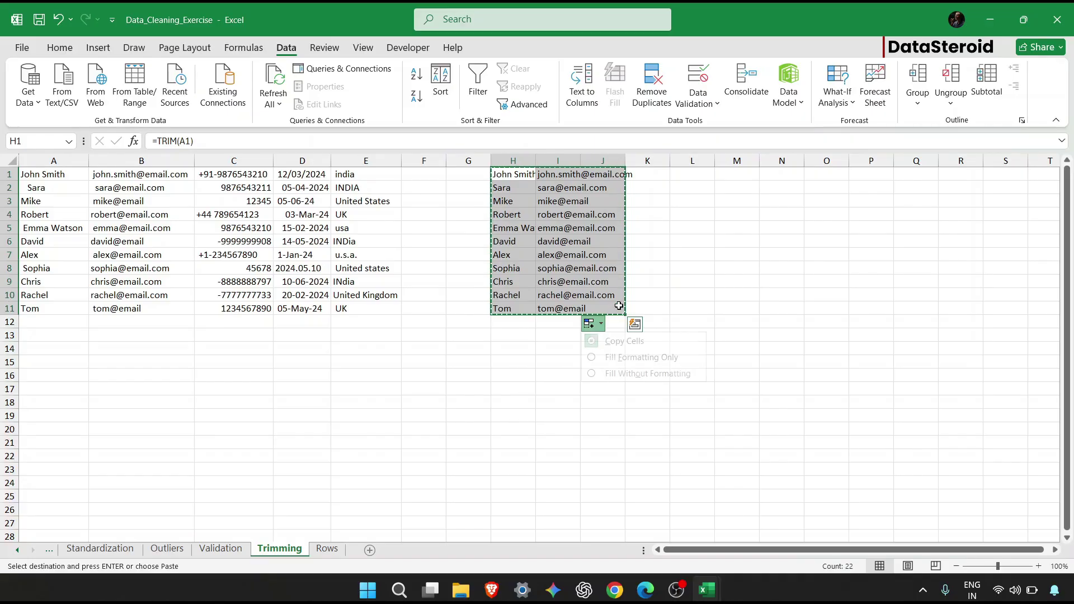
pyautogui.hotkey('ctrl', 'alt', 'v')
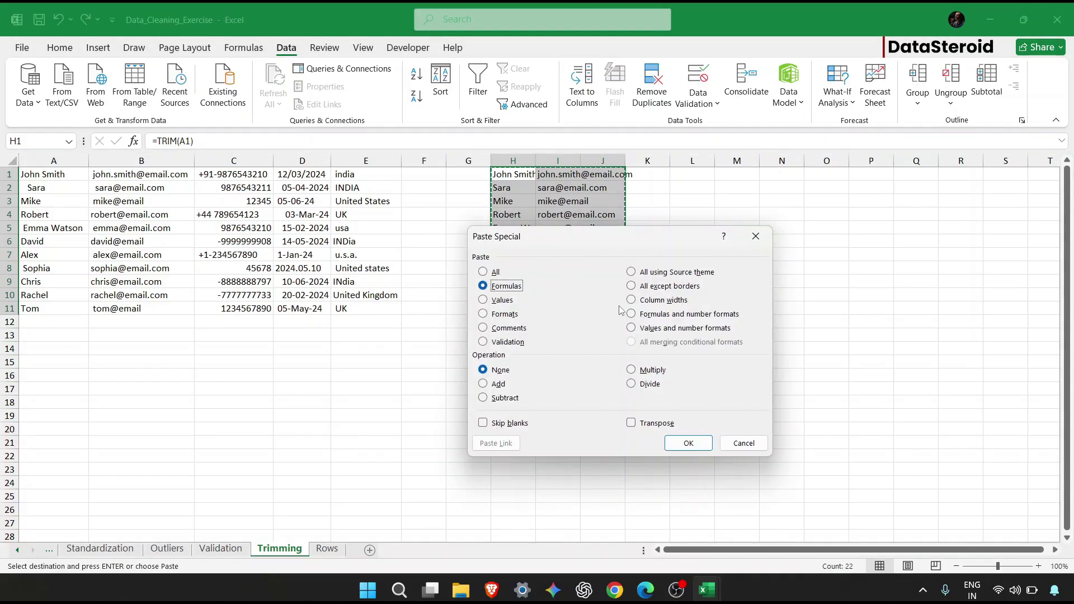
pyautogui.press('v')
pyautogui.press('Return')
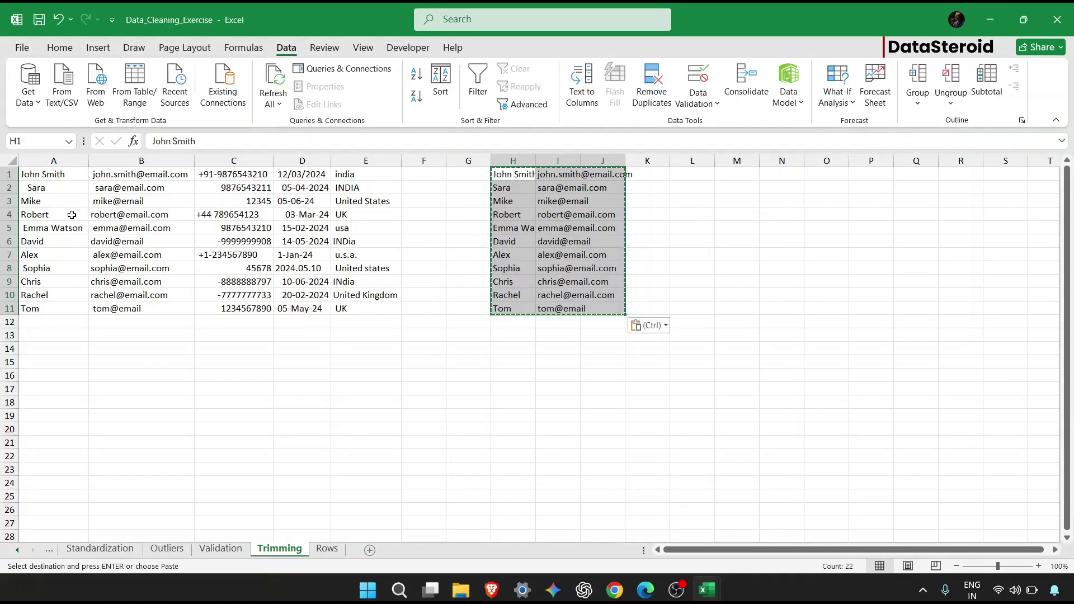
# Paste the values over A1:B11, clear helper cells H1:J11, then undo the changes.
pyautogui.moveTo(67, 176); pyautogui.dragTo(155, 304)
pyautogui.hotkey('ctrl', 'v')
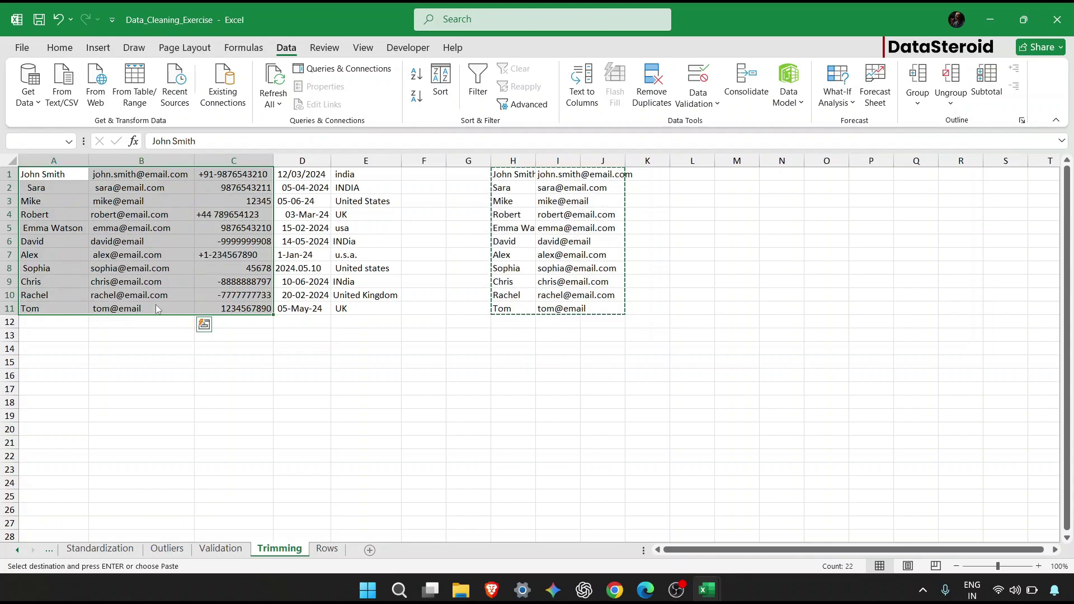
pyautogui.click(516, 334)
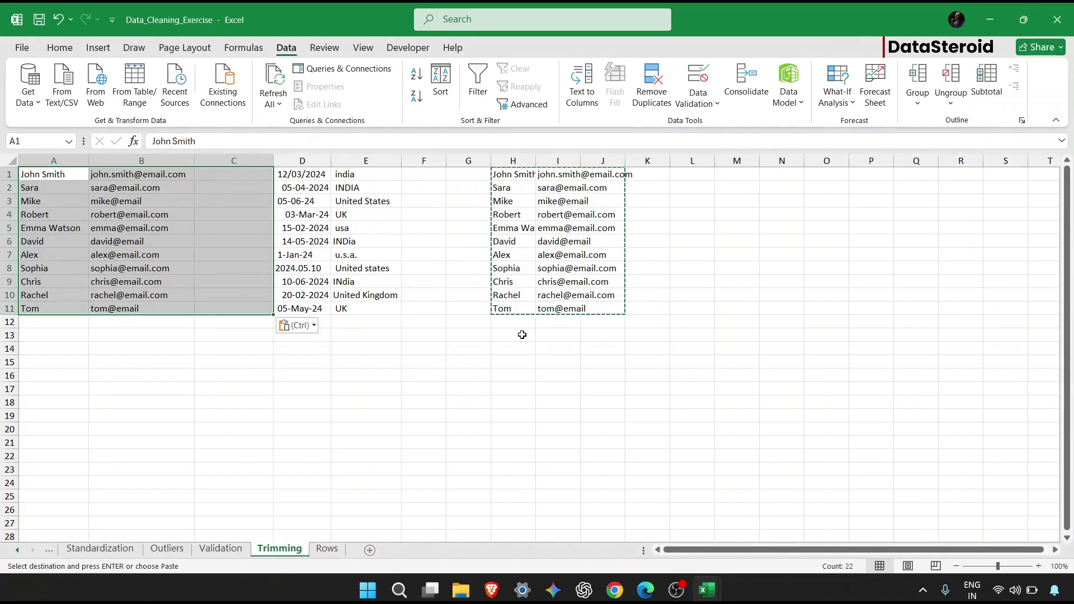
pyautogui.click(523, 176)
pyautogui.moveTo(522, 176); pyautogui.dragTo(598, 311)
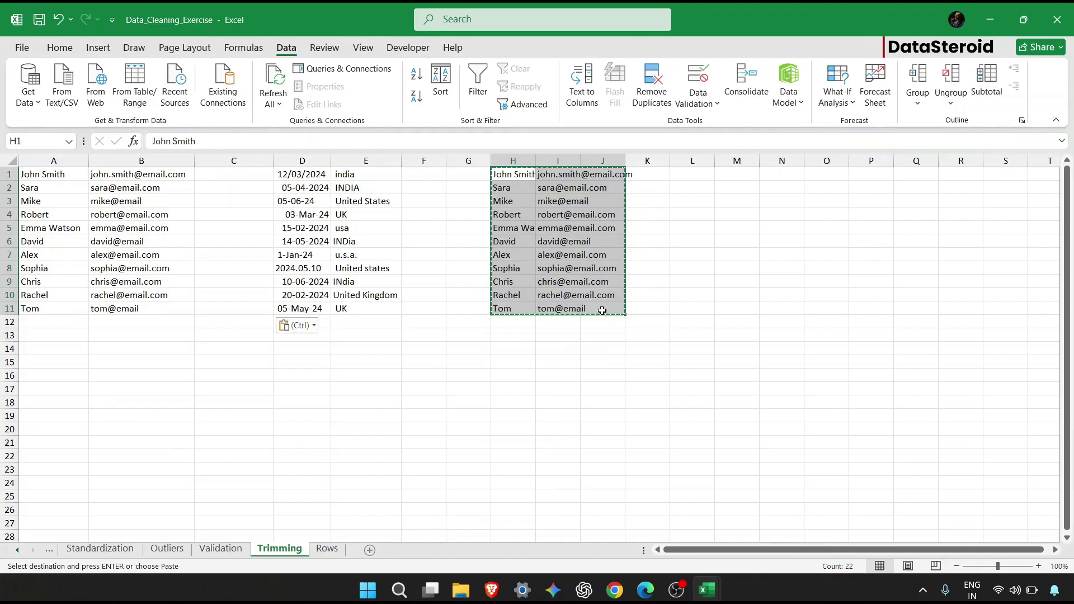
pyautogui.press('Delete')
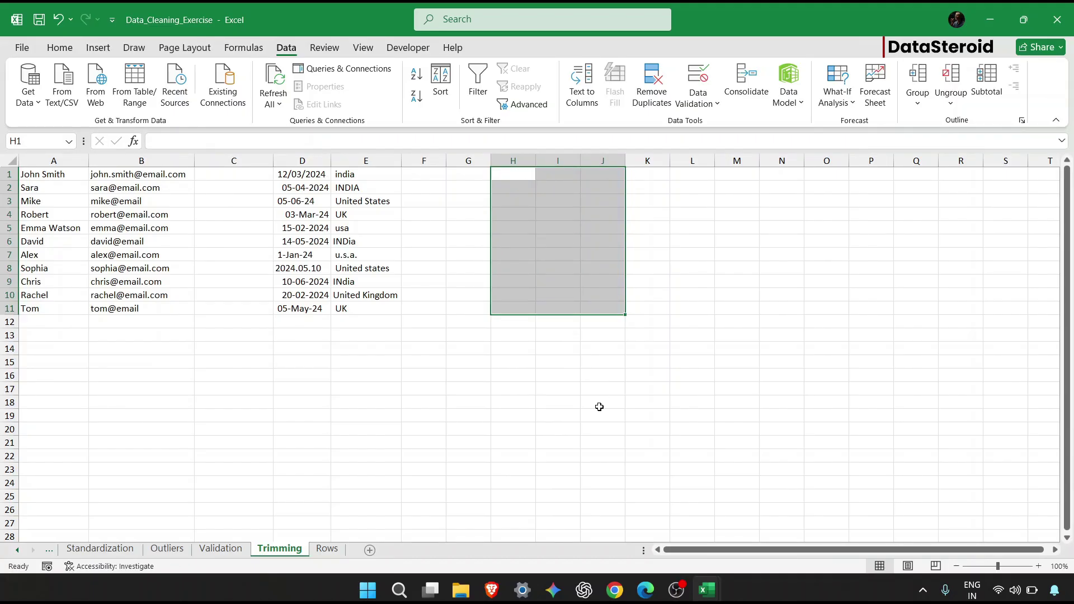
pyautogui.click(599, 404)
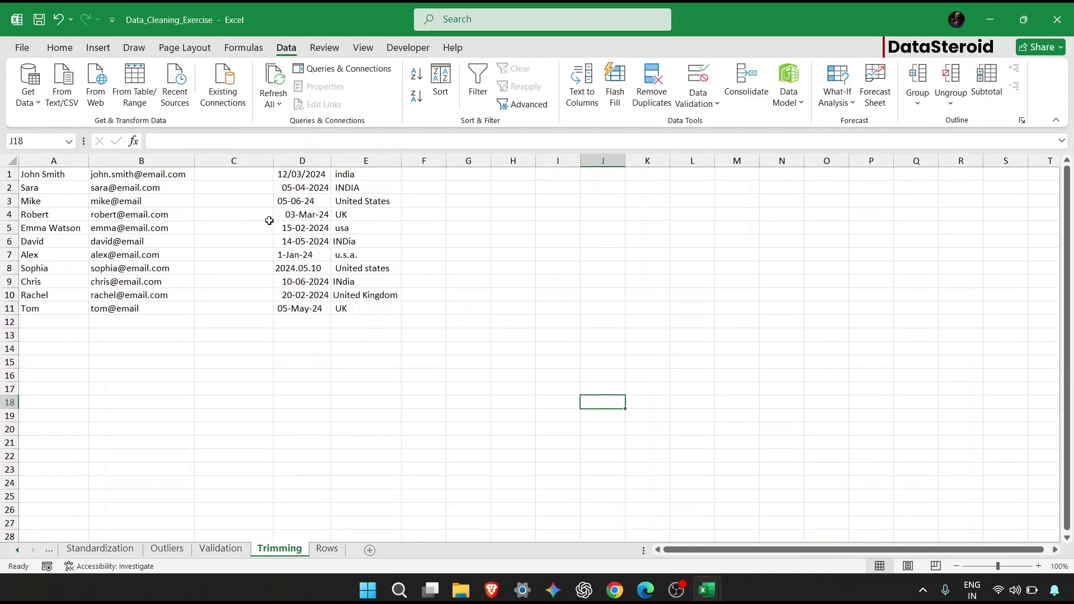
pyautogui.hotkey('ctrl', 'z')
pyautogui.hotkey('ctrl', 'z')
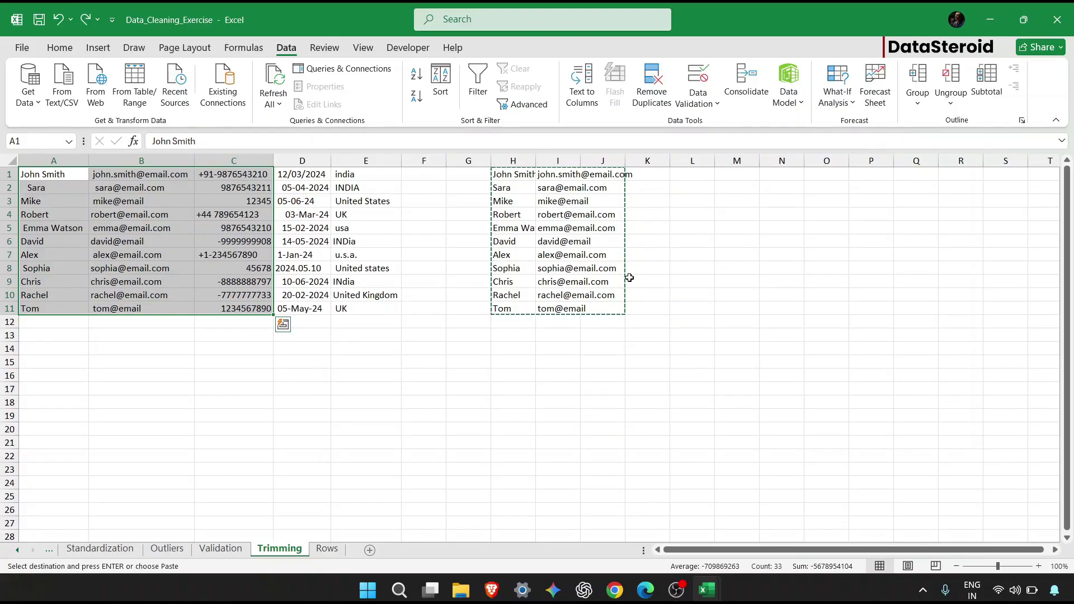
# Paste H1:I11 as values again and paste the trimmed names and emails over A1:B11.
pyautogui.moveTo(494, 175); pyautogui.dragTo(590, 307)
pyautogui.hotkey('ctrl', 'c')
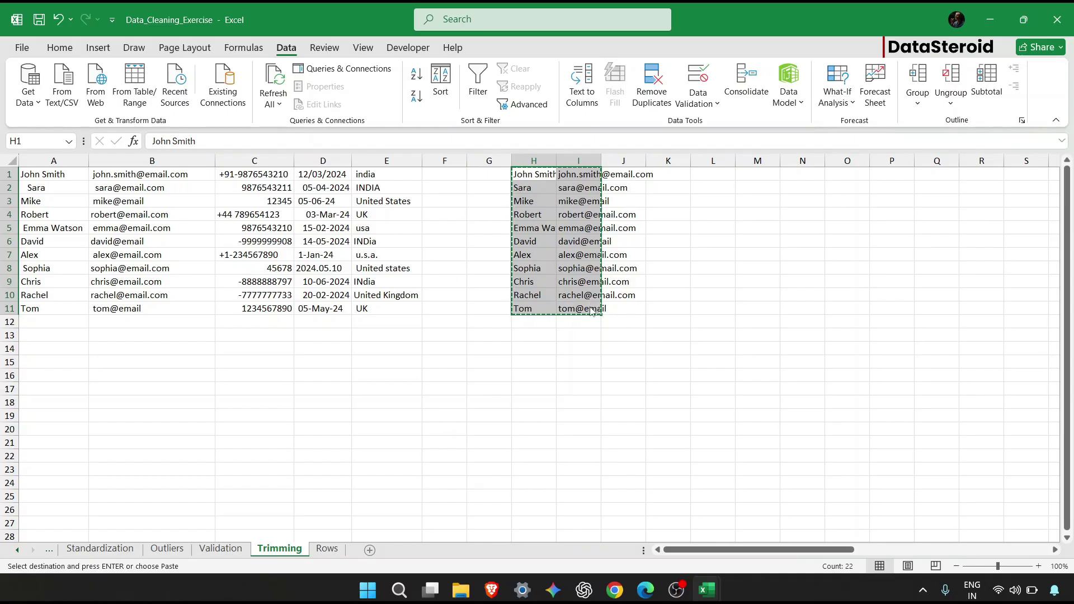
pyautogui.hotkey('ctrl', 'alt', 'v')
pyautogui.press('v')
pyautogui.press('Return')
pyautogui.moveTo(79, 173); pyautogui.dragTo(129, 317)
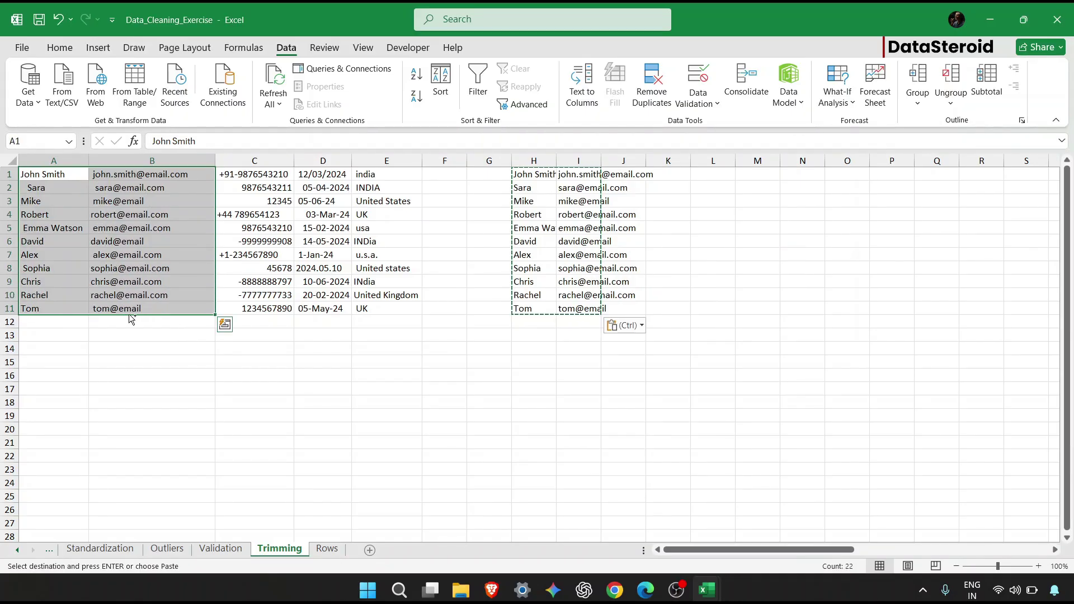
pyautogui.hotkey('ctrl', 'v')
pyautogui.click(180, 245)
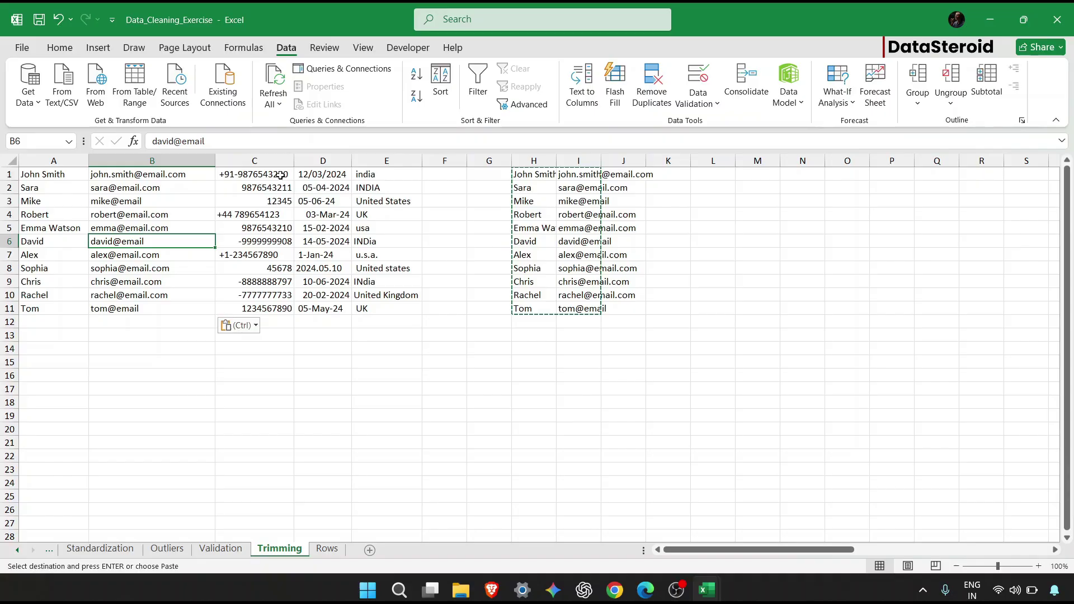
# Left-align the phone, date and country columns C1:E11, then go to the Rows sheet.
pyautogui.moveTo(280, 175); pyautogui.dragTo(287, 307)
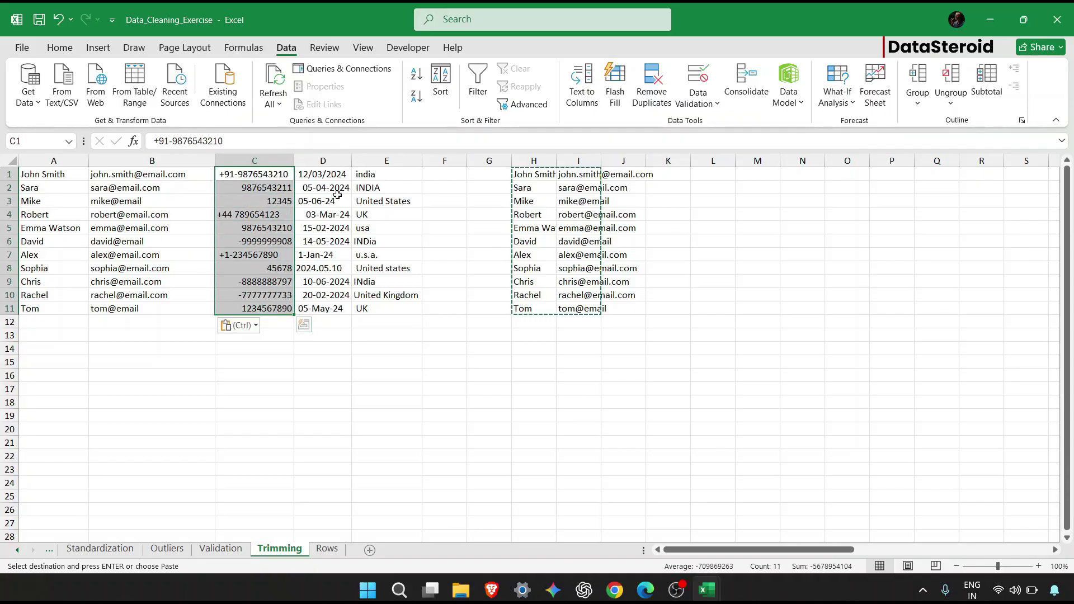
pyautogui.moveTo(258, 177); pyautogui.dragTo(399, 309)
pyautogui.click(60, 49)
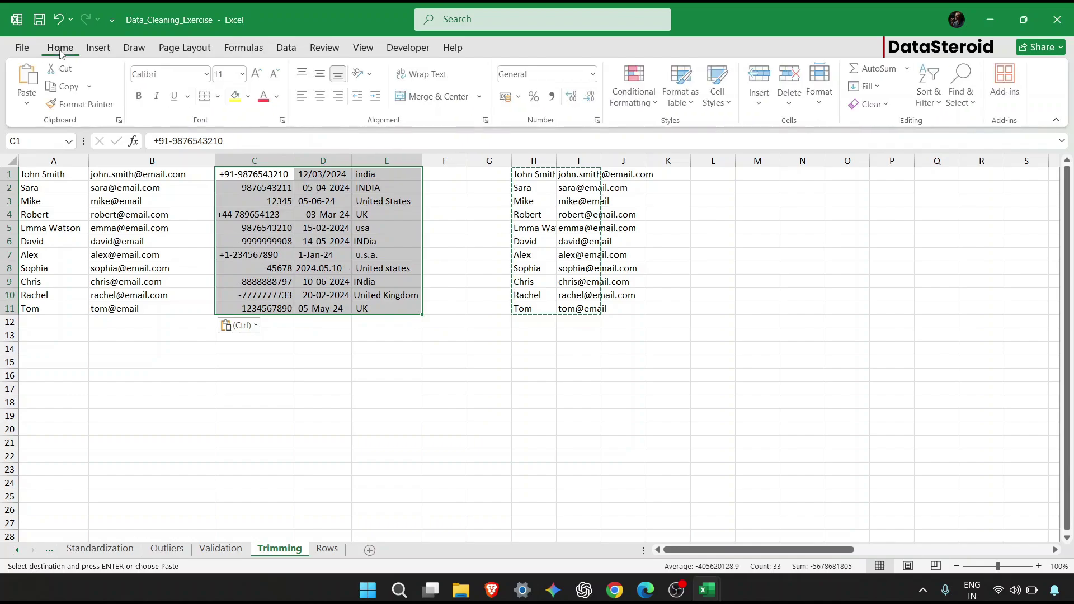
pyautogui.click(302, 97)
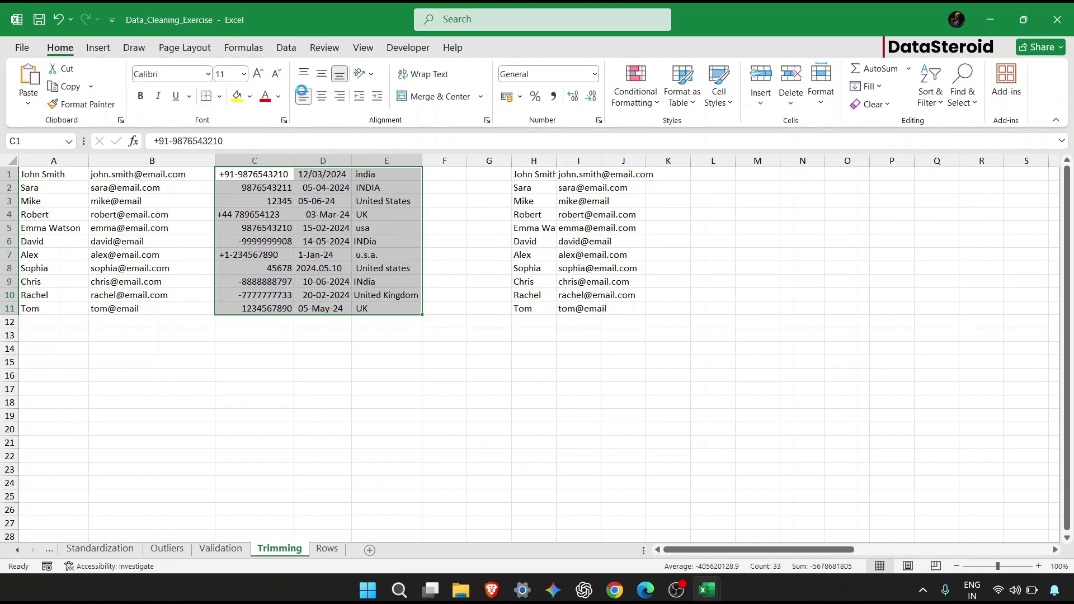
pyautogui.click(515, 268)
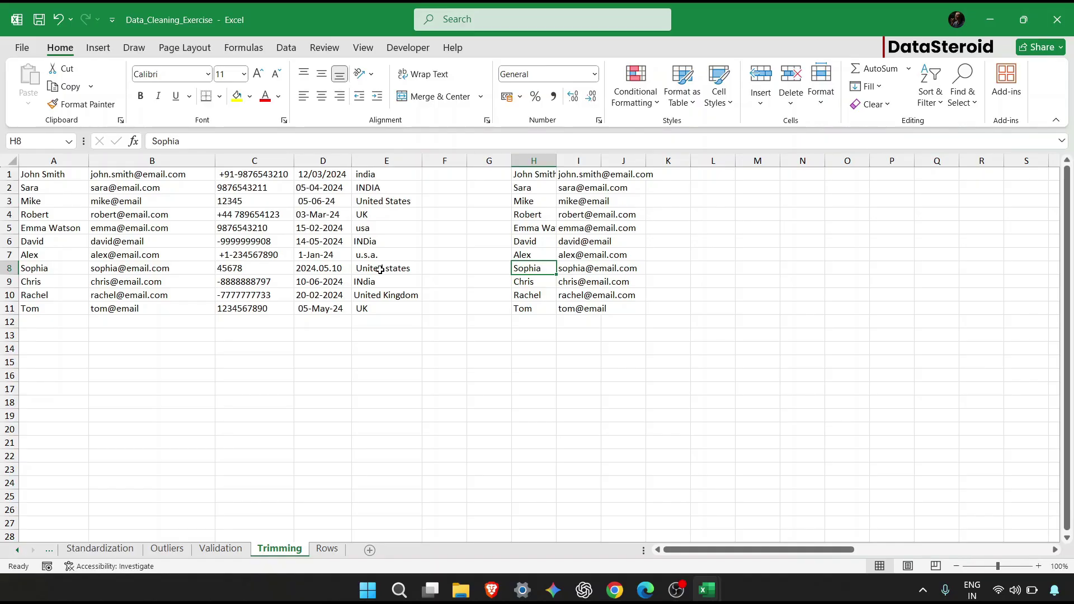
pyautogui.click(327, 548)
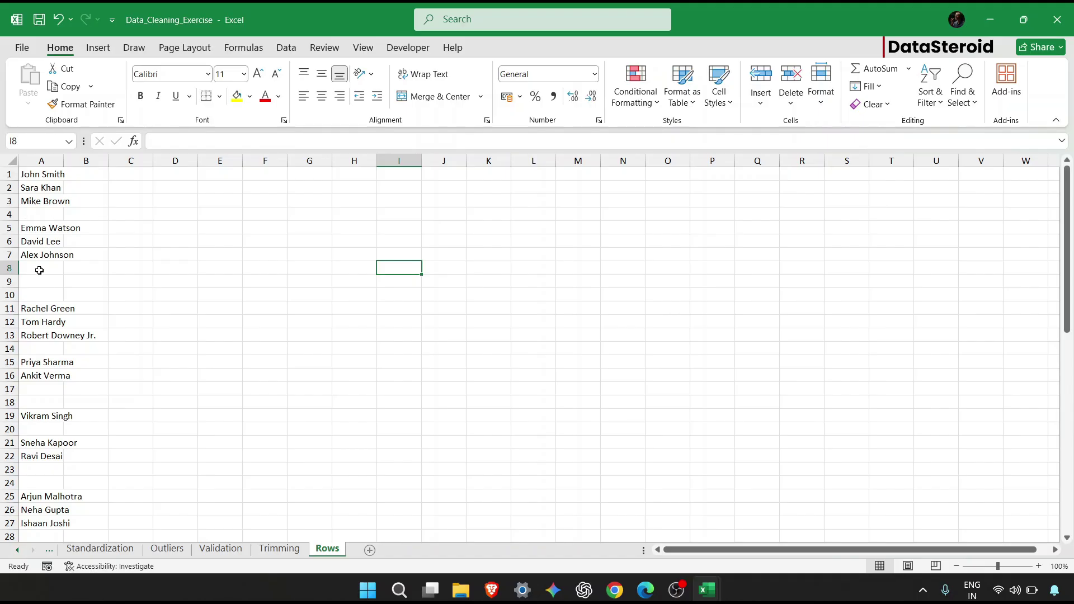
# Select column A's blank cells with Go To Special > Blanks and delete their sheet rows.
pyautogui.scroll(-16, 139, 308)
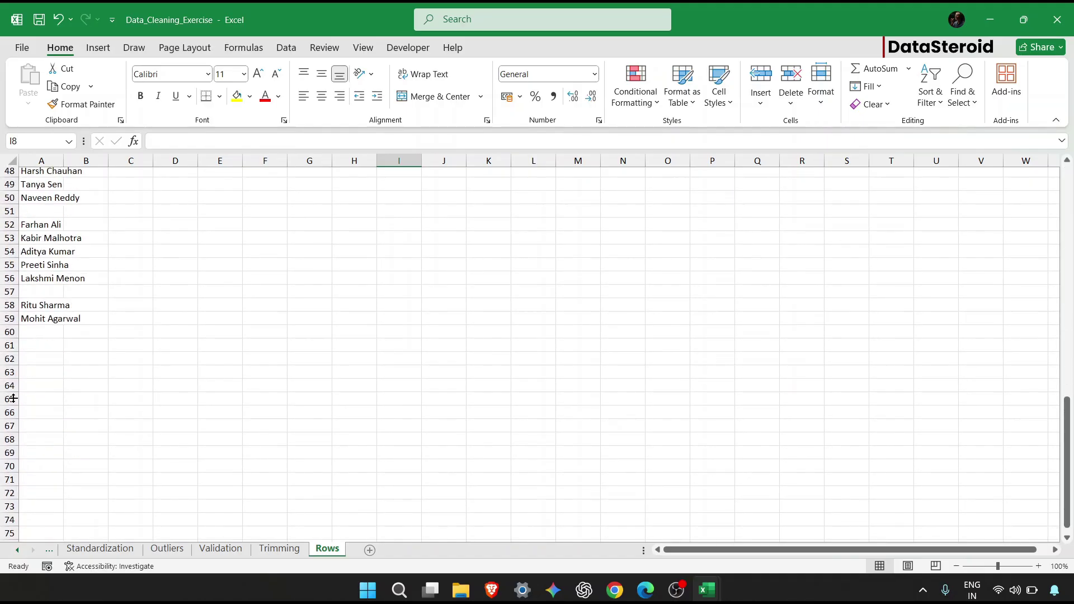
pyautogui.scroll(3, 14, 397)
pyautogui.scroll(13, 13, 397)
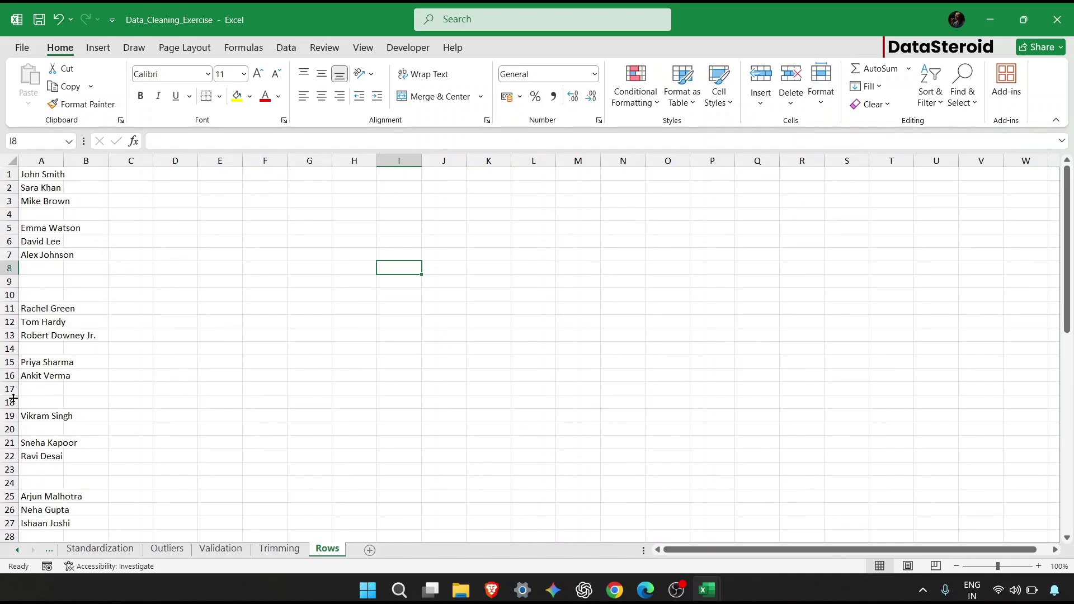
pyautogui.click(59, 177)
pyautogui.hotkey('ctrl', 'space')
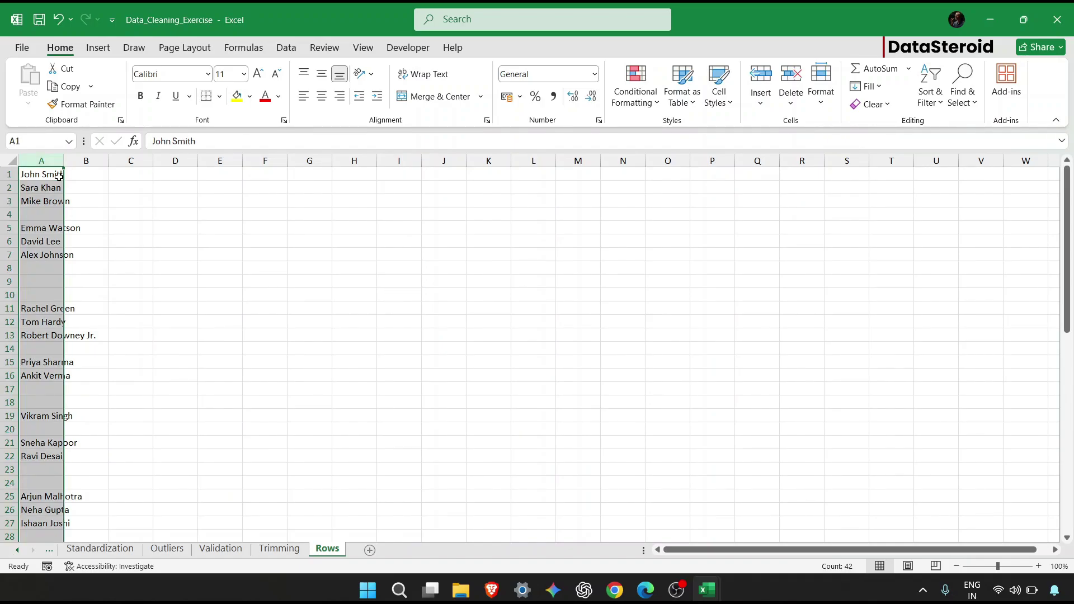
pyautogui.hotkey('ctrl', 'g')
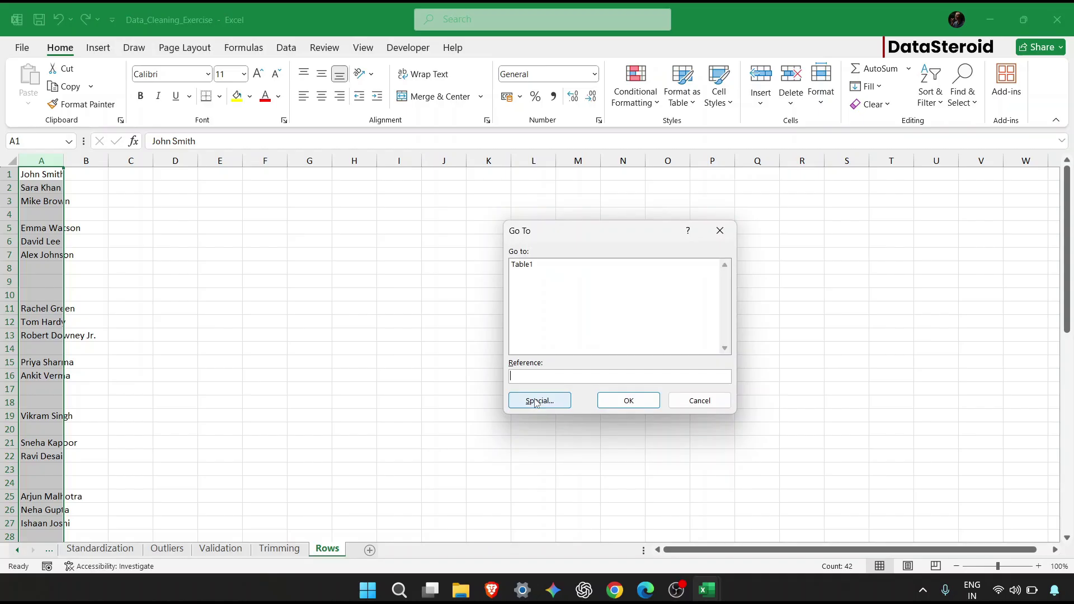
pyautogui.click(539, 401)
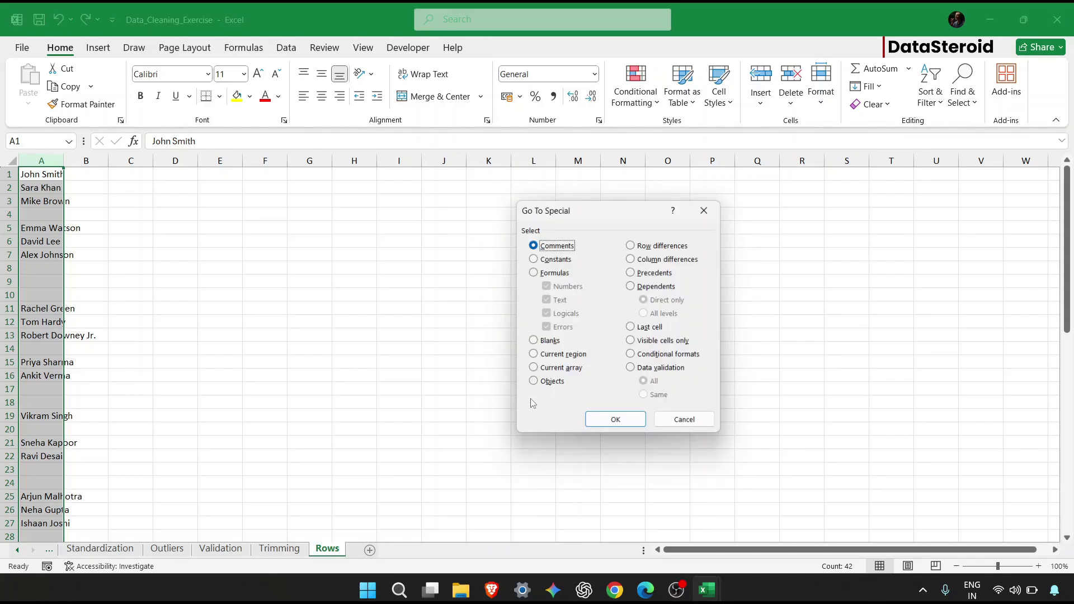
pyautogui.click(532, 343)
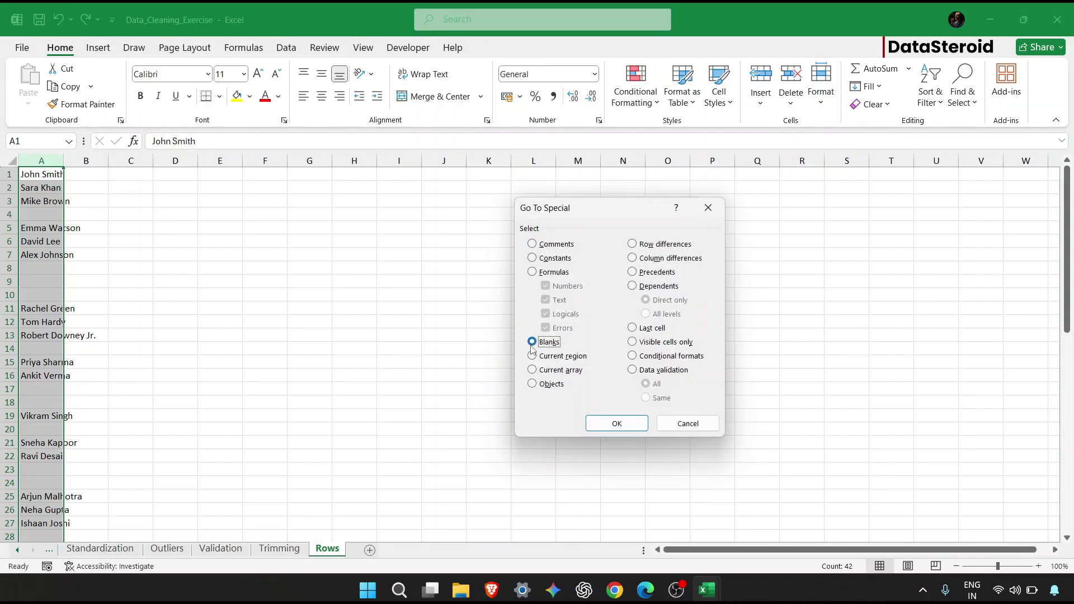
pyautogui.click(610, 424)
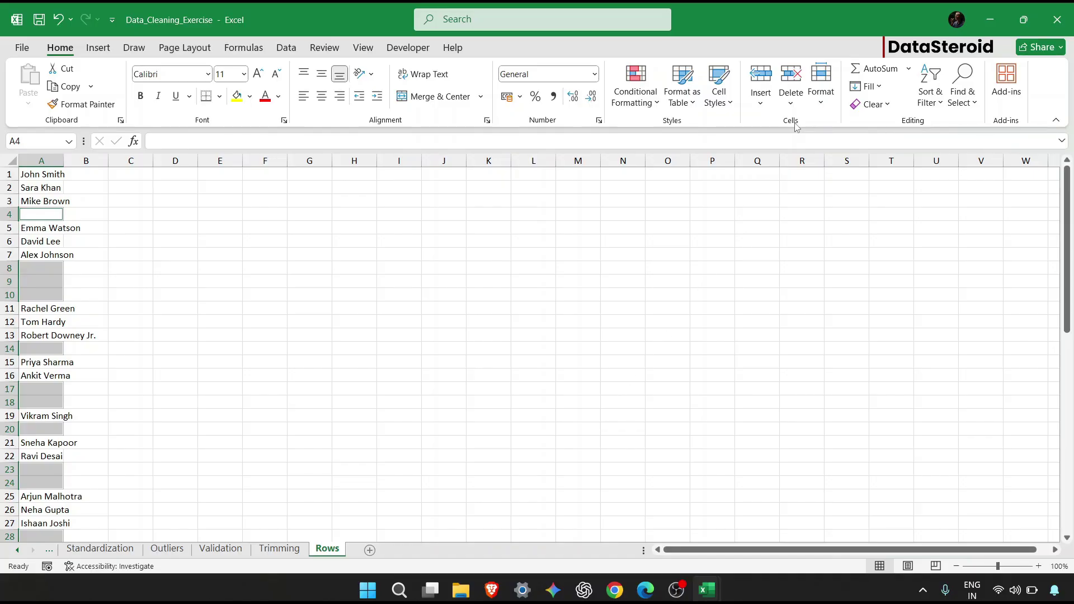
pyautogui.click(789, 105)
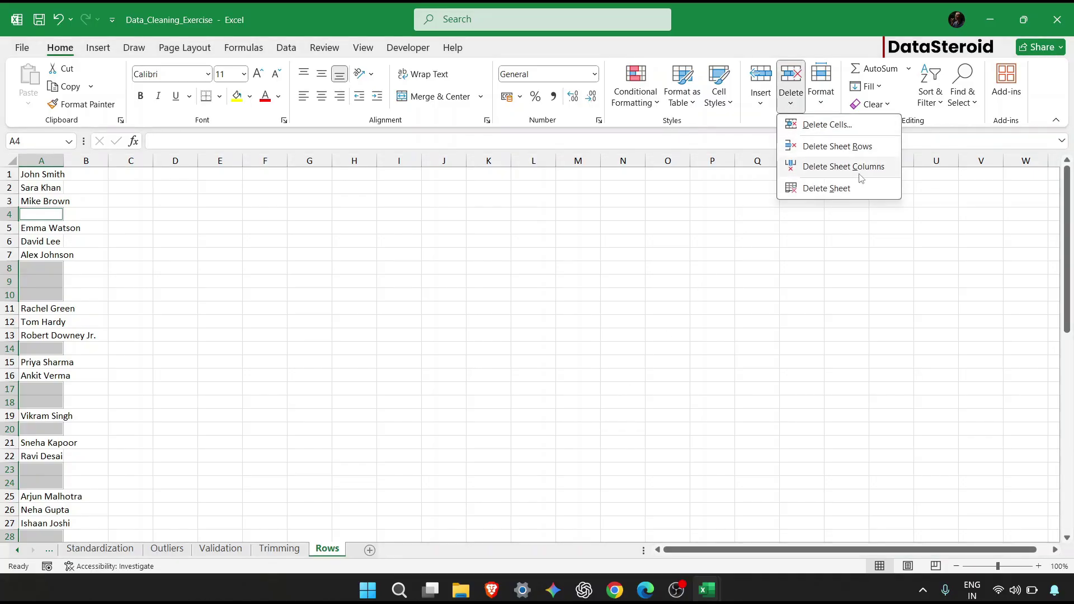
pyautogui.click(839, 146)
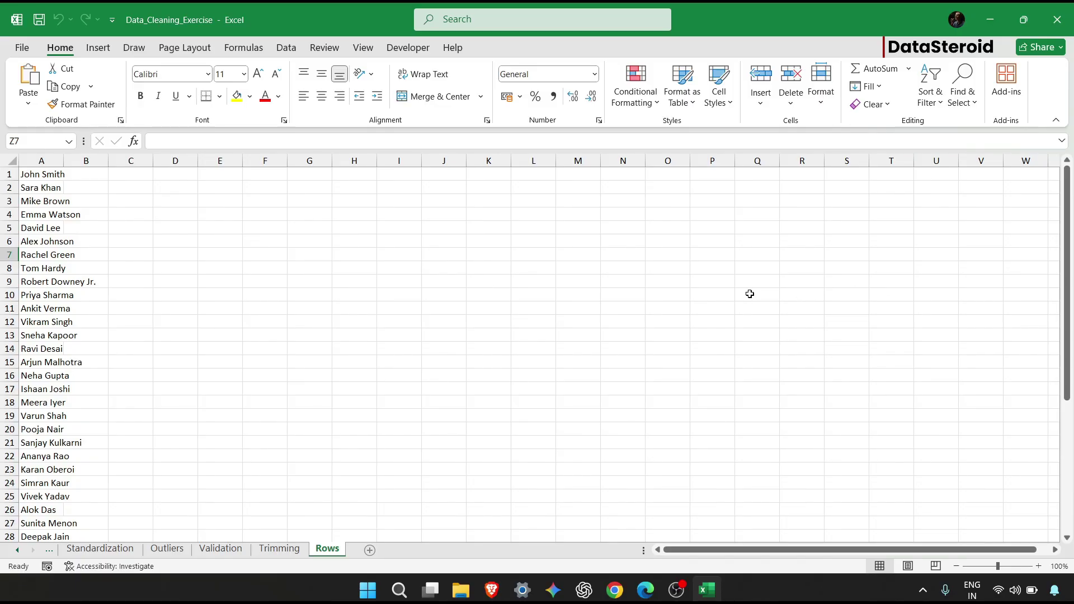
# Add a new sheet named WebScrapping and launch Edge from the taskbar.
pyautogui.click(370, 551)
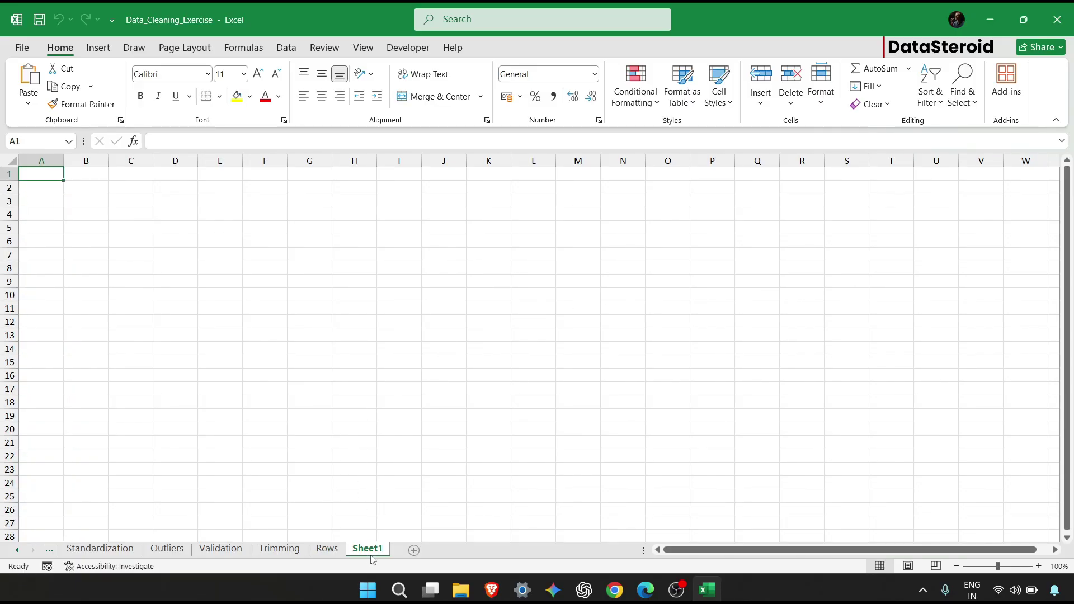
pyautogui.rightClick(367, 551)
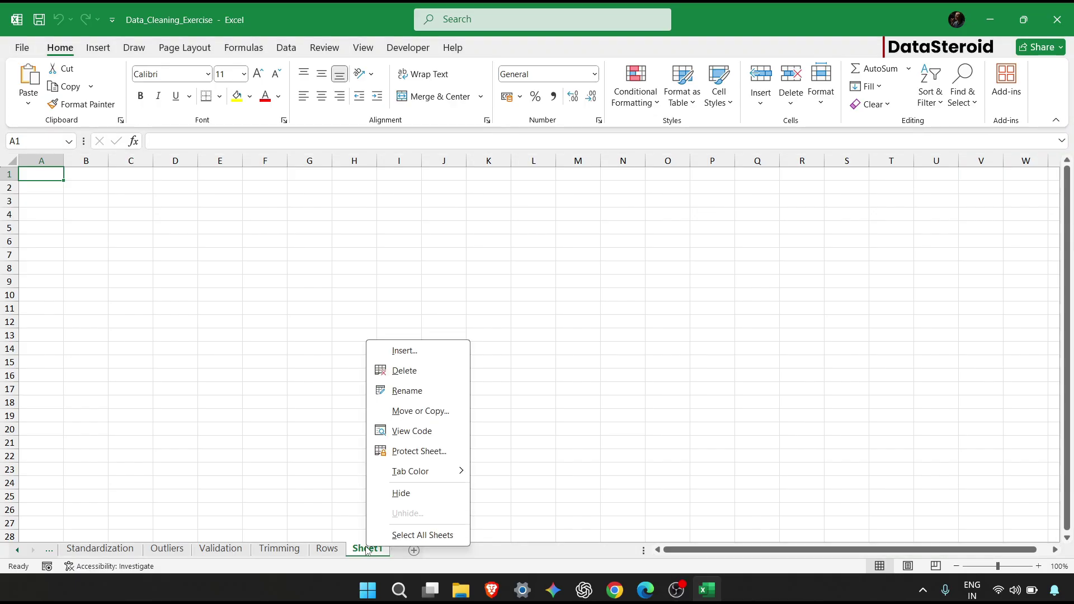
pyautogui.click(430, 389)
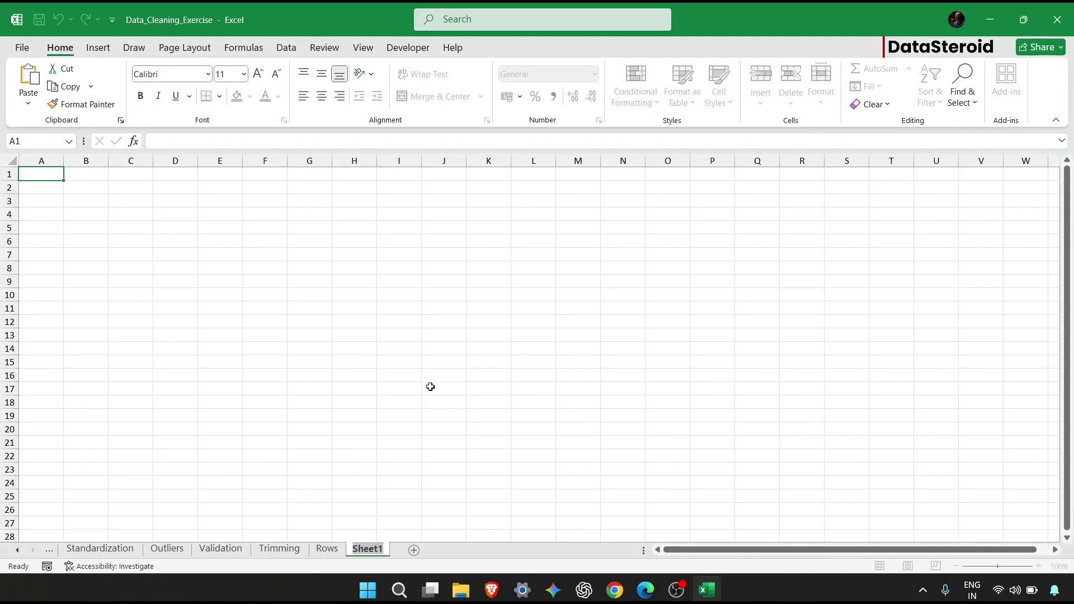
pyautogui.write('WebScrapping')
pyautogui.press('Return')
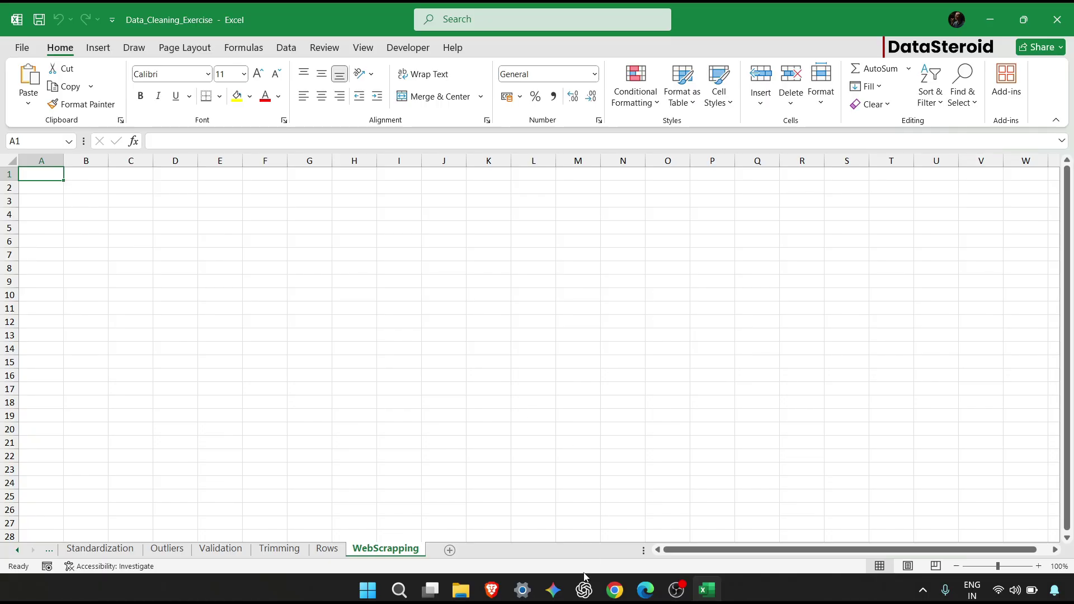
pyautogui.click(615, 590)
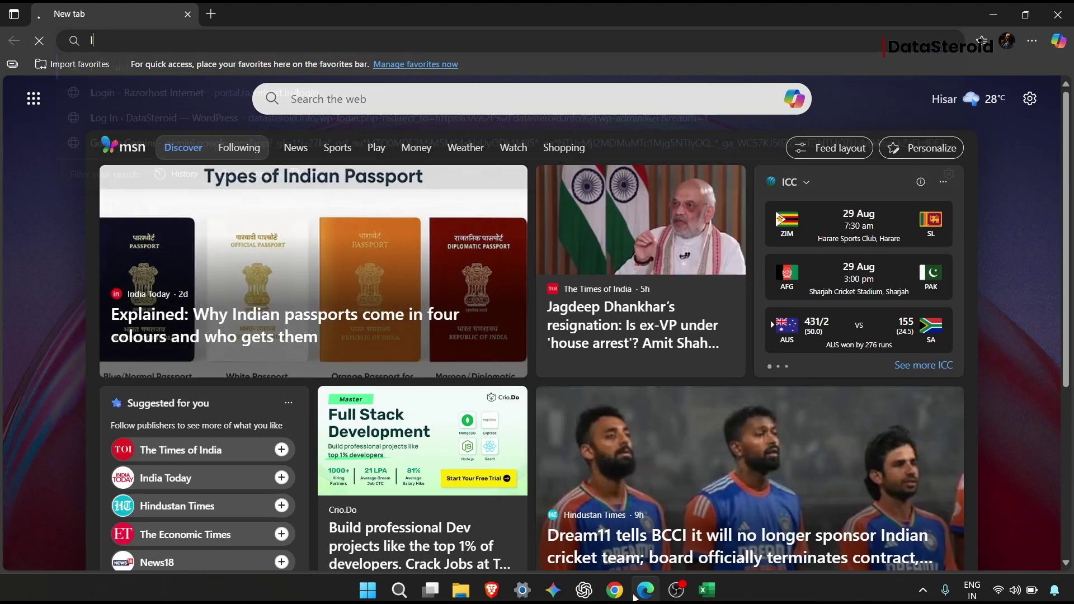
# Search Bing for the Wikipedia country population list and open the article.
pyautogui.write('list of coun')
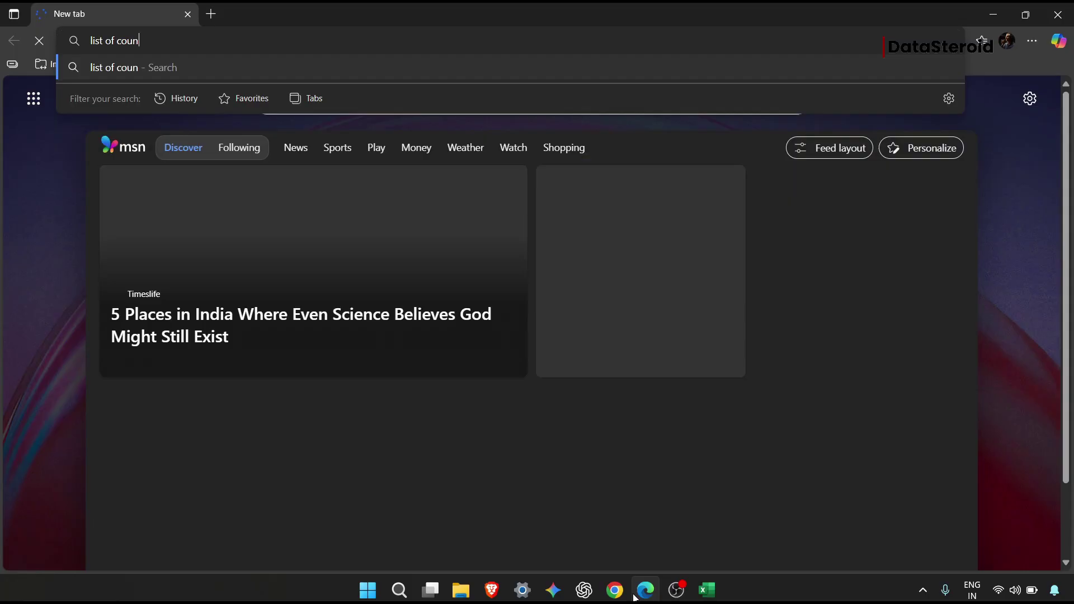
pyautogui.write('try popultaion')
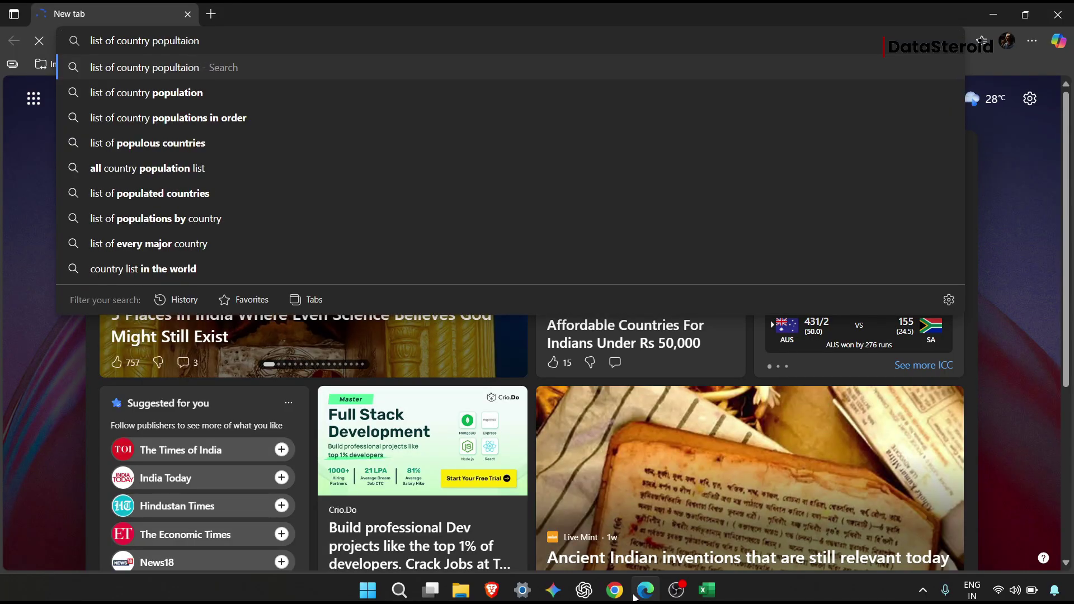
pyautogui.press('BackSpace')
pyautogui.press('BackSpace')
pyautogui.press('BackSpace')
pyautogui.press('BackSpace')
pyautogui.press('BackSpace')
pyautogui.write('ation ')
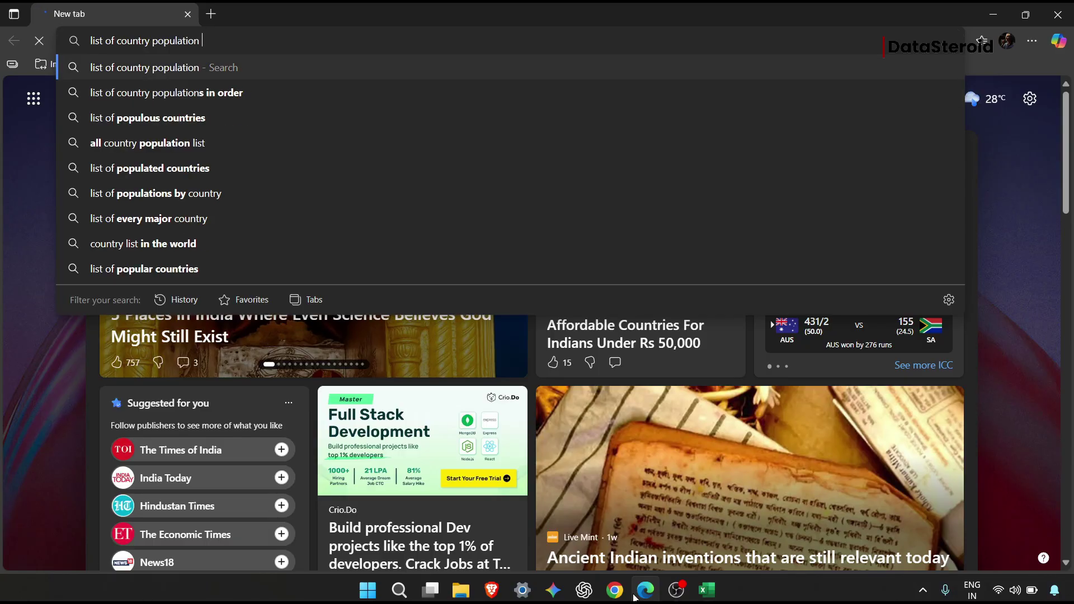
pyautogui.write('wikipdedi')
pyautogui.press('Return')
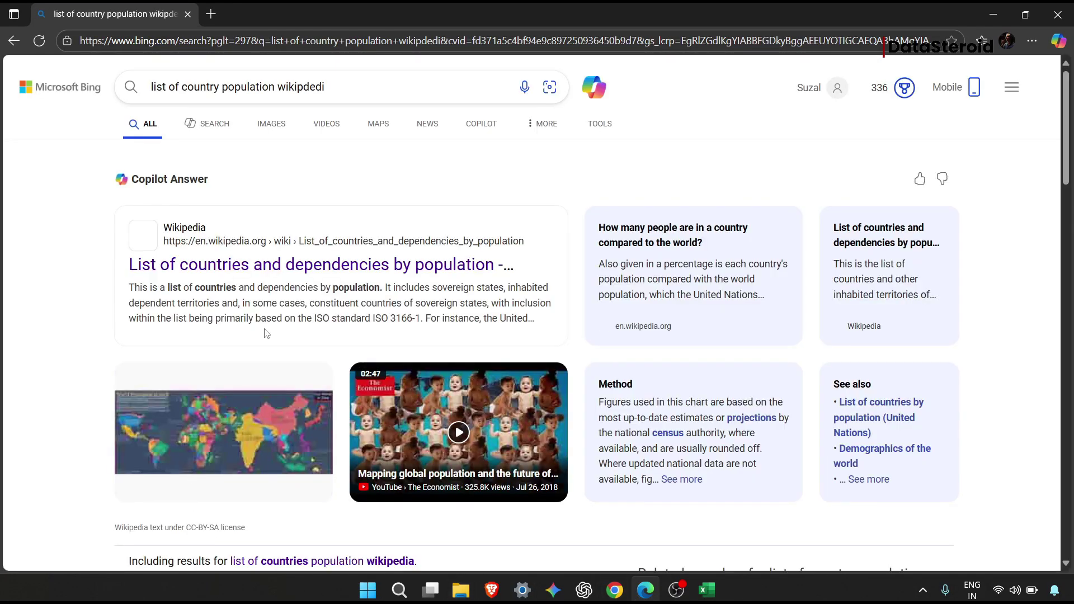
pyautogui.click(360, 263)
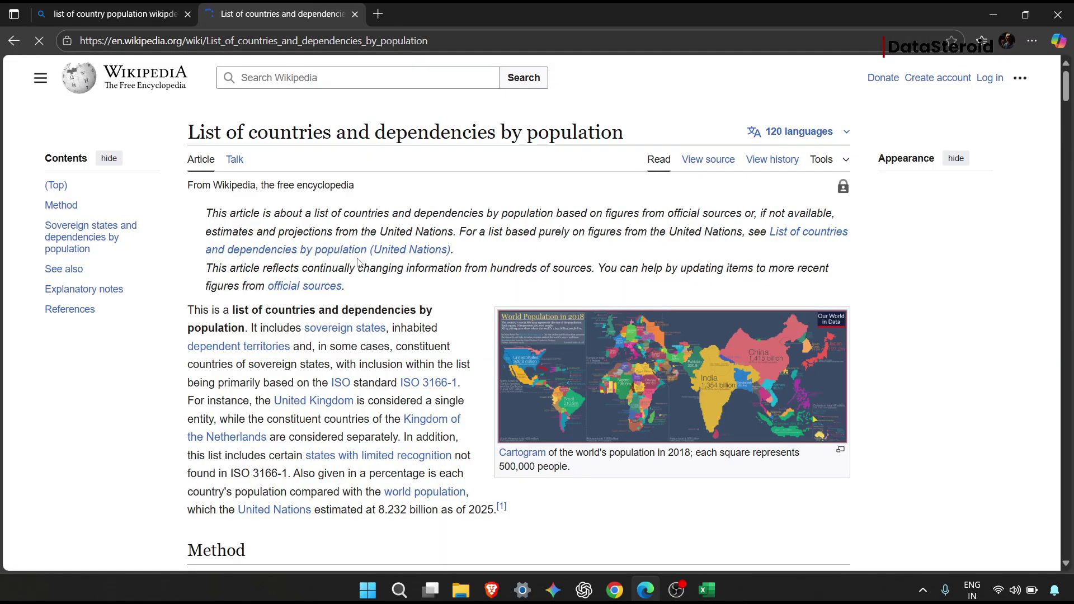
# Copy the article's URL from the address bar and return to Excel.
pyautogui.scroll(-15, 368, 286)
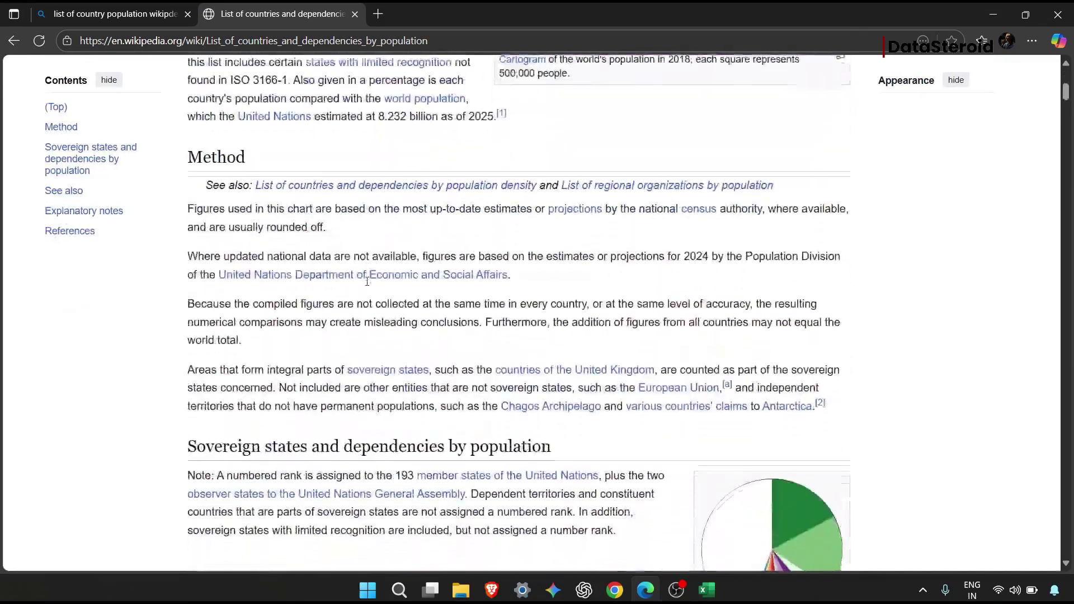
pyautogui.scroll(-6, 368, 286)
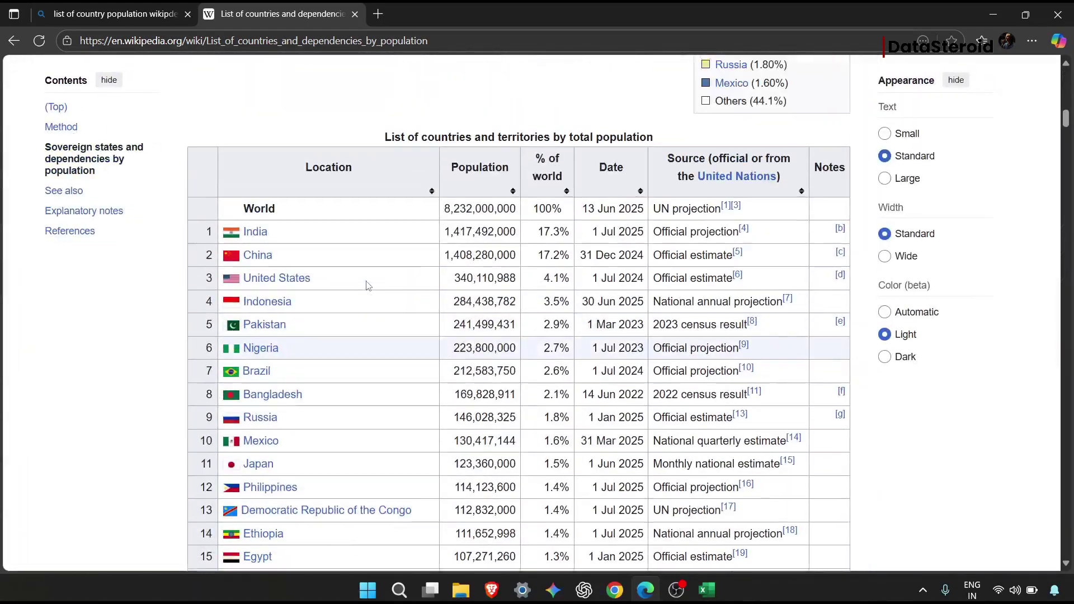
pyautogui.scroll(4, 368, 286)
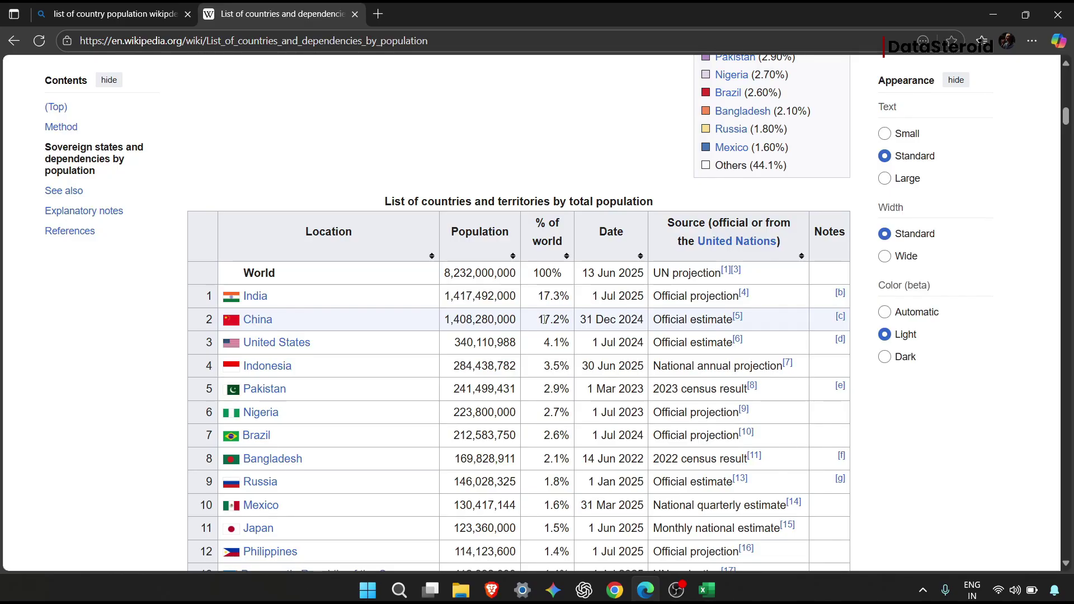
pyautogui.click(470, 38)
pyautogui.hotkey('ctrl', 'c')
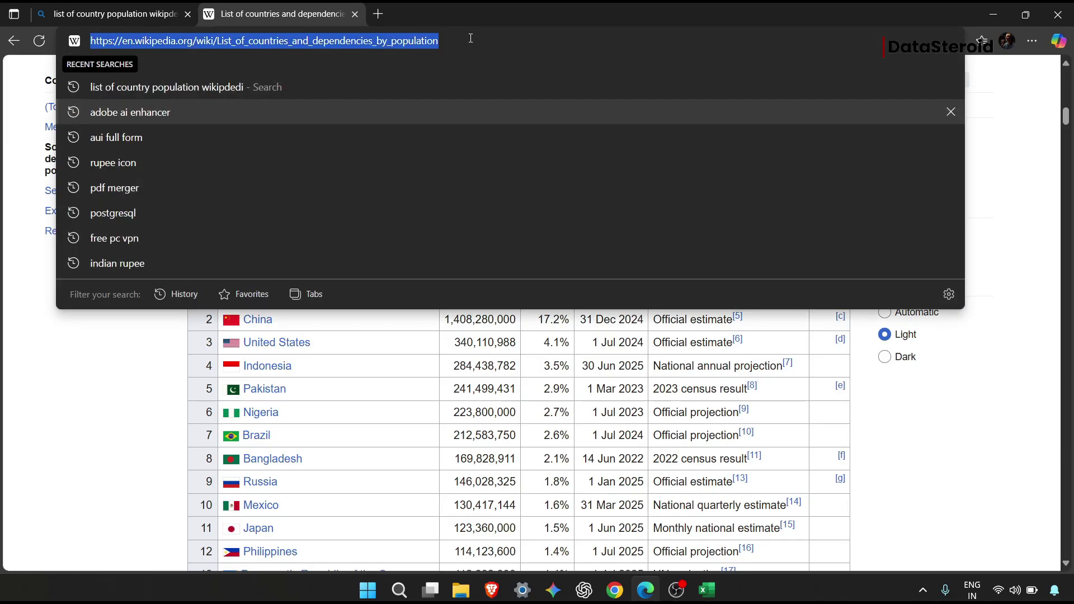
pyautogui.click(710, 594)
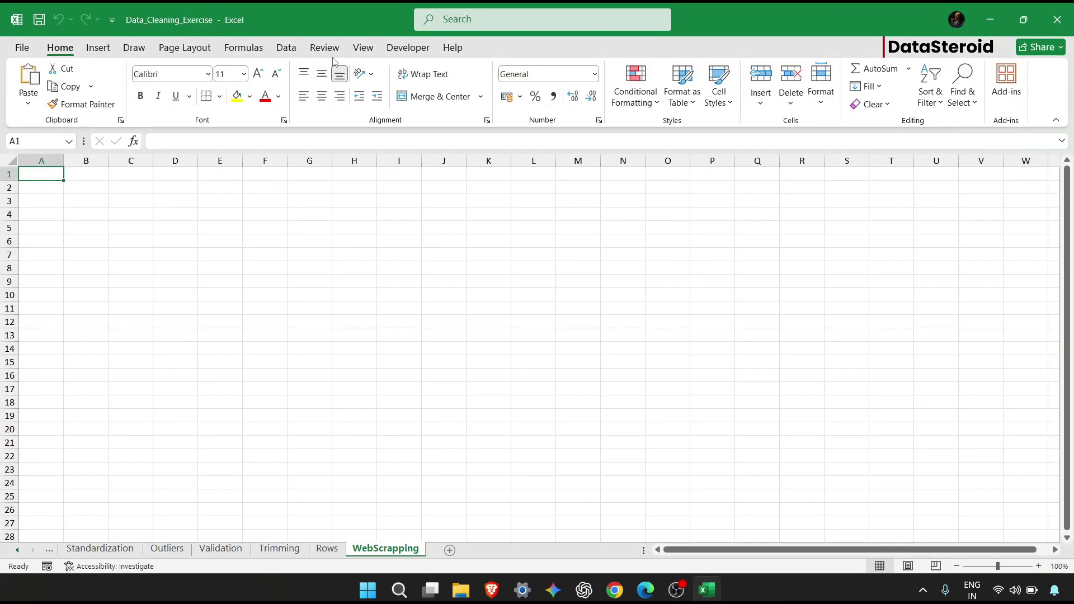
# Start a From Web import via Data > Get Data > From Other Sources.
pyautogui.click(297, 49)
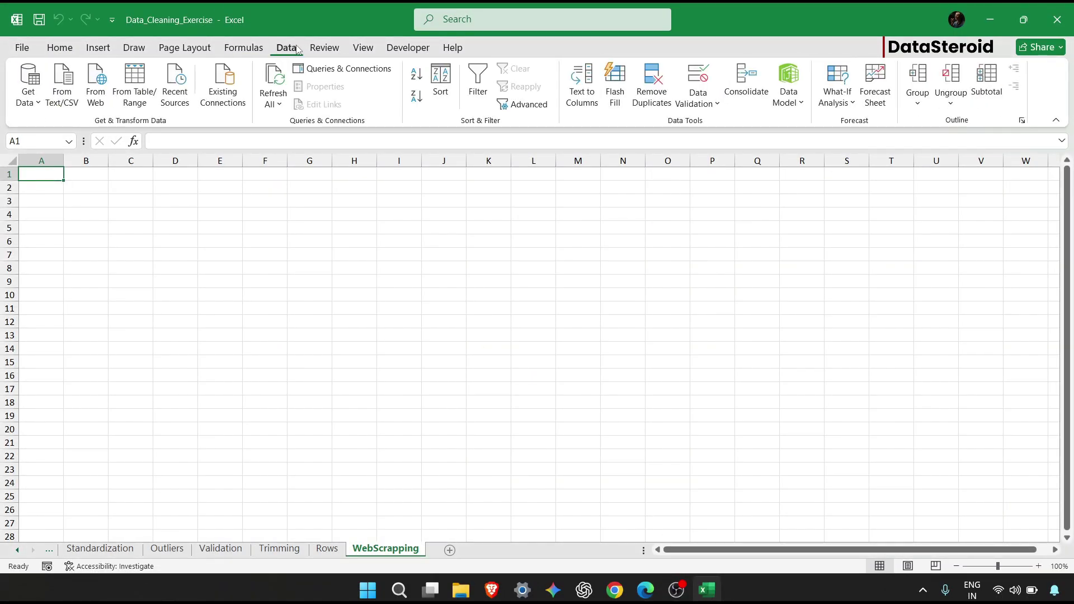
pyautogui.click(33, 106)
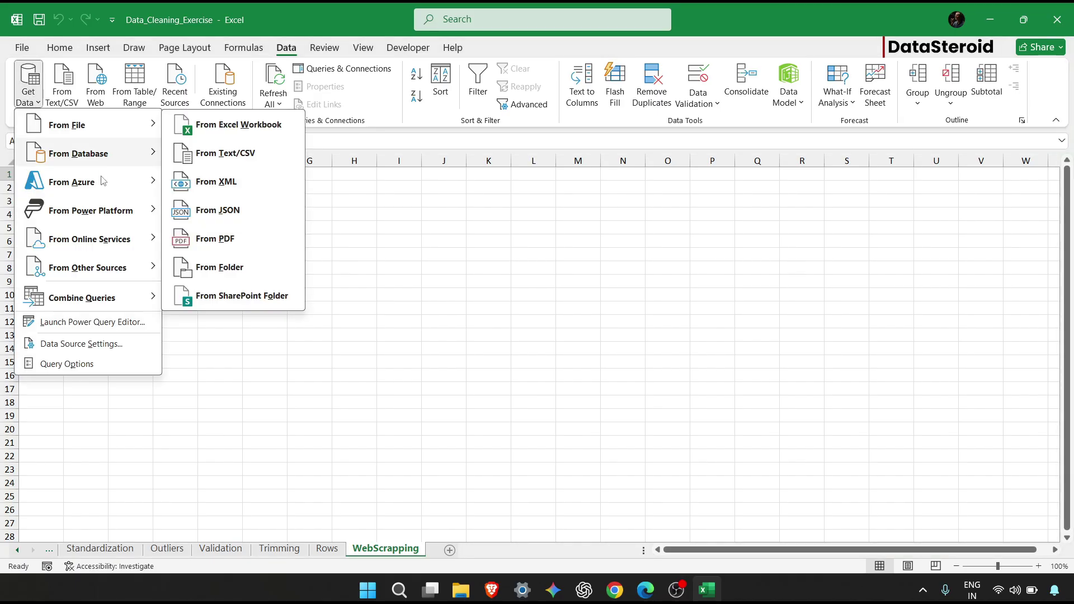
pyautogui.moveTo(110, 273)
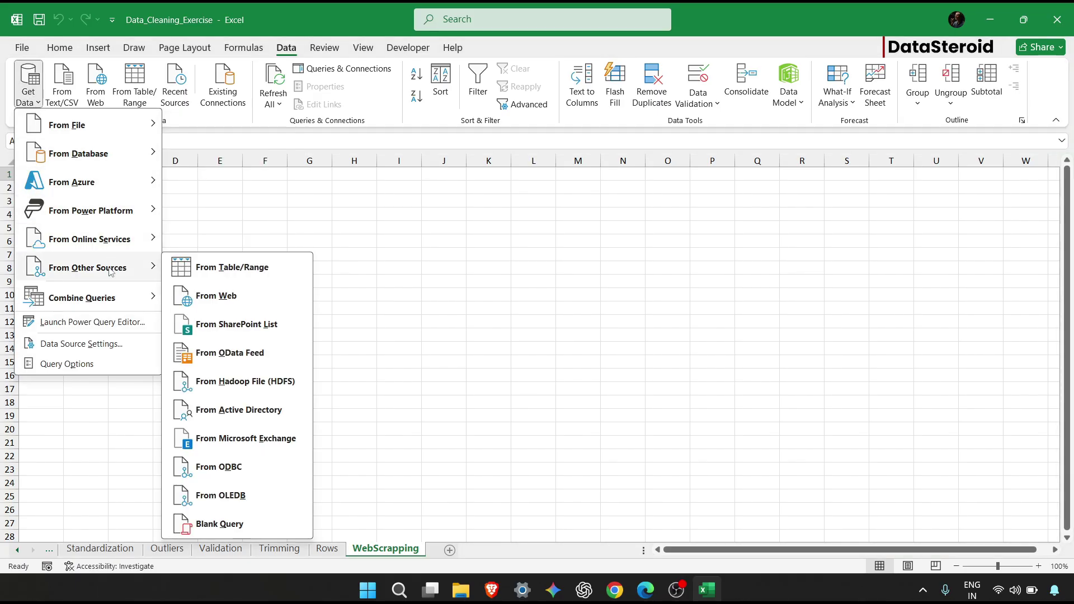
pyautogui.click(222, 302)
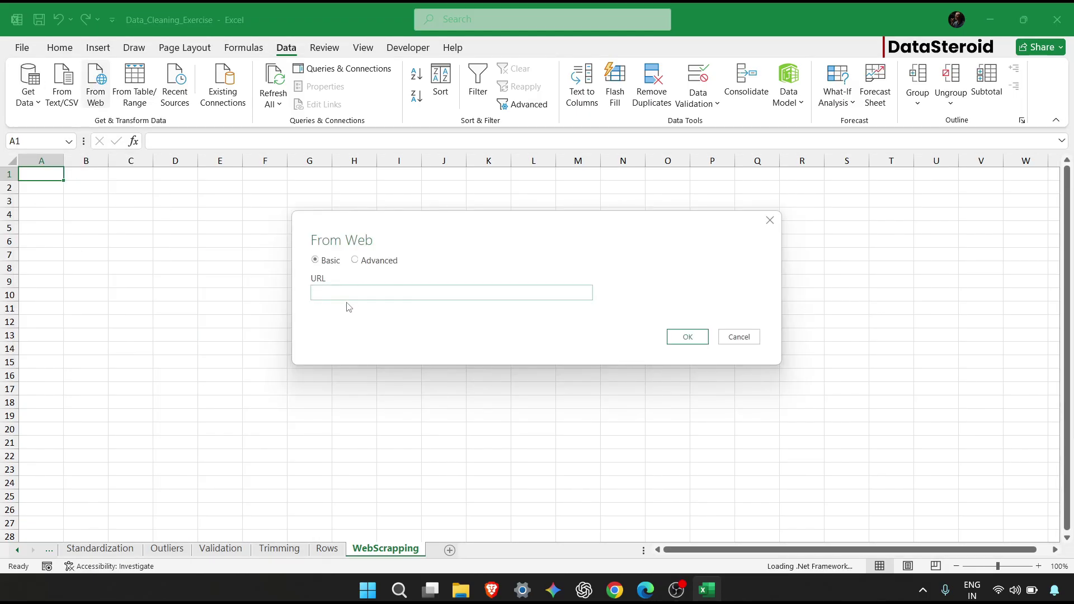
# Paste the Wikipedia URL, connect, and pick the countries by total population table.
pyautogui.hotkey('ctrl', 'v')
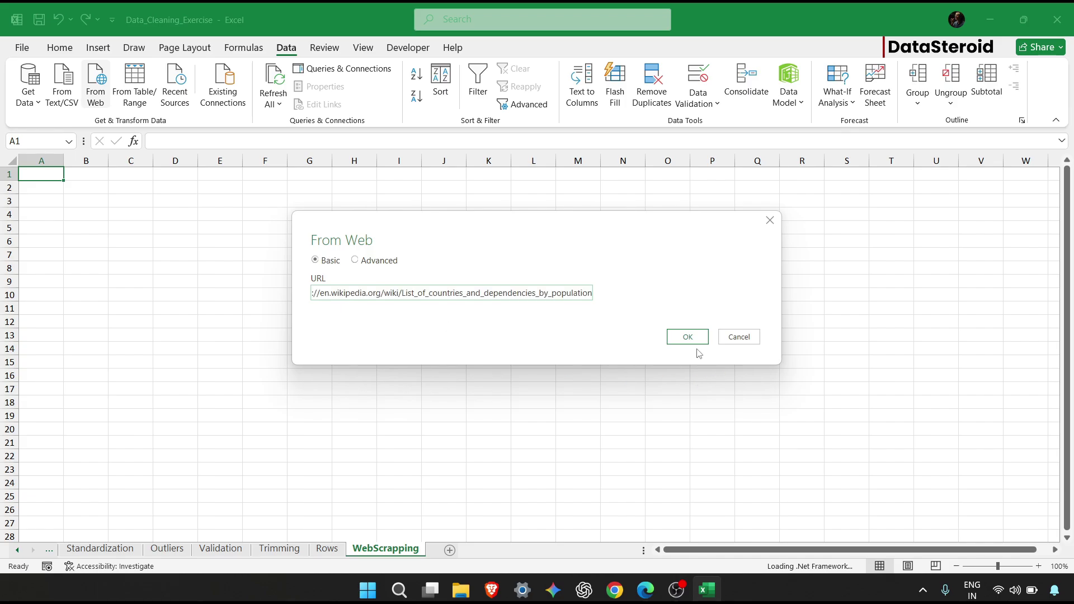
pyautogui.click(697, 342)
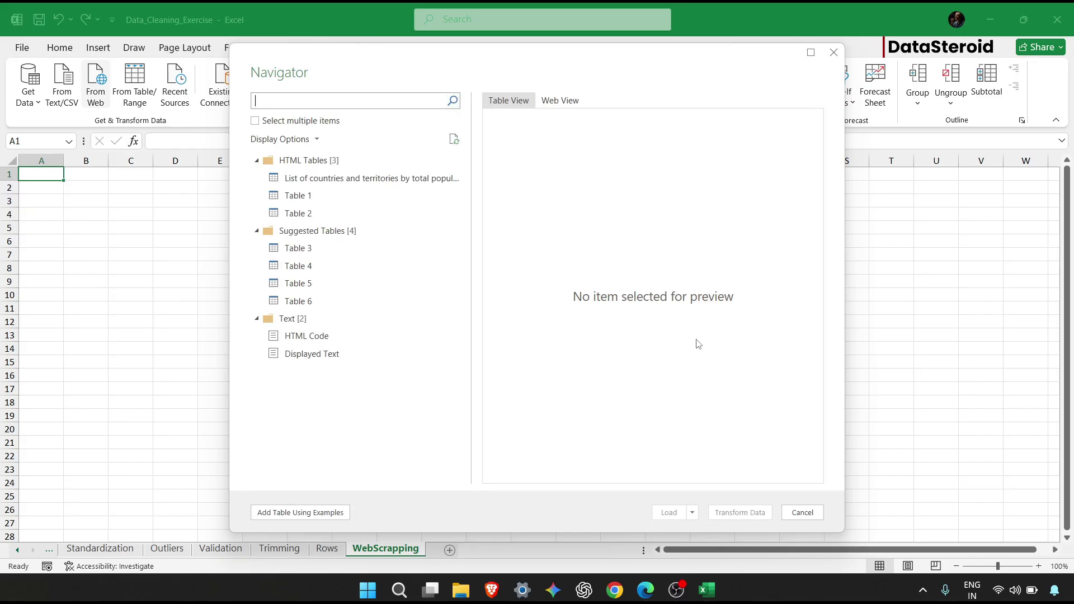
pyautogui.click(387, 180)
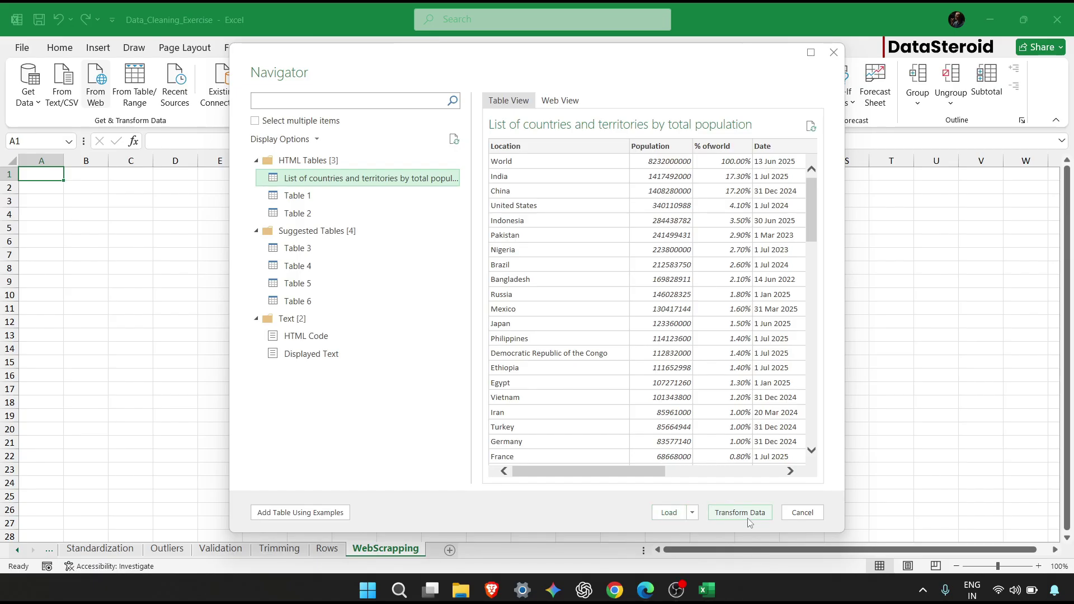
pyautogui.hotkey('alt', 'Tab')
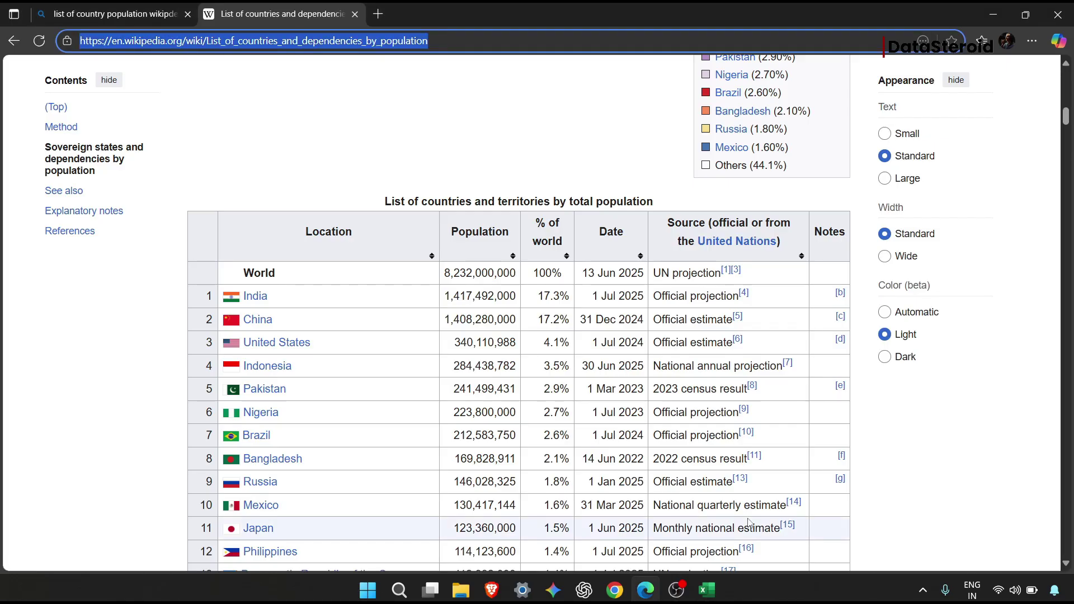
# Move the Processing Queries dialog aside and bring up the Power Query Editor window.
pyautogui.moveTo(715, 592)
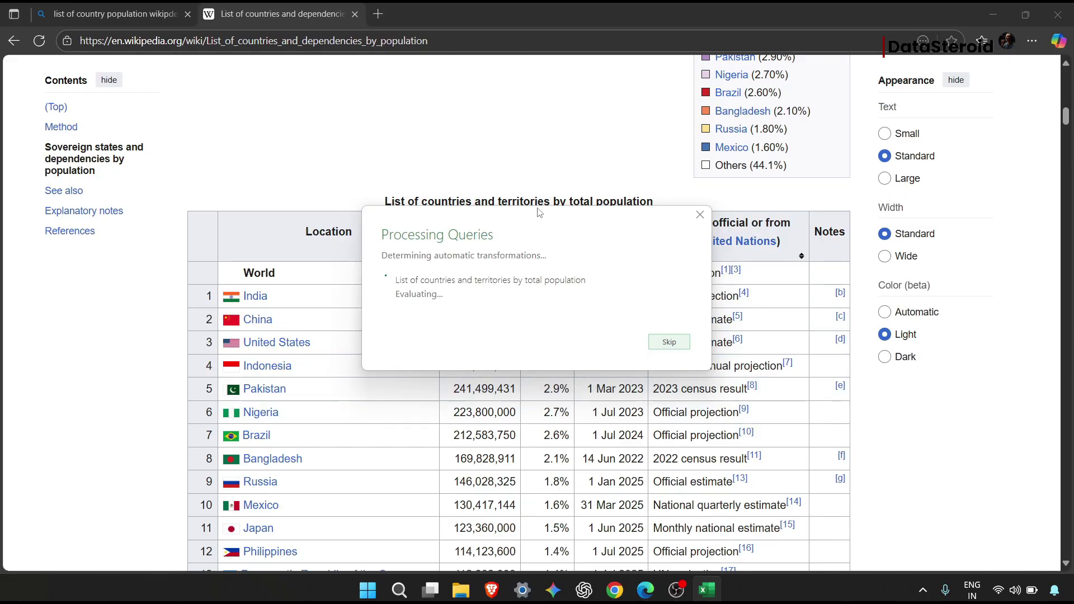
pyautogui.moveTo(539, 219); pyautogui.dragTo(803, 163)
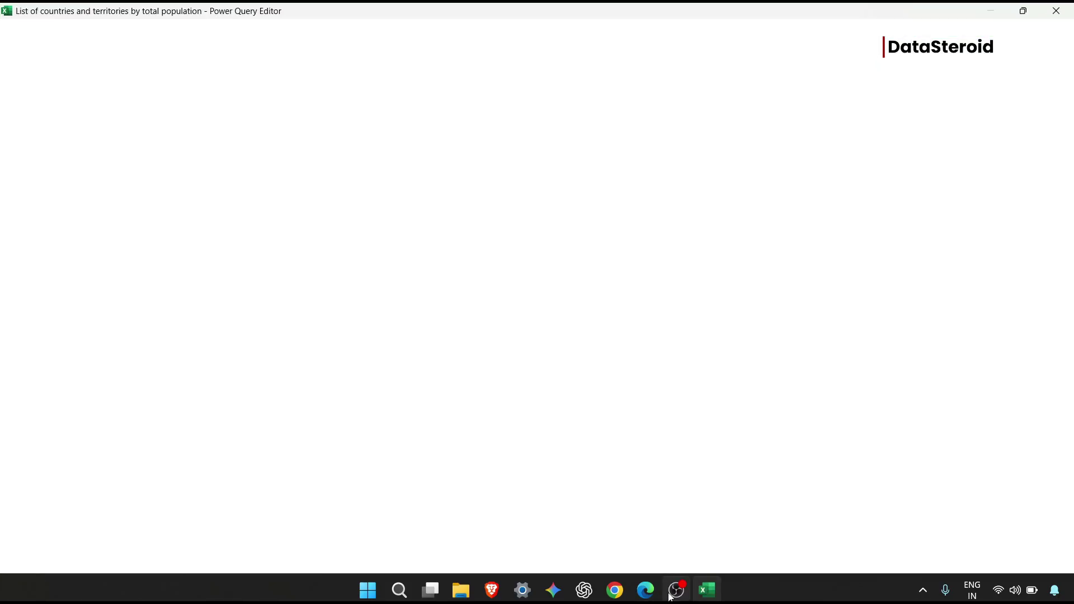
pyautogui.click(649, 594)
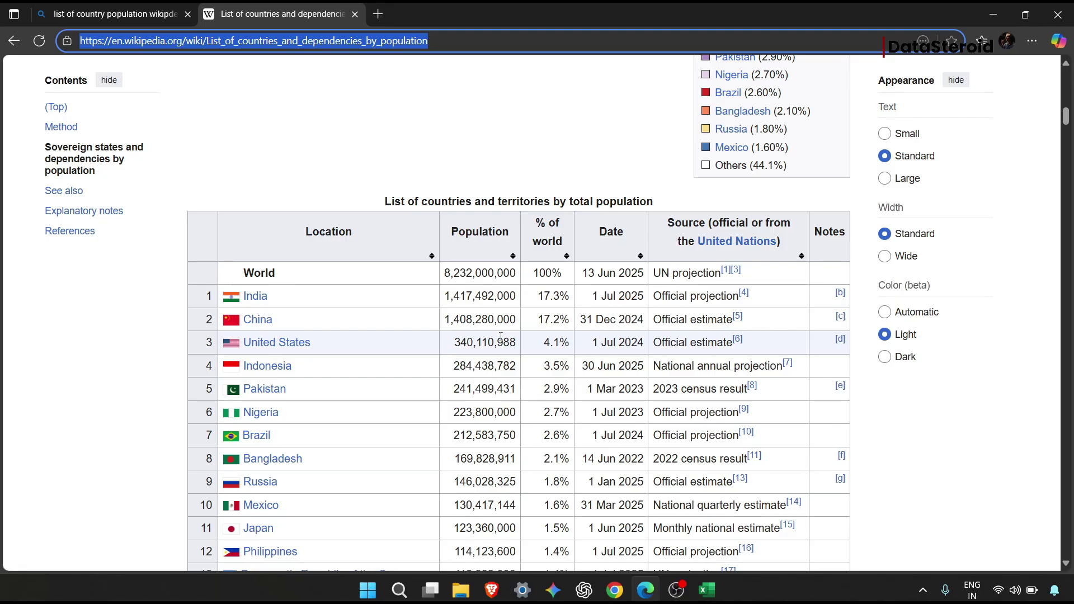
pyautogui.click(707, 587)
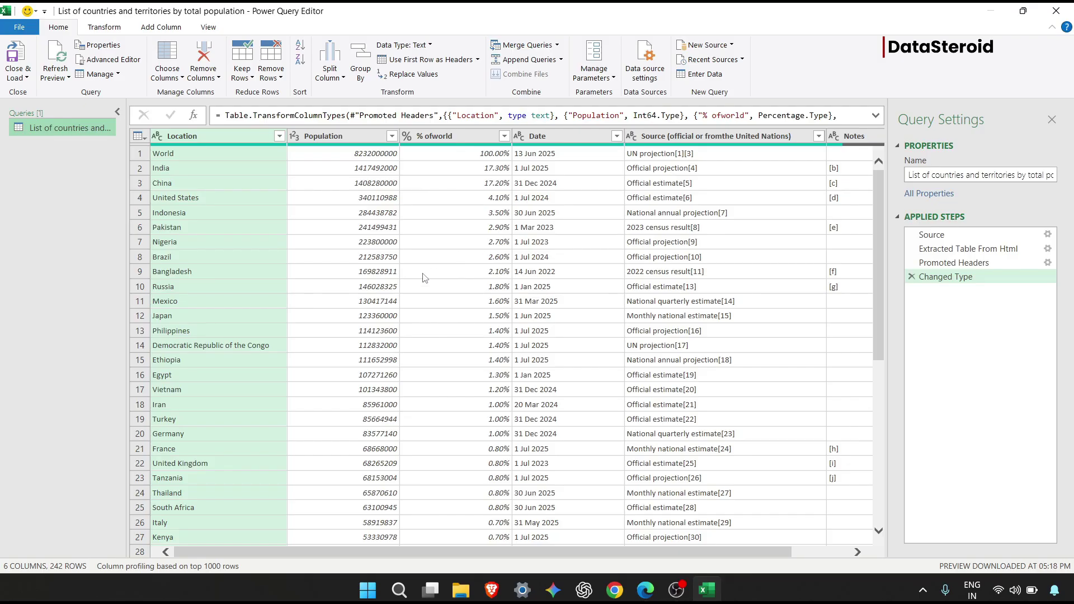
pyautogui.click(395, 137)
pyautogui.click(395, 138)
pyautogui.click(395, 138)
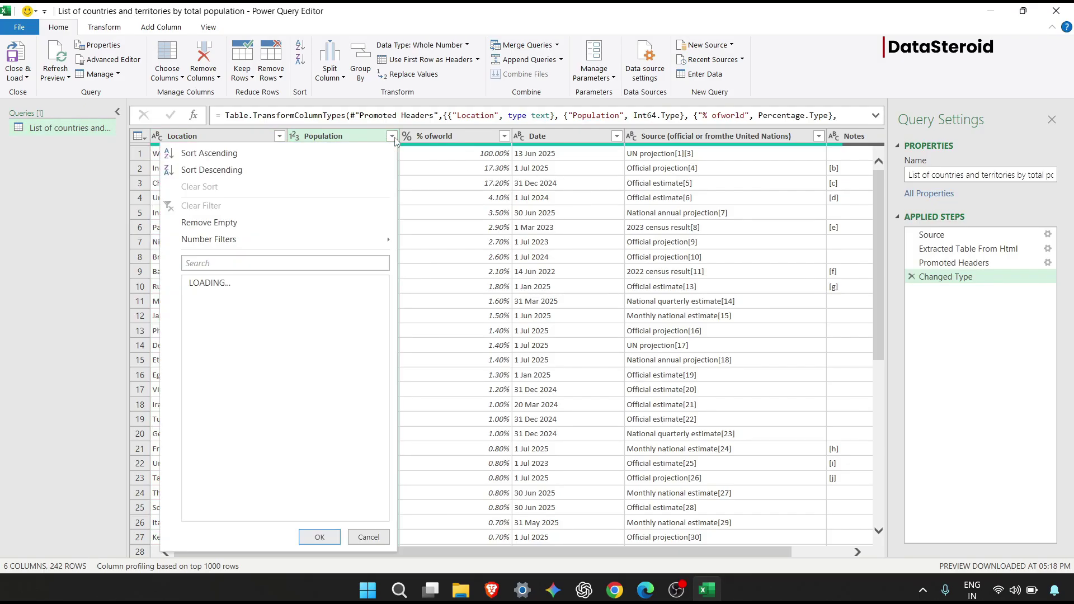
pyautogui.scroll(-6, 243, 377)
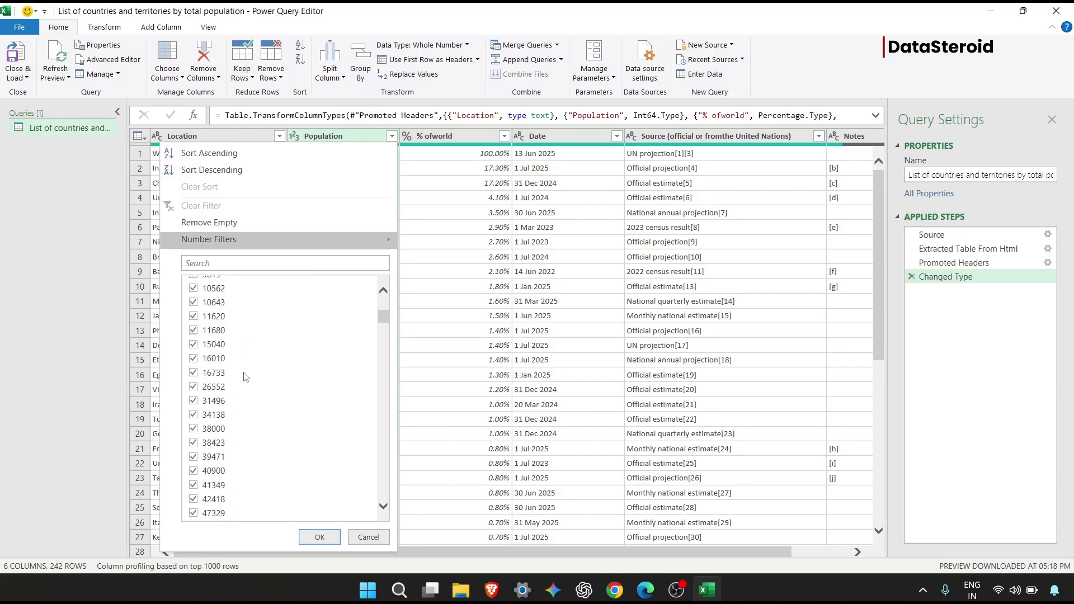
pyautogui.scroll(-15, 244, 376)
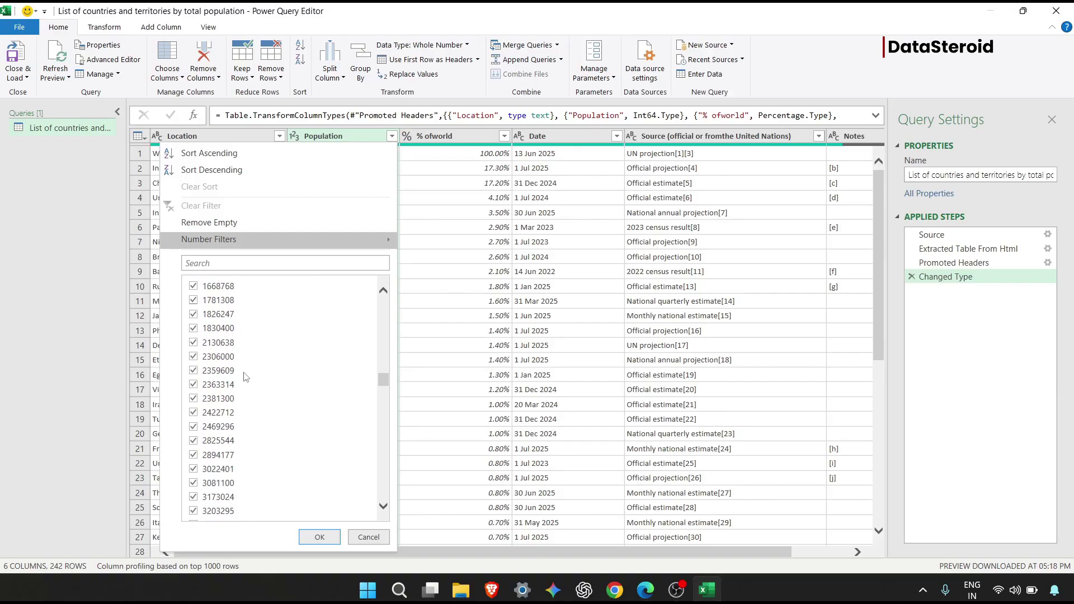
pyautogui.scroll(20, 244, 377)
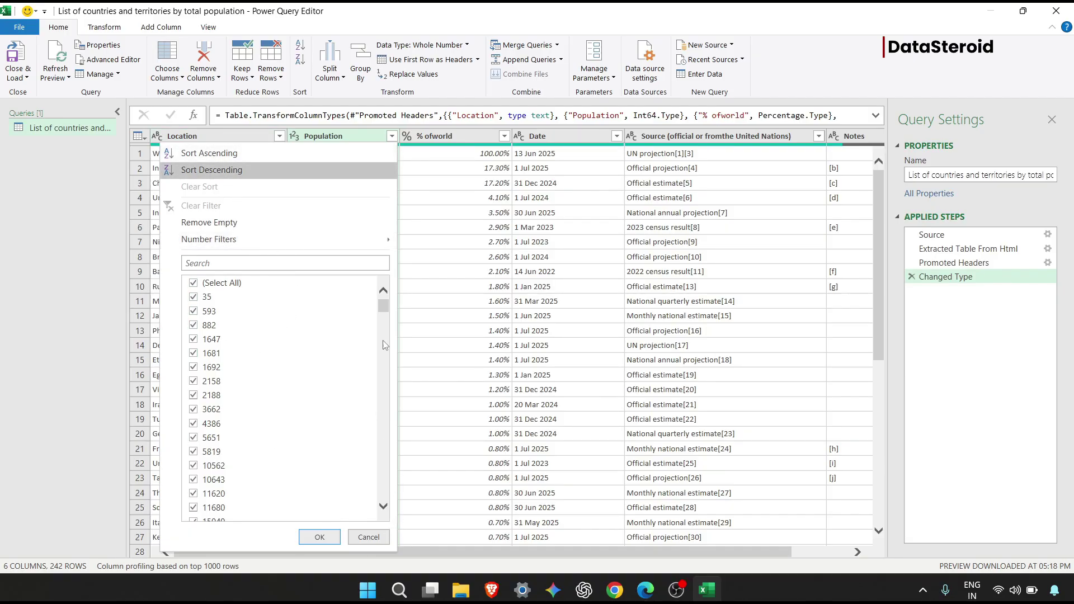
pyautogui.click(369, 537)
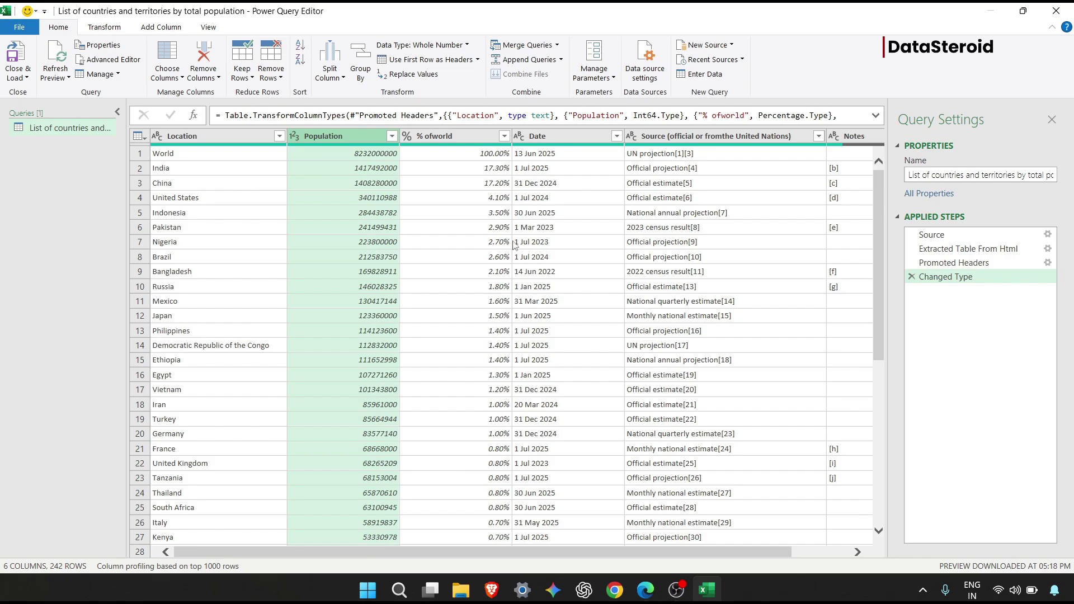
pyautogui.click(504, 136)
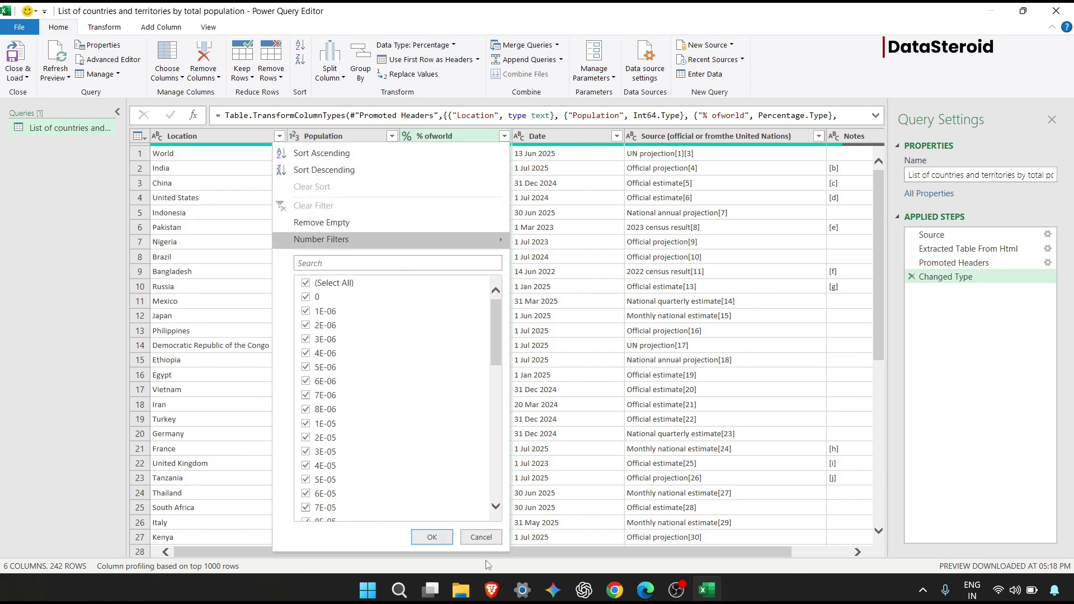
pyautogui.click(485, 537)
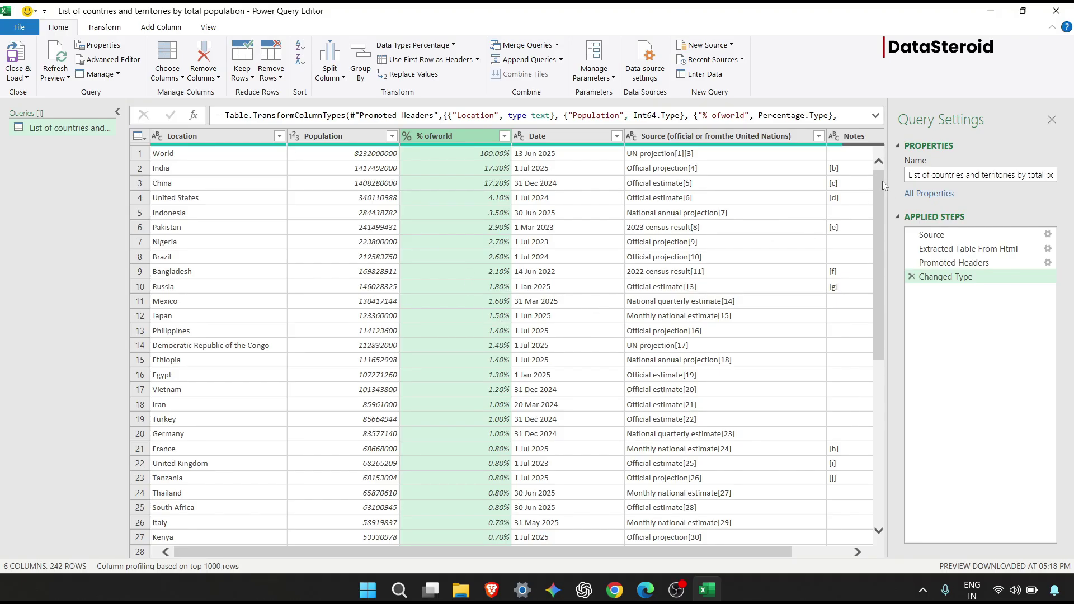
pyautogui.moveTo(882, 180); pyautogui.dragTo(871, 409)
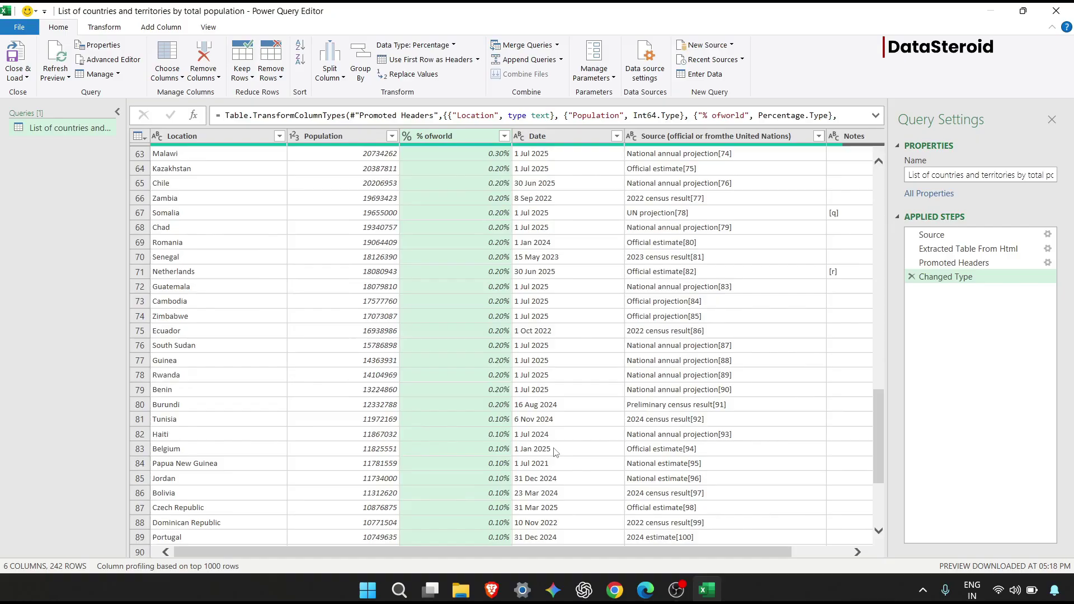
pyautogui.scroll(-20, 557, 453)
pyautogui.scroll(-15, 555, 452)
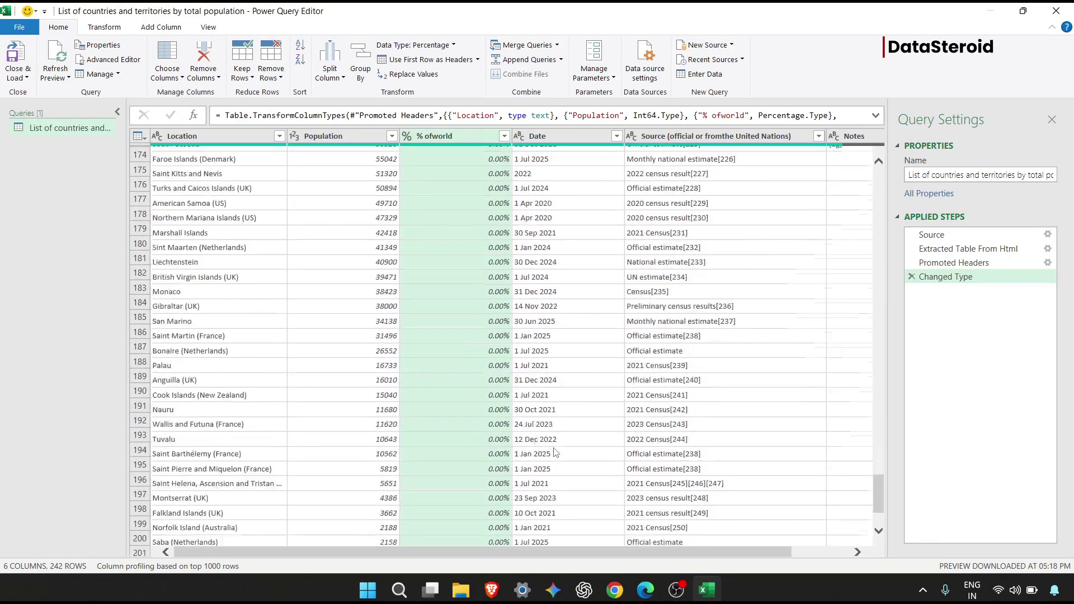
pyautogui.scroll(-1, 555, 452)
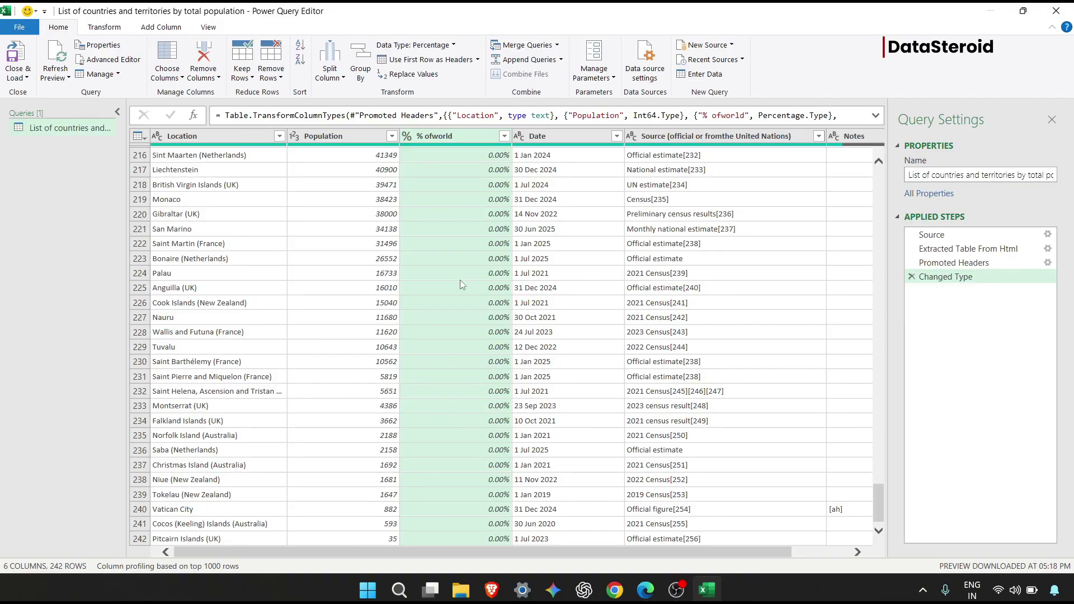
pyautogui.scroll(12, 462, 273)
pyautogui.scroll(4, 462, 271)
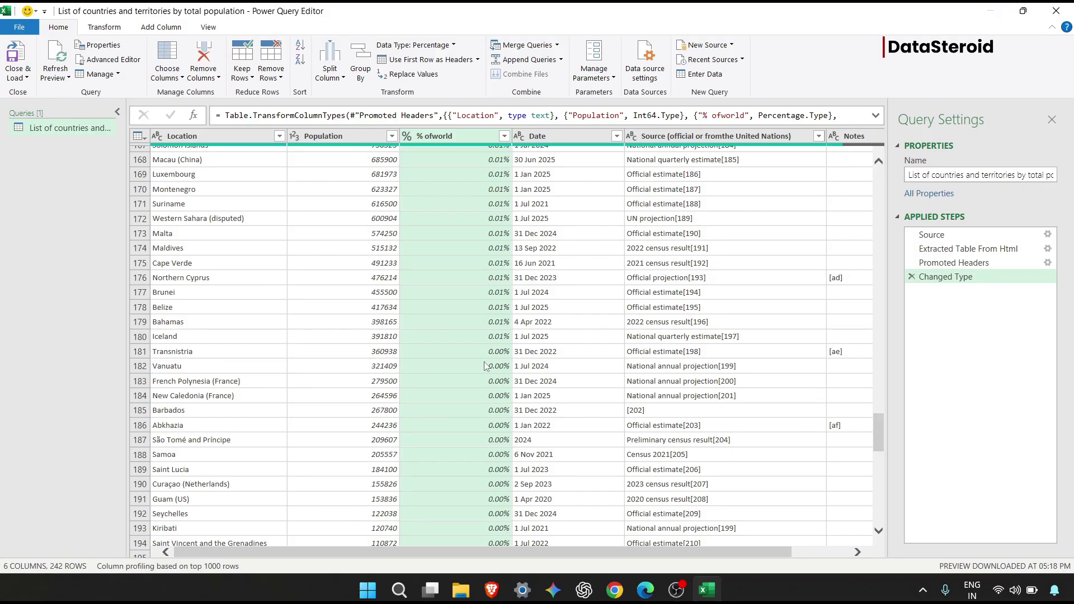
pyautogui.click(675, 336)
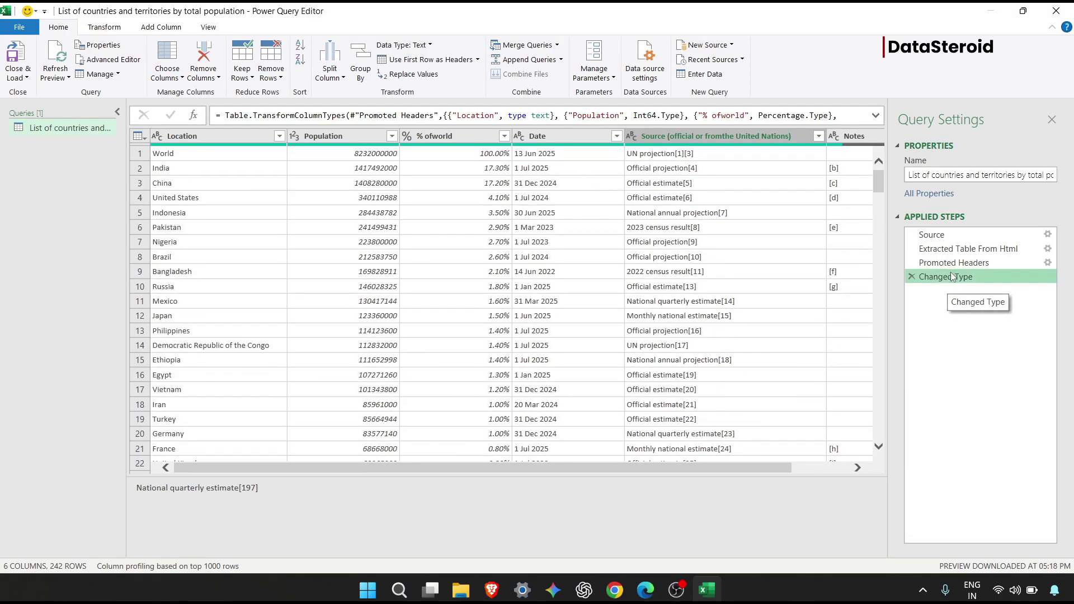
pyautogui.click(972, 251)
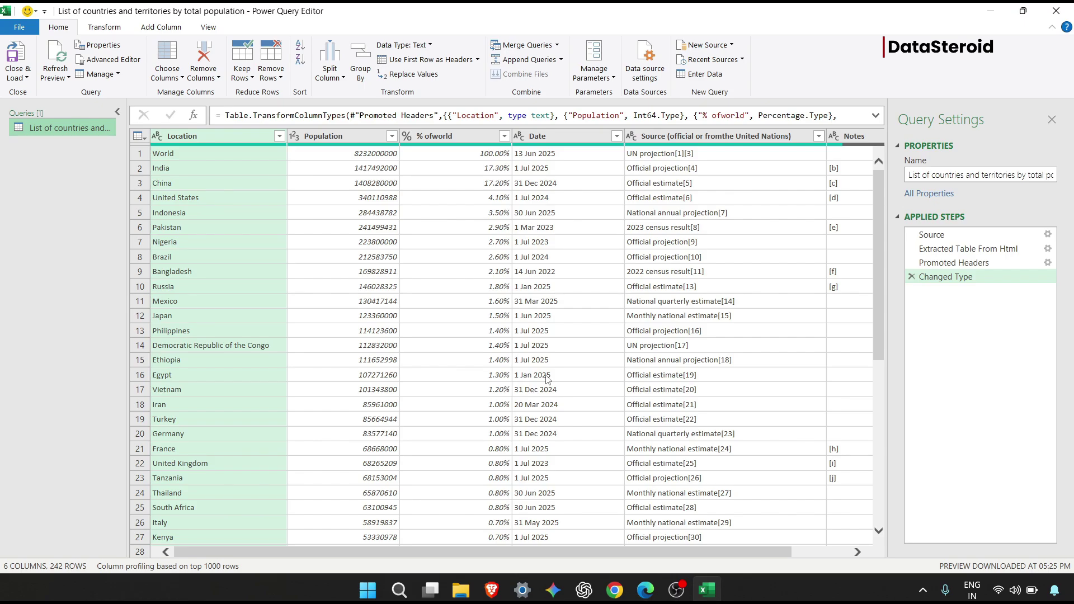
# Change the Date column's type to Date, replacing the existing type conversion step.
pyautogui.rightClick(615, 138)
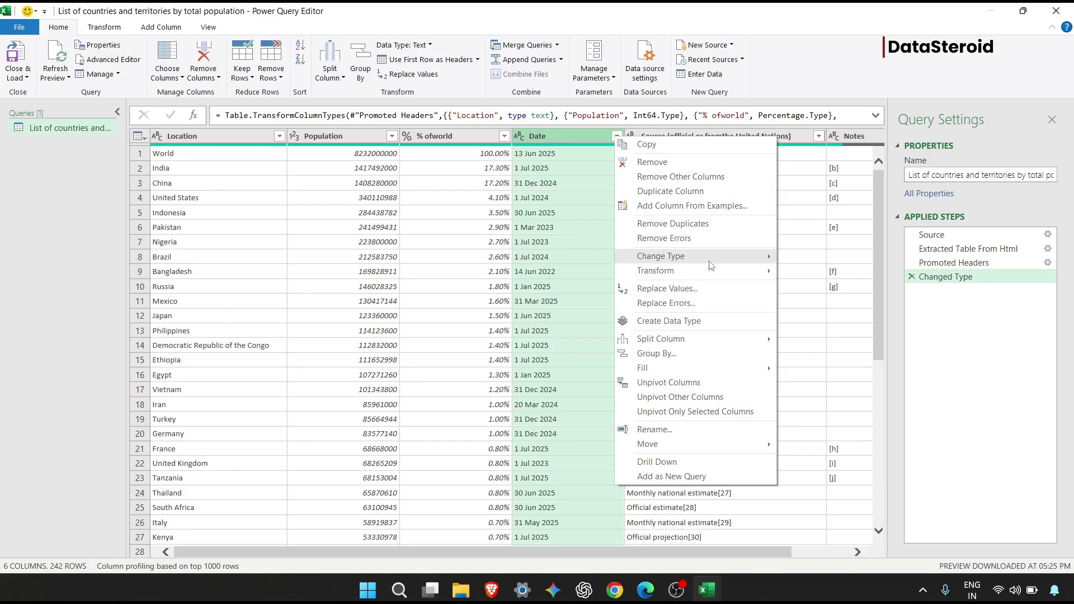
pyautogui.moveTo(709, 265)
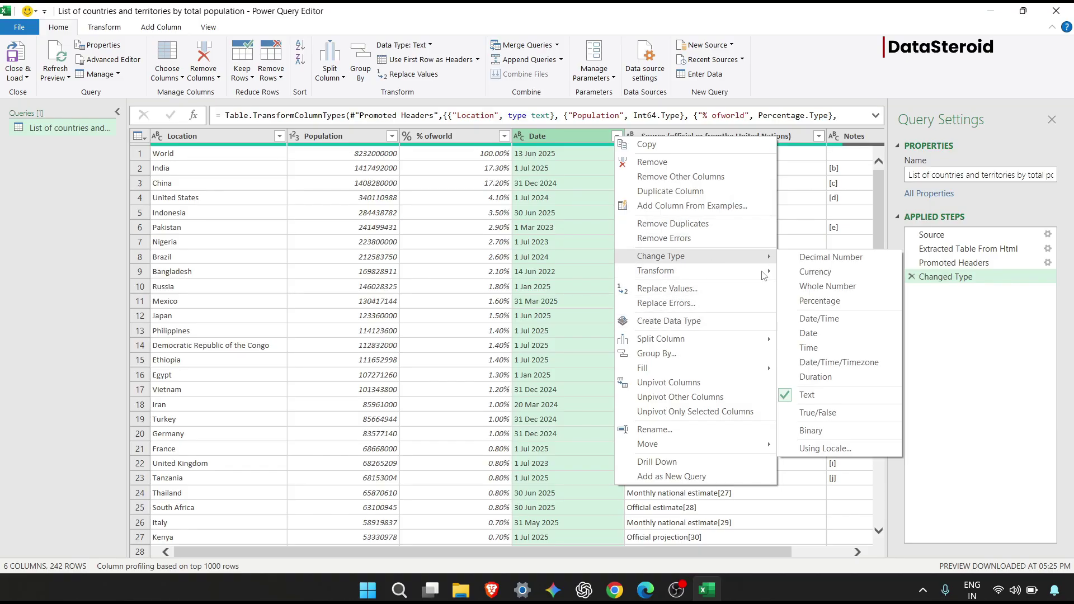
pyautogui.click(845, 340)
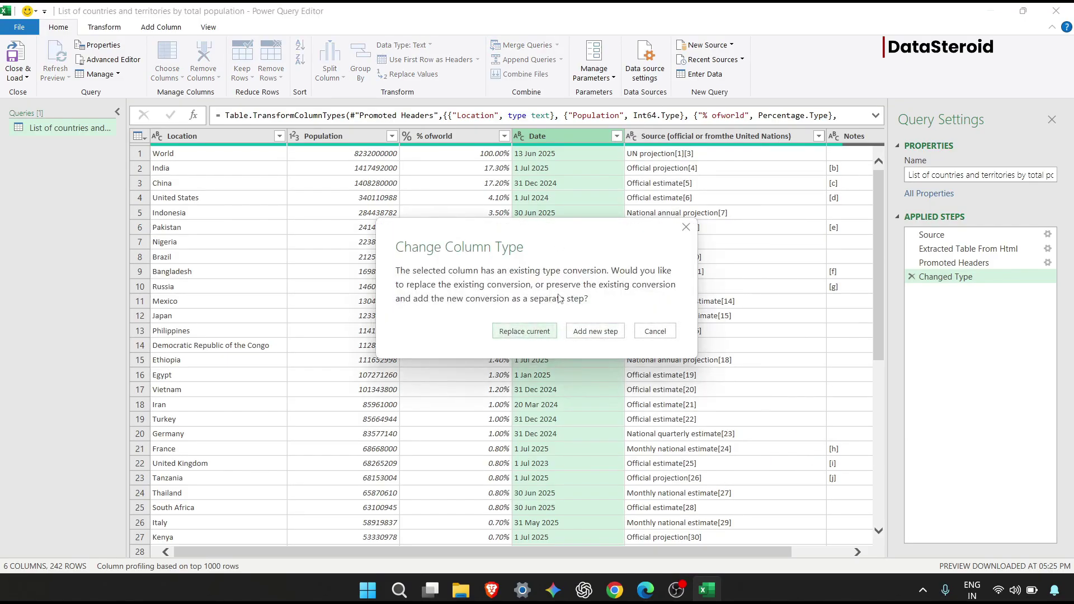
pyautogui.click(522, 334)
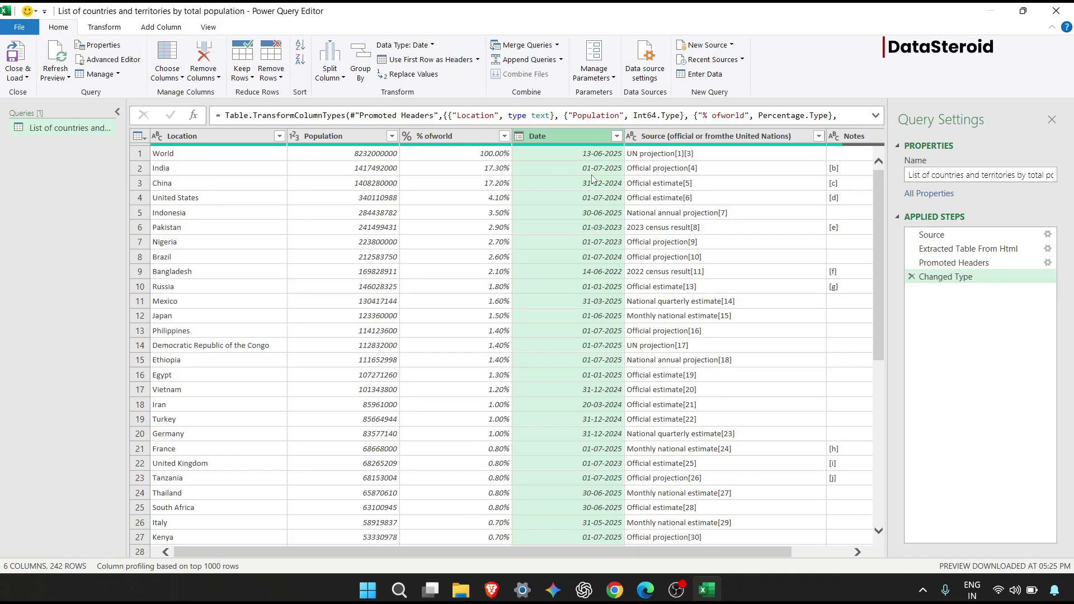
pyautogui.click(618, 229)
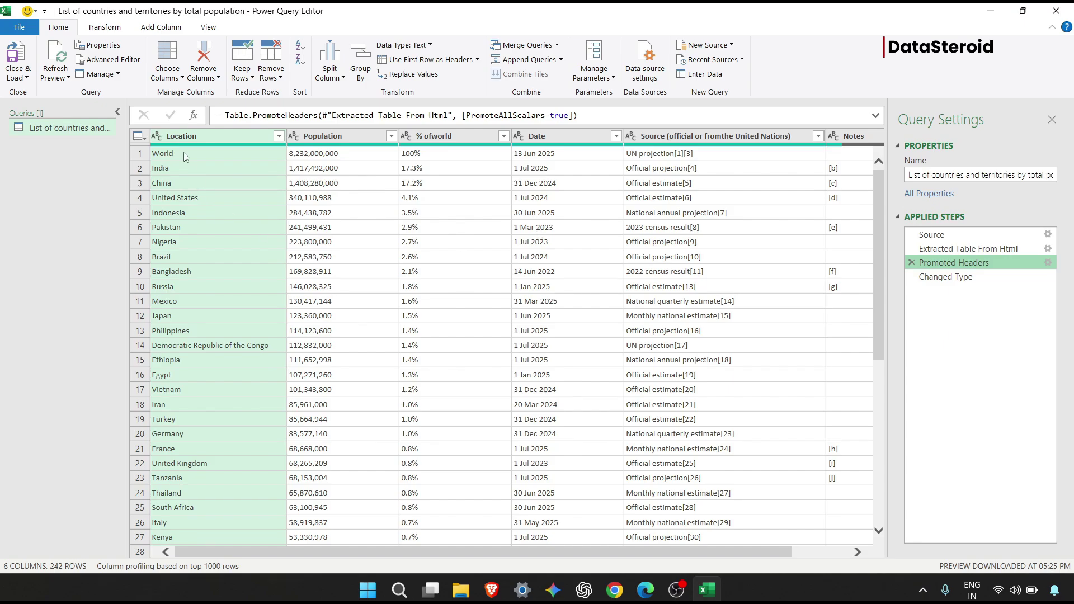
# Close & Load the population query into the workbook as a 242-row table.
pyautogui.click(21, 55)
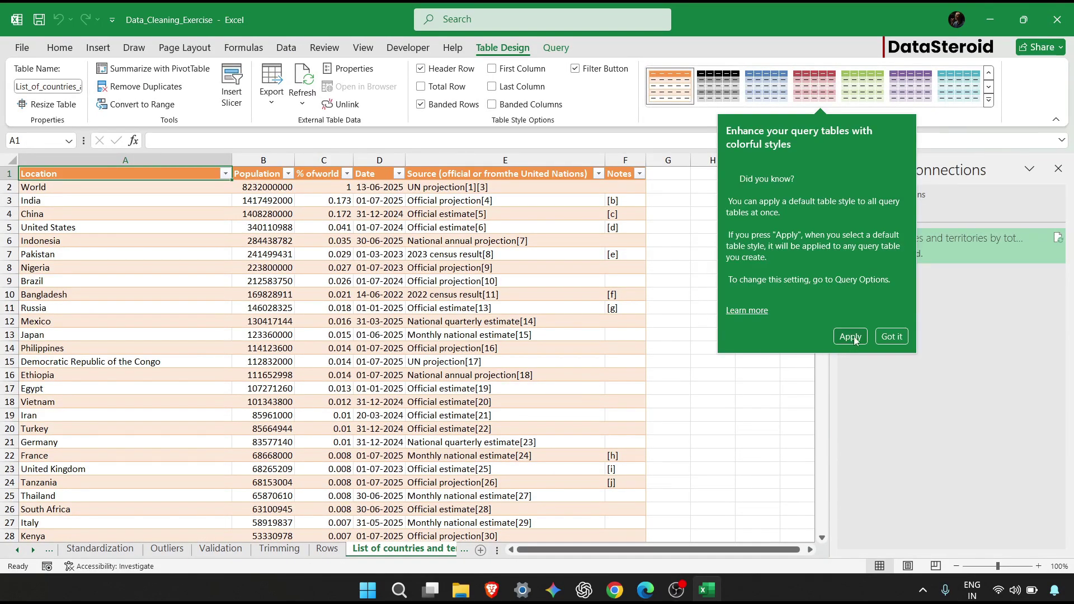
# Apply a red banded table style and compare the rows against the Wikipedia source.
pyautogui.click(852, 343)
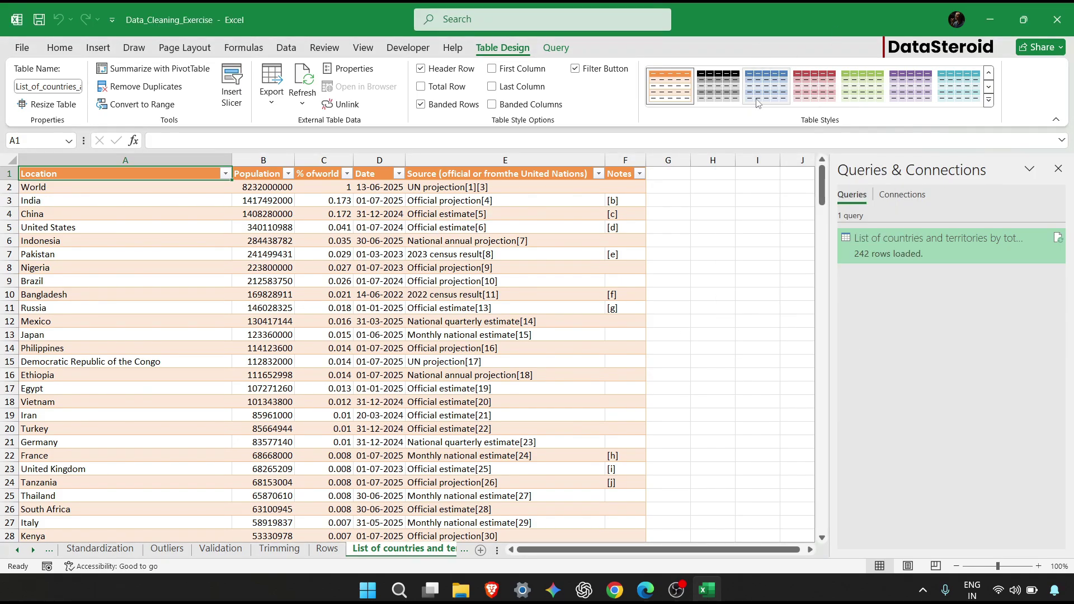
pyautogui.click(814, 87)
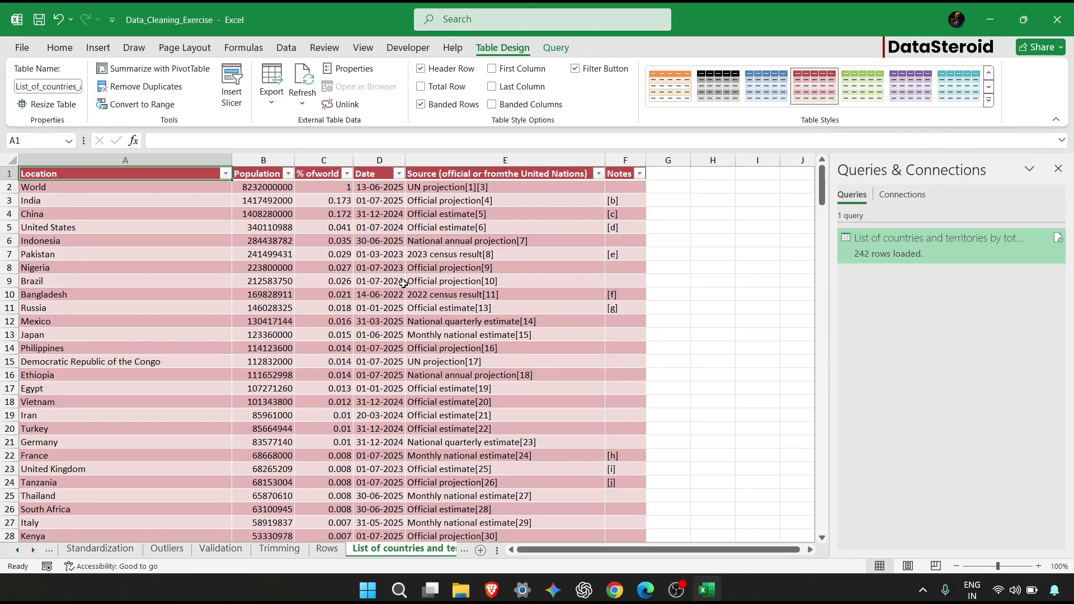
pyautogui.click(644, 592)
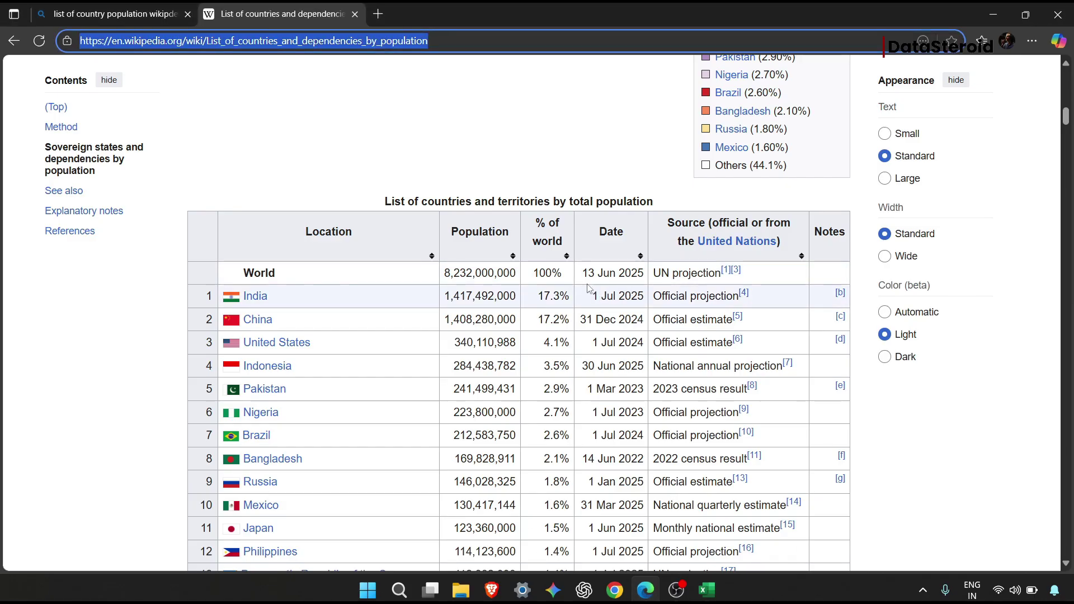
pyautogui.click(706, 590)
pyautogui.scroll(-5, 477, 354)
pyautogui.scroll(-4, 476, 354)
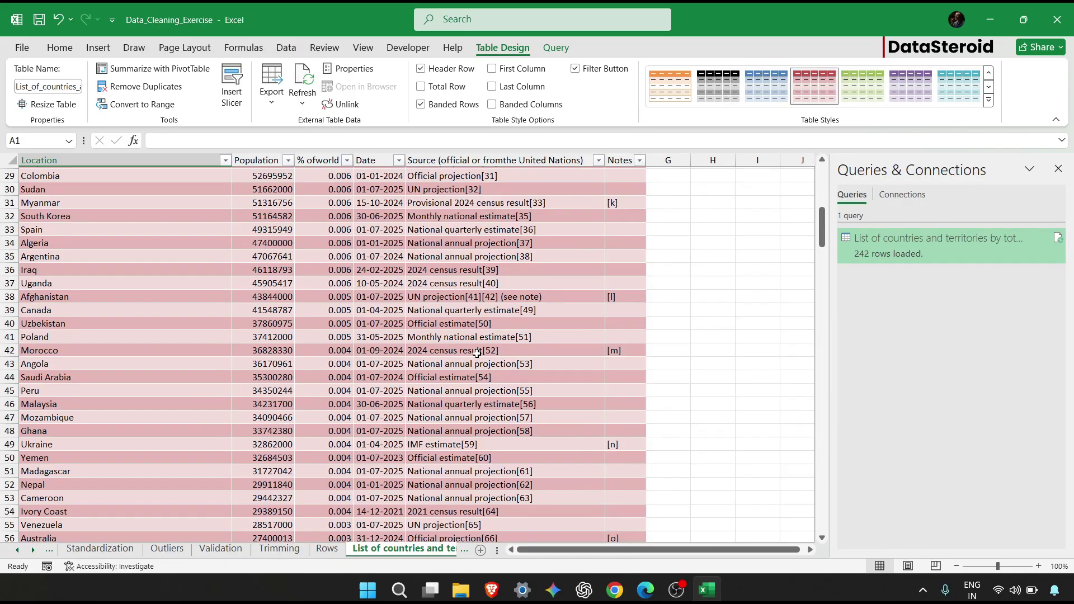
# Clear Angola's population and share values and the Morocco and Zambia source entries.
pyautogui.moveTo(255, 364); pyautogui.dragTo(342, 369)
pyautogui.press('Delete')
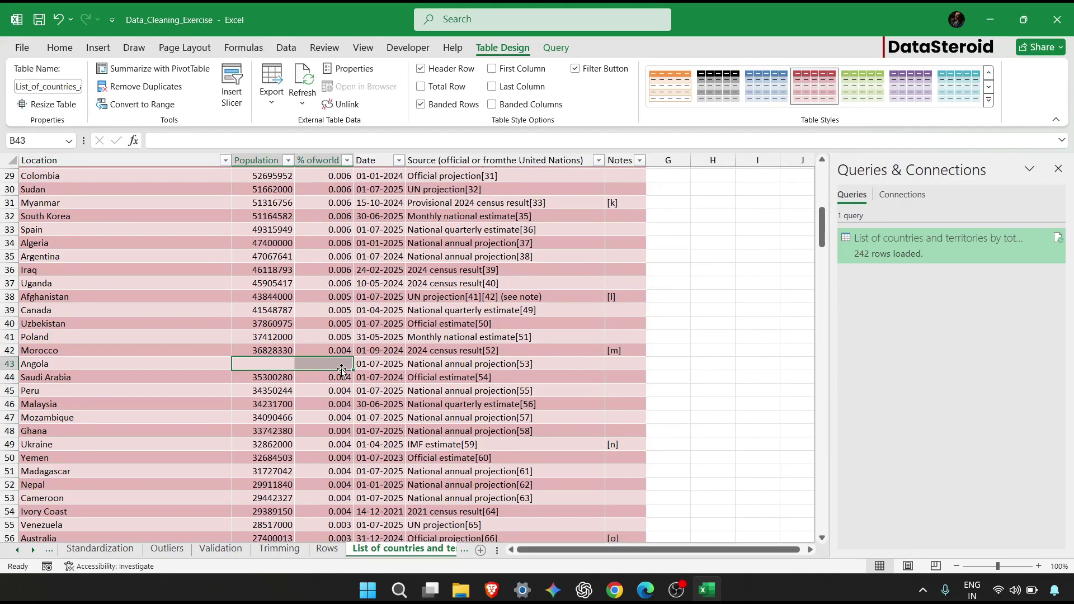
pyautogui.click(423, 347)
pyautogui.press('Delete')
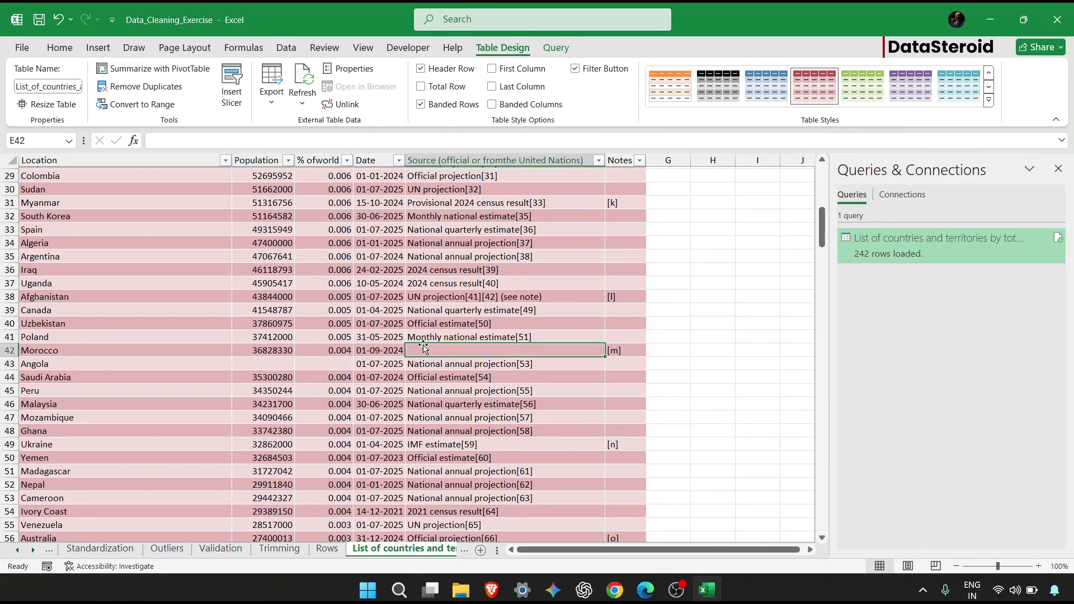
pyautogui.hotkey('ctrl', 'z')
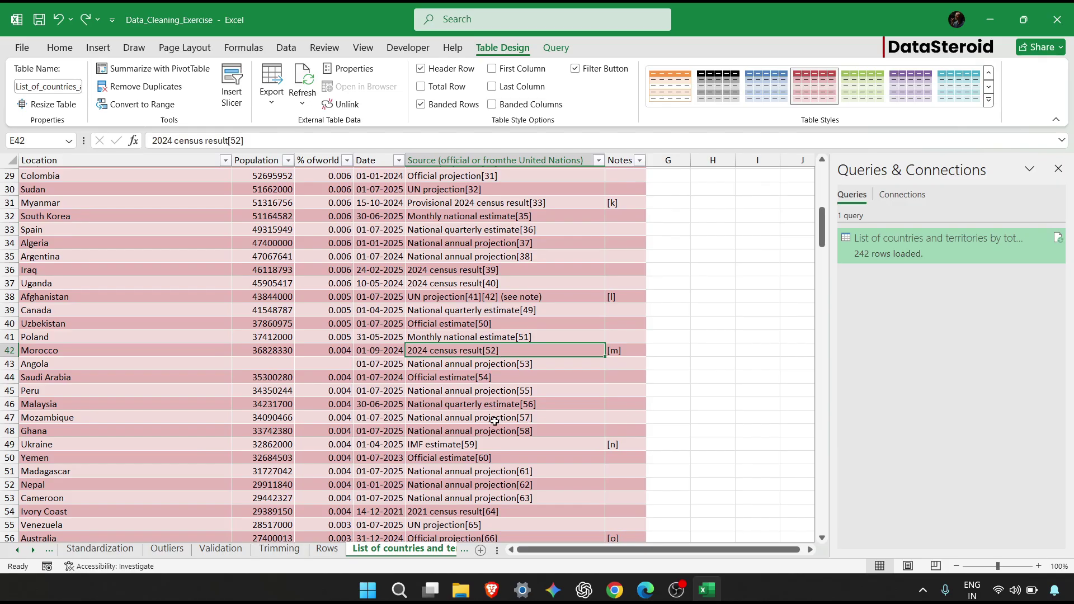
pyautogui.scroll(-1, 495, 421)
pyautogui.hotkey('ctrl', 'y')
pyautogui.scroll(-7, 495, 422)
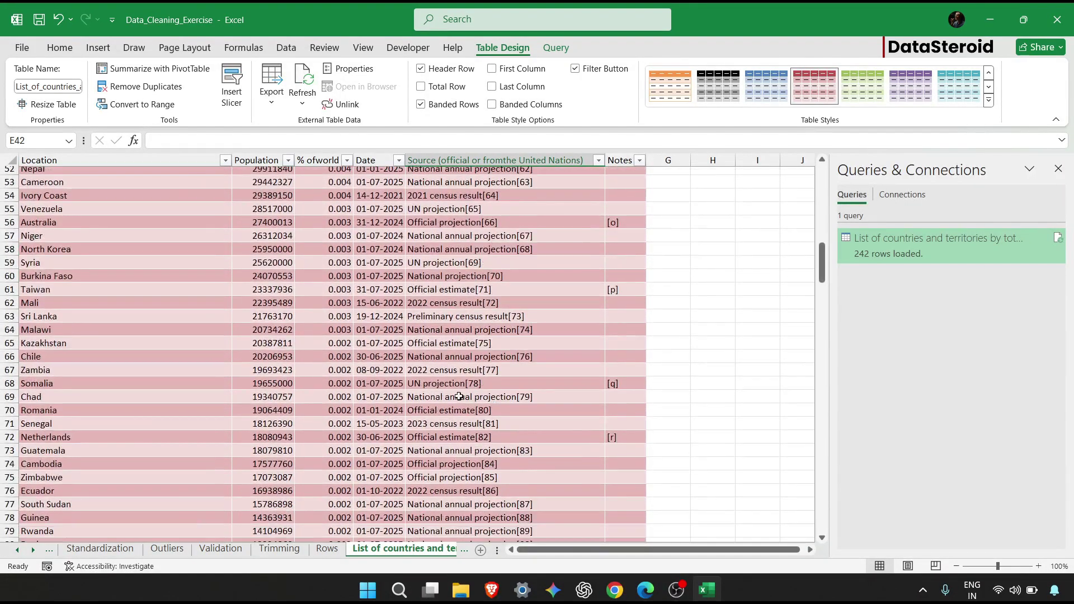
pyautogui.click(432, 368)
pyautogui.press('Delete')
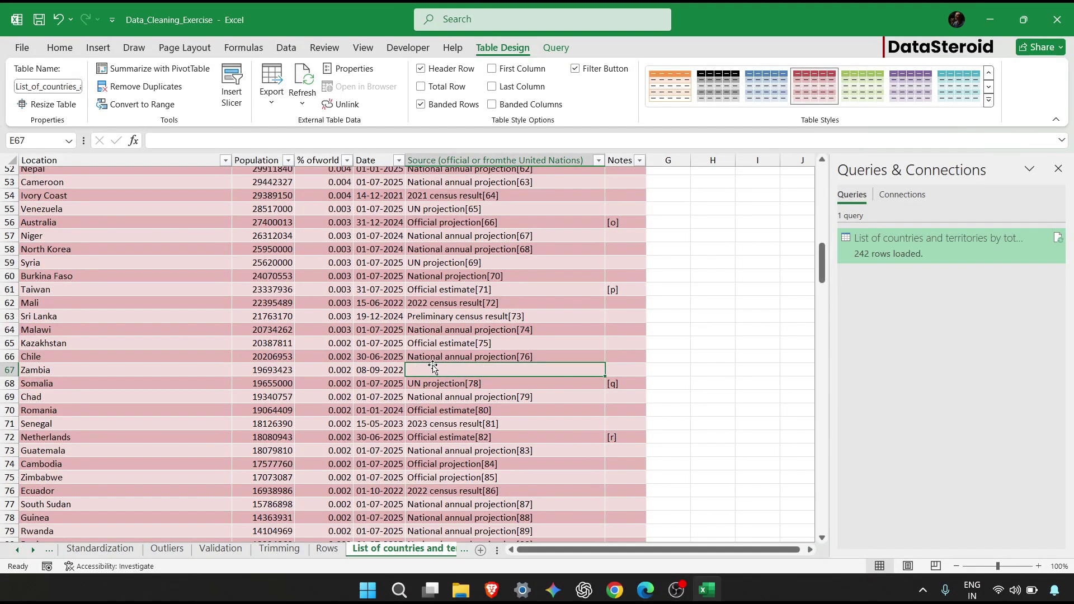
# Retype the Kazakhstan entry as KAZAKHSTAN in uppercase.
pyautogui.doubleClick(78, 343)
pyautogui.press('BackSpace')
pyautogui.press('BackSpace')
pyautogui.press('BackSpace')
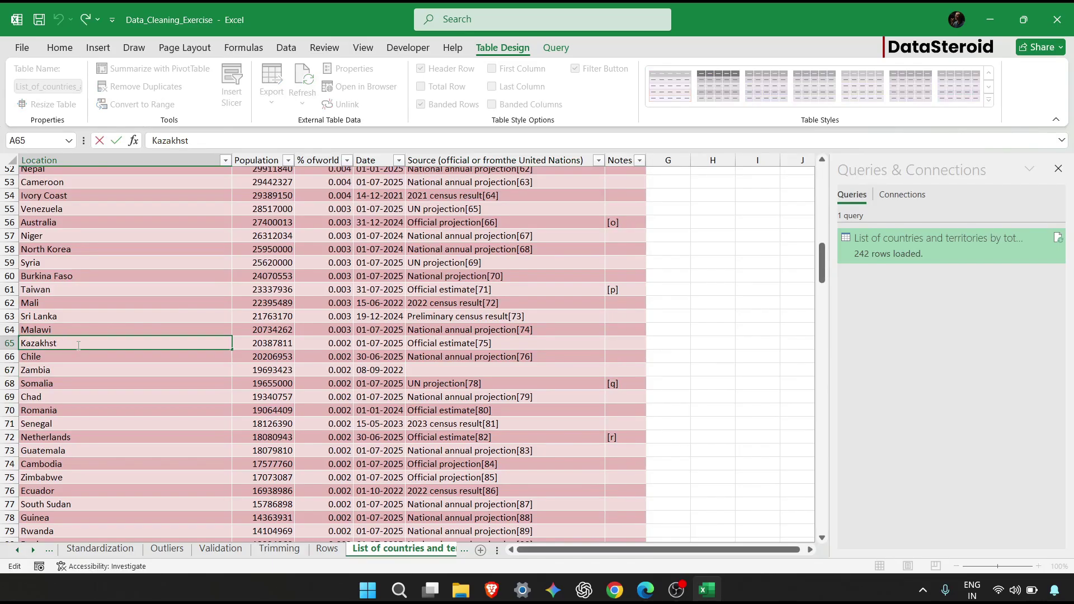
pyautogui.press('BackSpace')
pyautogui.press('BackSpace')
pyautogui.press('BackSpace')
pyautogui.press('BackSpace')
pyautogui.press('BackSpace')
pyautogui.press('BackSpace')
pyautogui.write('KAZAKHSTAN')
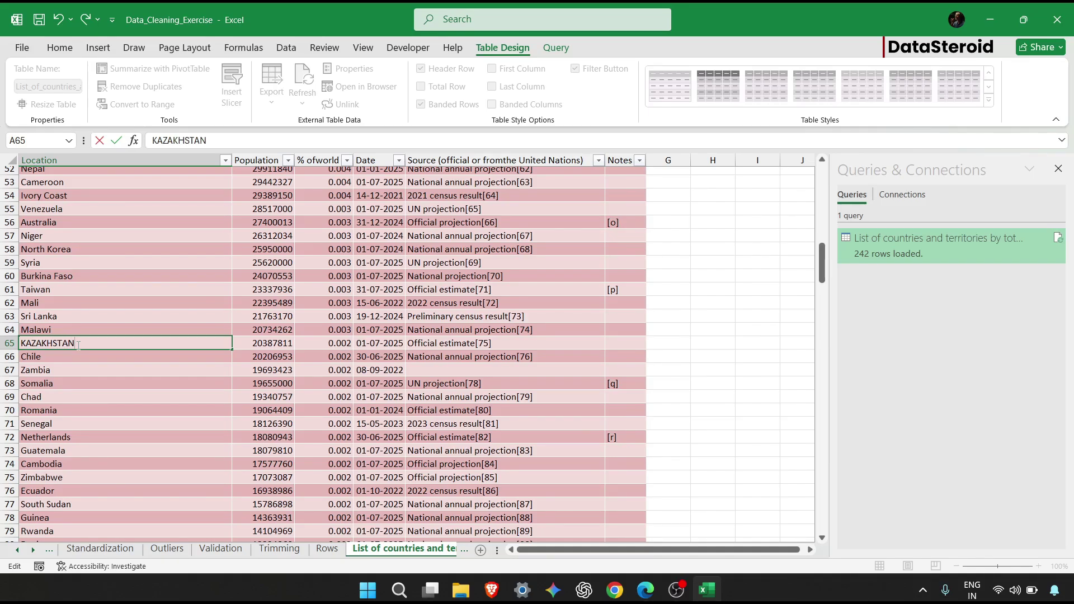
pyautogui.press('Return')
pyautogui.press('Return')
# Jump to the table's last row and start editing Bahrain in A155 at its beginning.
pyautogui.moveTo(21, 396); pyautogui.dragTo(112, 417)
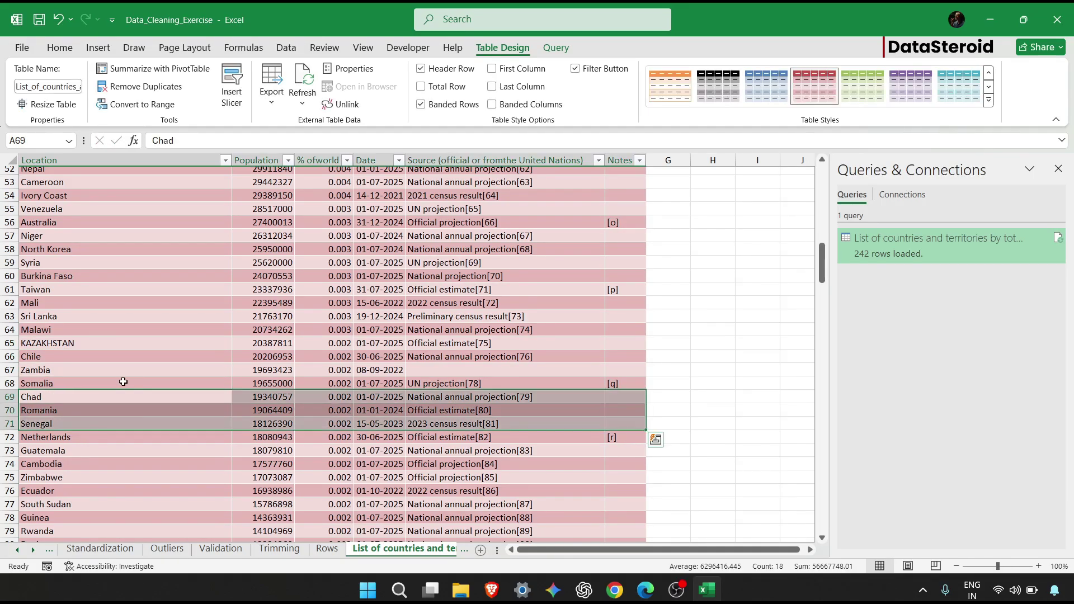
pyautogui.click(133, 342)
pyautogui.scroll(-2, 132, 337)
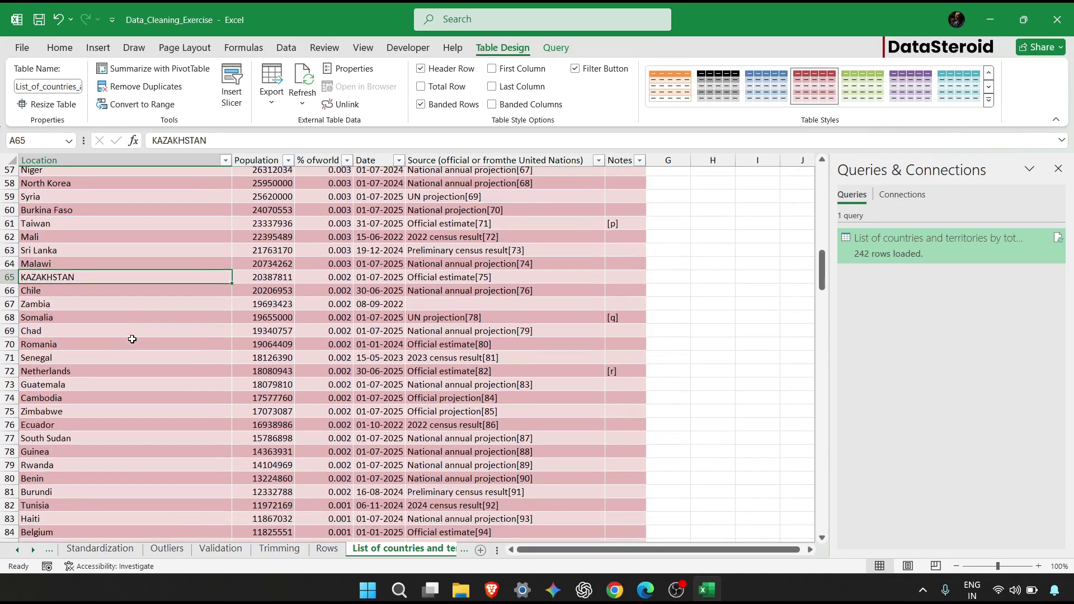
pyautogui.click(72, 412)
pyautogui.hotkey('ctrl', 'Down')
pyautogui.scroll(20, 100, 364)
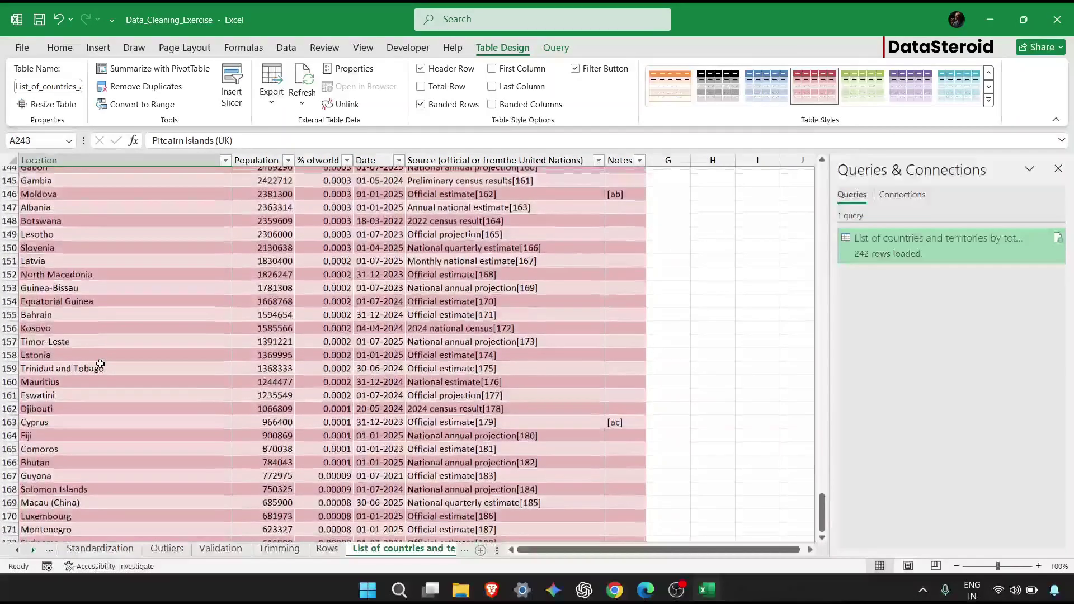
pyautogui.doubleClick(65, 315)
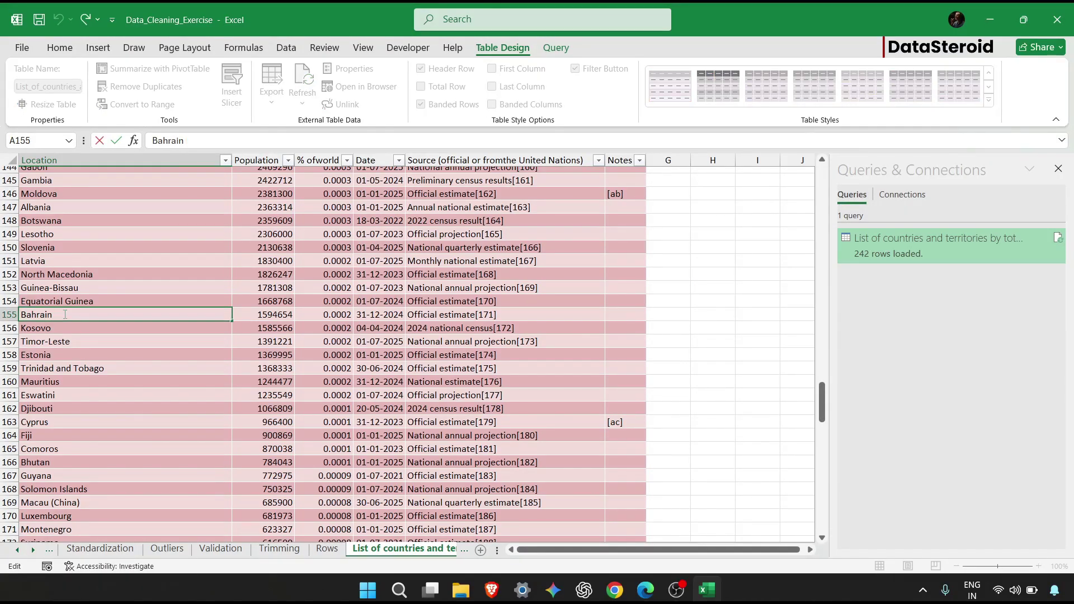
pyautogui.press('Home')
# Commit the Bahrain entry in A155 with its added leading spaces.
pyautogui.press('Return')
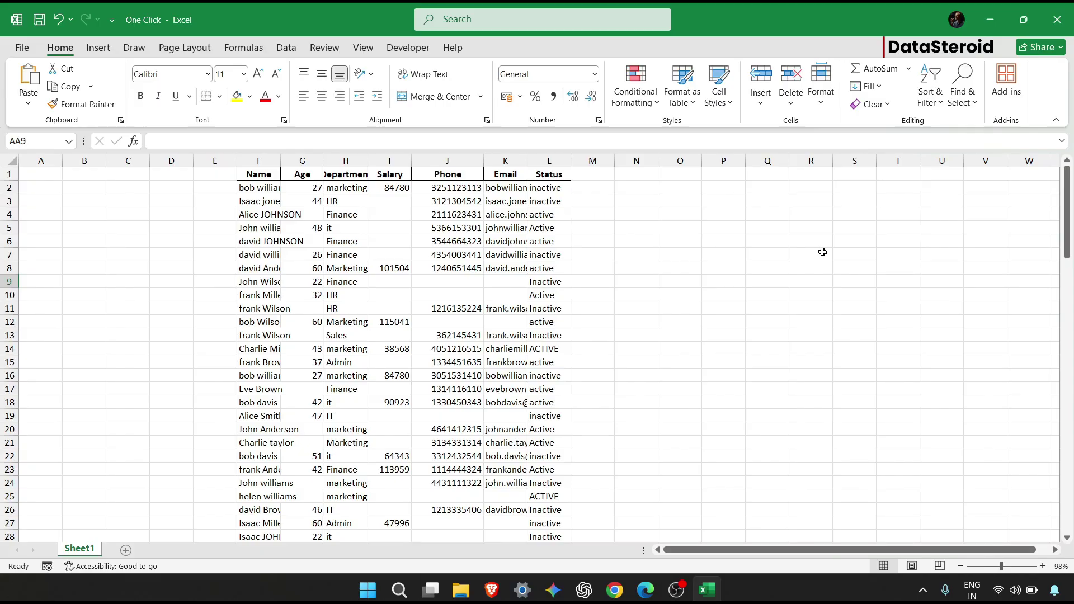
# AutoFit columns F through L of the employee table to fit their contents.
pyautogui.click(322, 74)
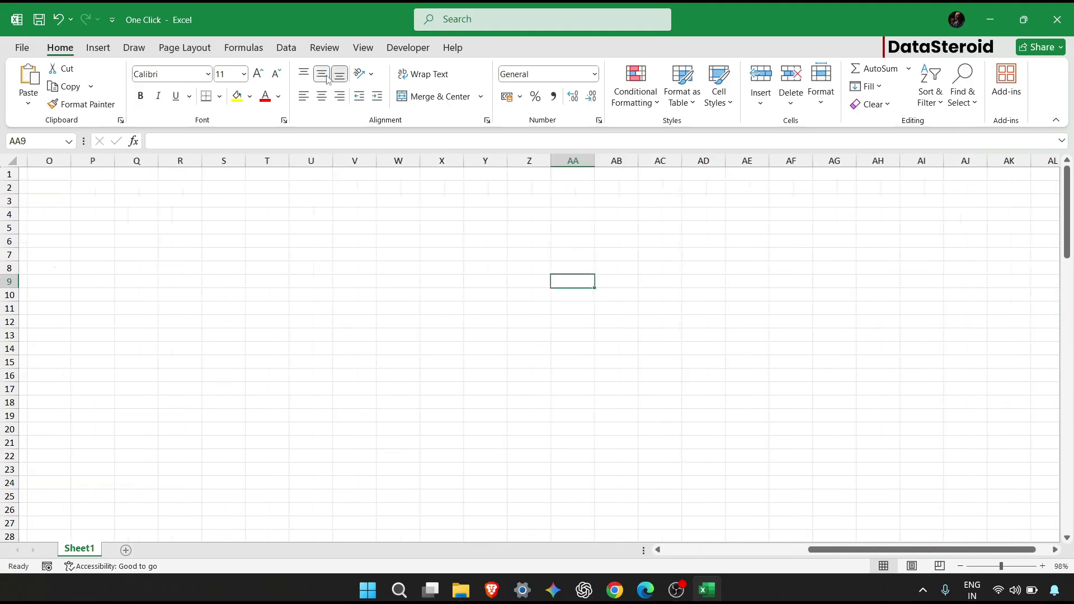
pyautogui.click(147, 99)
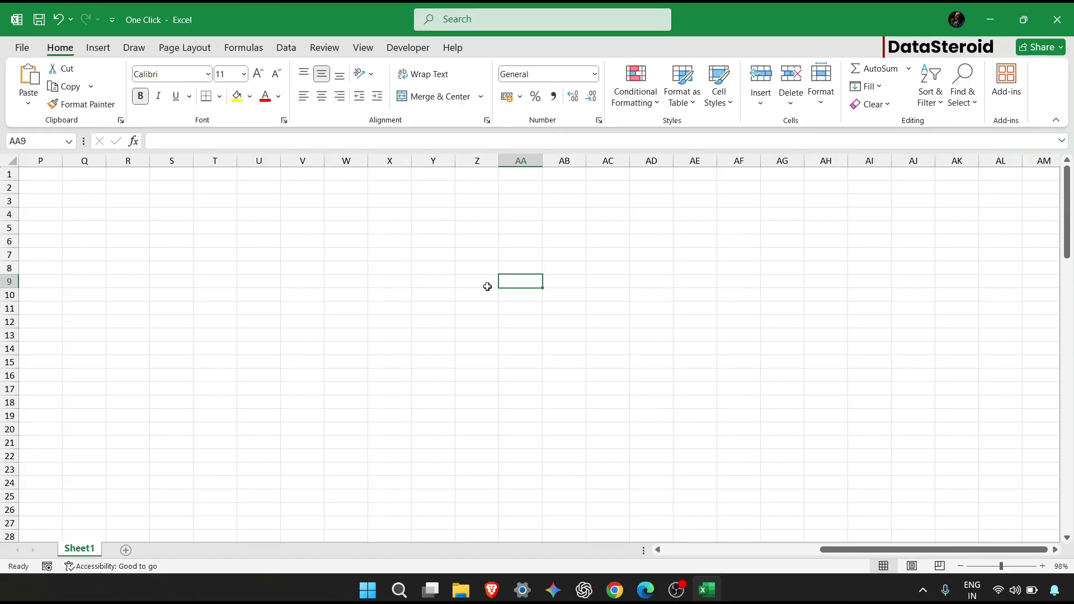
pyautogui.hscroll(-5, 487, 286)
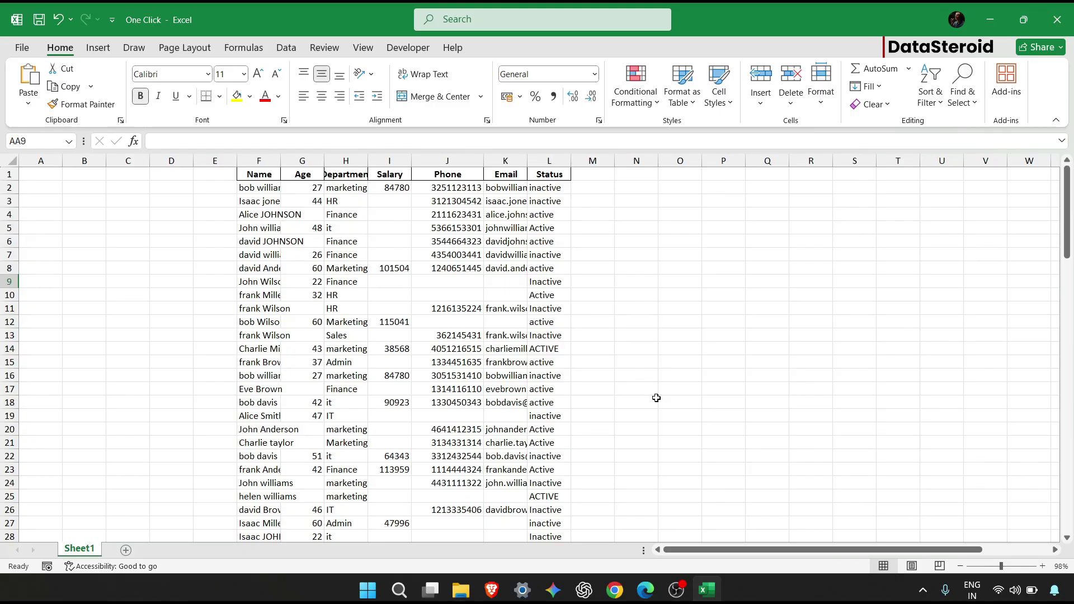
pyautogui.click(636, 241)
pyautogui.moveTo(244, 161); pyautogui.dragTo(241, 161)
pyautogui.moveTo(248, 161); pyautogui.dragTo(547, 161)
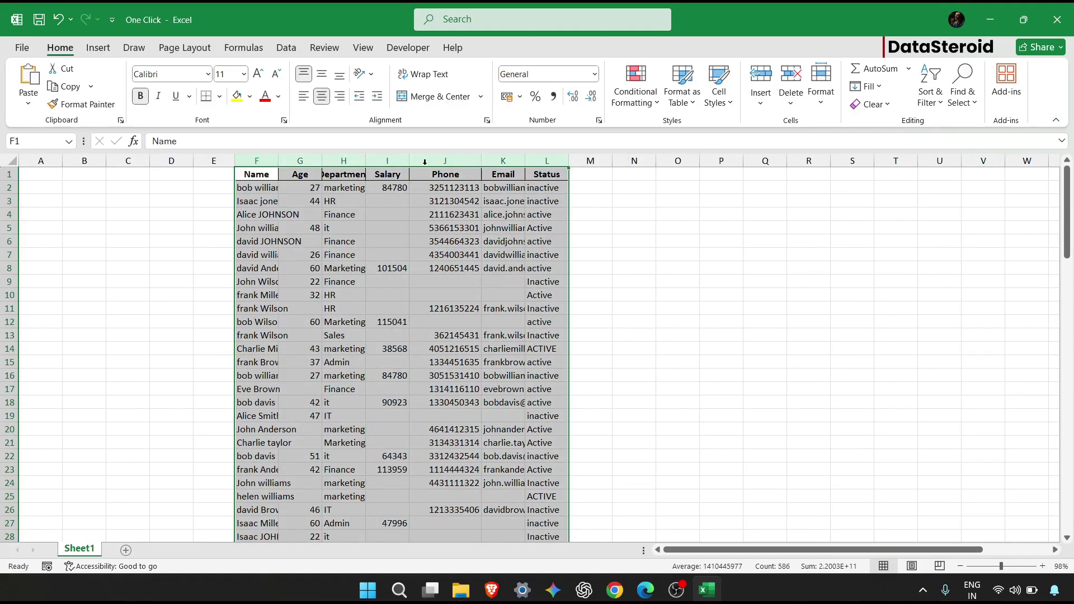
pyautogui.doubleClick(324, 155)
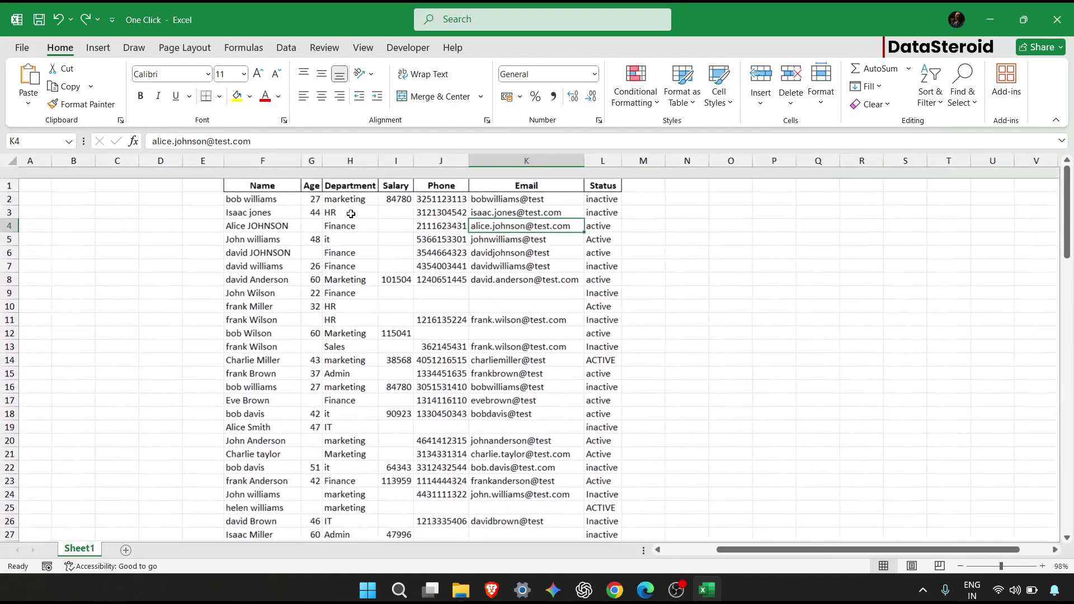
pyautogui.hscroll(1, 351, 213)
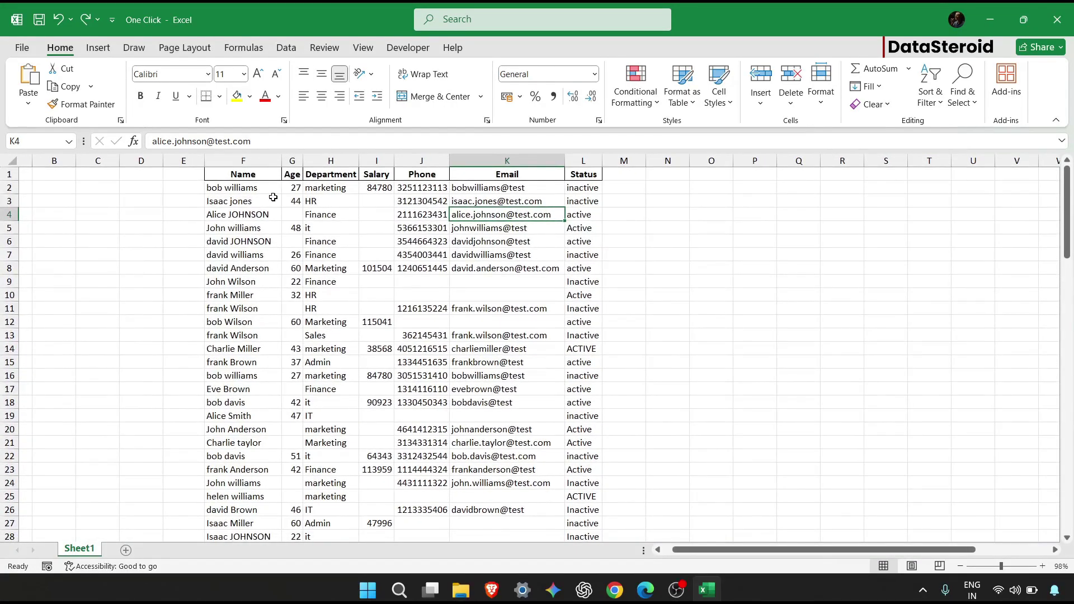
pyautogui.hscroll(2, 251, 201)
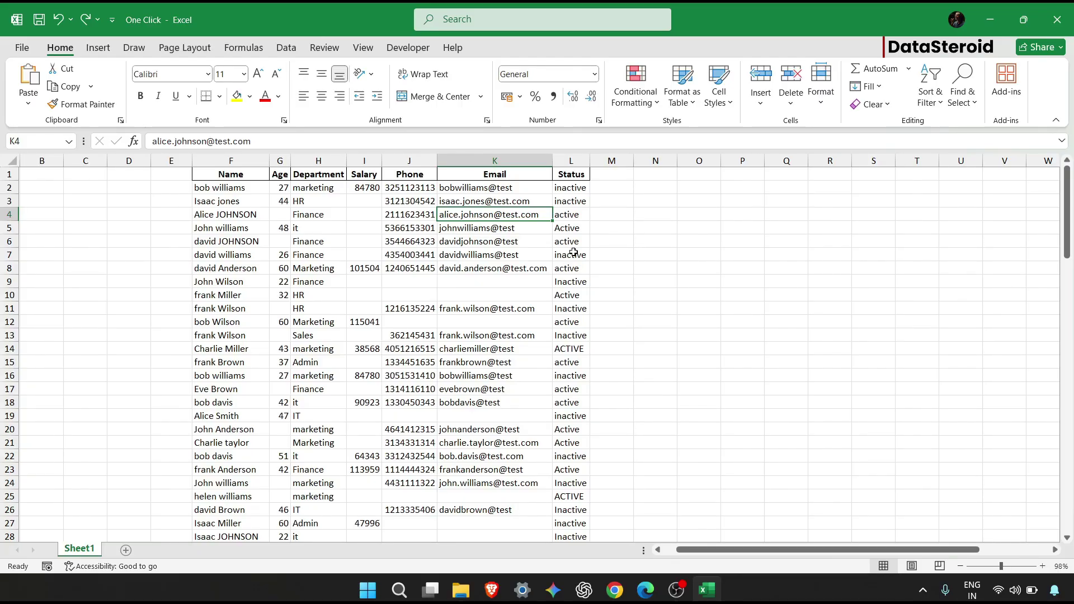
# Enable the Developer tab through Customize the Ribbon and check its Macros list.
pyautogui.click(409, 47)
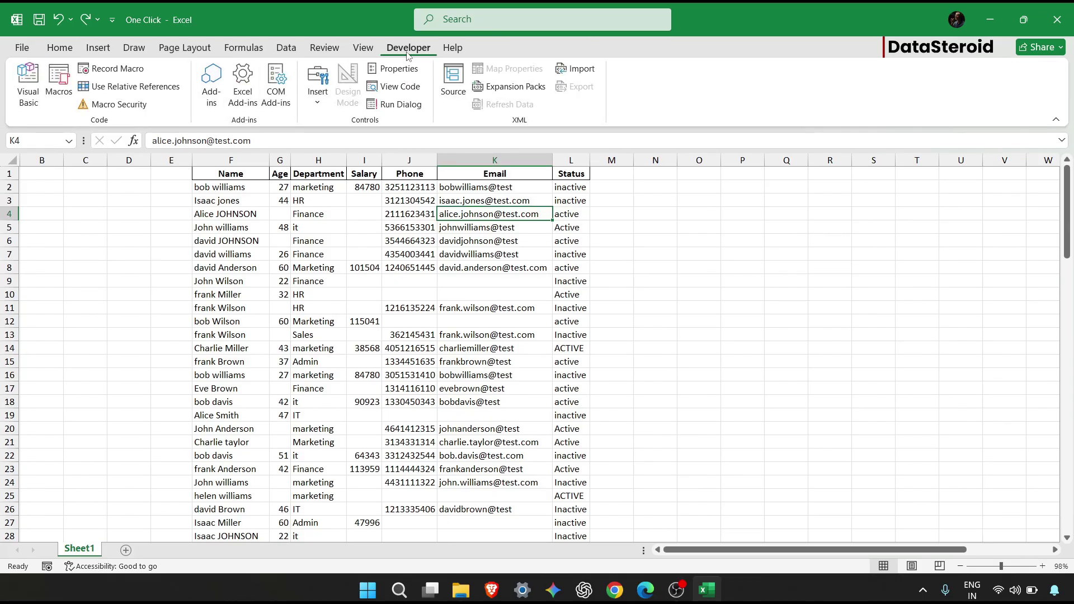
pyautogui.rightClick(720, 60)
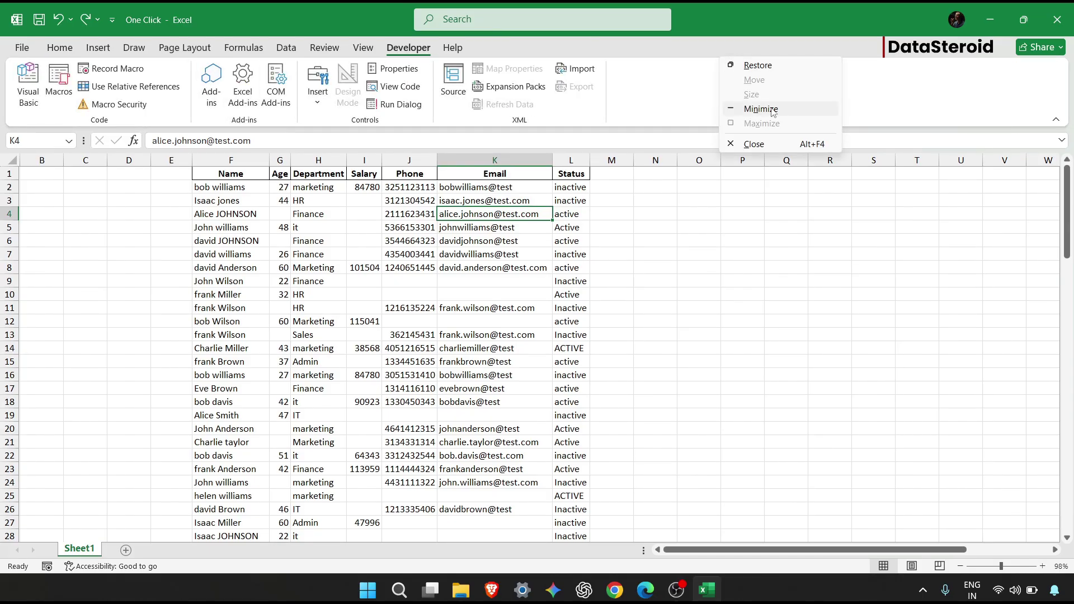
pyautogui.click(717, 119)
pyautogui.rightClick(718, 119)
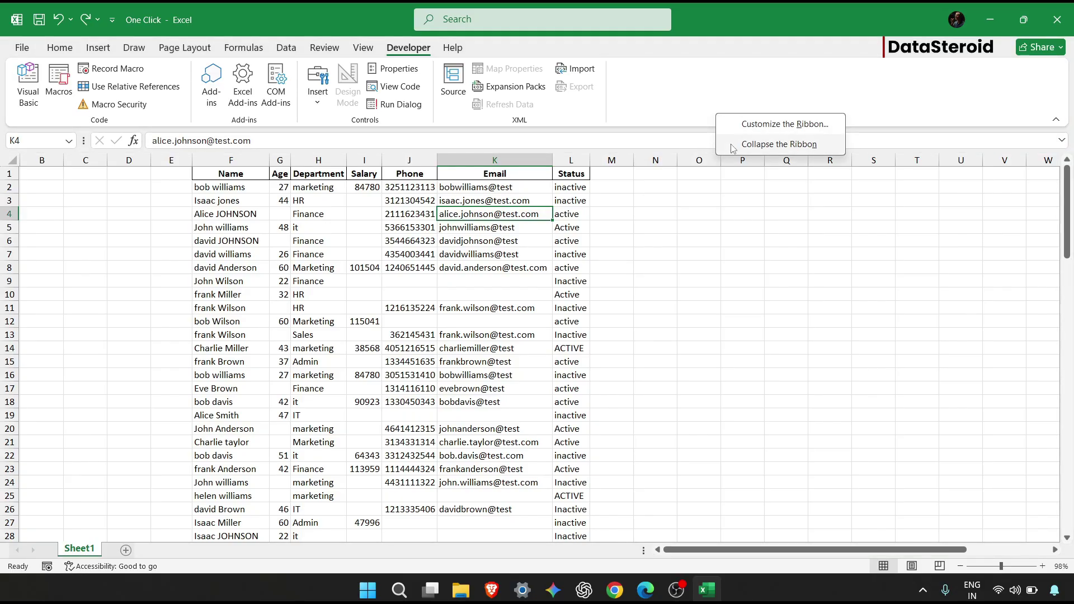
pyautogui.click(784, 125)
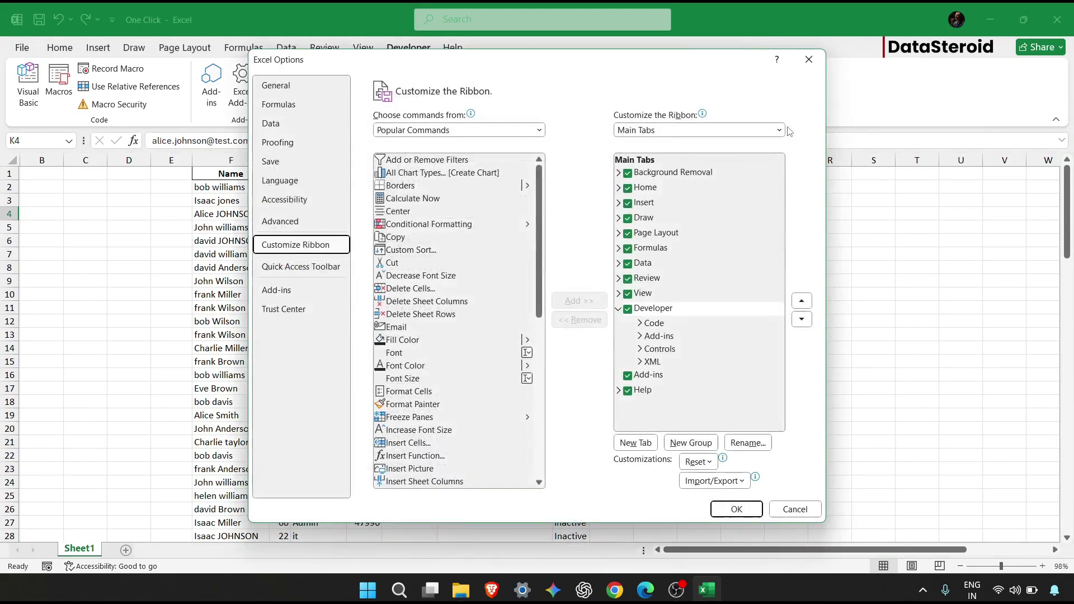
pyautogui.click(723, 504)
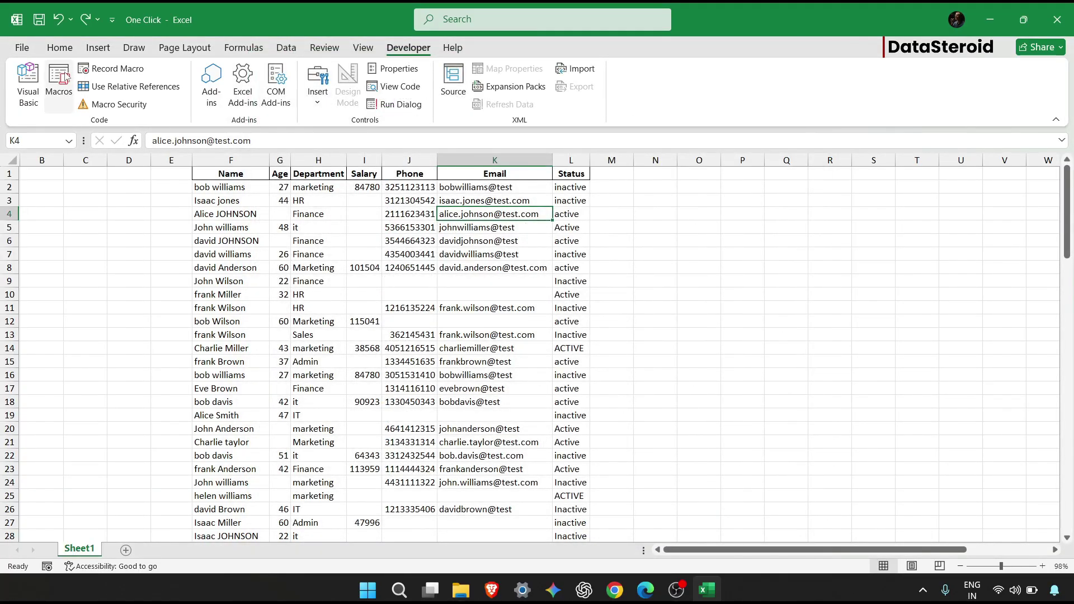
pyautogui.click(63, 78)
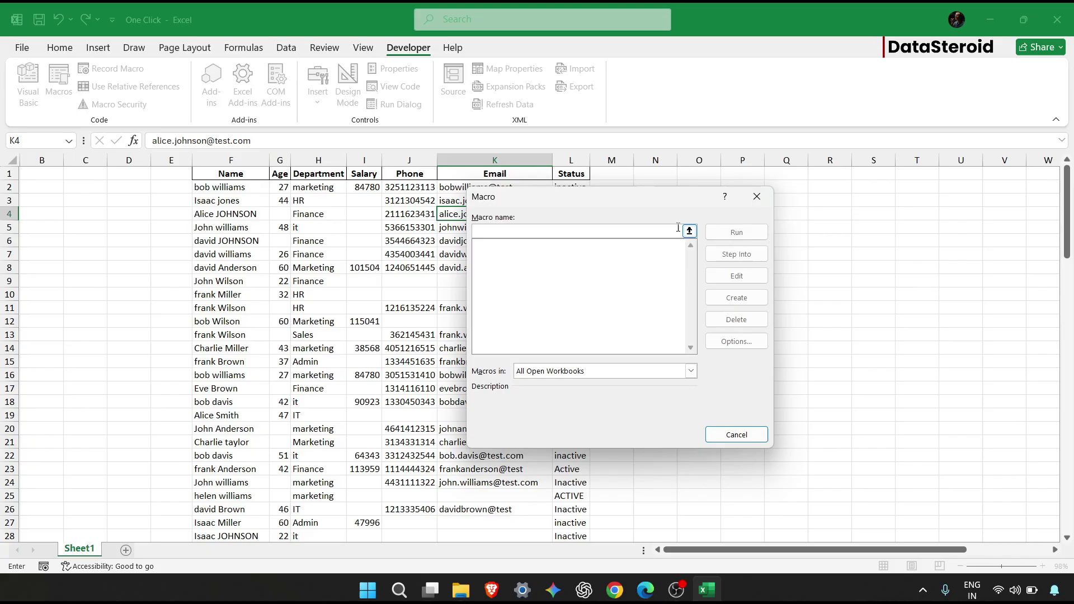
pyautogui.click(748, 203)
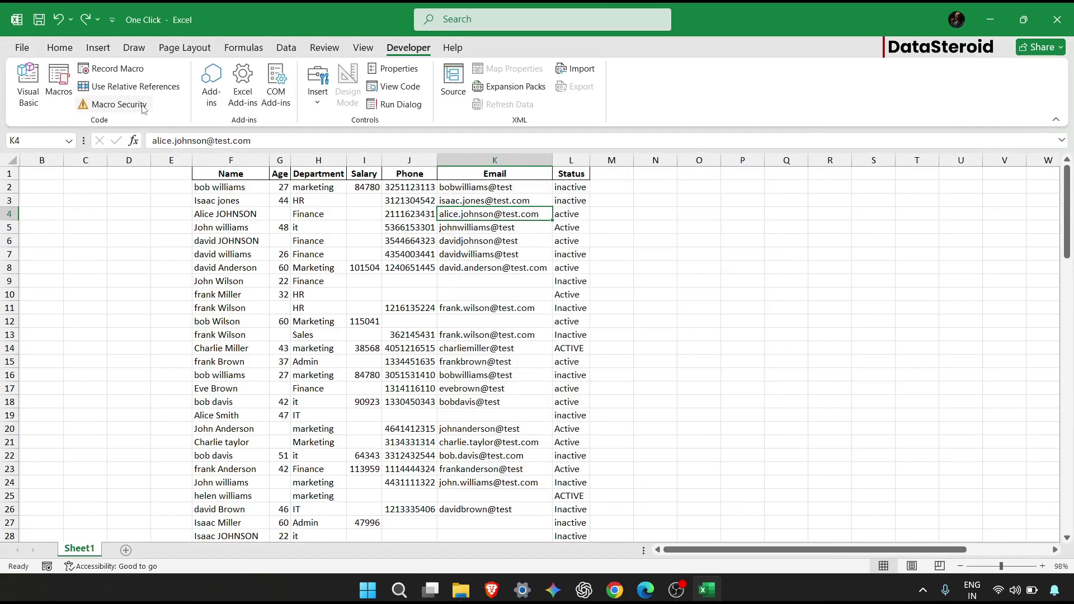
# Start recording a new macro named Clean.
pyautogui.click(124, 73)
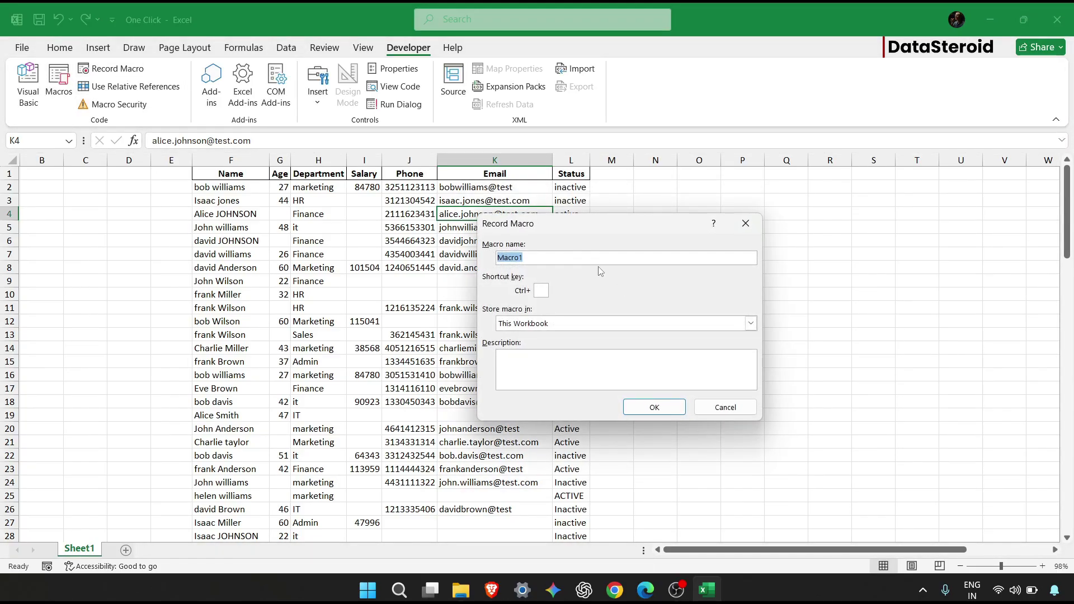
pyautogui.write('Clean')
pyautogui.click(662, 403)
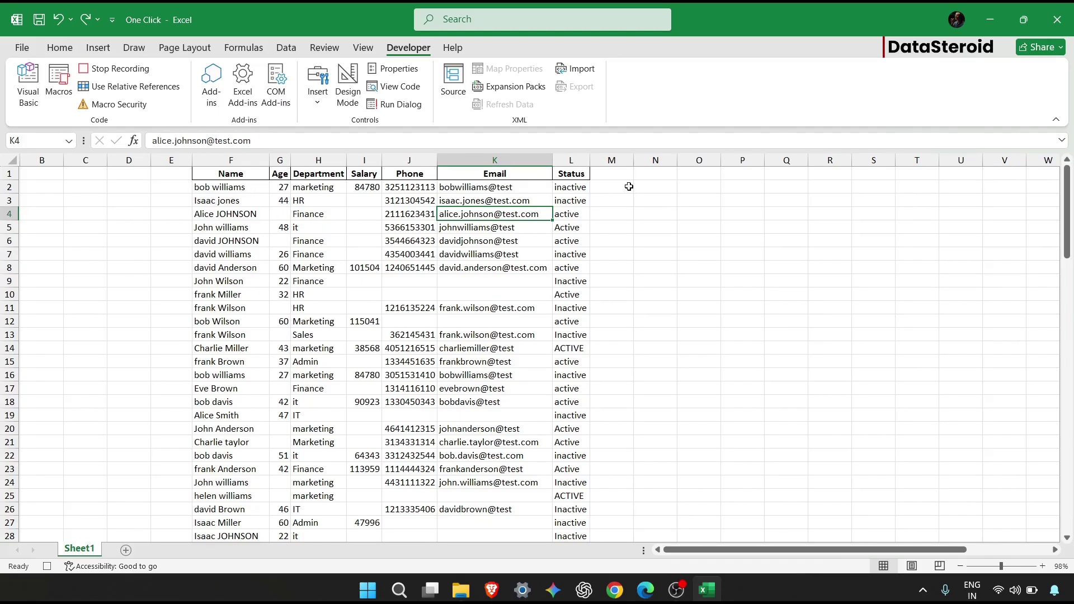
# Enter =PROPER(F2) in cell N2.
pyautogui.click(658, 185)
pyautogui.write('=')
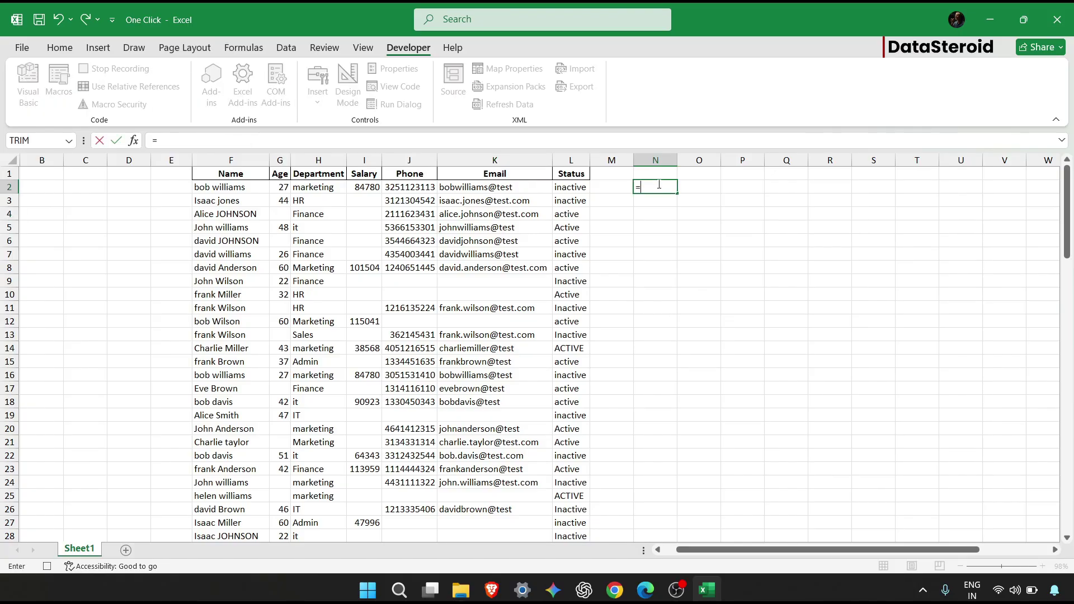
pyautogui.write('PROPER((')
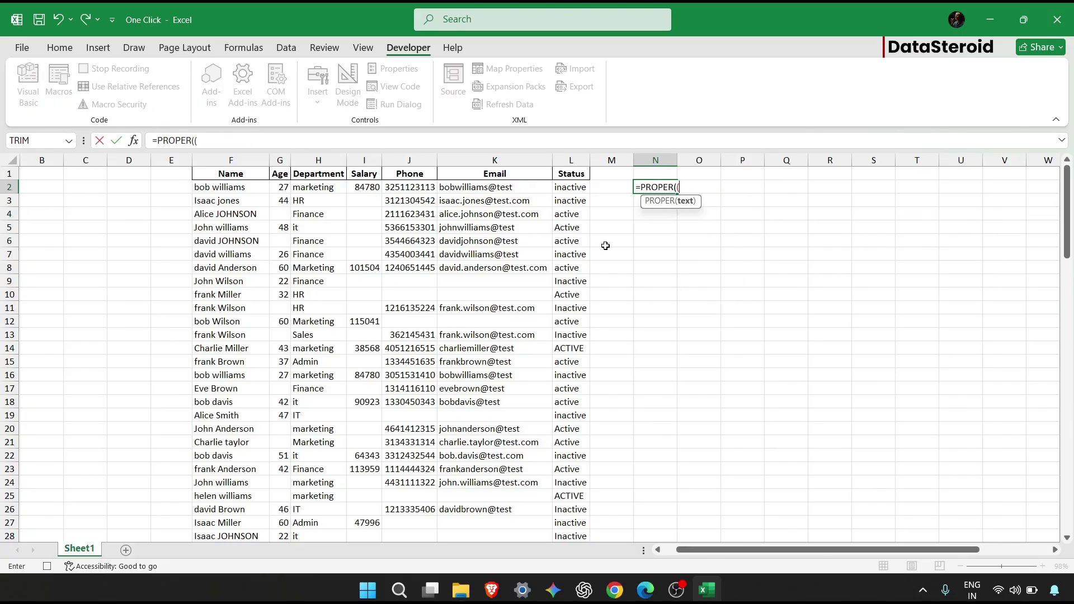
pyautogui.click(242, 187)
pyautogui.write(')')
pyautogui.press('Return')
# Fill the PROPER formula down column N to row 106 and copy the proper-case names.
pyautogui.click(667, 189)
pyautogui.moveTo(677, 194); pyautogui.dragTo(820, 586)
pyautogui.rightClick(820, 588)
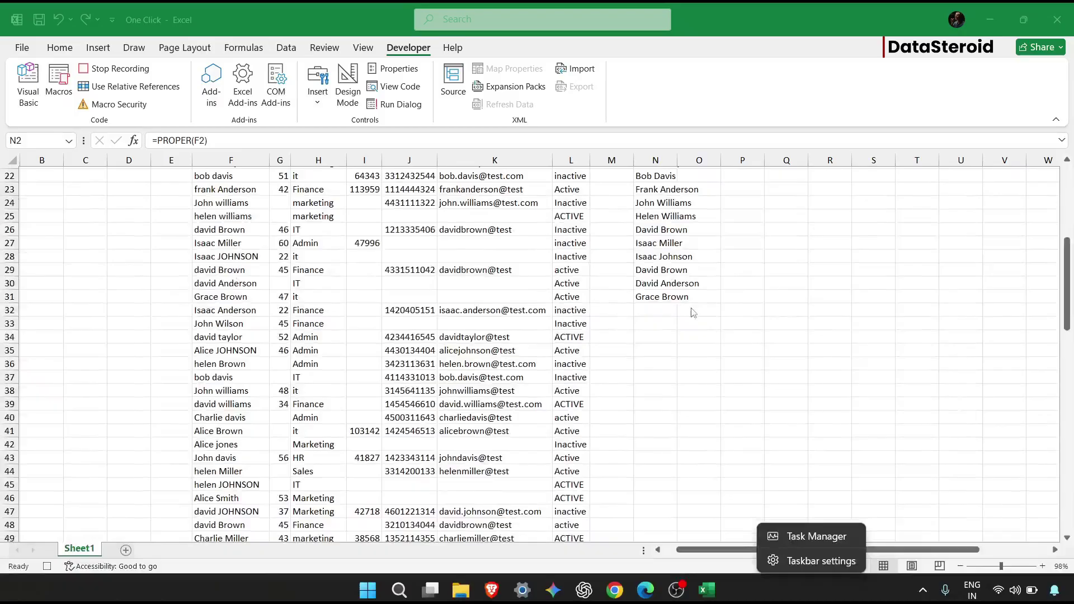
pyautogui.click(666, 298)
pyautogui.moveTo(678, 303); pyautogui.dragTo(678, 463)
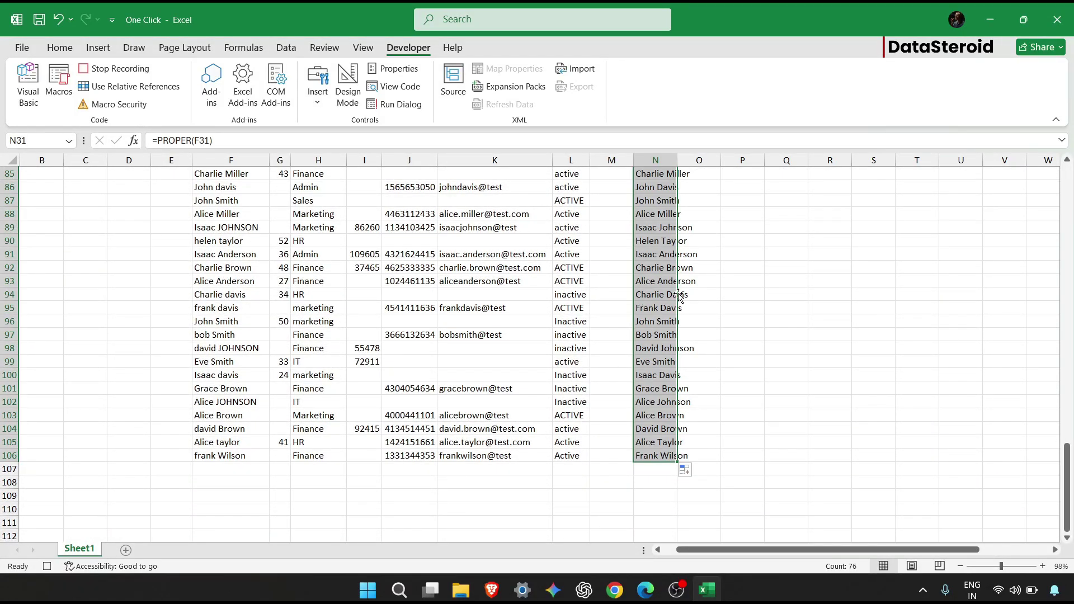
pyautogui.scroll(20, 678, 296)
pyautogui.scroll(7, 679, 295)
pyautogui.hscroll(-1, 678, 295)
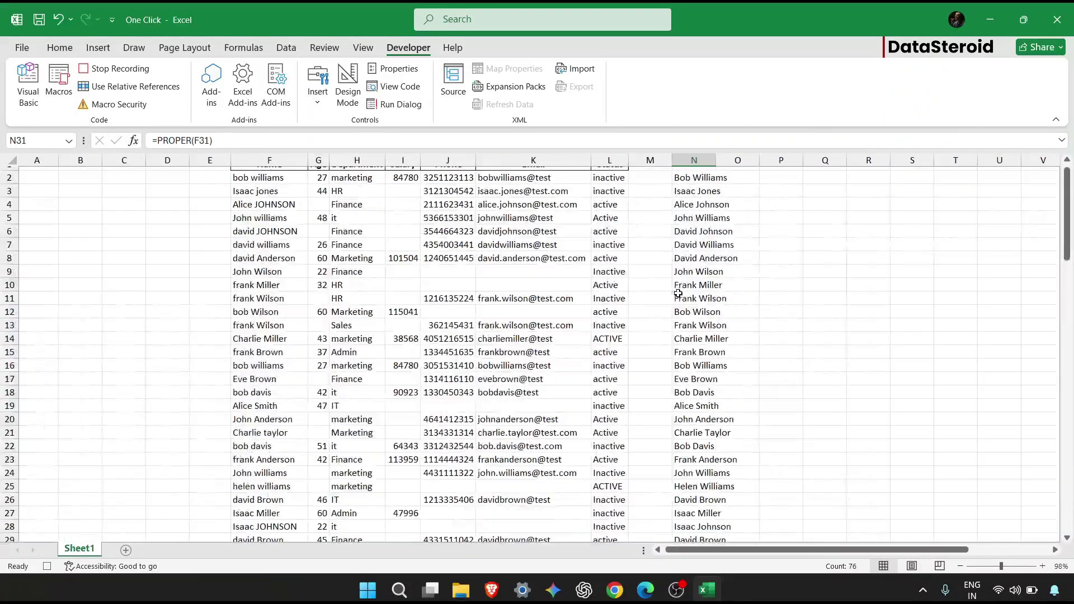
pyautogui.scroll(-2, 677, 293)
pyautogui.scroll(-6, 678, 293)
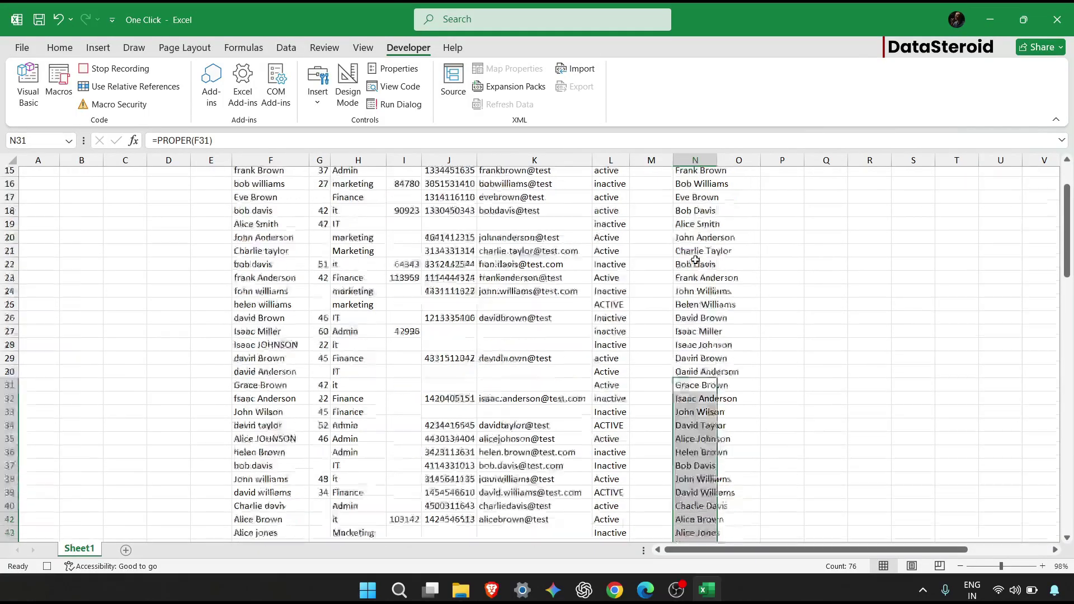
pyautogui.scroll(-2, 695, 259)
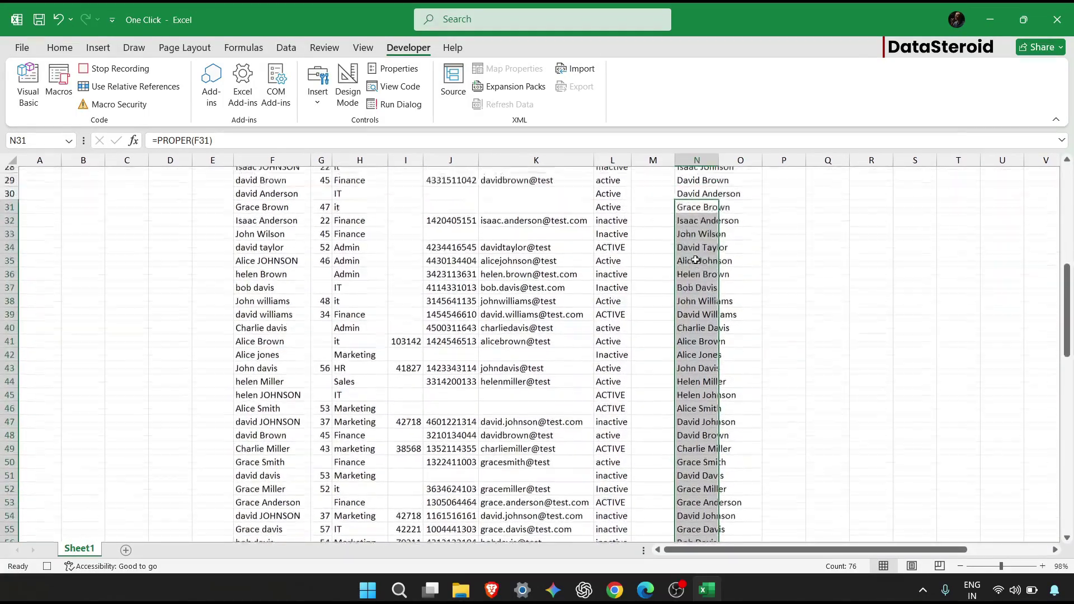
pyautogui.scroll(10, 695, 261)
pyautogui.hscroll(2, 615, 298)
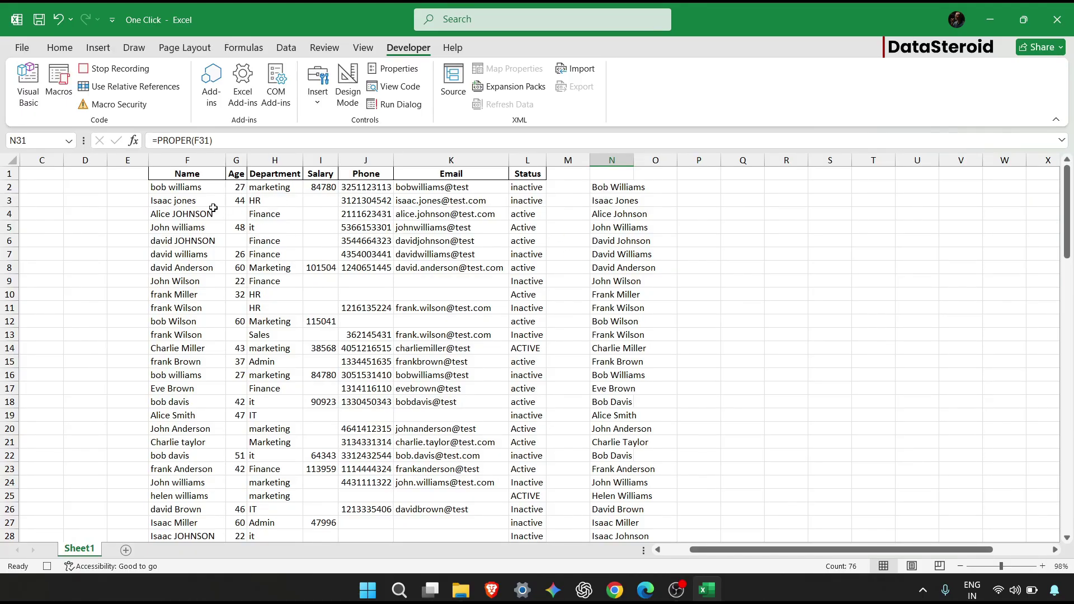
pyautogui.moveTo(612, 186); pyautogui.dragTo(621, 534)
pyautogui.hotkey('ctrl', 'c')
pyautogui.scroll(20, 378, 207)
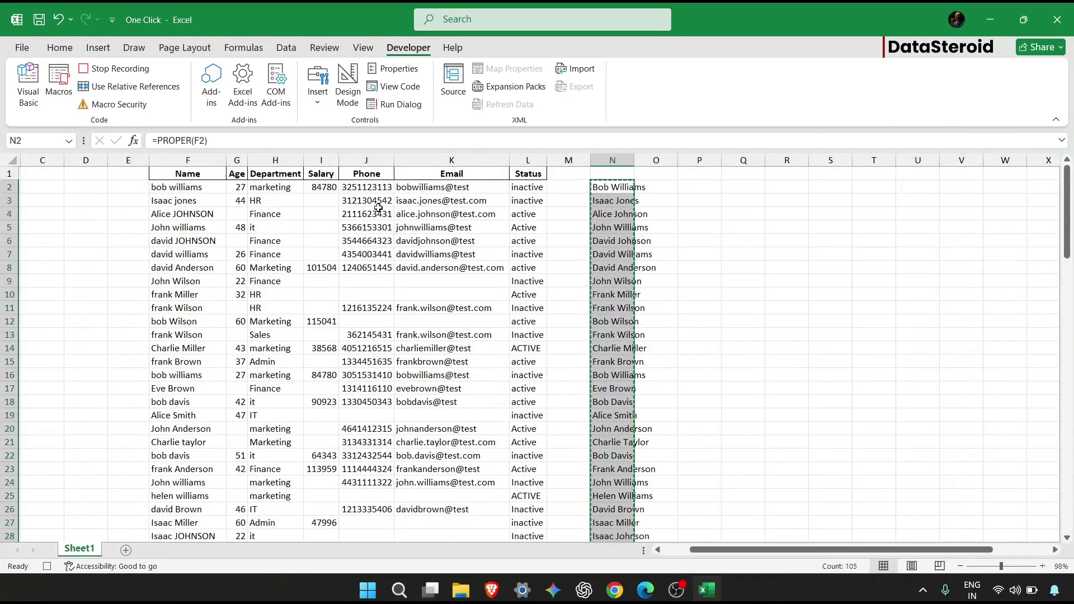
# Paste the proper-case names as values over the Name column starting at F2.
pyautogui.hotkey('ctrl', 'alt', 'v')
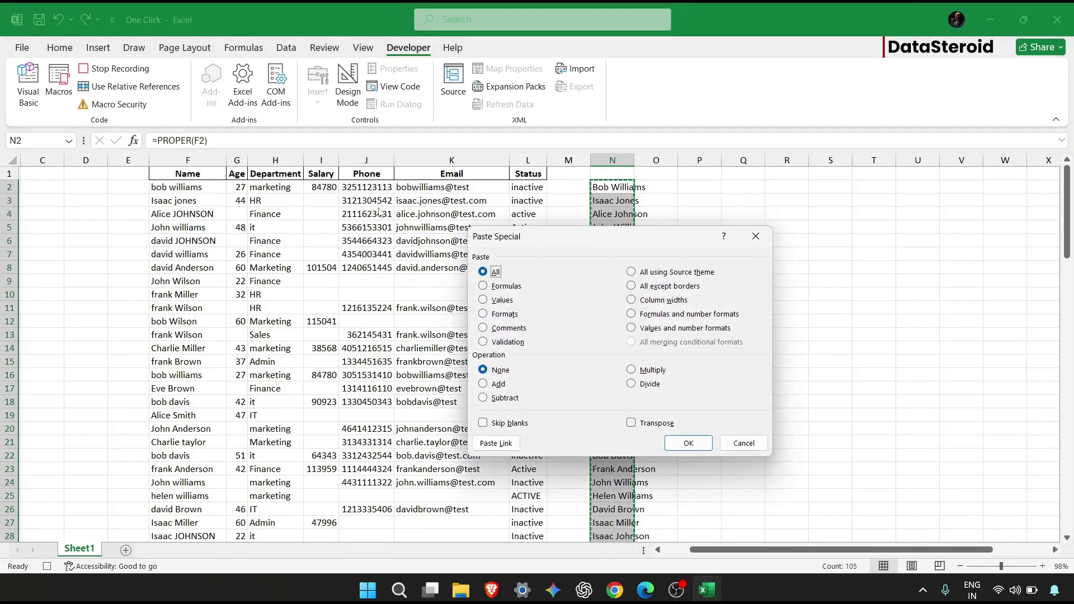
pyautogui.click(484, 302)
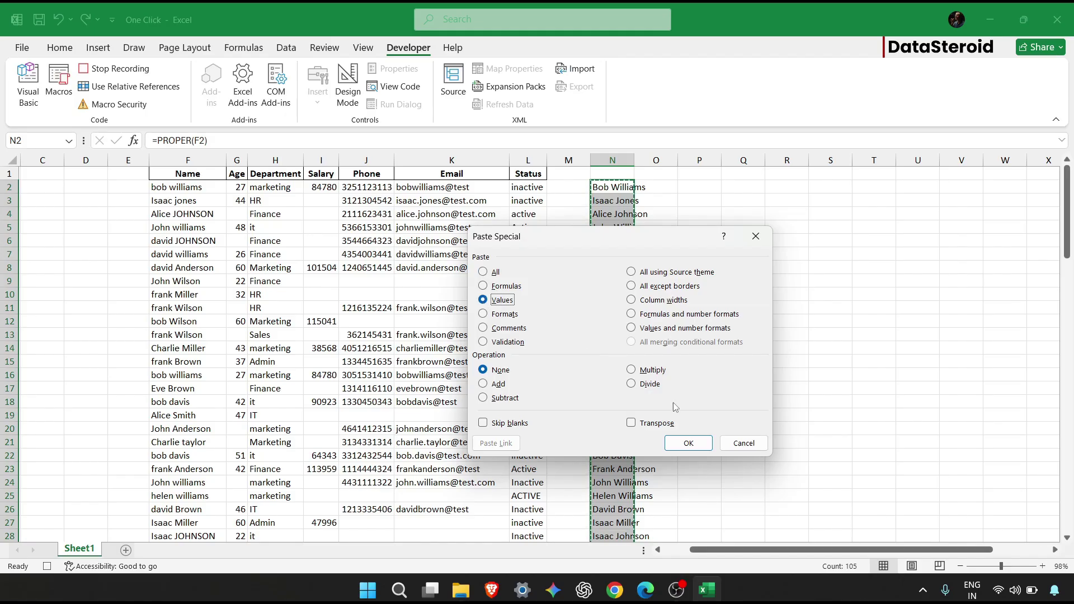
pyautogui.click(693, 446)
pyautogui.click(187, 189)
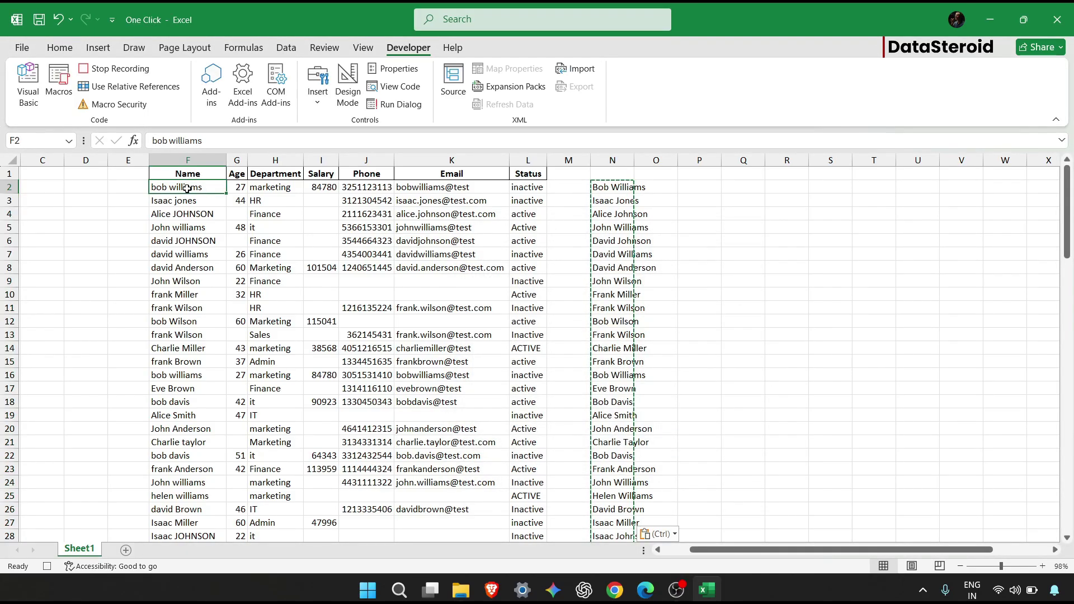
pyautogui.hotkey('ctrl', 'v')
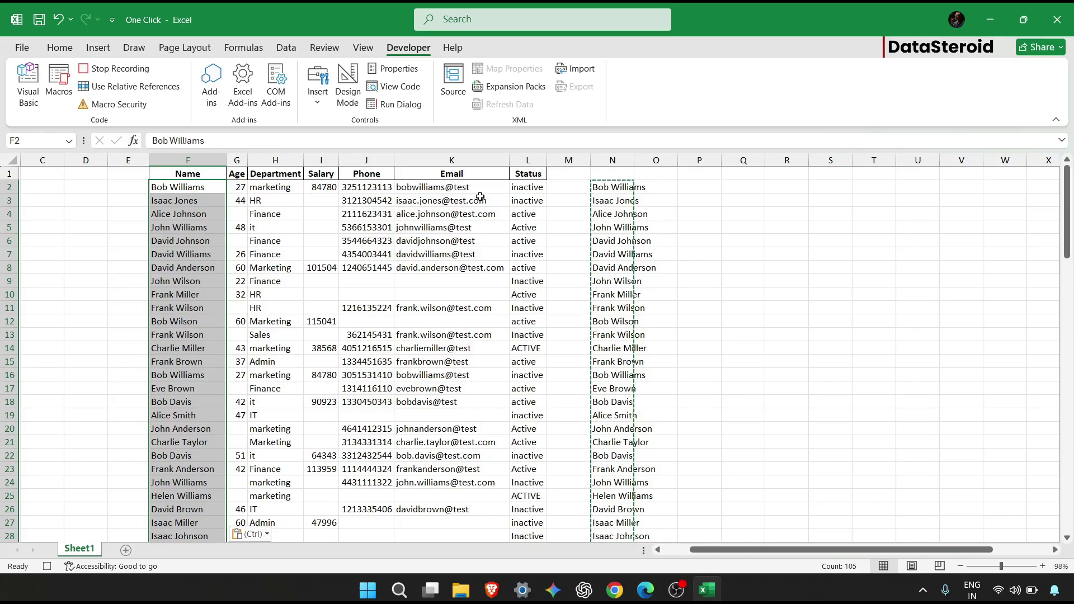
# Clear the helper column N.
pyautogui.click(610, 160)
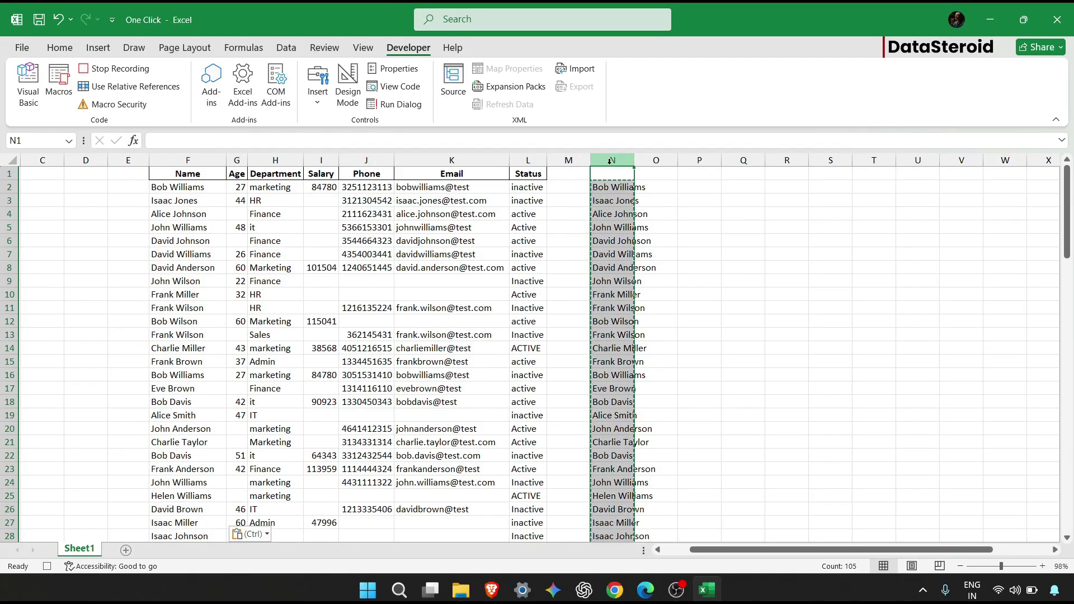
pyautogui.press('Delete')
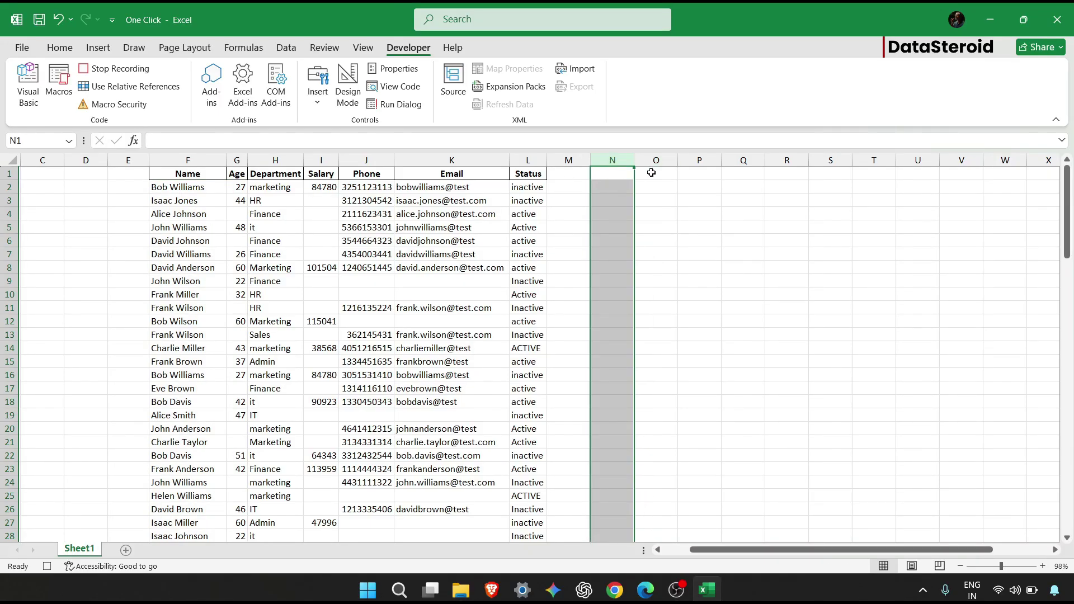
pyautogui.click(652, 173)
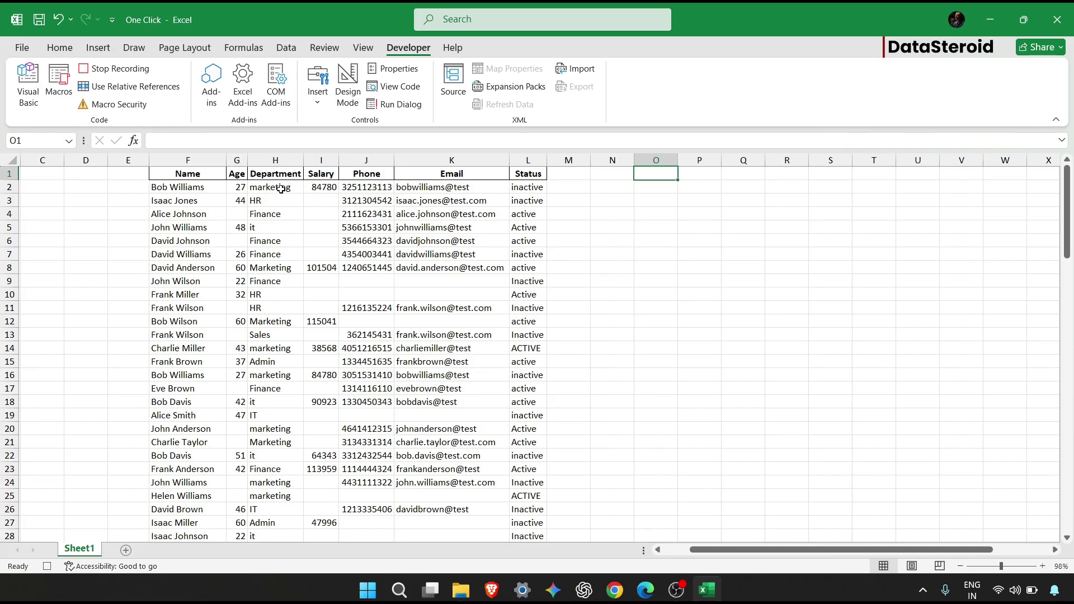
# Enter =PROPER(H2) in O2 and fill it down to row 106.
pyautogui.click(665, 185)
pyautogui.write('=')
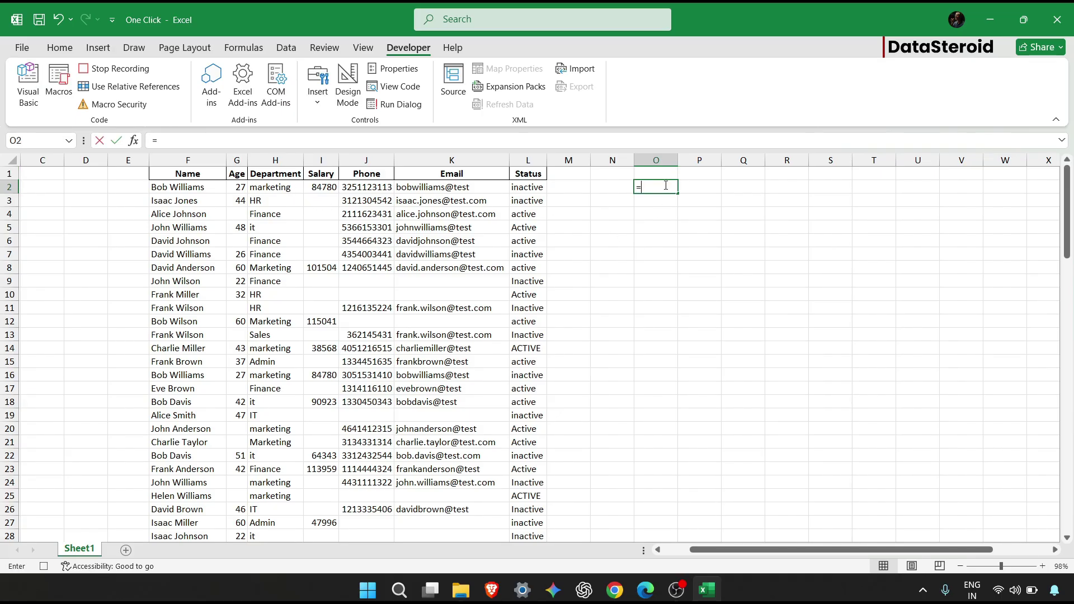
pyautogui.write('prope')
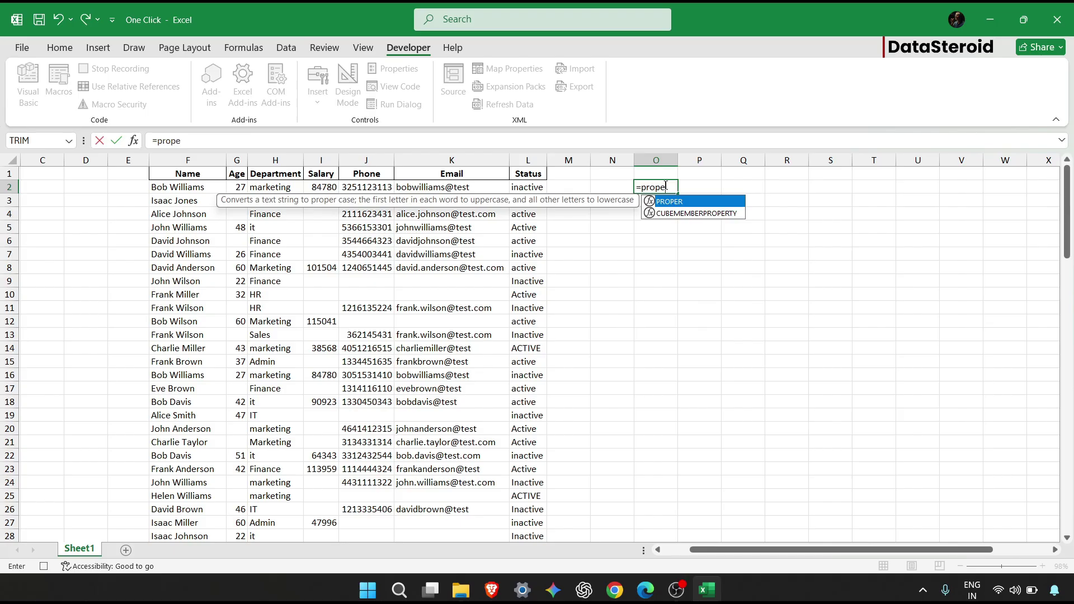
pyautogui.write('r')
pyautogui.press('Tab')
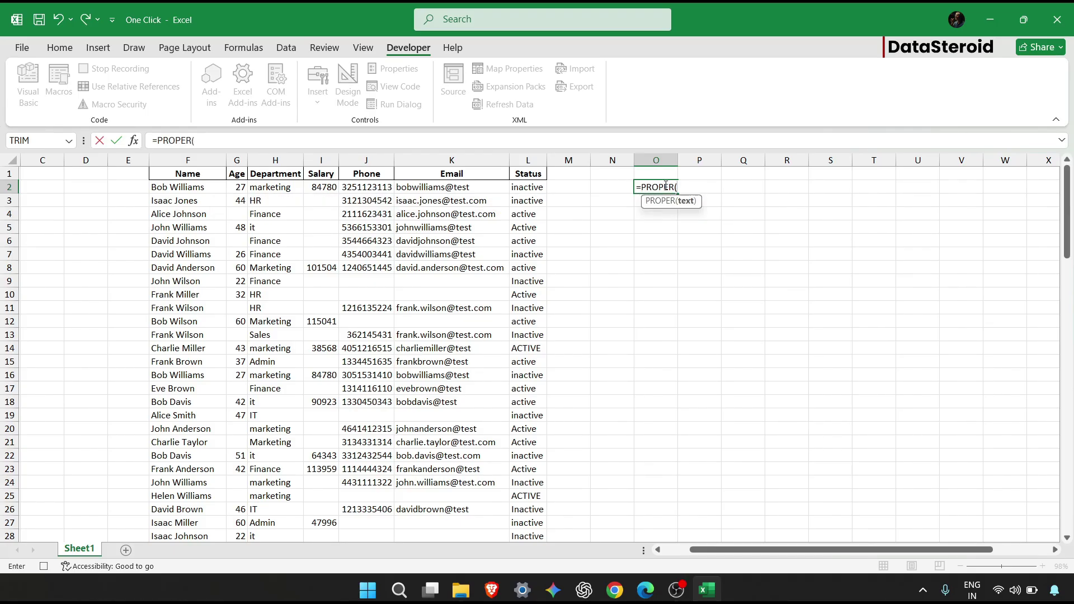
pyautogui.click(290, 188)
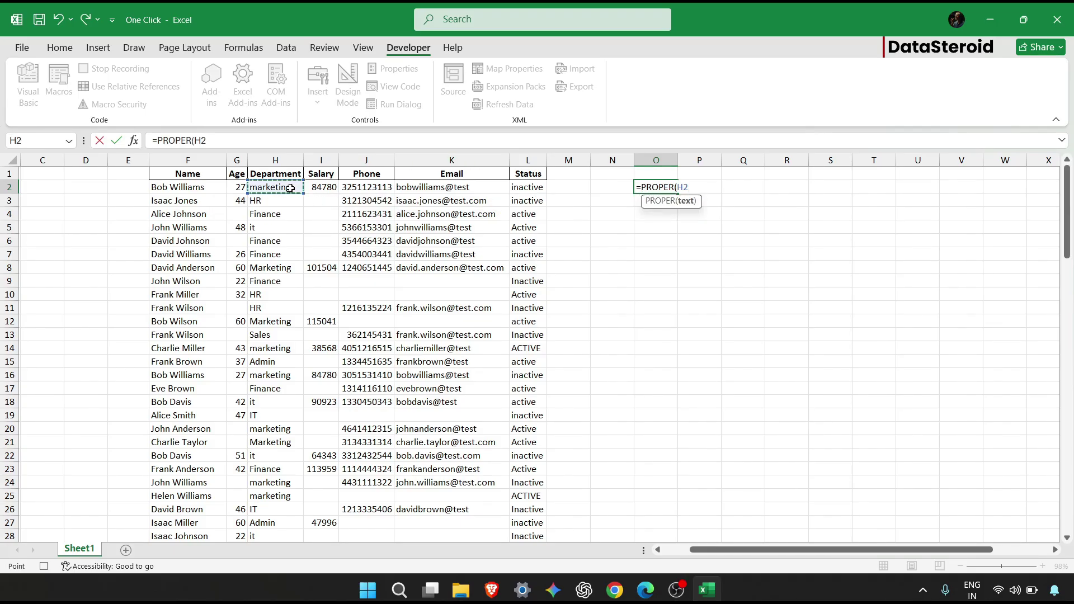
pyautogui.write(')')
pyautogui.press('Return')
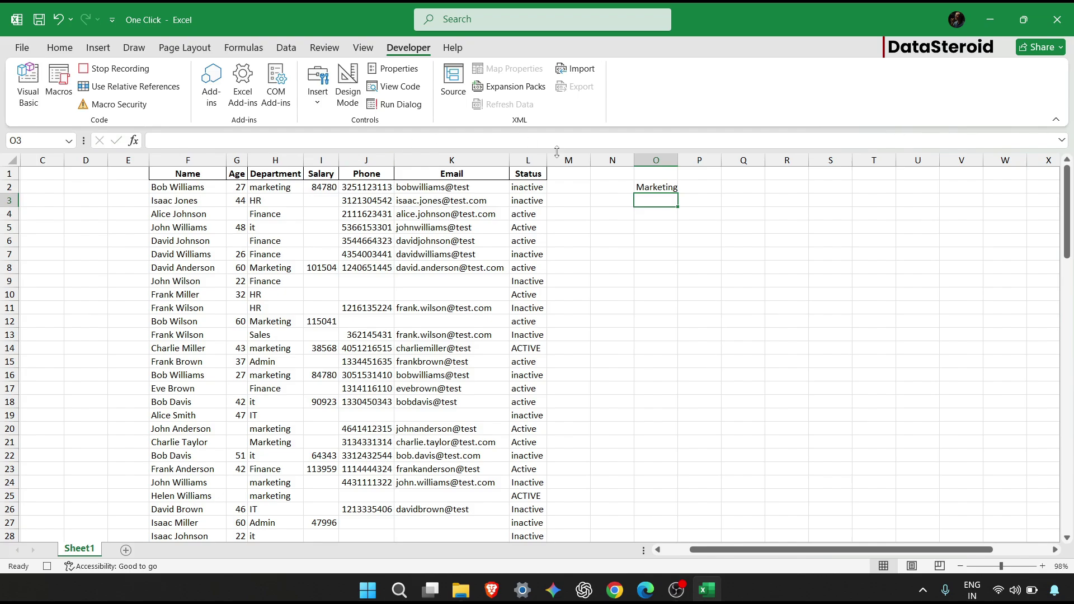
pyautogui.click(646, 188)
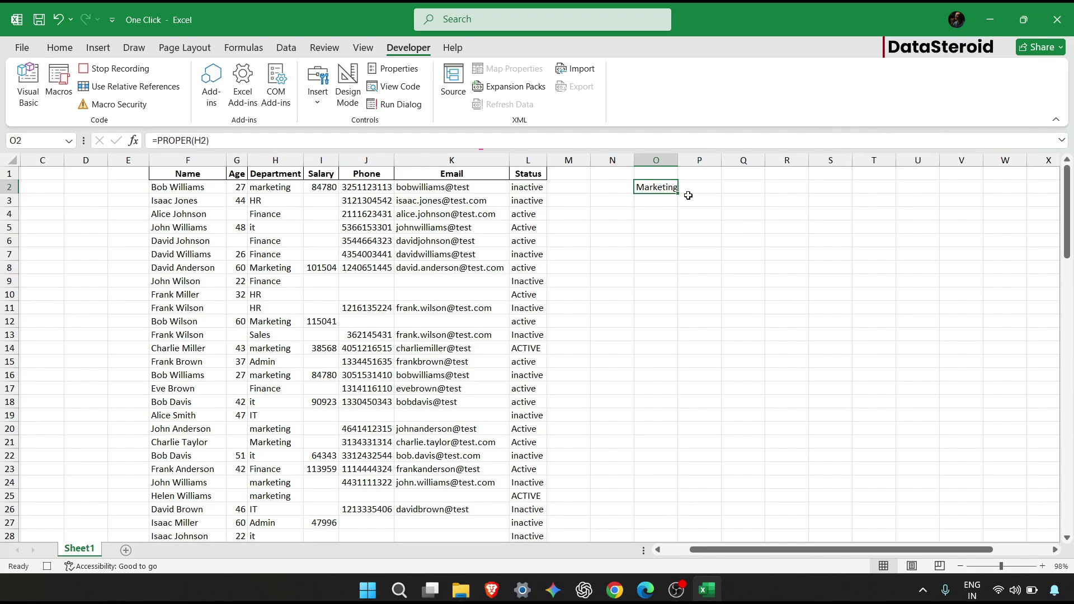
pyautogui.moveTo(678, 192); pyautogui.dragTo(642, 498)
# Paste the column O results as values over column H, then clear column O.
pyautogui.hotkey('ctrl', 'c')
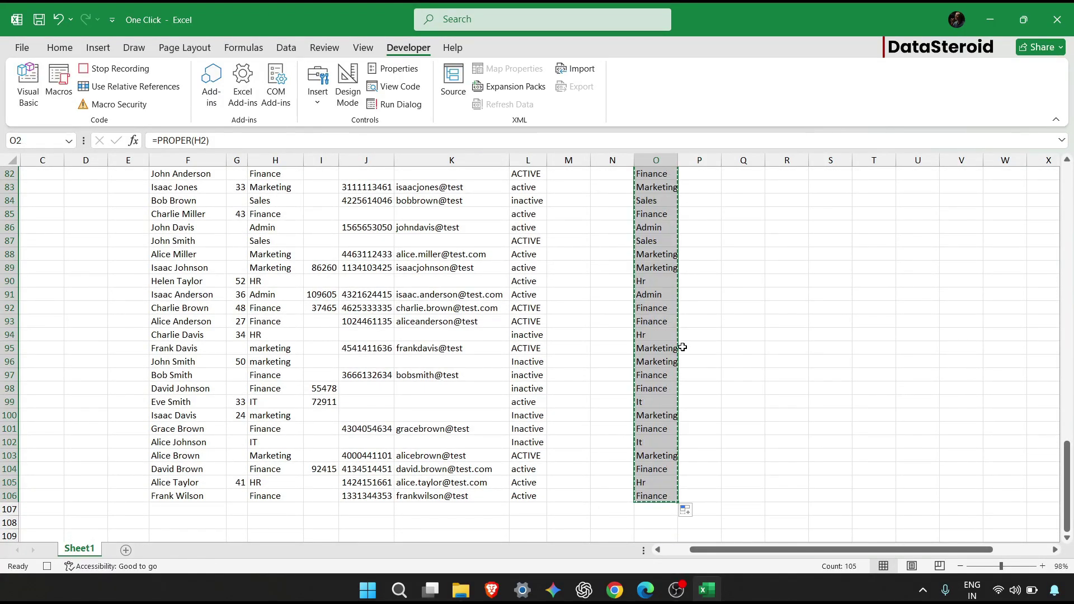
pyautogui.hotkey('ctrl', 'alt', 'v')
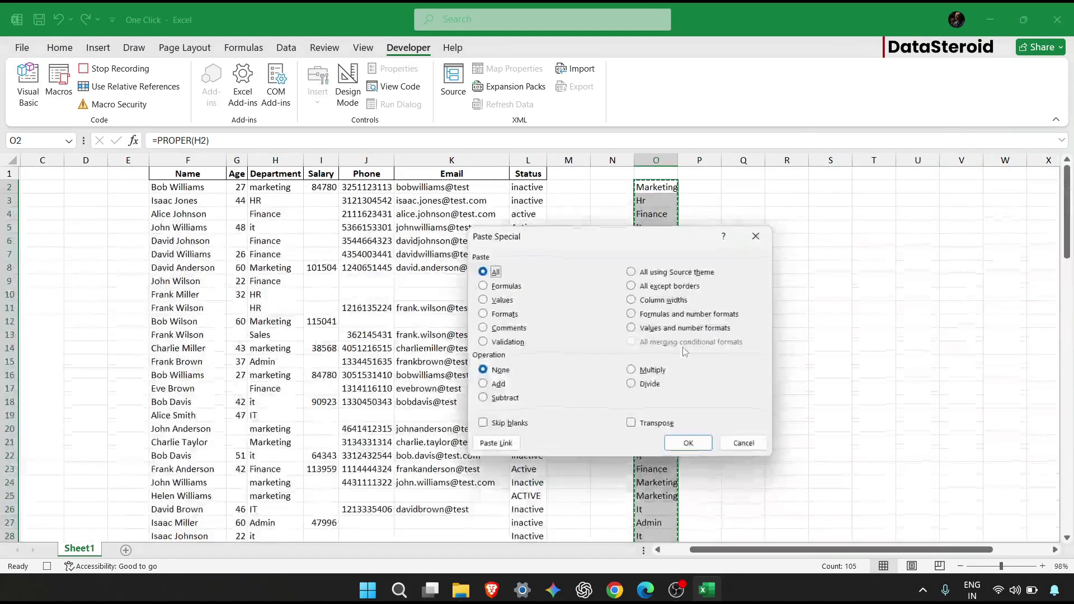
pyautogui.click(503, 300)
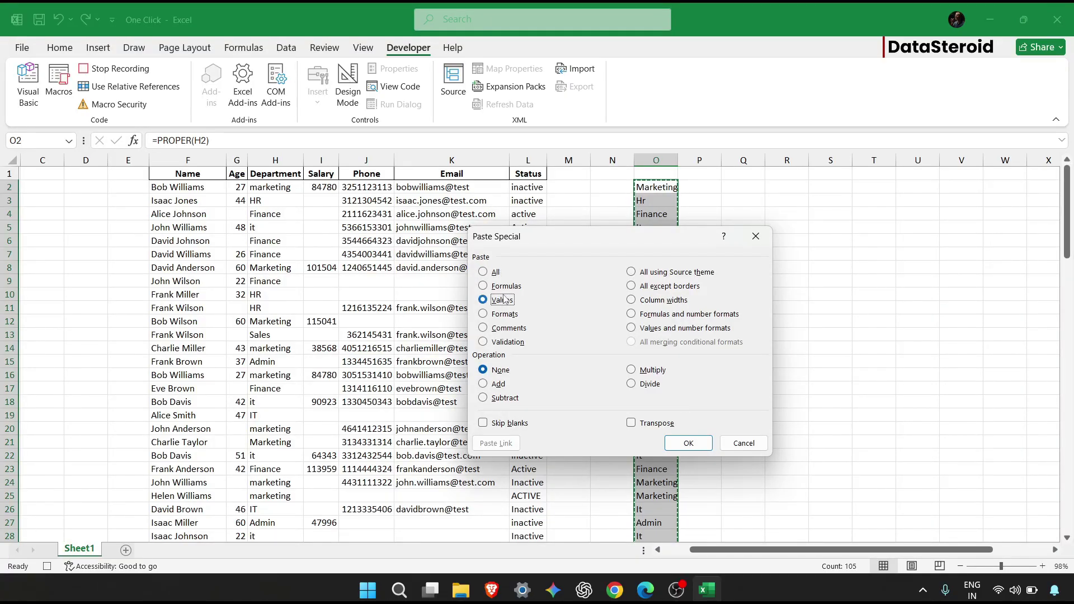
pyautogui.click(688, 443)
pyautogui.click(258, 187)
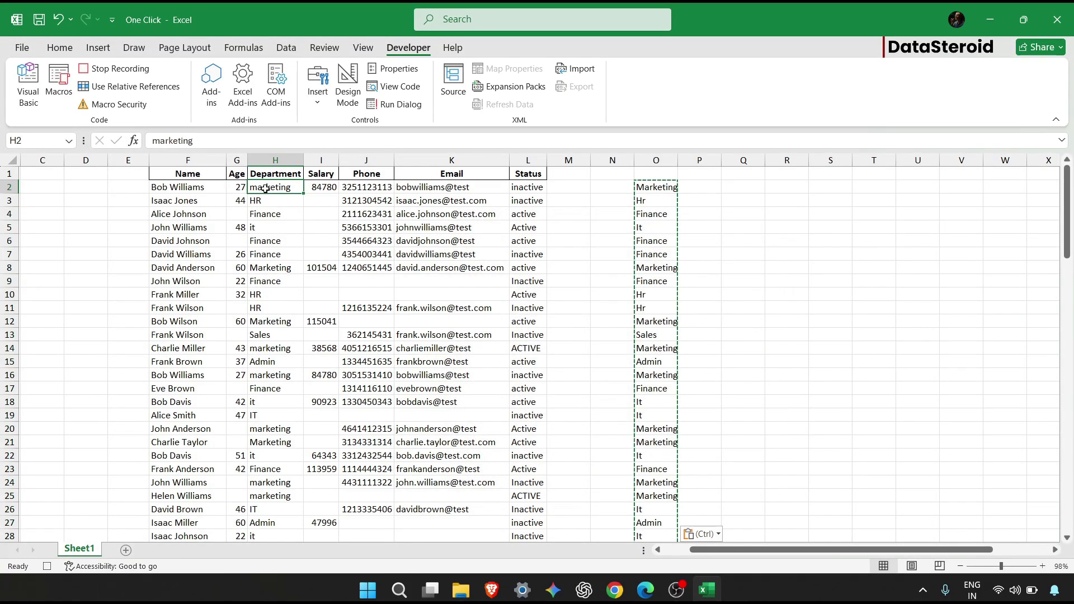
pyautogui.hotkey('ctrl', 'v')
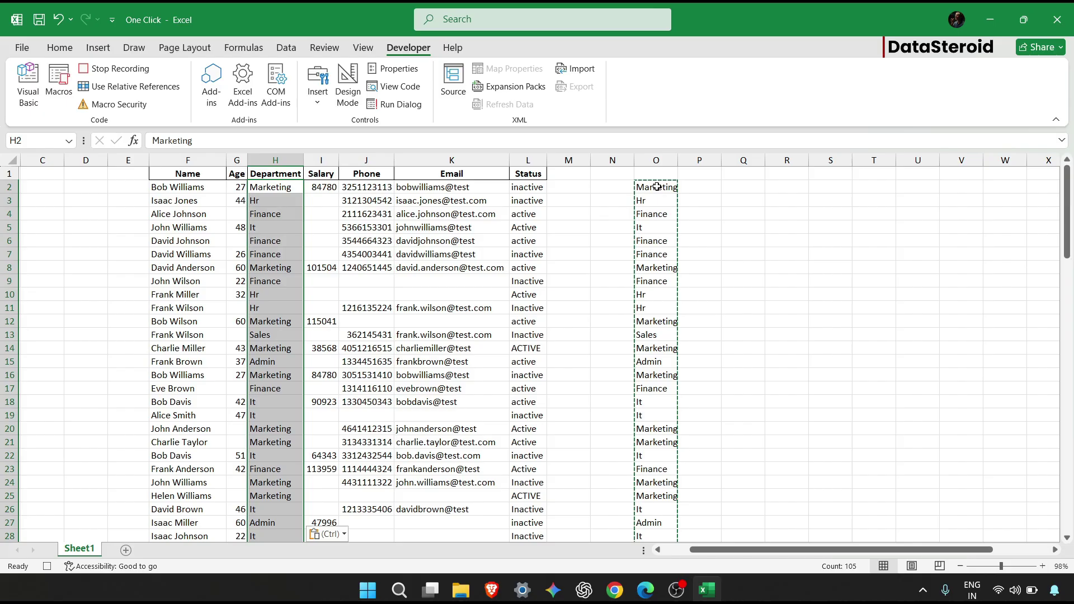
pyautogui.click(663, 160)
pyautogui.press('Delete')
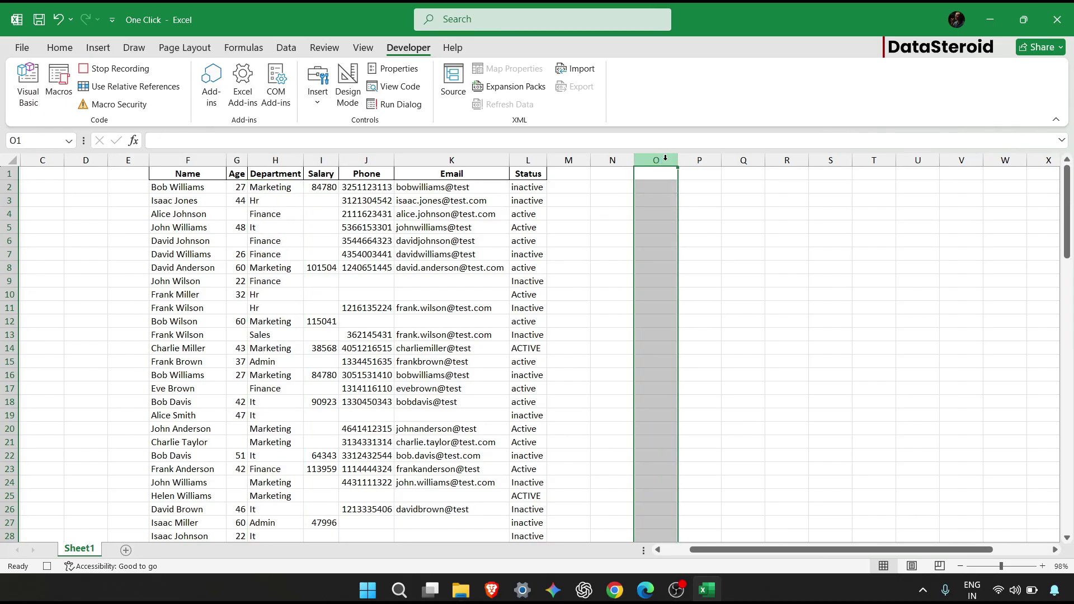
pyautogui.click(543, 270)
# Enter =PROPER(L2) in helper cell O2 and fill it down to row 106.
pyautogui.click(280, 226)
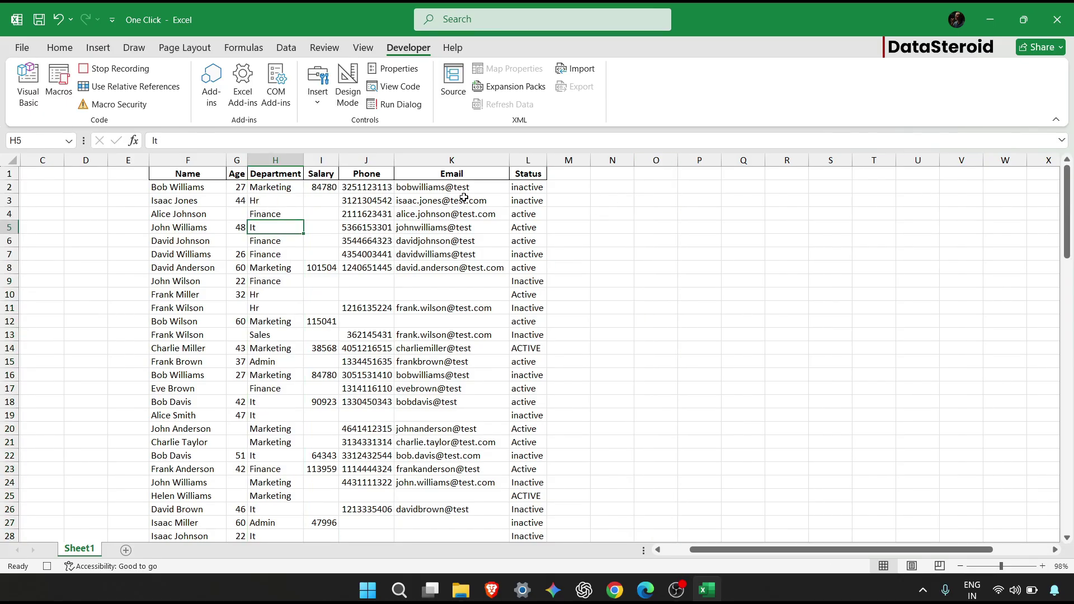
pyautogui.click(653, 187)
pyautogui.write('=PROPER(')
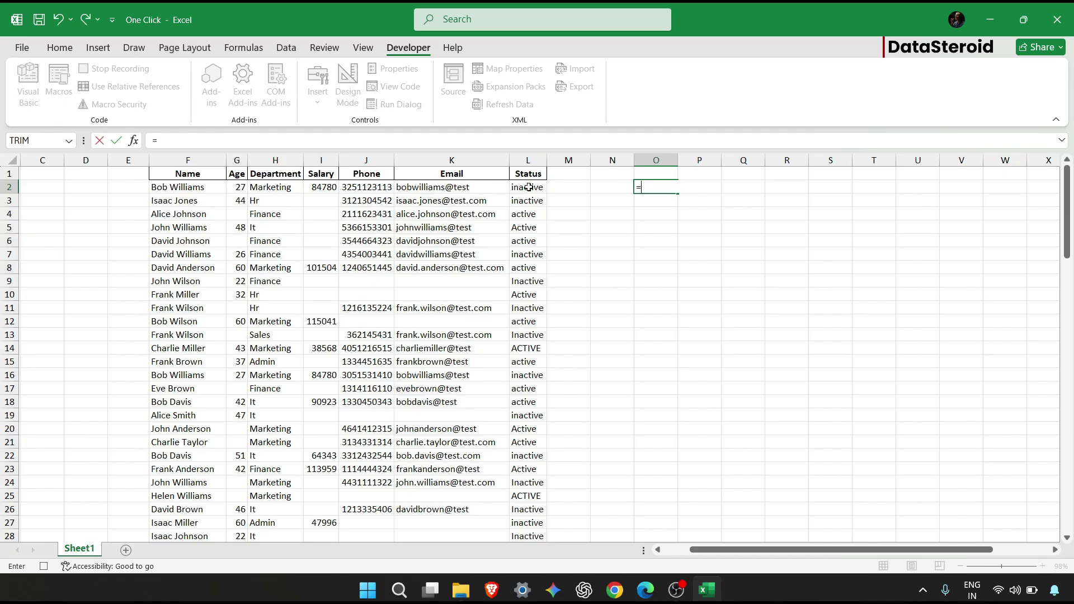
pyautogui.click(528, 186)
pyautogui.press('Return')
pyautogui.click(656, 187)
pyautogui.moveTo(678, 193); pyautogui.dragTo(672, 471)
pyautogui.scroll(20, 679, 321)
# Paste the proper-case statuses as values over column L and clear helper column O.
pyautogui.hotkey('ctrl', 'c')
pyautogui.hotkey('ctrl', 'alt', 'v')
pyautogui.press('v')
pyautogui.press('Return')
pyautogui.click(531, 183)
pyautogui.hotkey('ctrl', 'v')
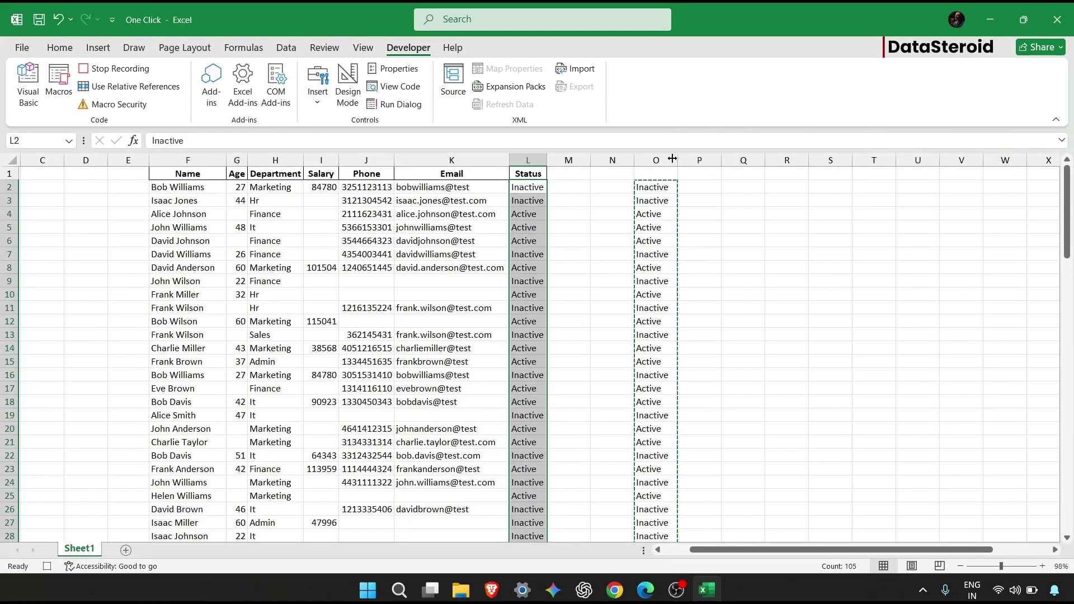
pyautogui.click(656, 160)
pyautogui.press('Delete')
pyautogui.click(501, 187)
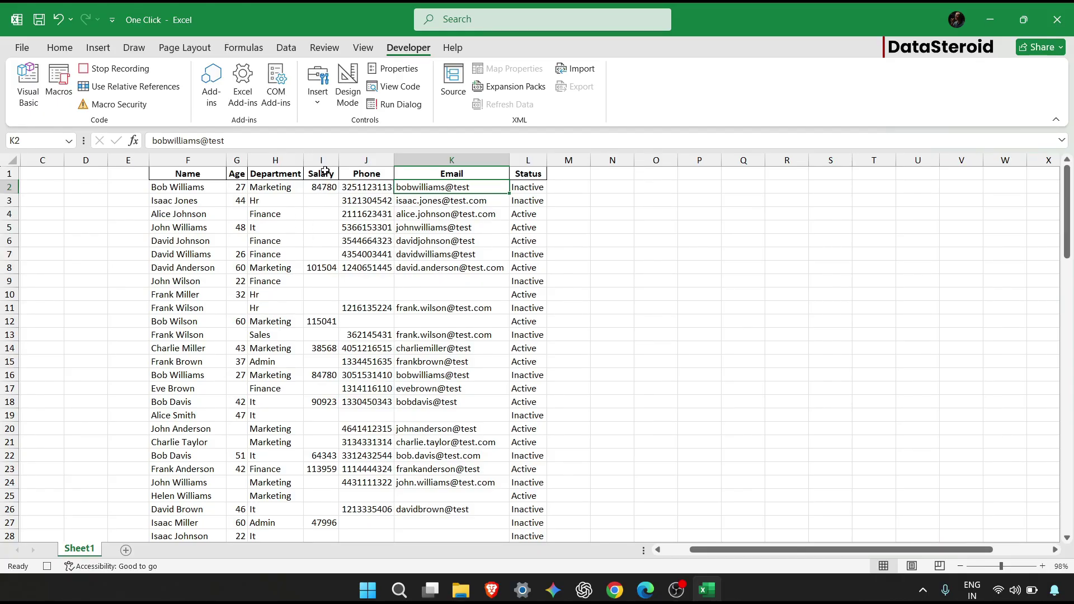
# Select the Age through Email columns (G:K).
pyautogui.click(241, 162)
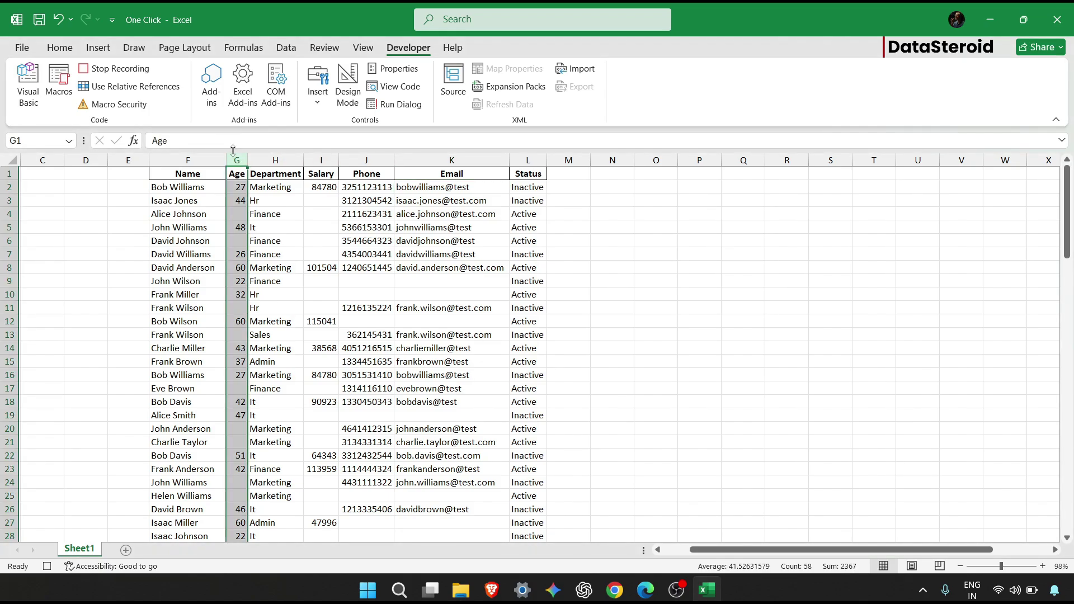
pyautogui.moveTo(236, 160); pyautogui.dragTo(492, 175)
pyautogui.rightClick(420, 200)
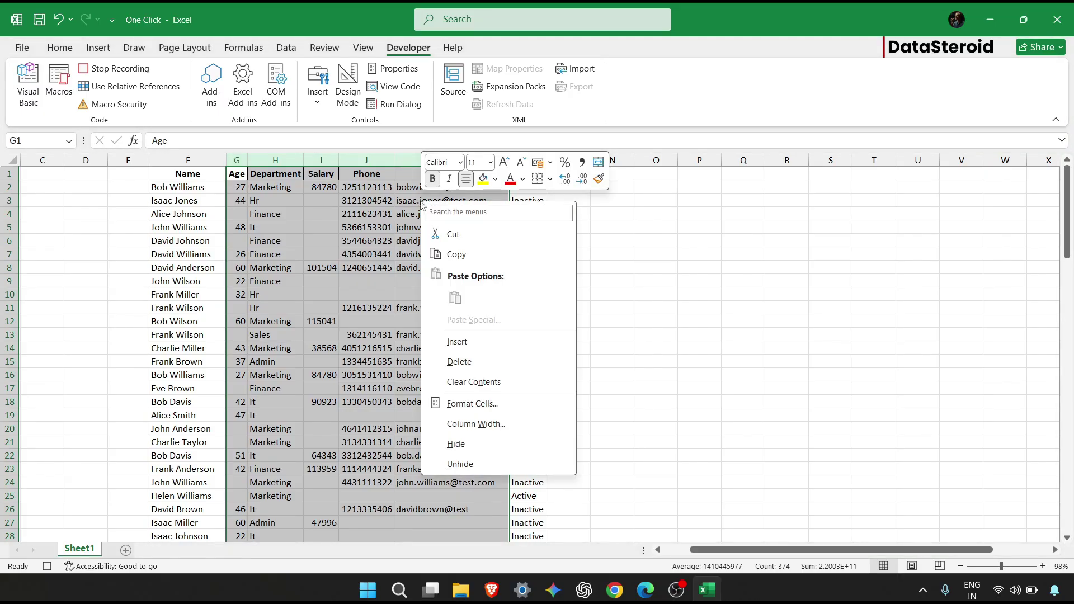
pyautogui.click(72, 50)
pyautogui.click(72, 50)
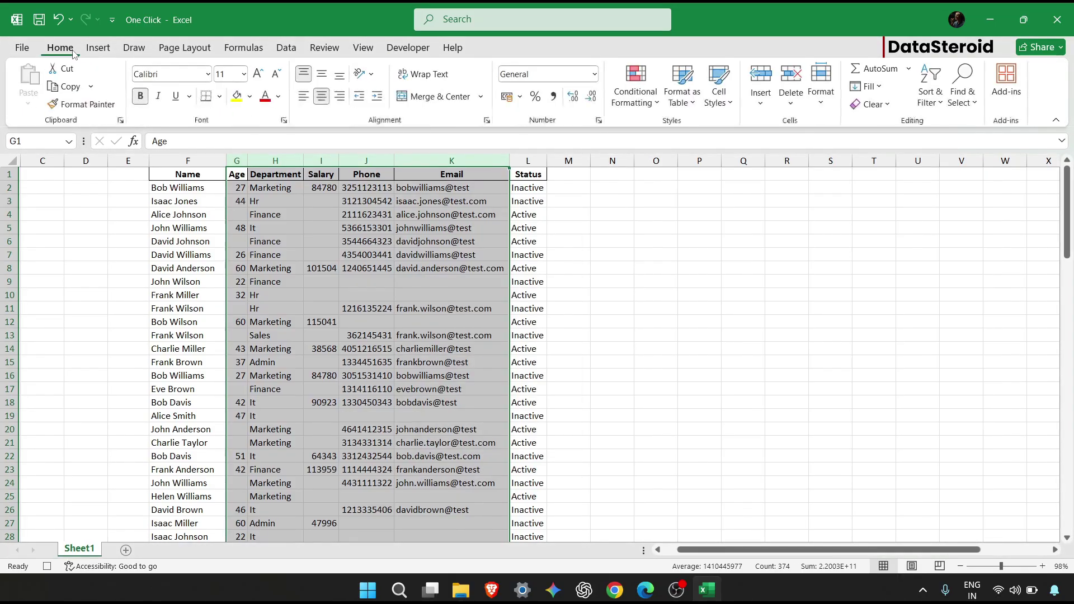
# Replace every blank cell in those columns with N/A, making 156 replacements.
pyautogui.click(973, 85)
pyautogui.click(986, 145)
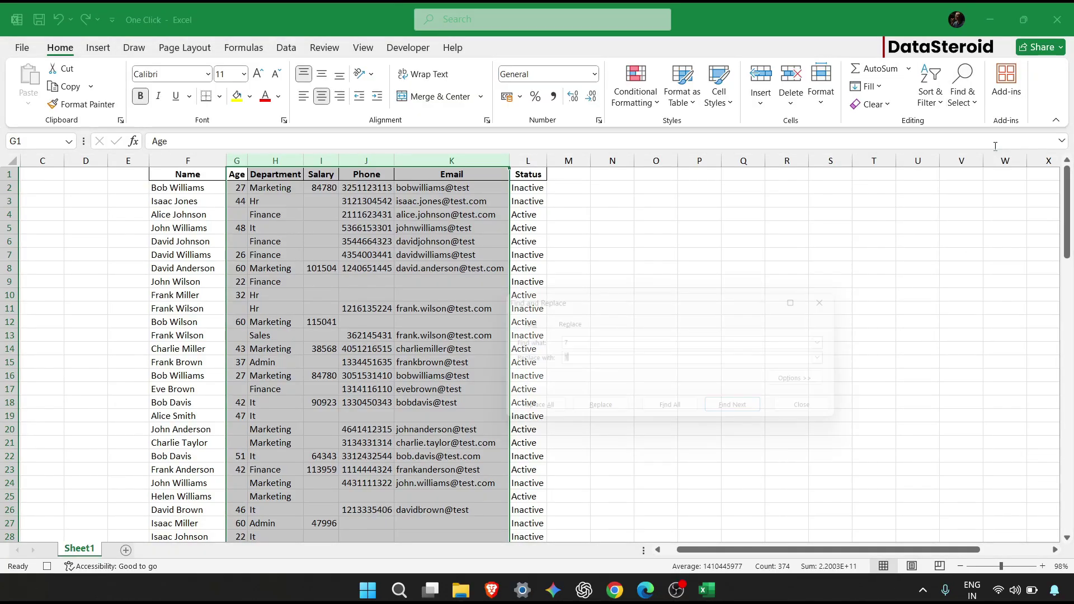
pyautogui.write('n')
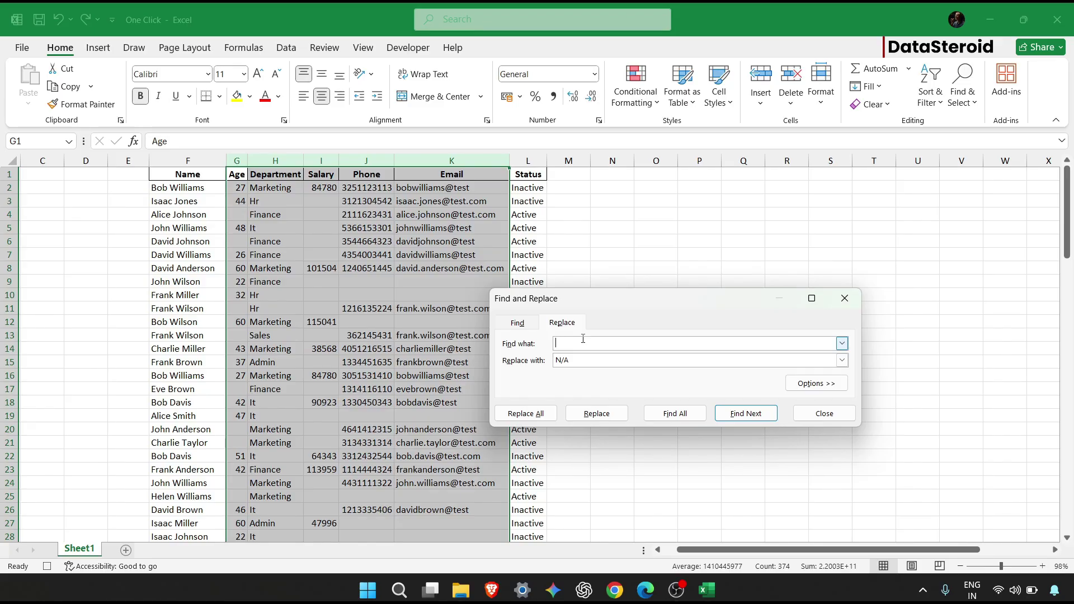
pyautogui.click(518, 414)
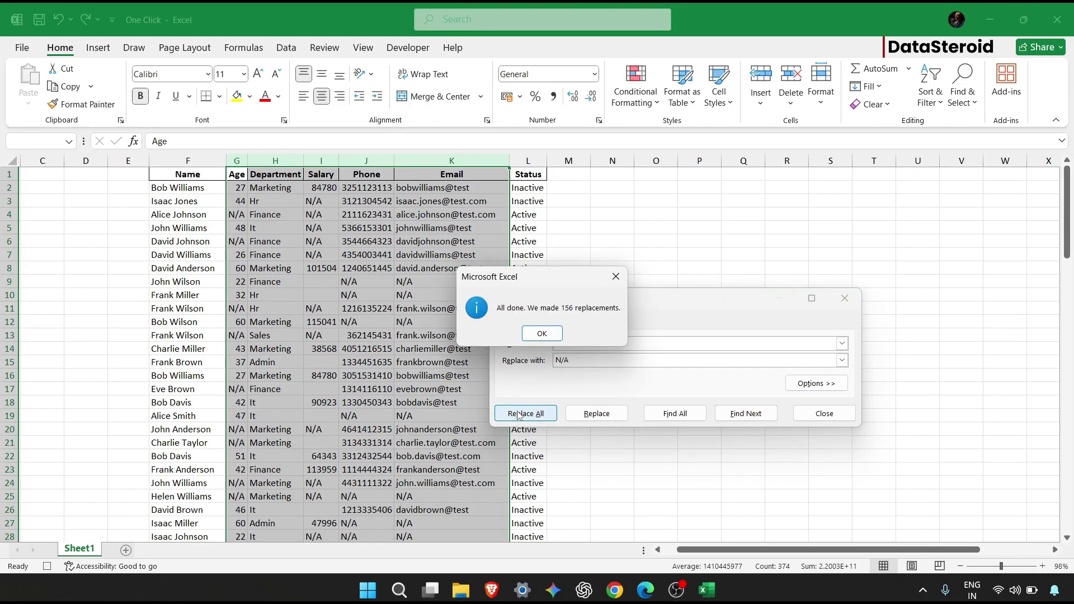
pyautogui.click(547, 336)
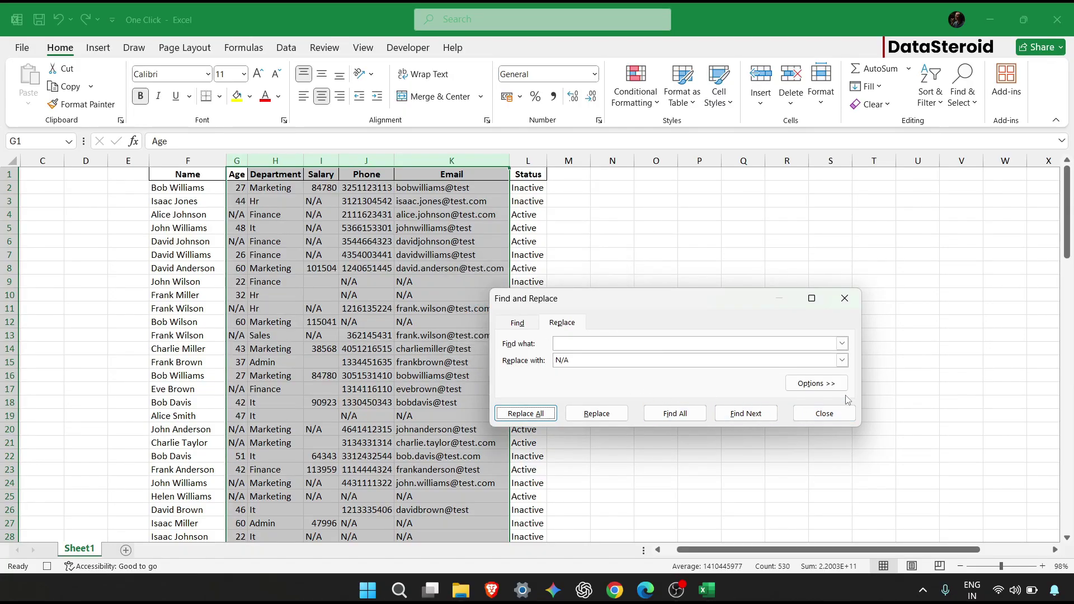
pyautogui.click(821, 456)
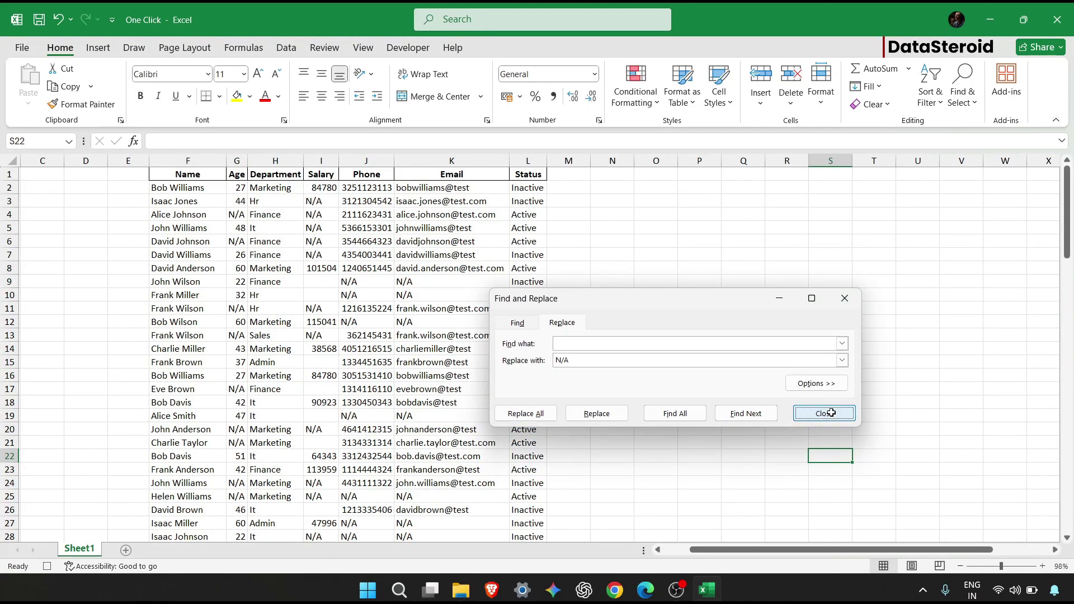
pyautogui.click(825, 413)
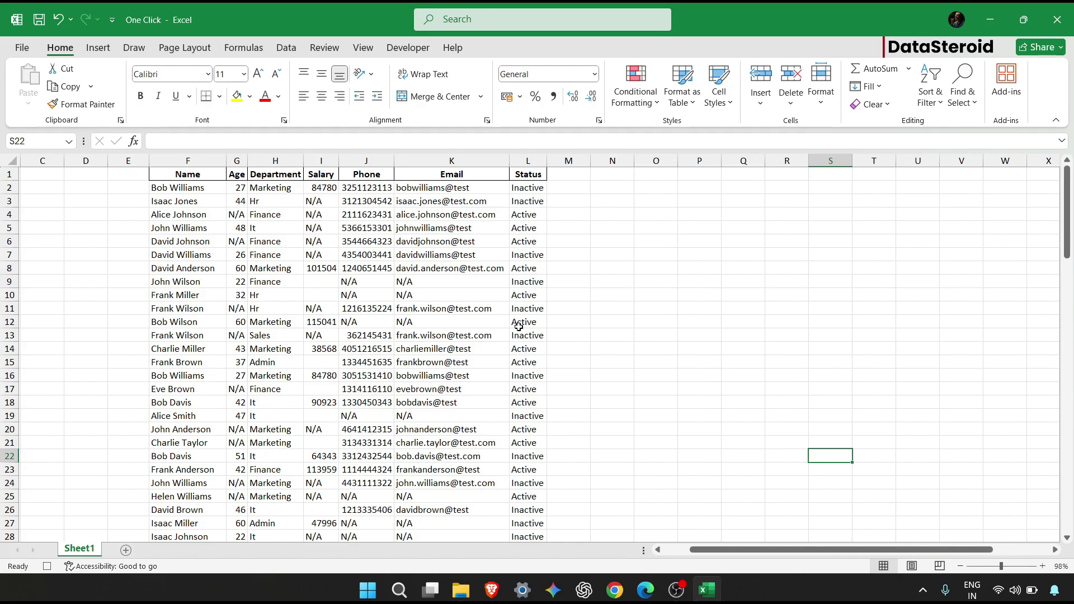
# Convert the employee data range into a table with a green table style.
pyautogui.click(406, 242)
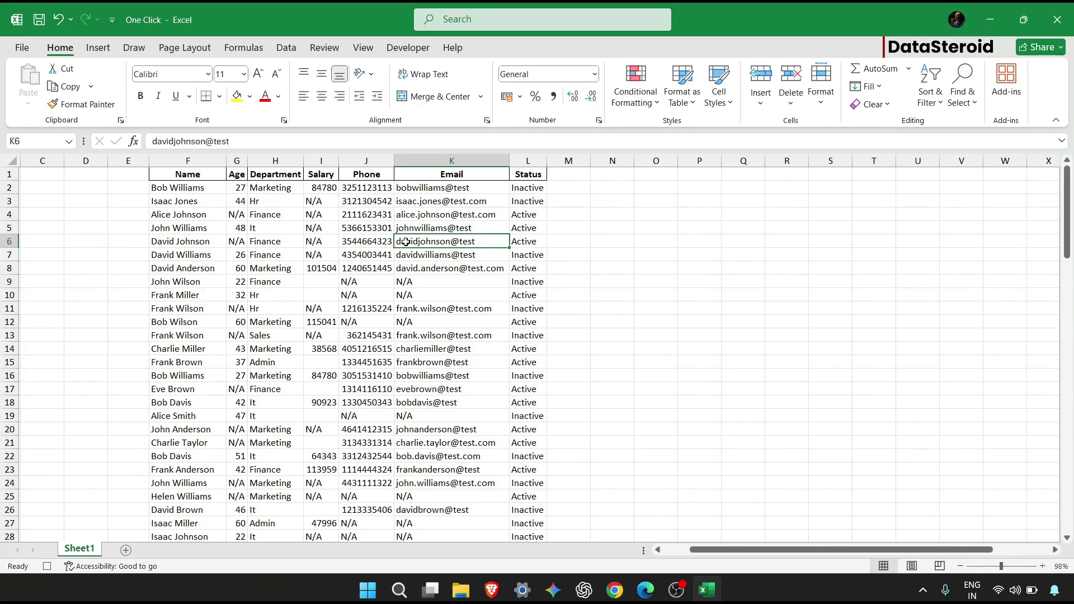
pyautogui.hotkey('ctrl', 'a')
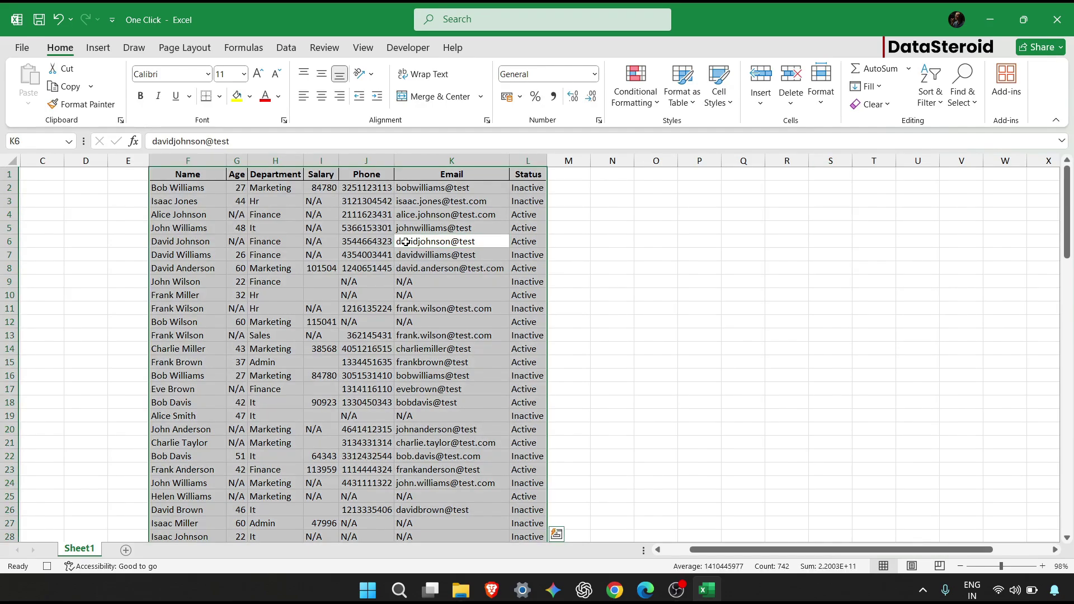
pyautogui.hotkey('ctrl', 't')
pyautogui.press('Return')
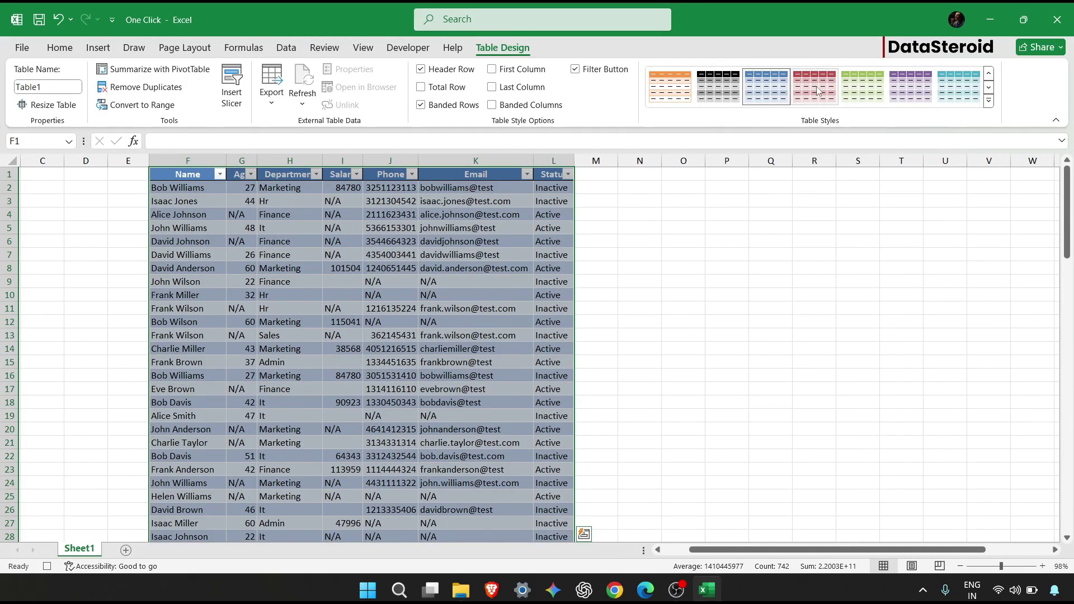
pyautogui.click(862, 87)
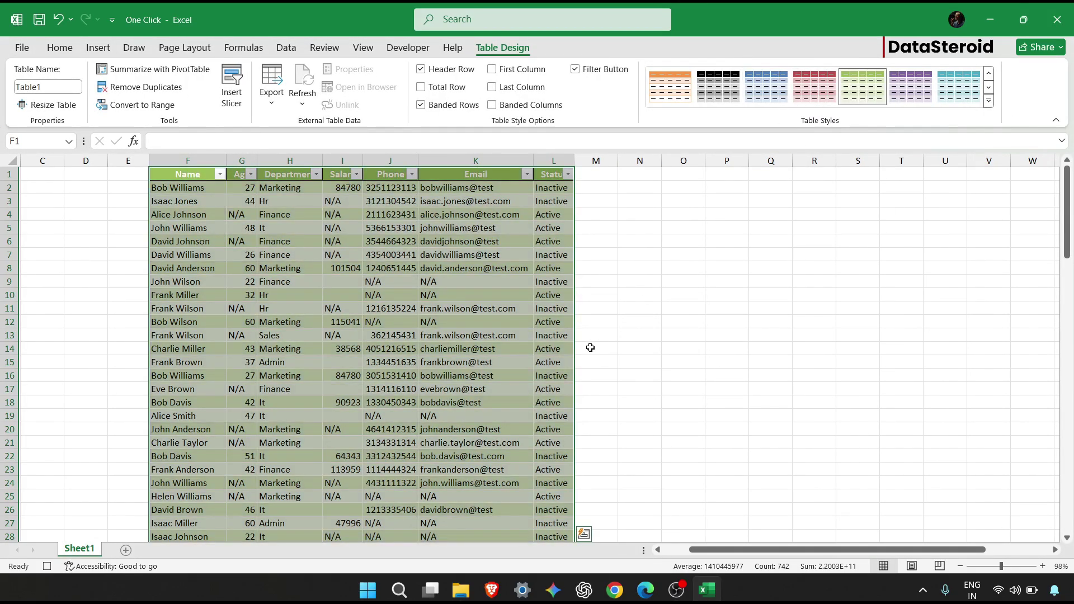
pyautogui.click(591, 348)
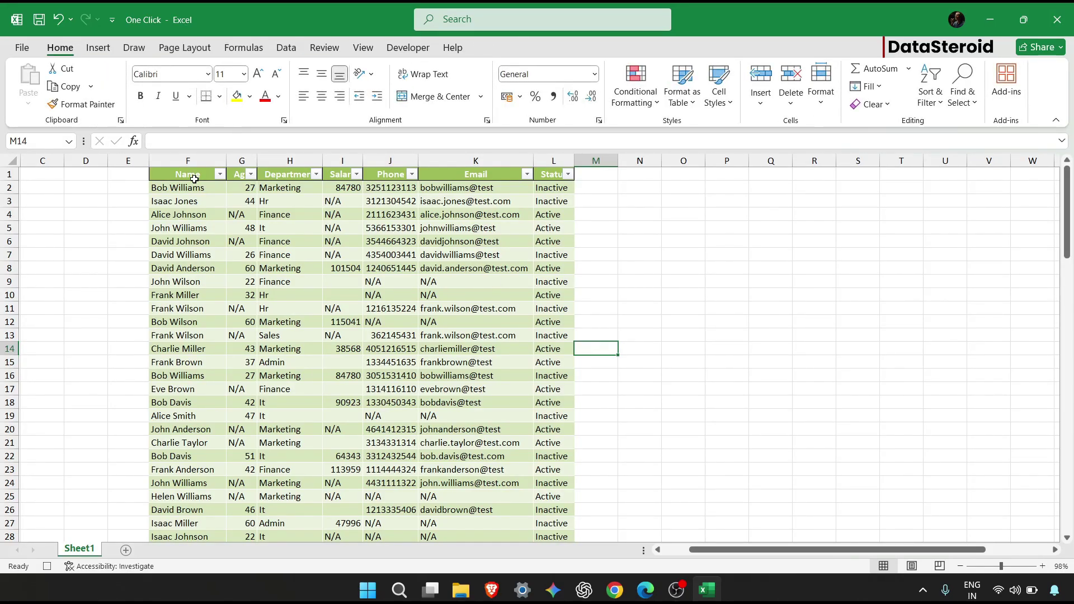
# Middle-align and centre the contents of every cell in the table.
pyautogui.moveTo(190, 179); pyautogui.dragTo(529, 230)
pyautogui.hotkey('ctrl', 'shift', 'Right')
pyautogui.hotkey('ctrl', 'shift', 'Down')
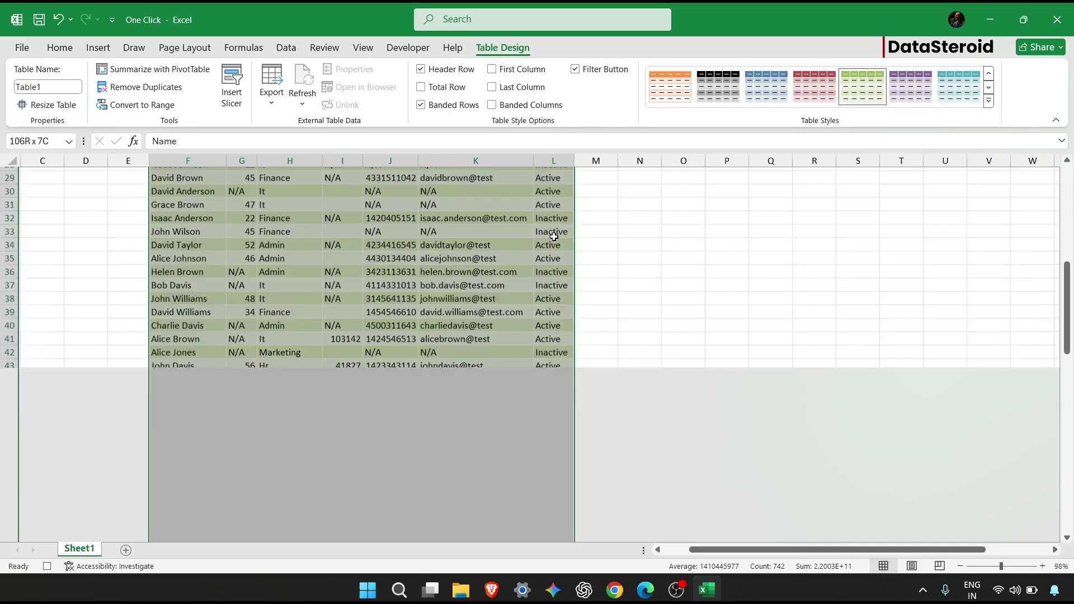
pyautogui.click(59, 48)
pyautogui.click(322, 77)
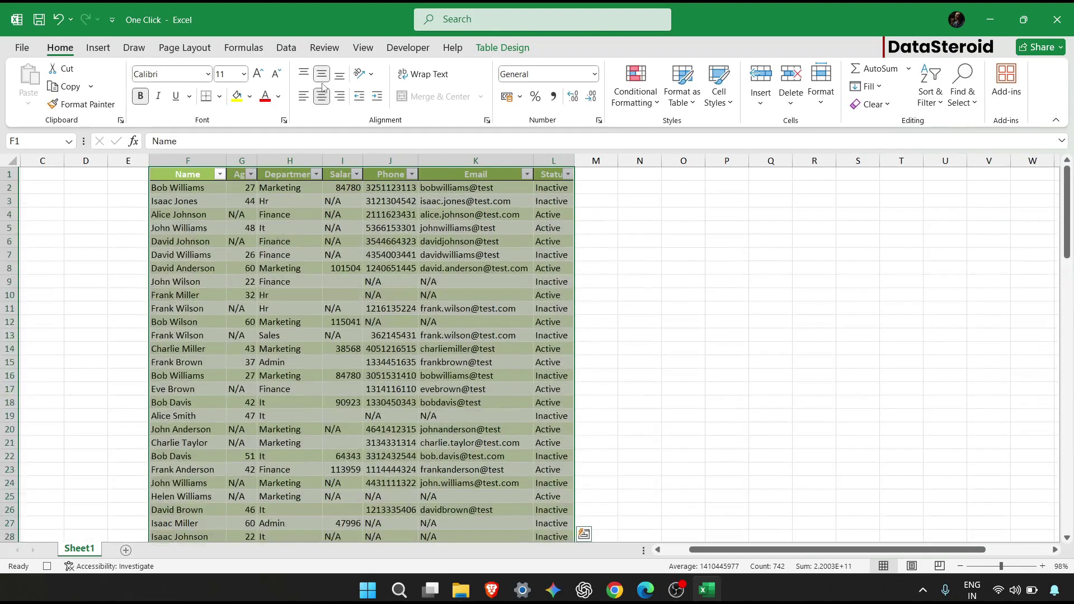
pyautogui.click(322, 103)
pyautogui.click(322, 104)
pyautogui.click(595, 174)
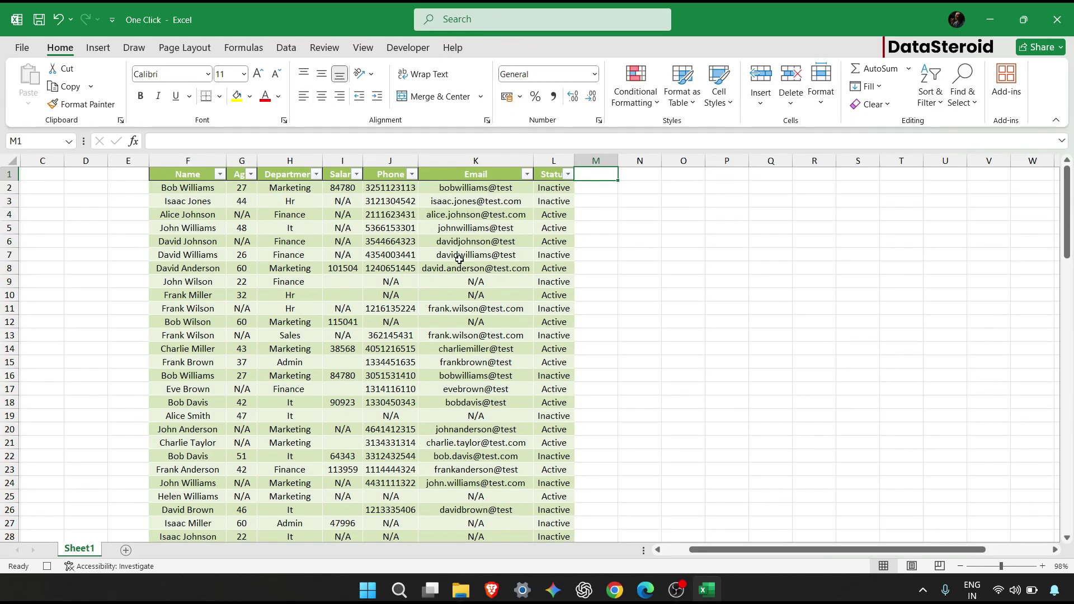
pyautogui.click(408, 48)
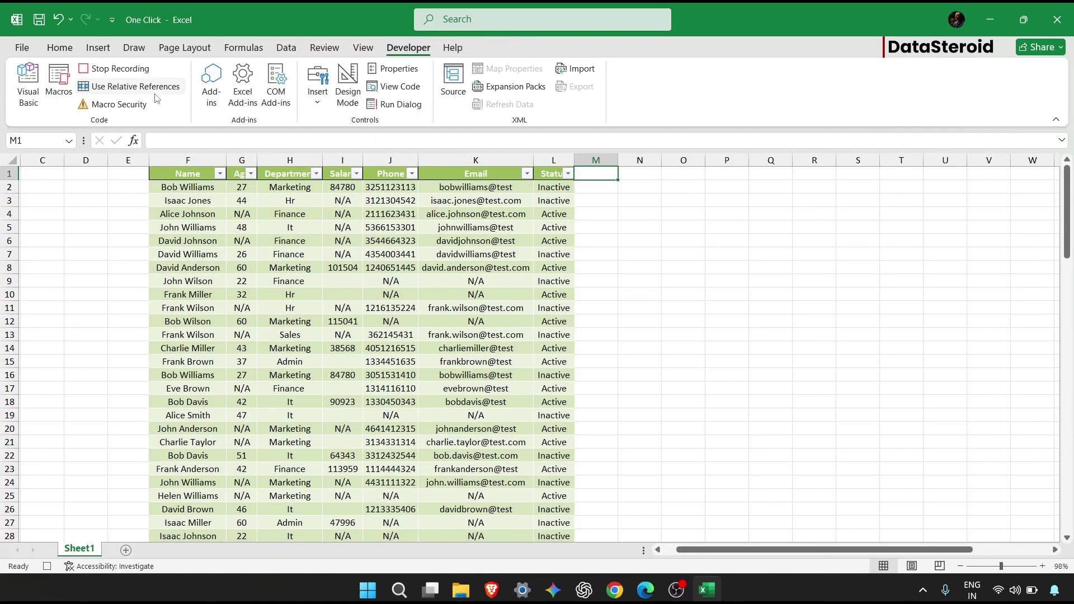
# Stop recording the Clean macro and select an empty cell near column V.
pyautogui.click(113, 69)
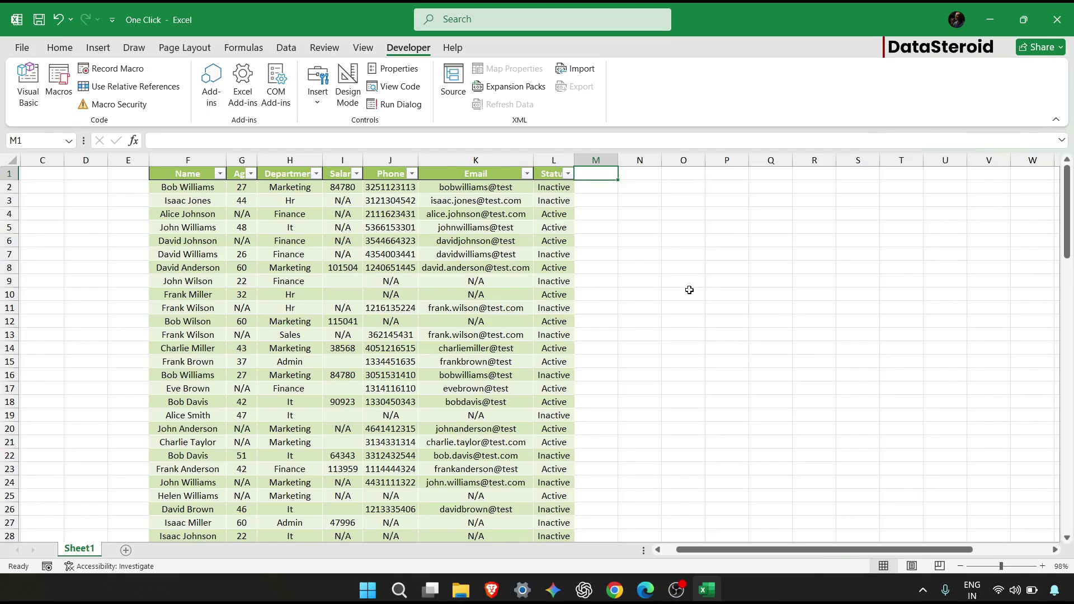
pyautogui.hscroll(2, 689, 290)
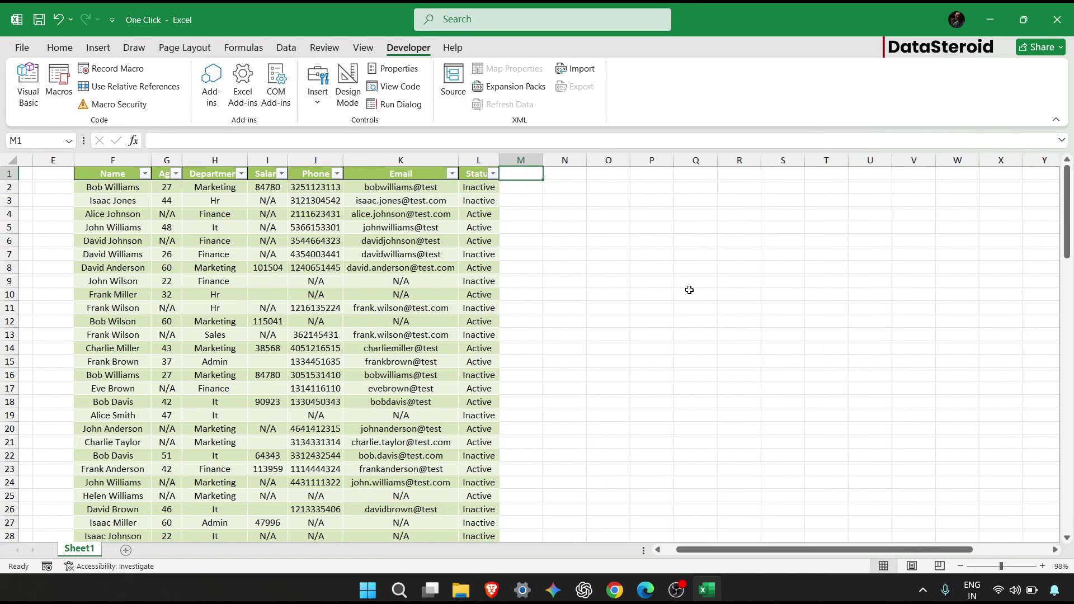
pyautogui.click(816, 263)
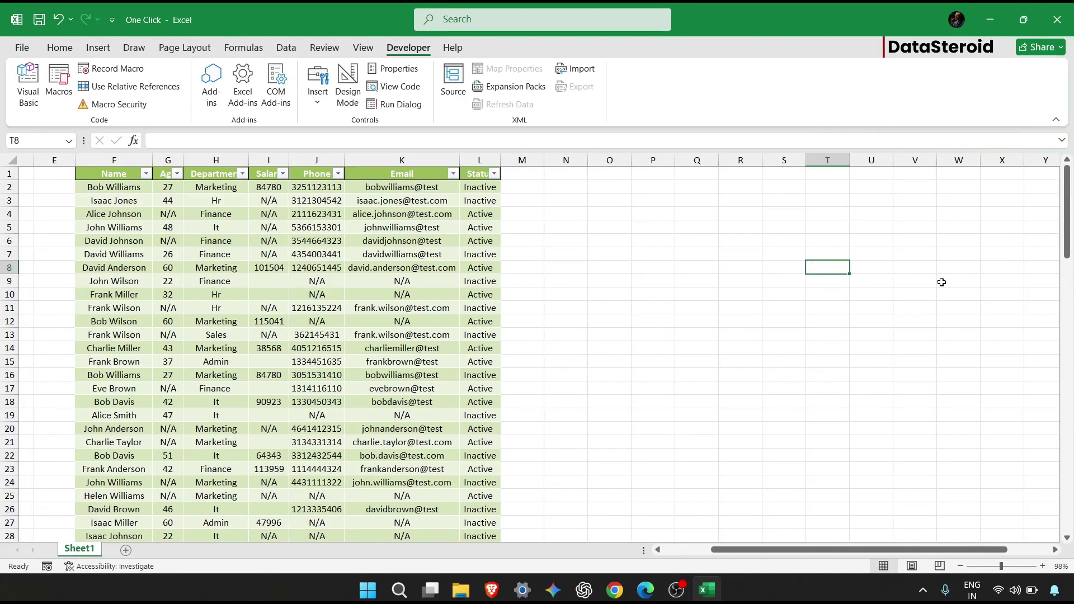
pyautogui.click(906, 279)
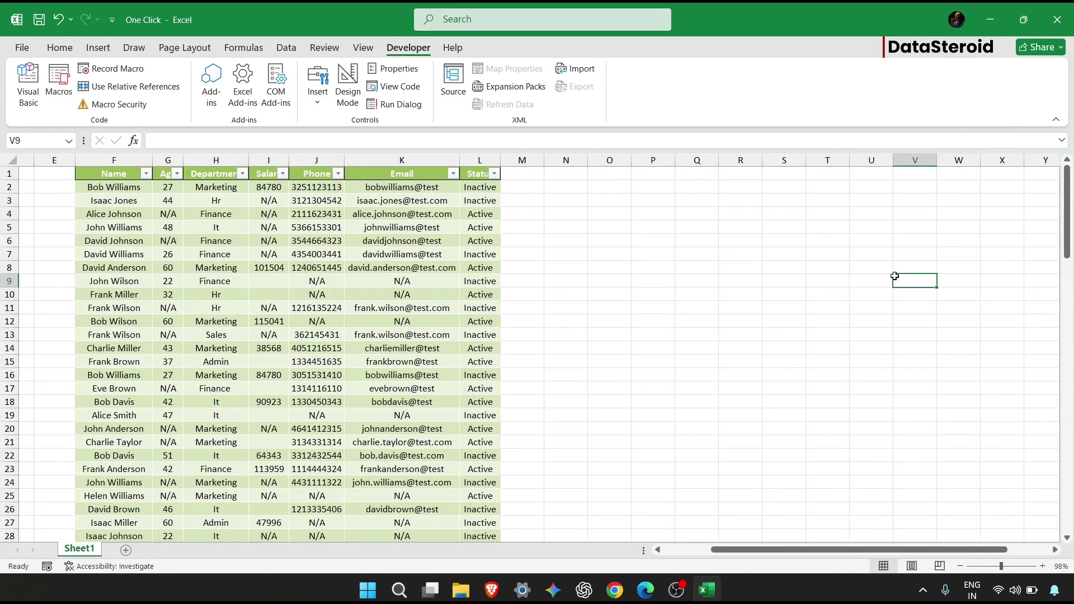
pyautogui.click(98, 48)
# Draw a rectangle near column V and give it the solid black shape style.
pyautogui.click(173, 104)
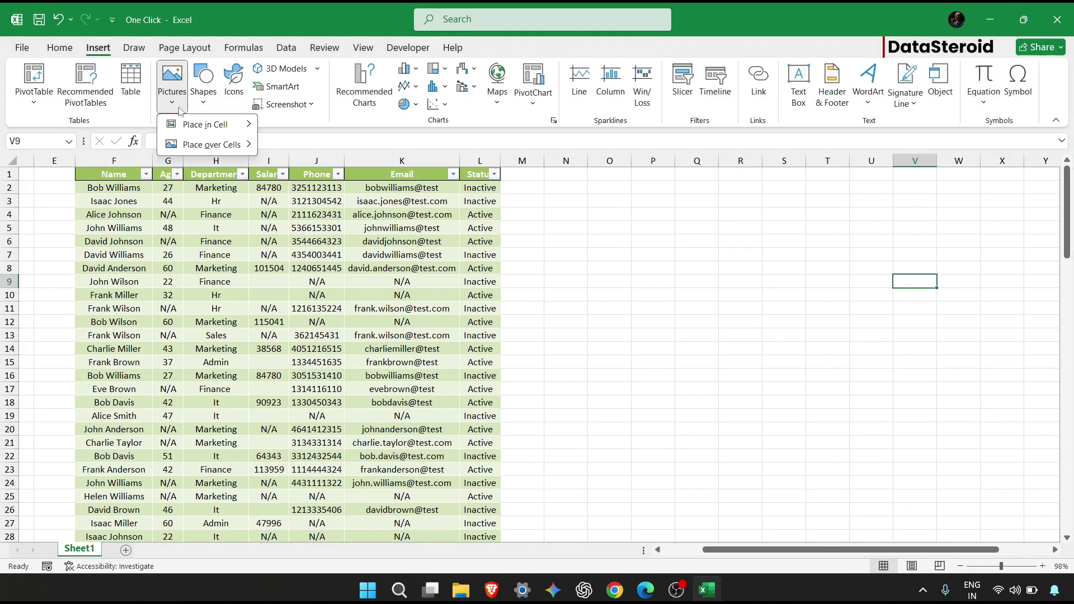
pyautogui.press('Escape')
pyautogui.click(217, 107)
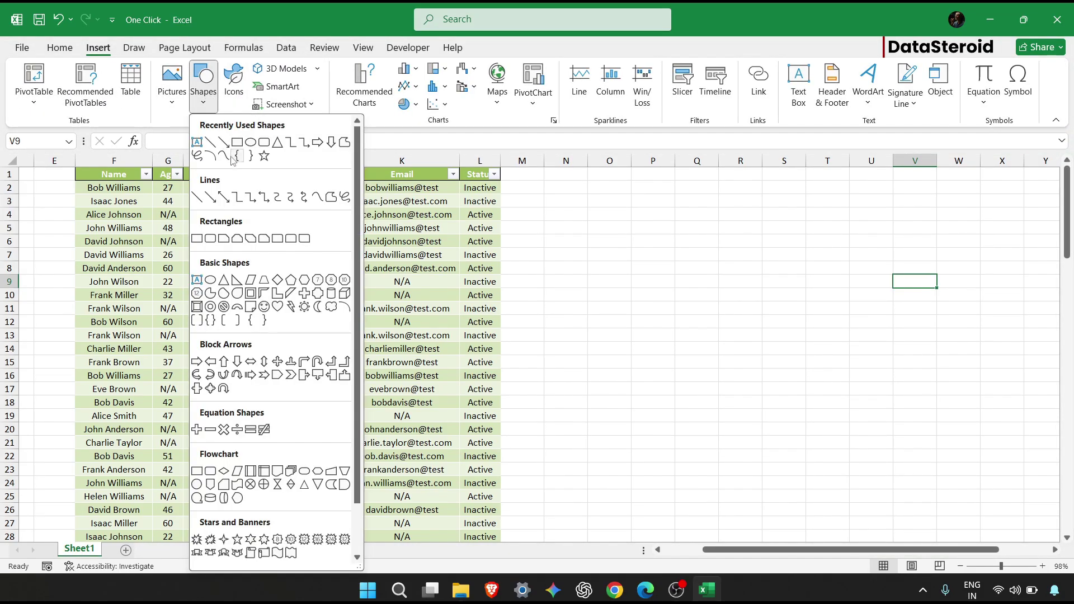
pyautogui.click(238, 146)
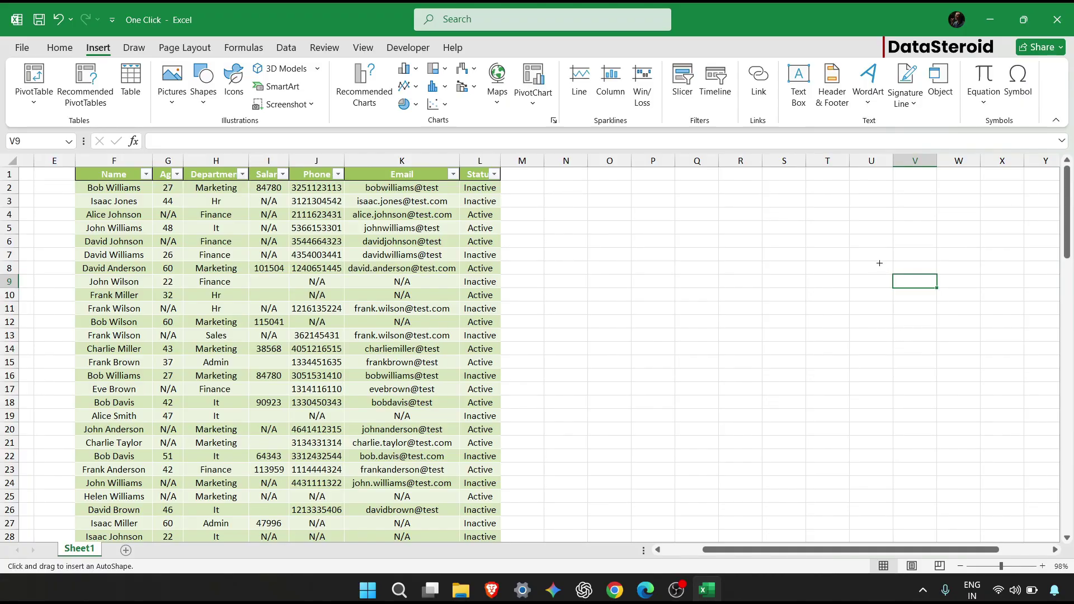
pyautogui.moveTo(879, 260); pyautogui.dragTo(948, 310)
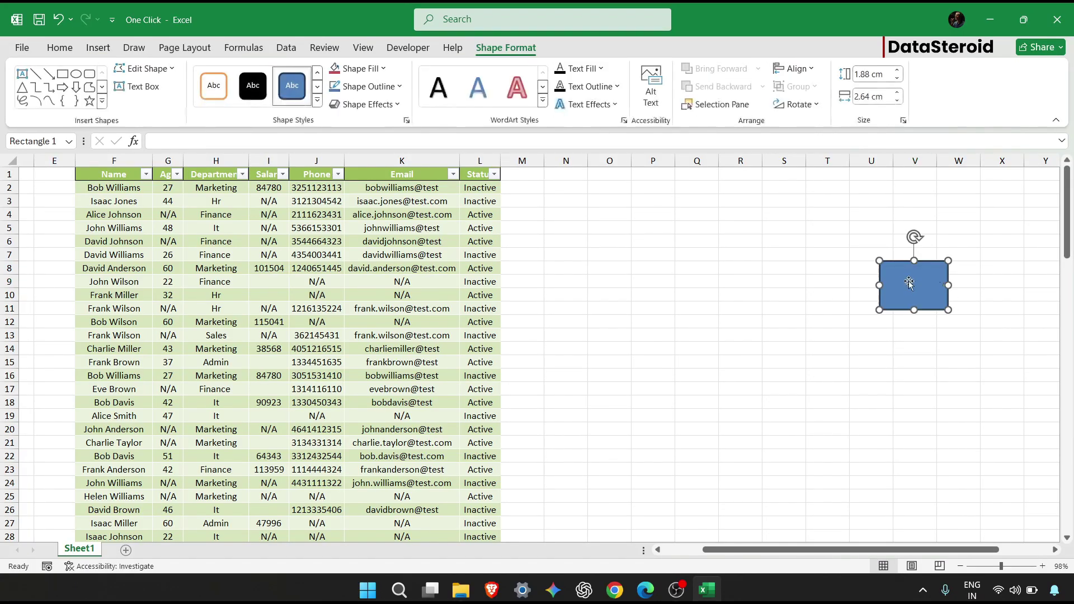
pyautogui.click(253, 85)
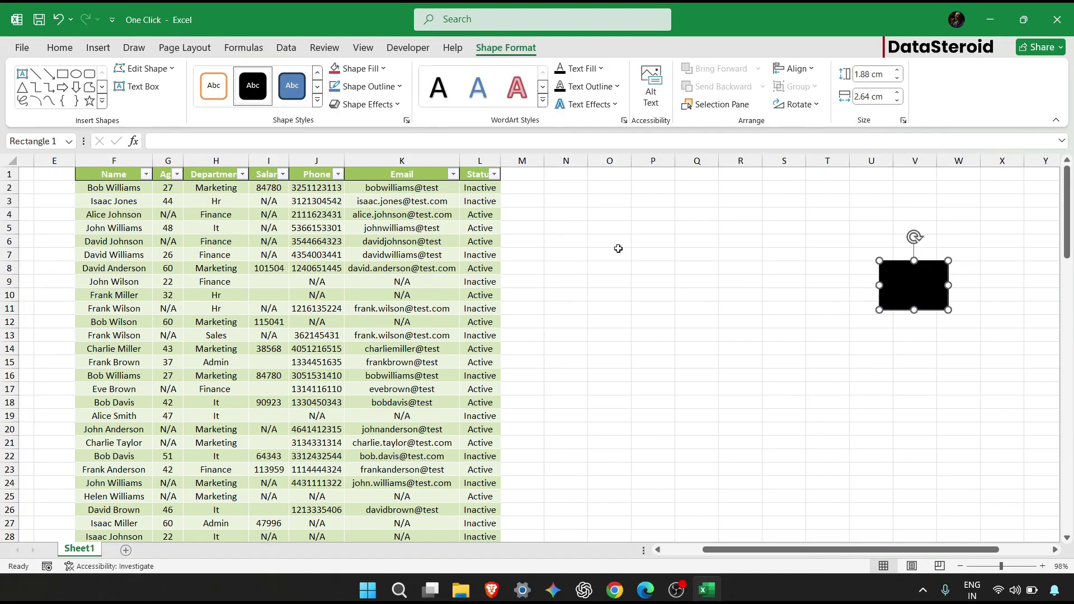
# Label the rectangle 'Macro' and enlarge the text to 20 point.
pyautogui.write('mac')
pyautogui.press('BackSpace')
pyautogui.press('BackSpace')
pyautogui.press('BackSpace')
pyautogui.write('Macro')
pyautogui.hotkey('ctrl', 'a')
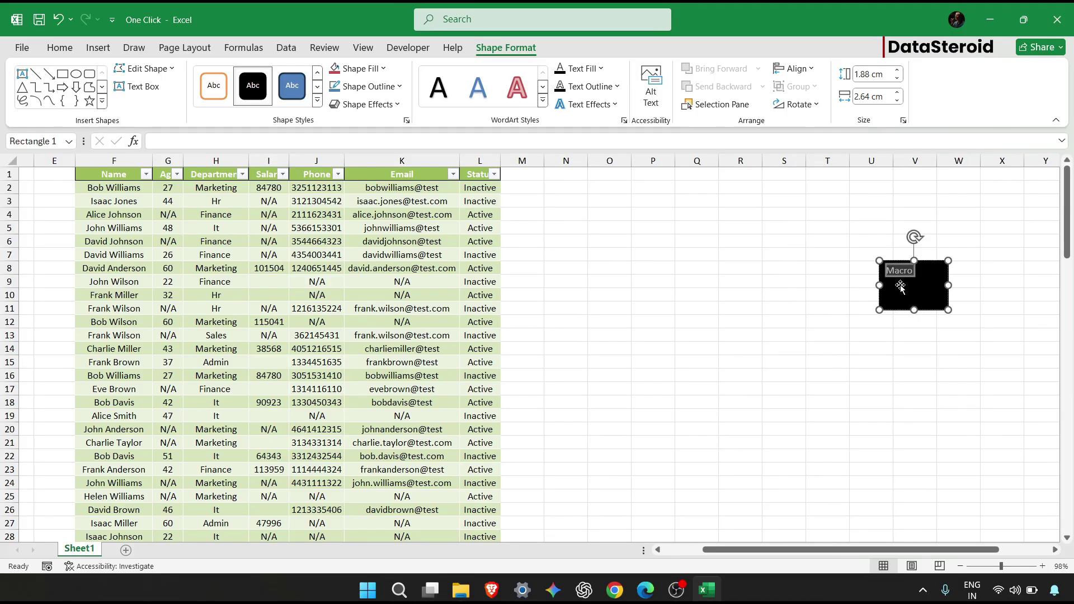
pyautogui.click(65, 52)
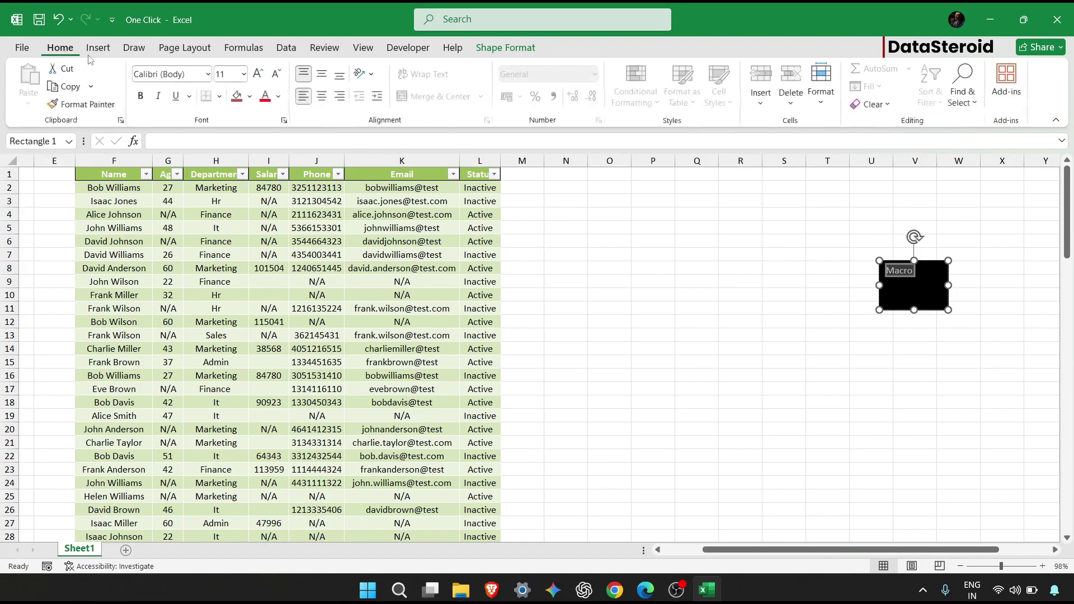
pyautogui.click(264, 76)
pyautogui.click(265, 76)
pyautogui.click(265, 76)
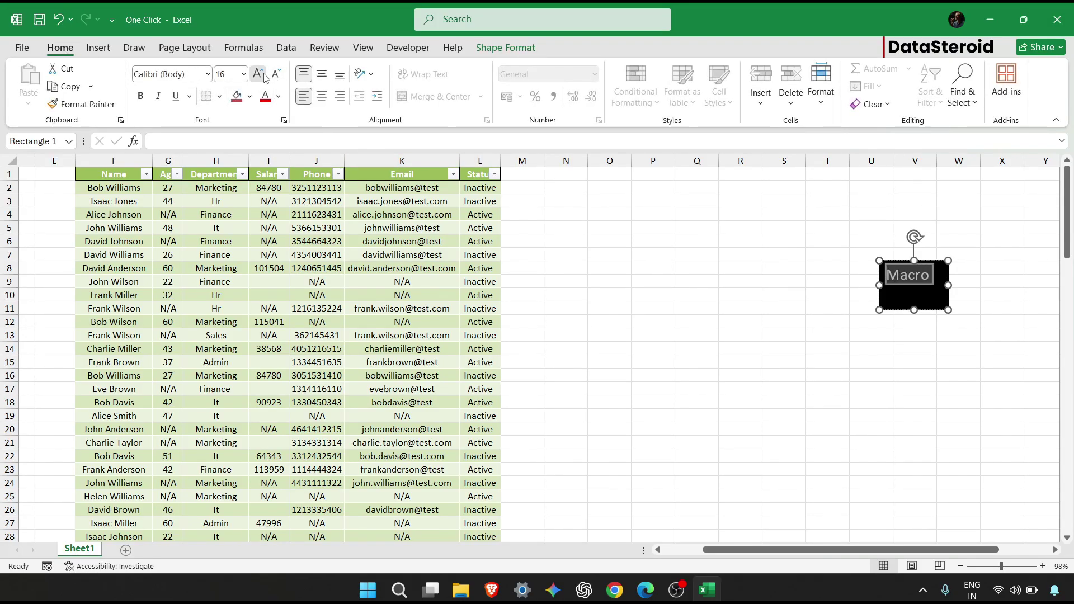
pyautogui.click(264, 76)
pyautogui.click(265, 76)
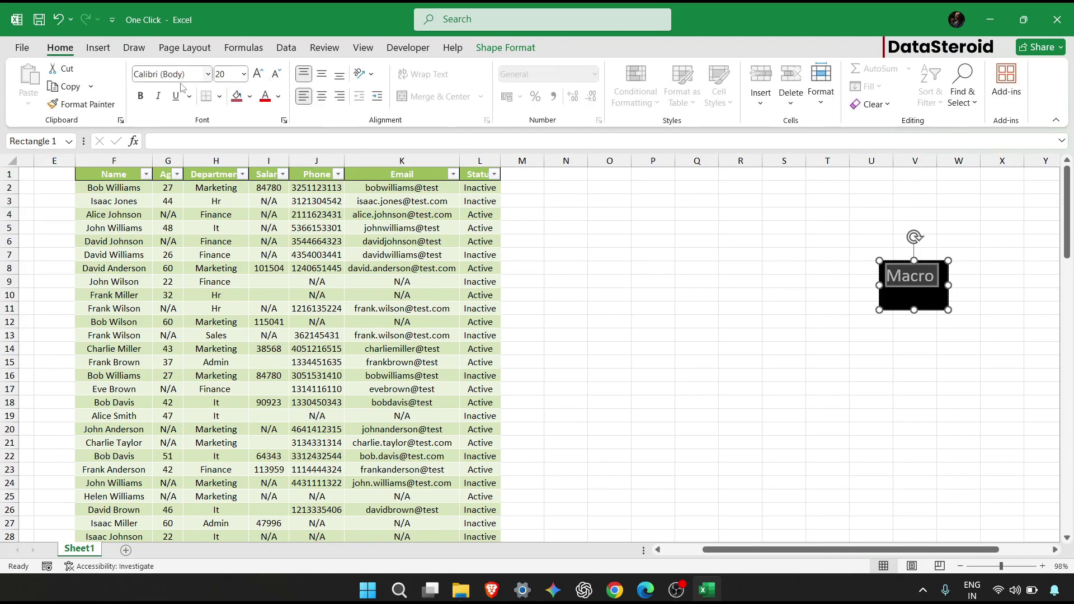
# Make the Macro label white and bold.
pyautogui.click(278, 96)
pyautogui.click(263, 154)
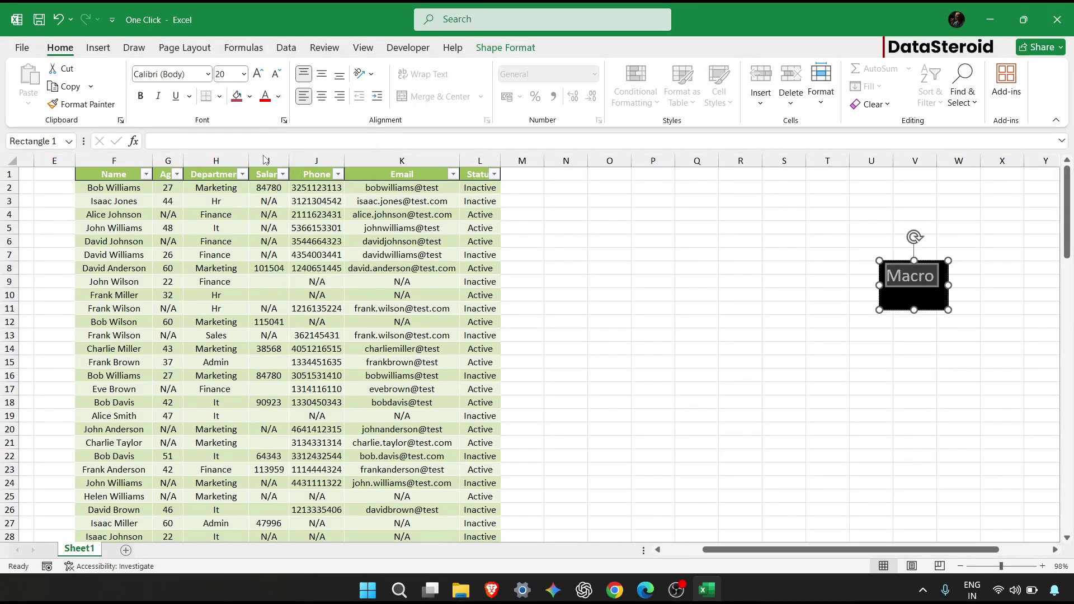
pyautogui.click(140, 97)
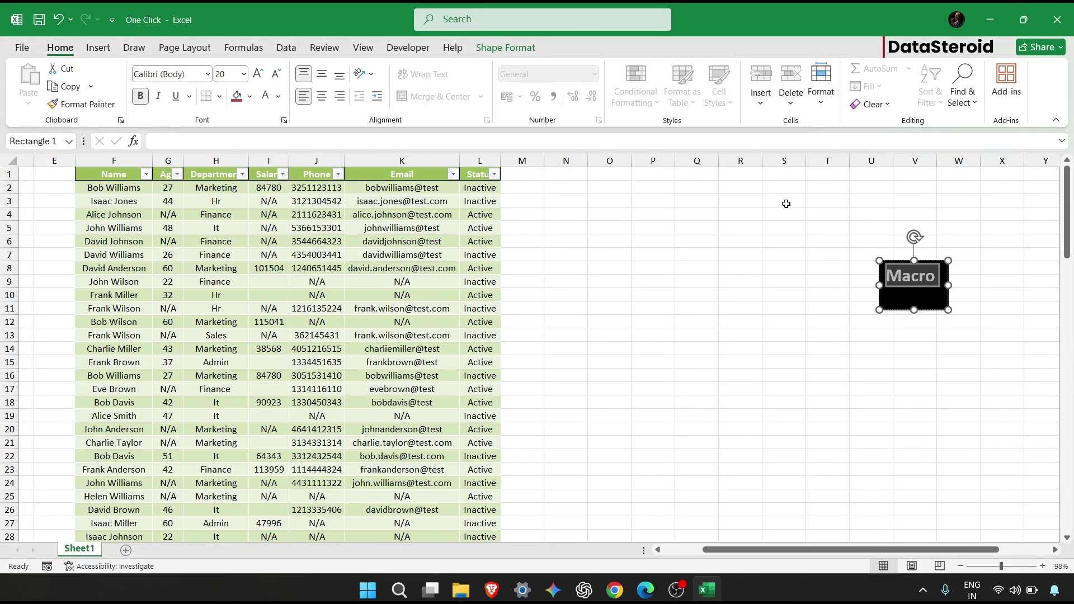
pyautogui.click(887, 276)
pyautogui.press('Return')
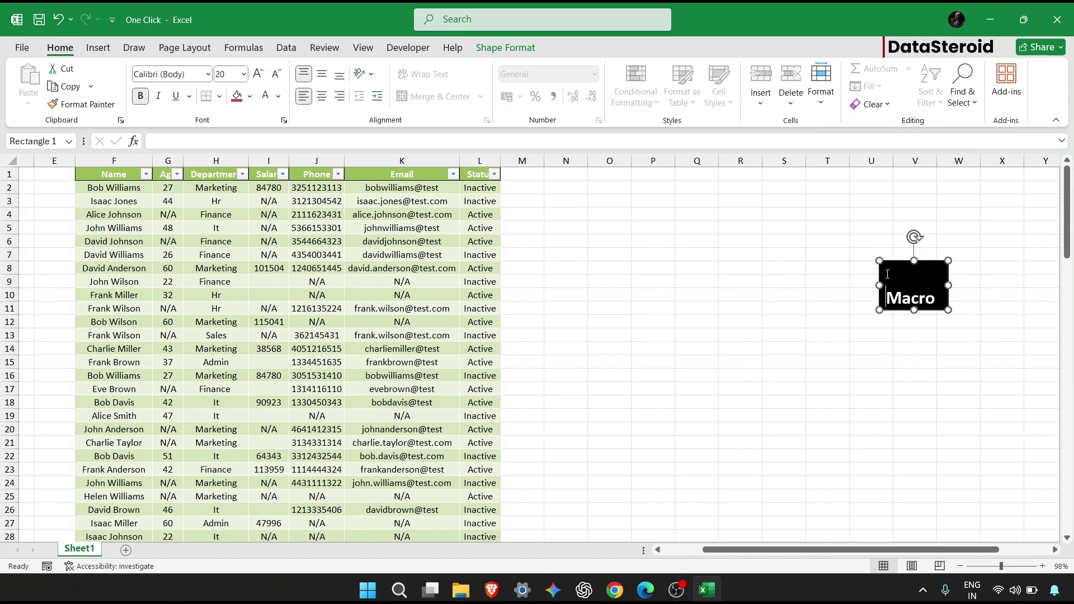
pyautogui.press('BackSpace')
pyautogui.click(1004, 421)
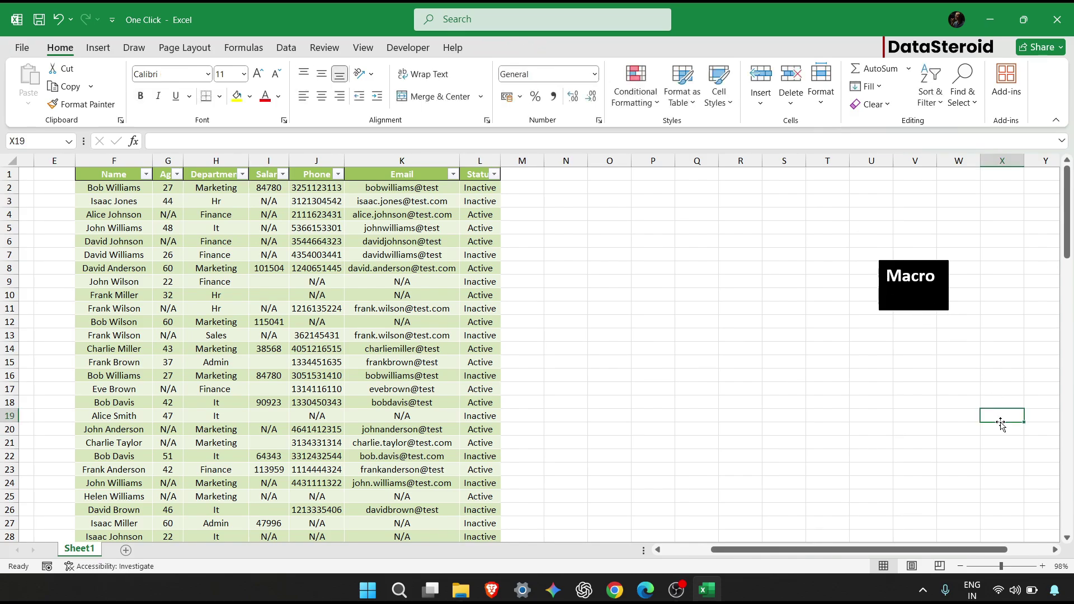
# Assign the recorded Clean macro to the black Macro rectangle.
pyautogui.click(919, 295)
pyautogui.rightClick(919, 295)
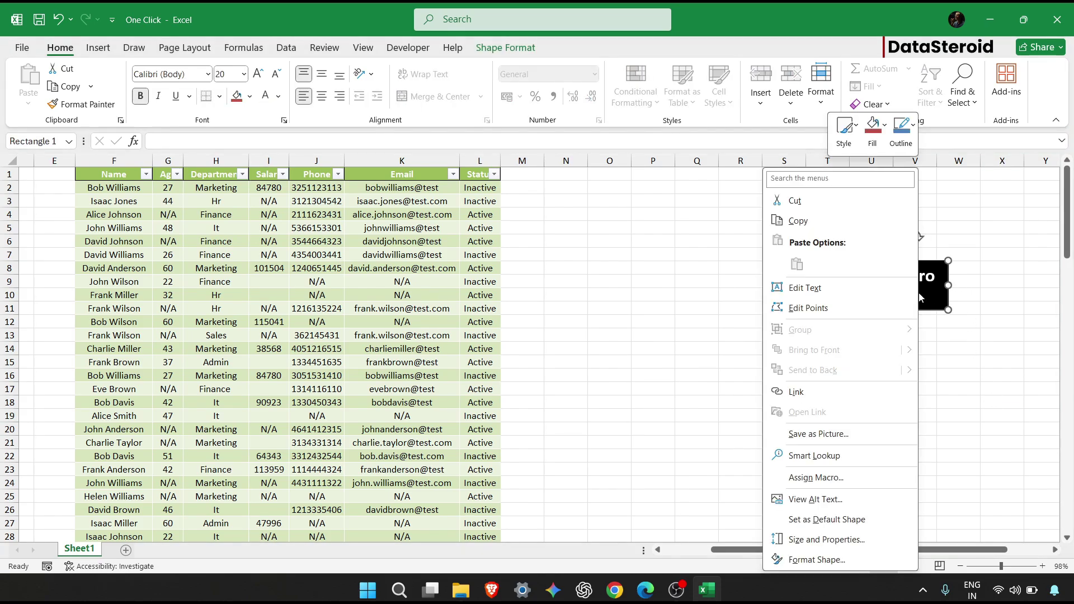
pyautogui.click(829, 486)
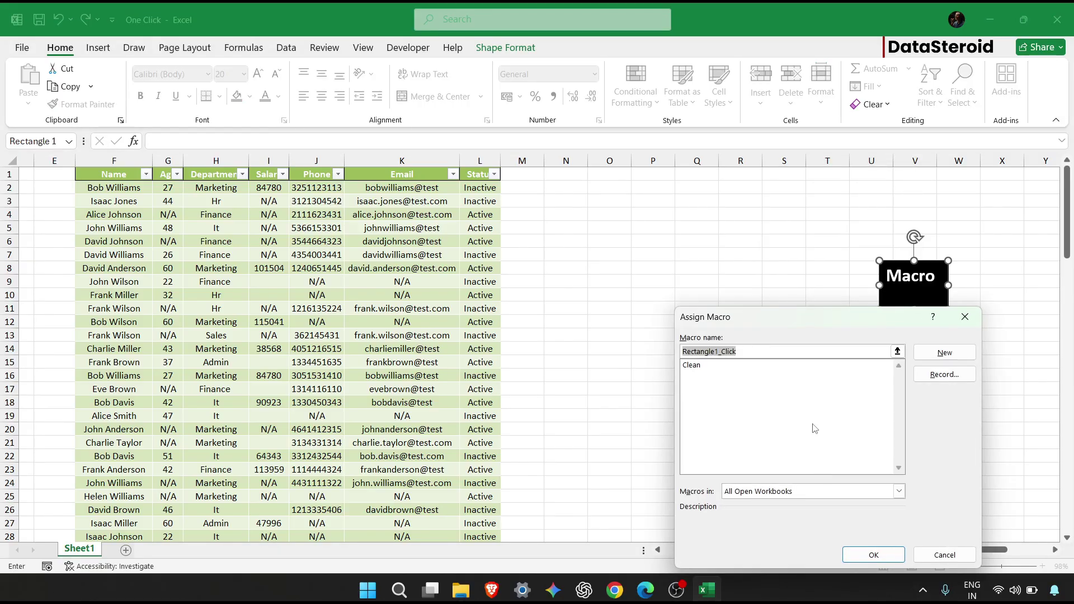
pyautogui.click(694, 365)
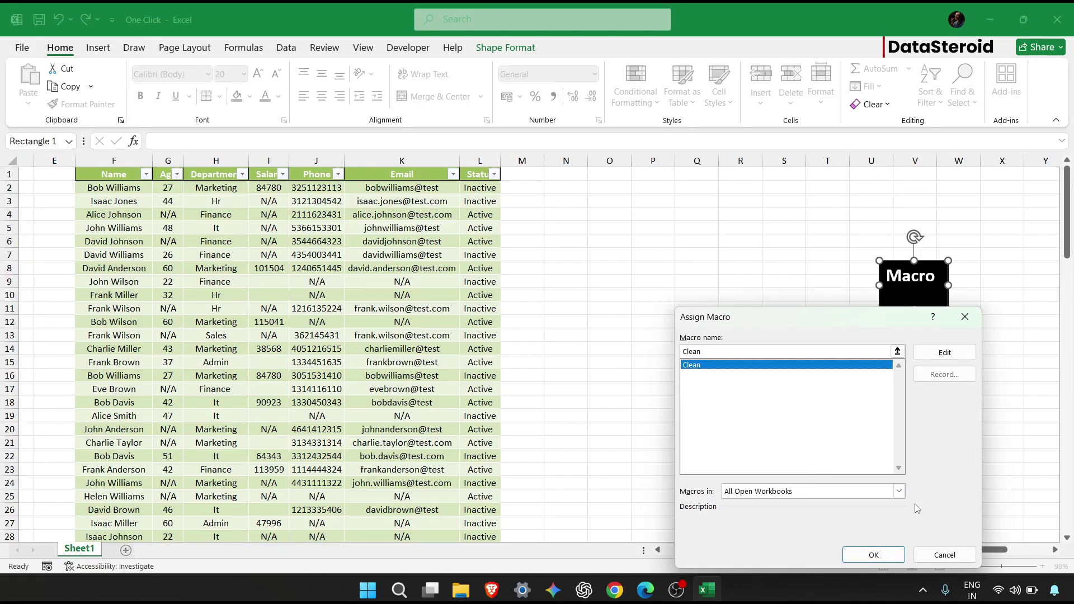
pyautogui.click(876, 555)
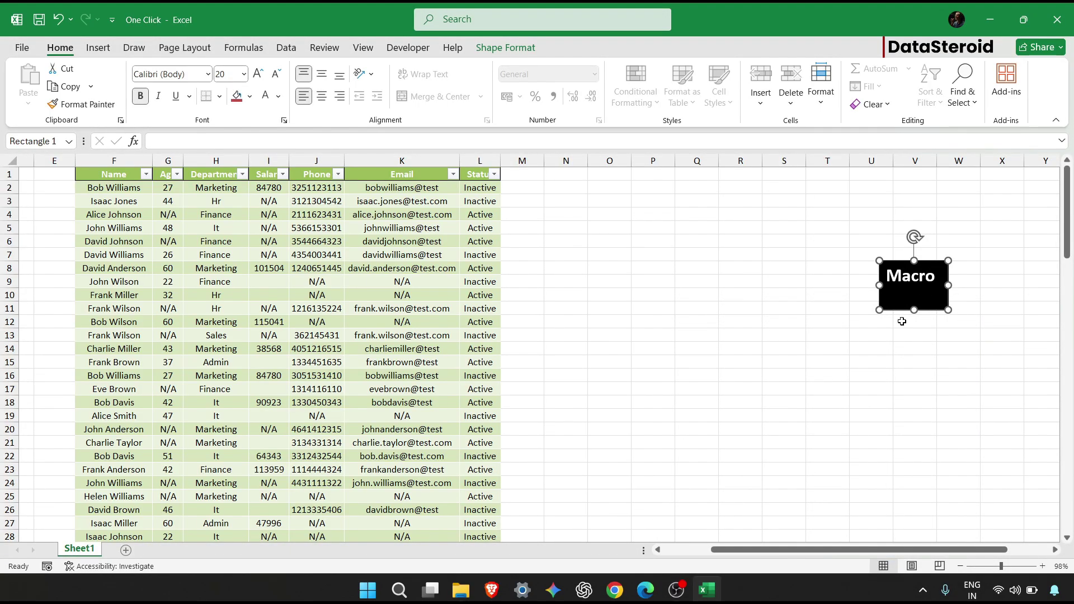
pyautogui.click(895, 334)
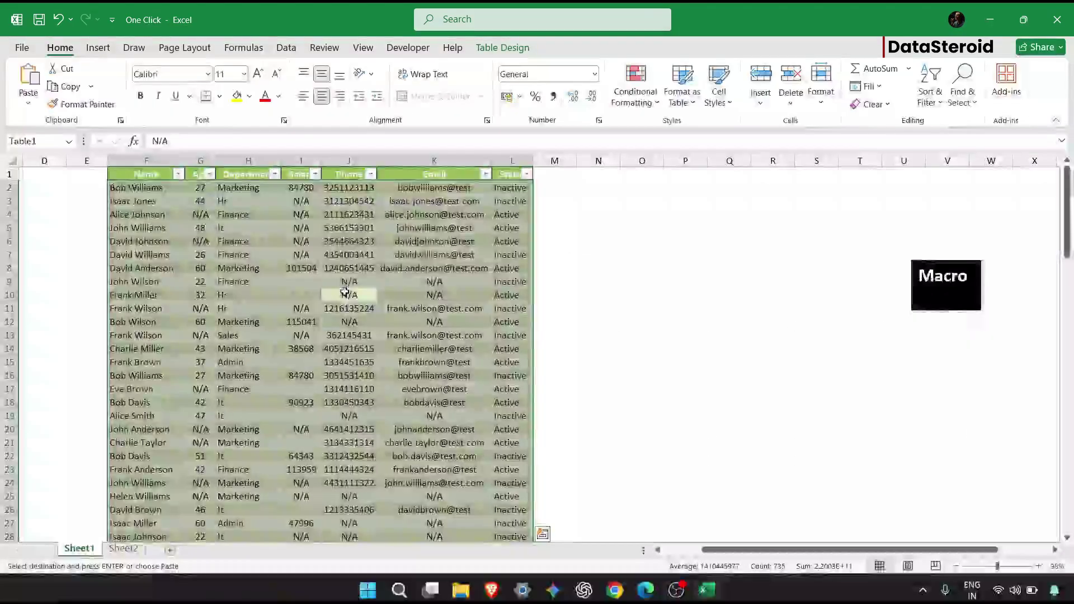
# Start a Find and Replace for N/A, then abandon that first attempt.
pyautogui.click(975, 97)
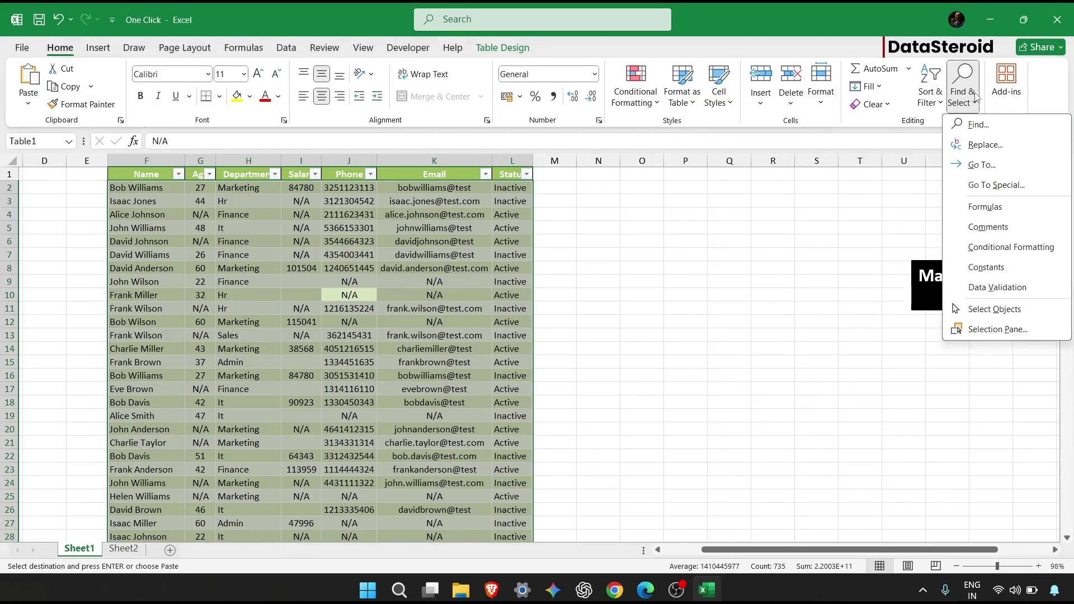
pyautogui.click(983, 144)
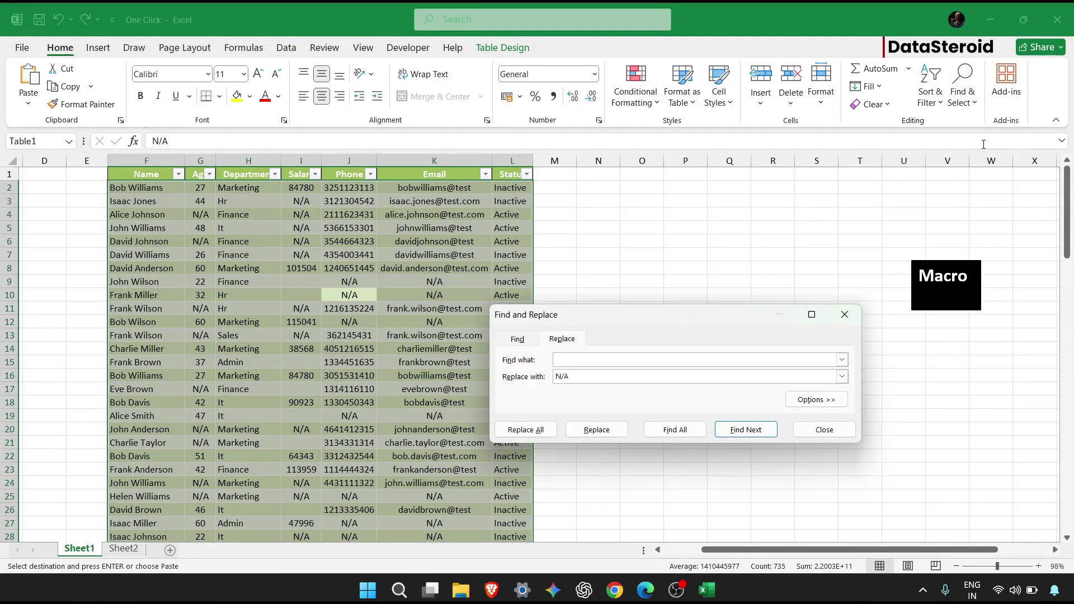
pyautogui.click(804, 254)
pyautogui.write('n')
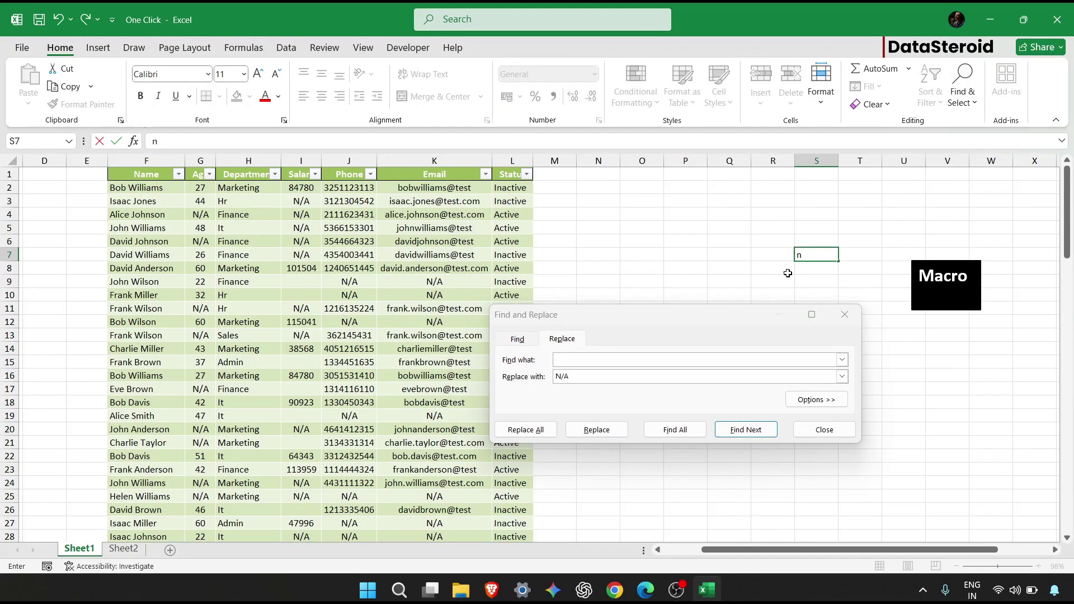
pyautogui.click(668, 359)
pyautogui.write('n')
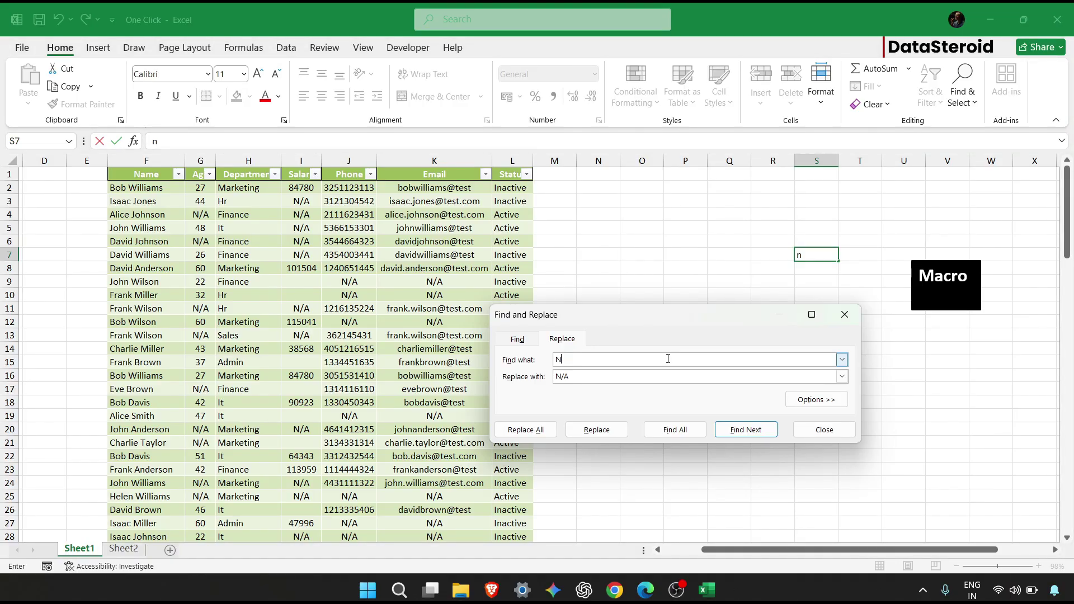
pyautogui.click(829, 257)
pyautogui.click(829, 256)
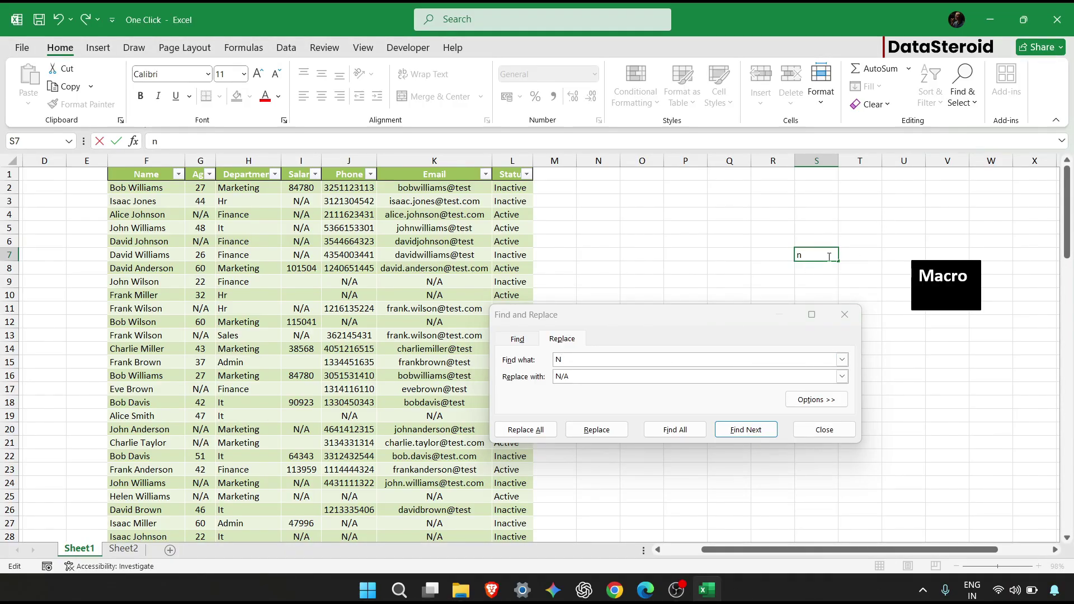
pyautogui.click(845, 314)
# Select the whole table and replace all 156 N/A values with nothing.
pyautogui.click(332, 317)
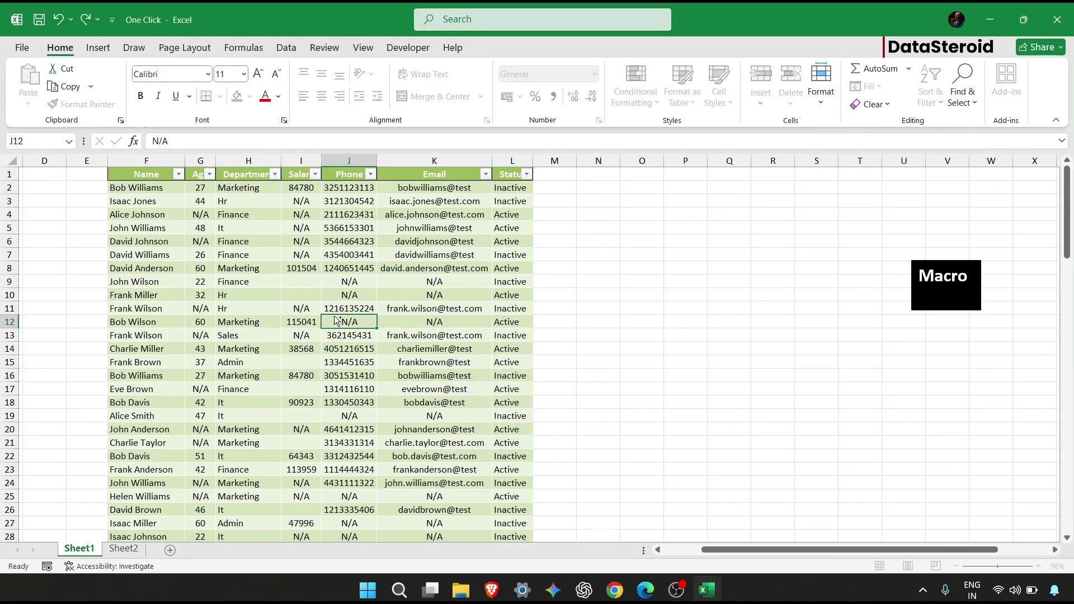
pyautogui.hotkey('ctrl', 'a')
pyautogui.click(962, 89)
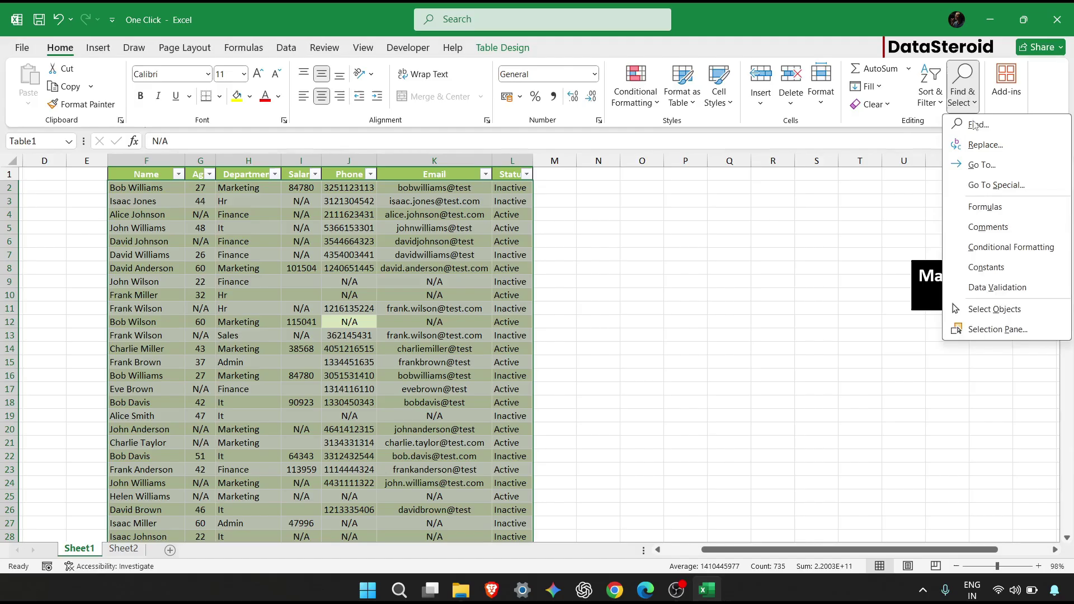
pyautogui.click(977, 137)
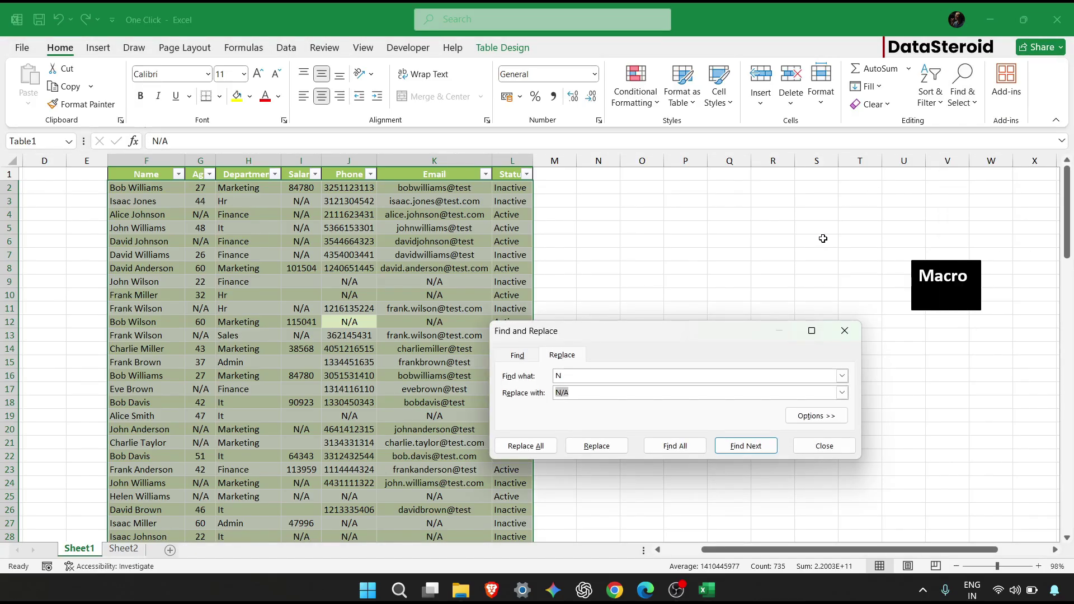
pyautogui.press('BackSpace')
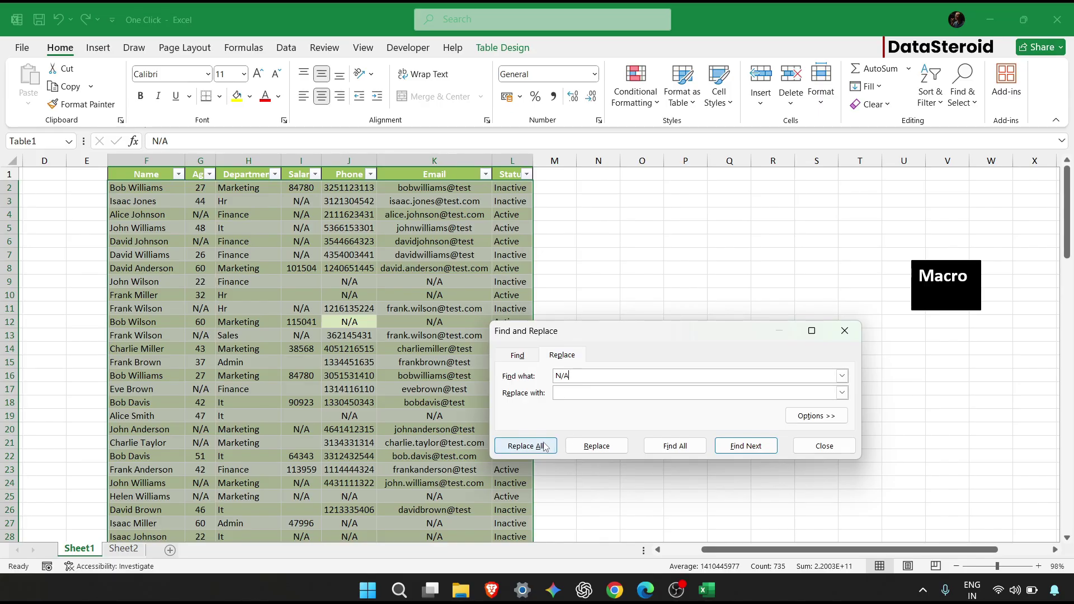
pyautogui.click(526, 445)
pyautogui.click(558, 336)
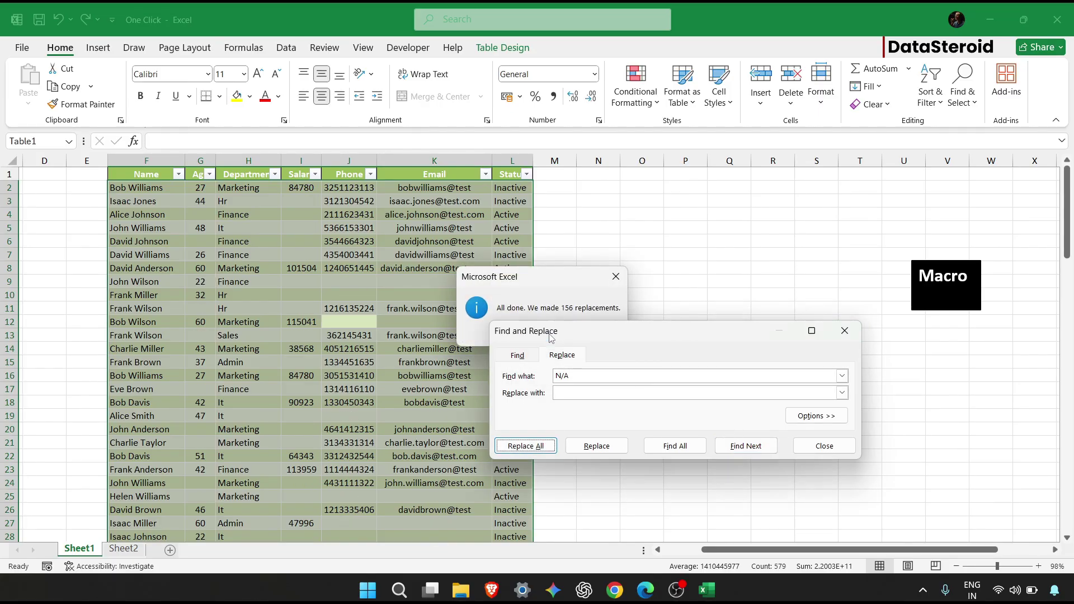
pyautogui.click(795, 445)
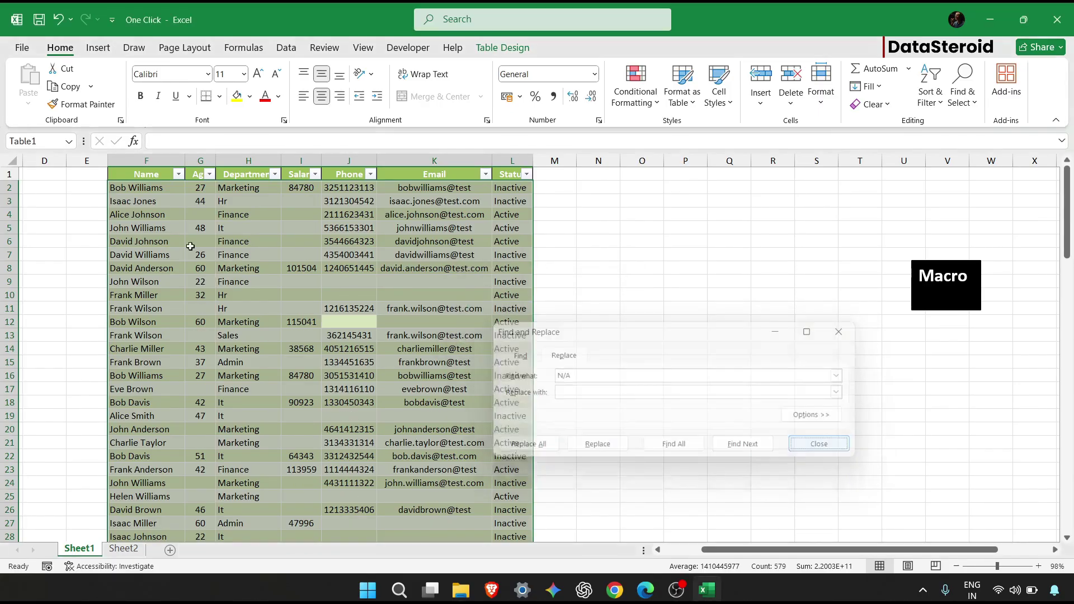
pyautogui.click(166, 189)
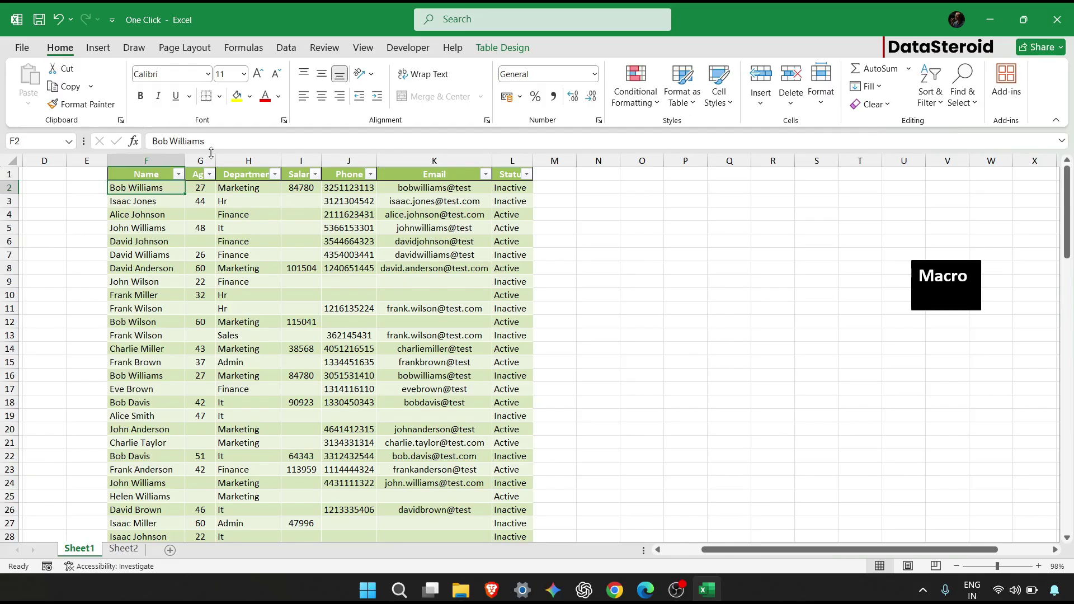
# Lowercase the first name in F2 and the surname in F11.
pyautogui.click(157, 141)
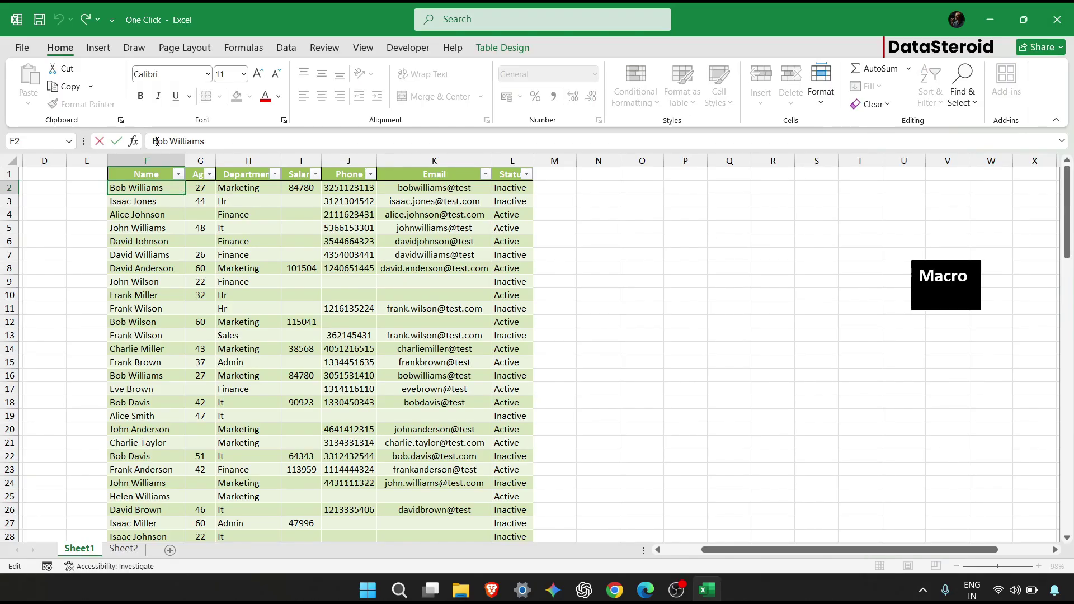
pyautogui.press('BackSpace')
pyautogui.write('TRTR')
pyautogui.press('BackSpace')
pyautogui.press('BackSpace')
pyautogui.press('BackSpace')
pyautogui.press('BackSpace')
pyautogui.write('b')
pyautogui.click(137, 310)
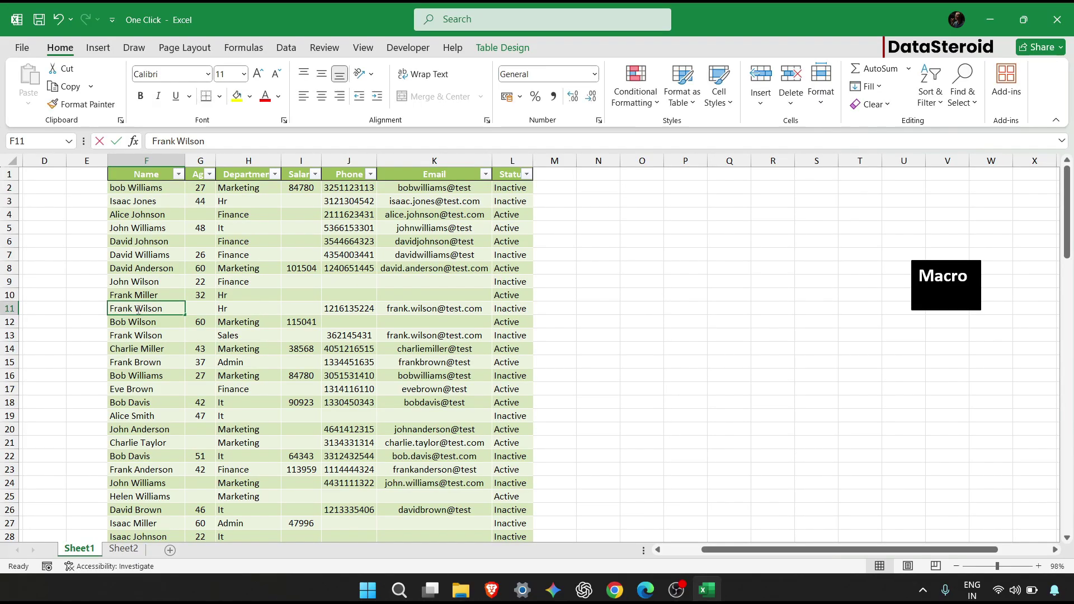
pyautogui.doubleClick(138, 310)
pyautogui.press('BackSpace')
pyautogui.press('BackSpace')
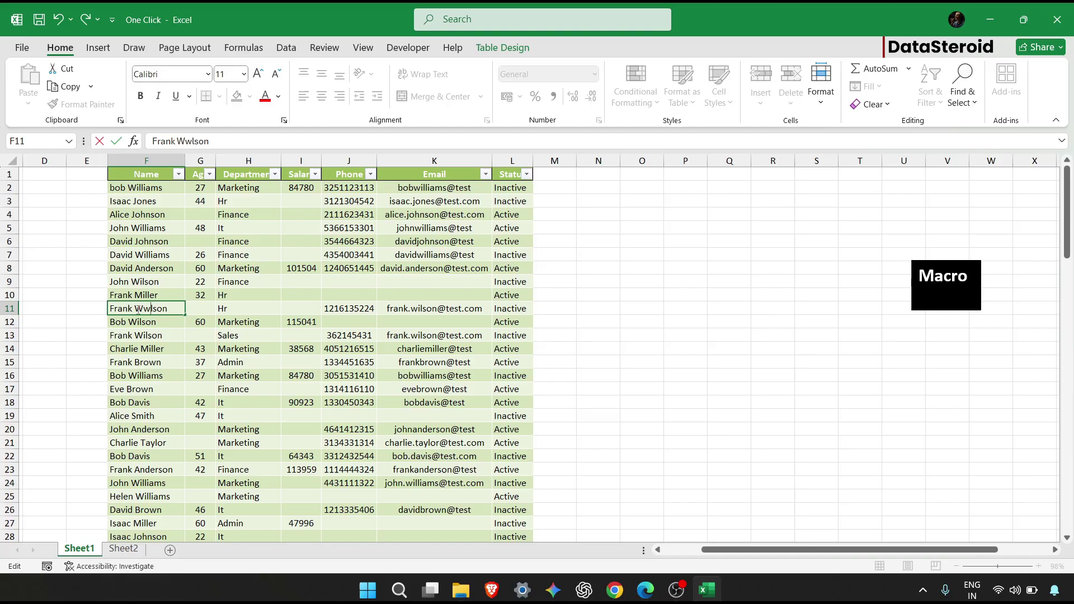
pyautogui.write('wi')
# Retype the name in F19 entirely in capital letters.
pyautogui.click(154, 414)
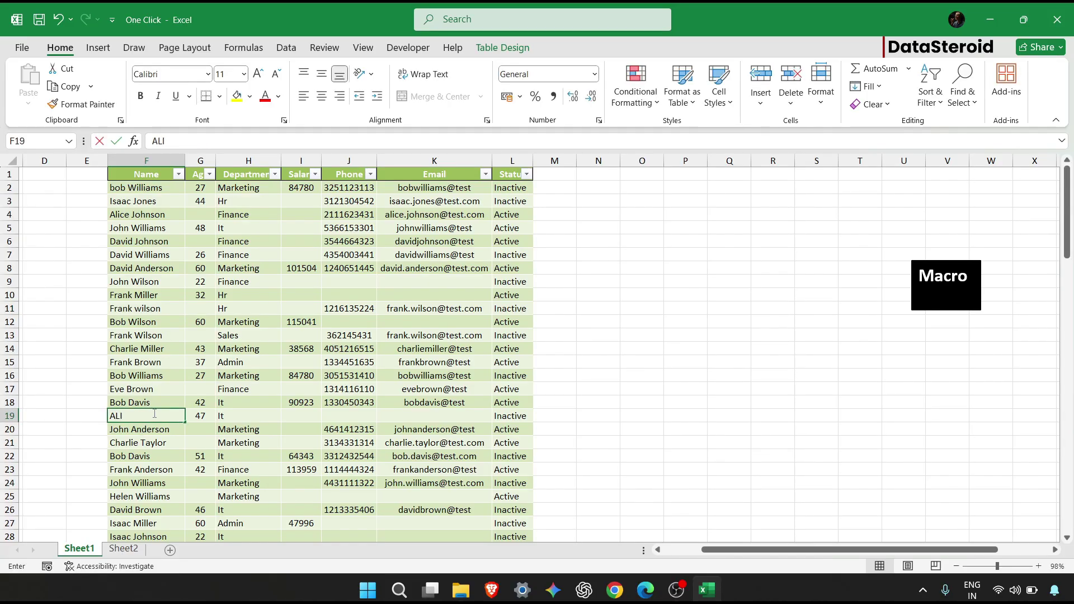
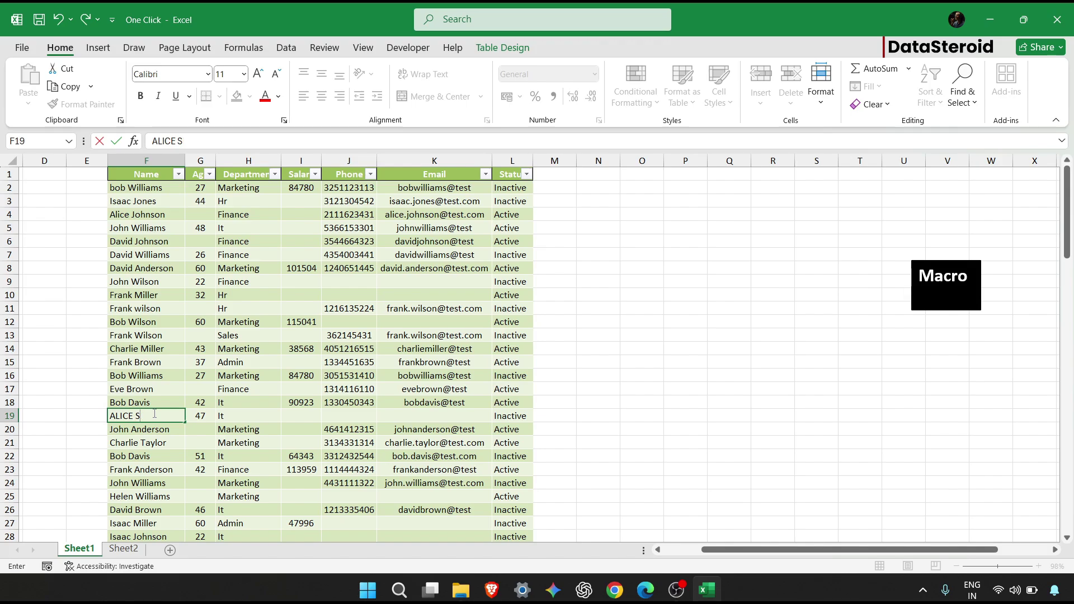
pyautogui.click(230, 388)
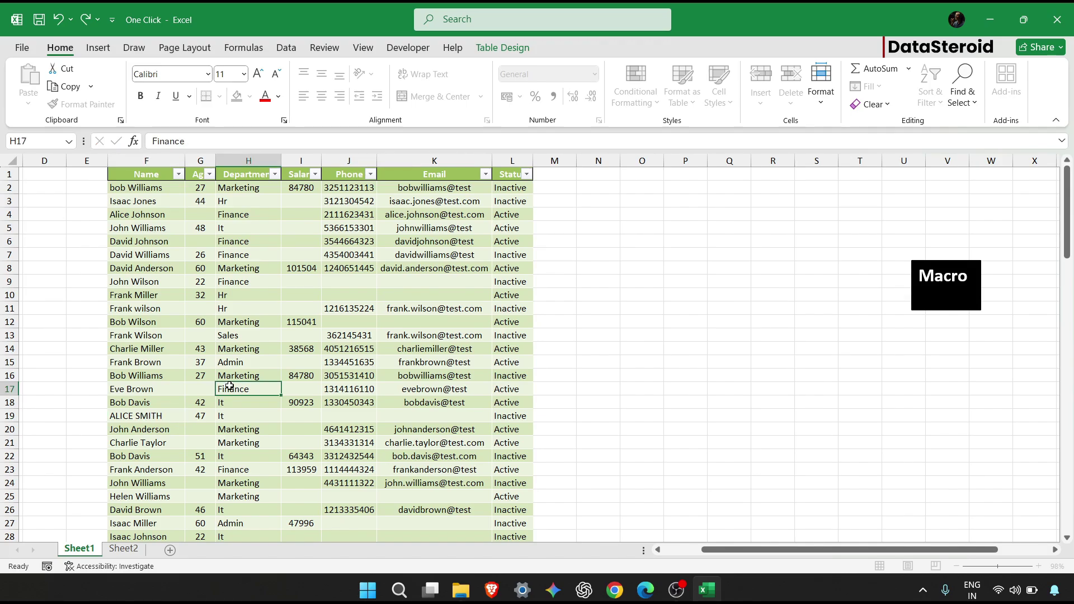
pyautogui.click(265, 229)
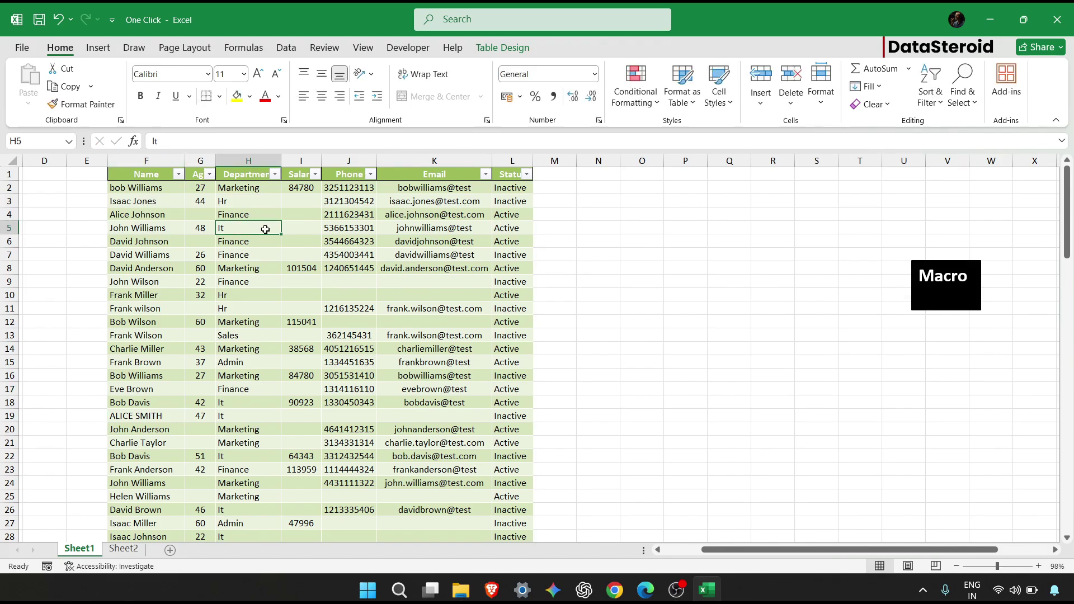
pyautogui.hotkey('ctrl', 'a')
# Set the employee table's style to None, removing the green formatting.
pyautogui.click(502, 48)
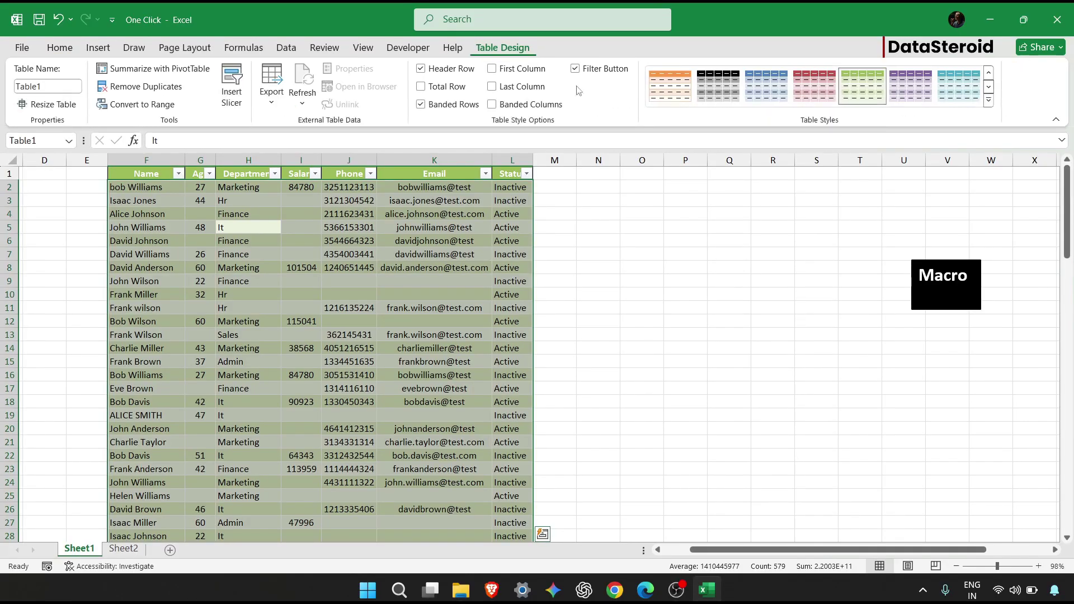
pyautogui.click(324, 47)
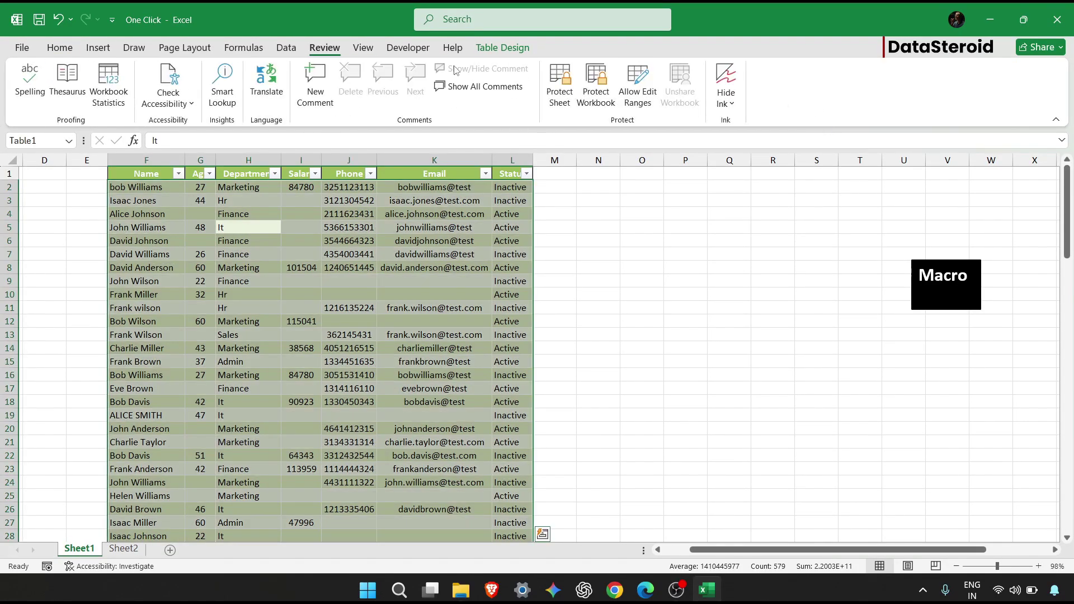
pyautogui.click(502, 47)
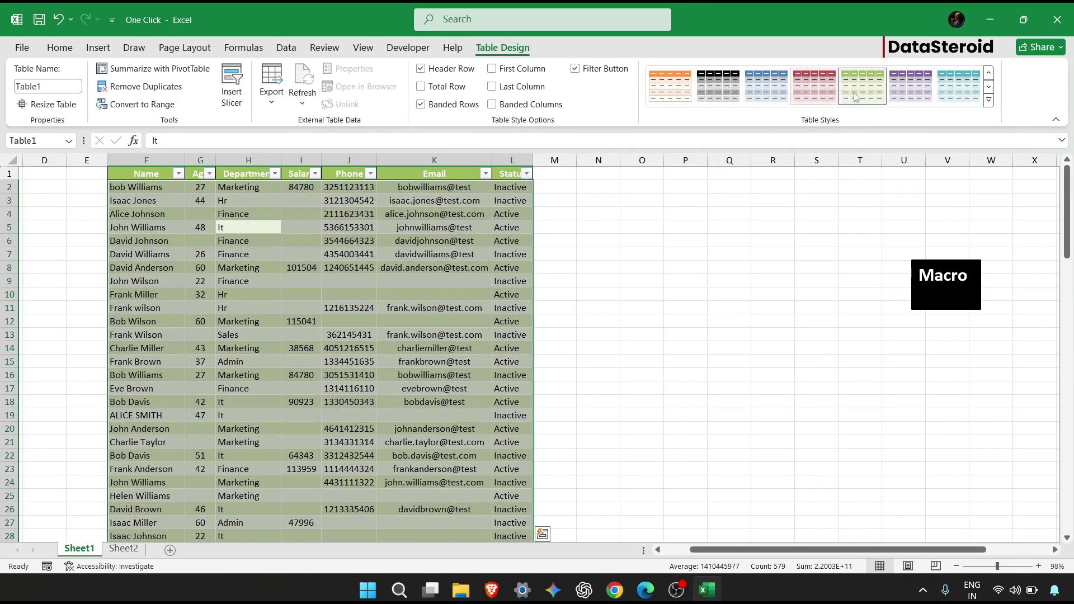
pyautogui.click(989, 74)
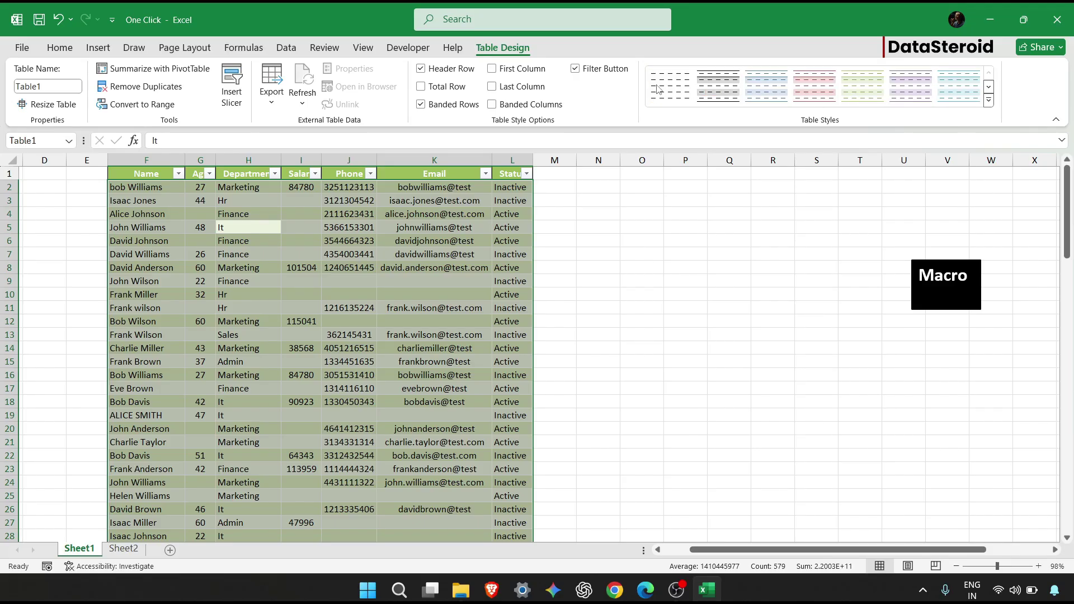
pyautogui.click(670, 86)
pyautogui.click(496, 256)
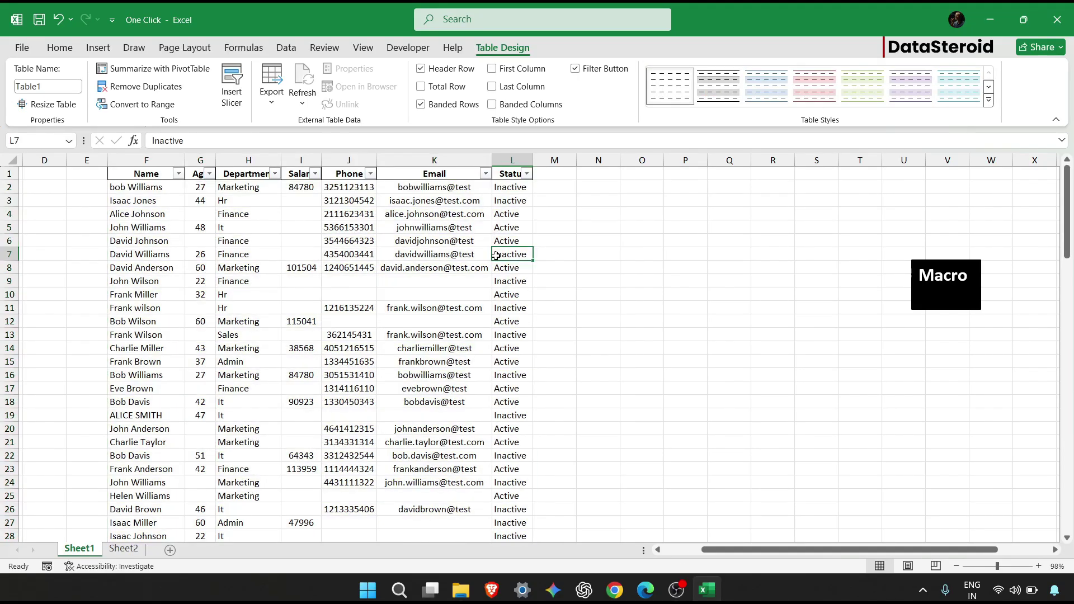
pyautogui.click(554, 241)
# Convert the table to a normal range and run the Clean macro via the Macro button.
pyautogui.click(158, 188)
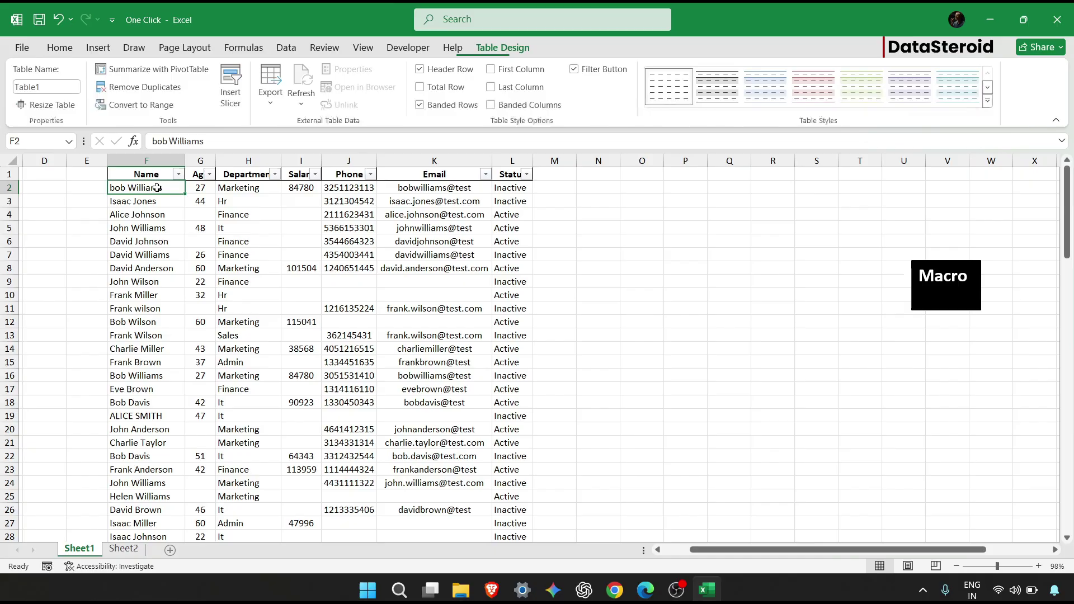
pyautogui.hotkey('ctrl', 'shift', 'End')
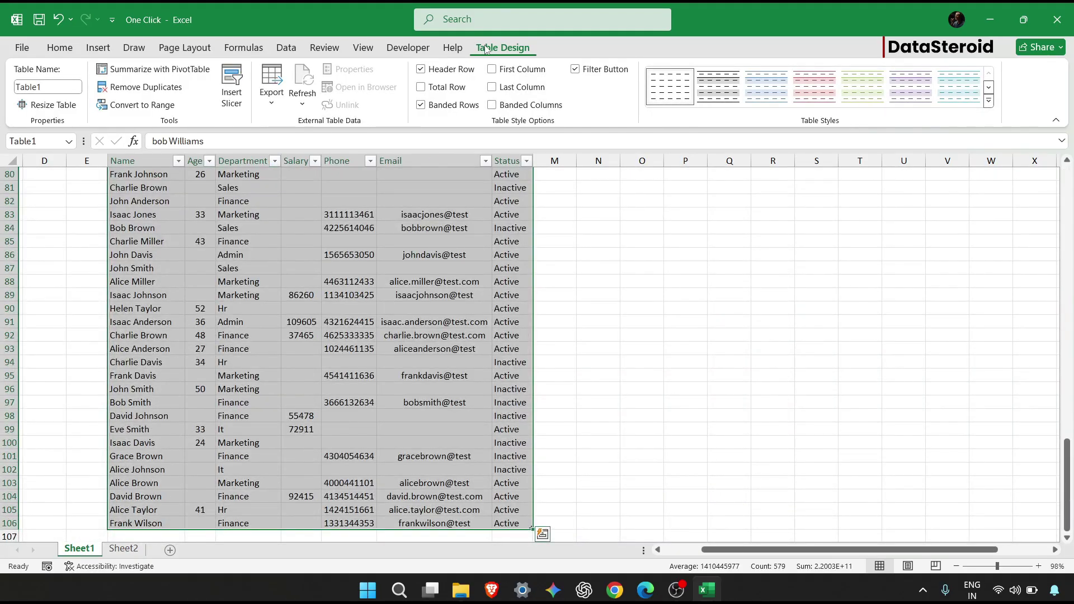
pyautogui.click(149, 108)
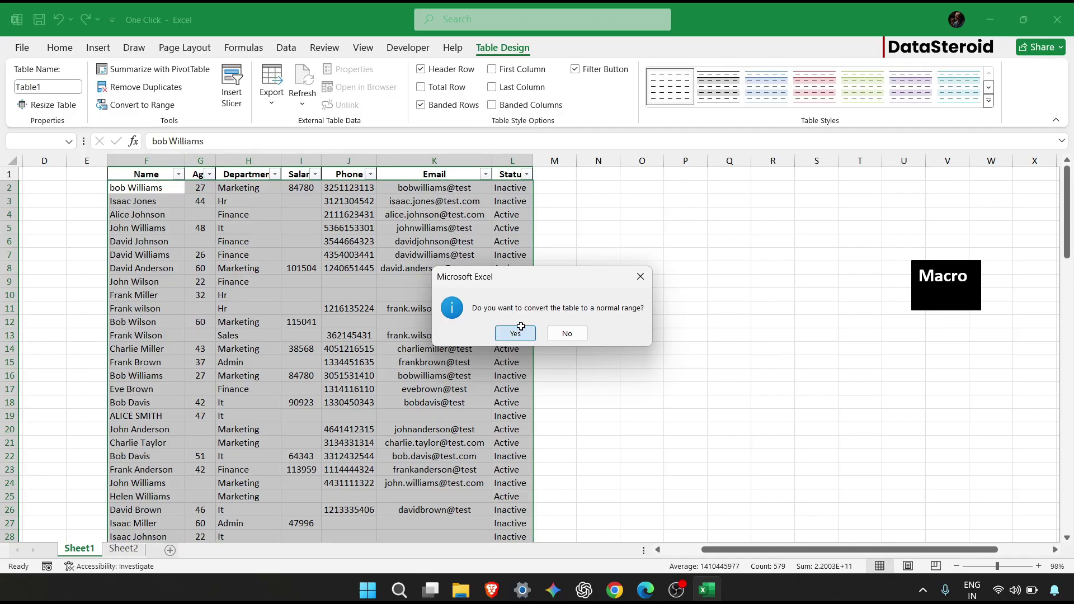
pyautogui.click(520, 330)
pyautogui.click(518, 335)
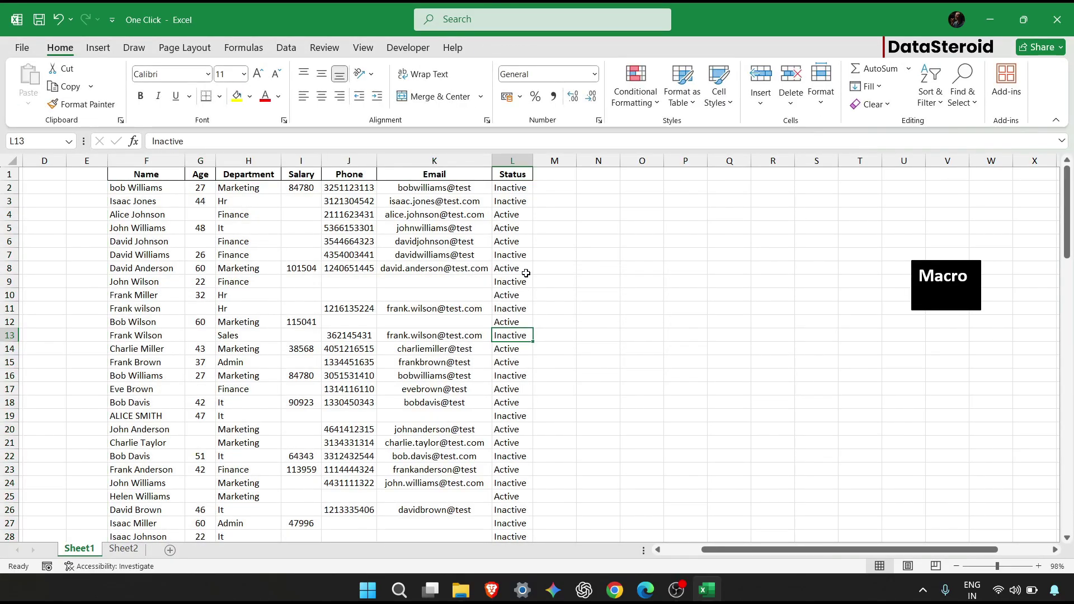
pyautogui.click(953, 273)
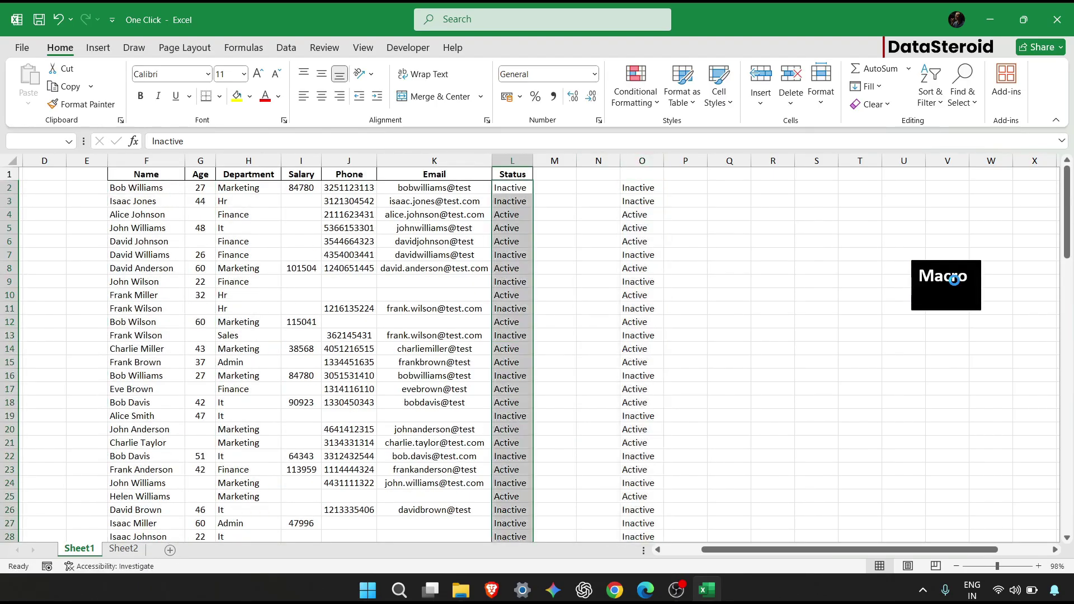